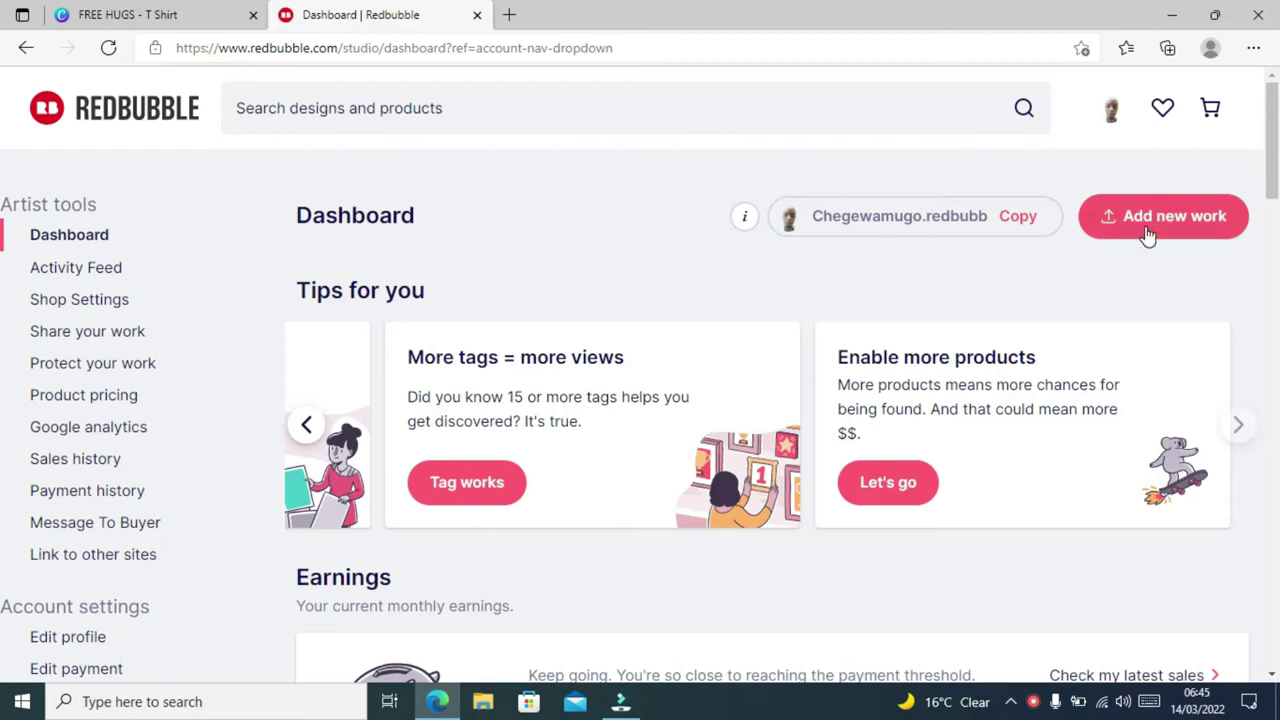
# Start a new work upload using the "am not that stupid" image from the "final design" folder in FREE HUGS
pyautogui.click(1155, 224)
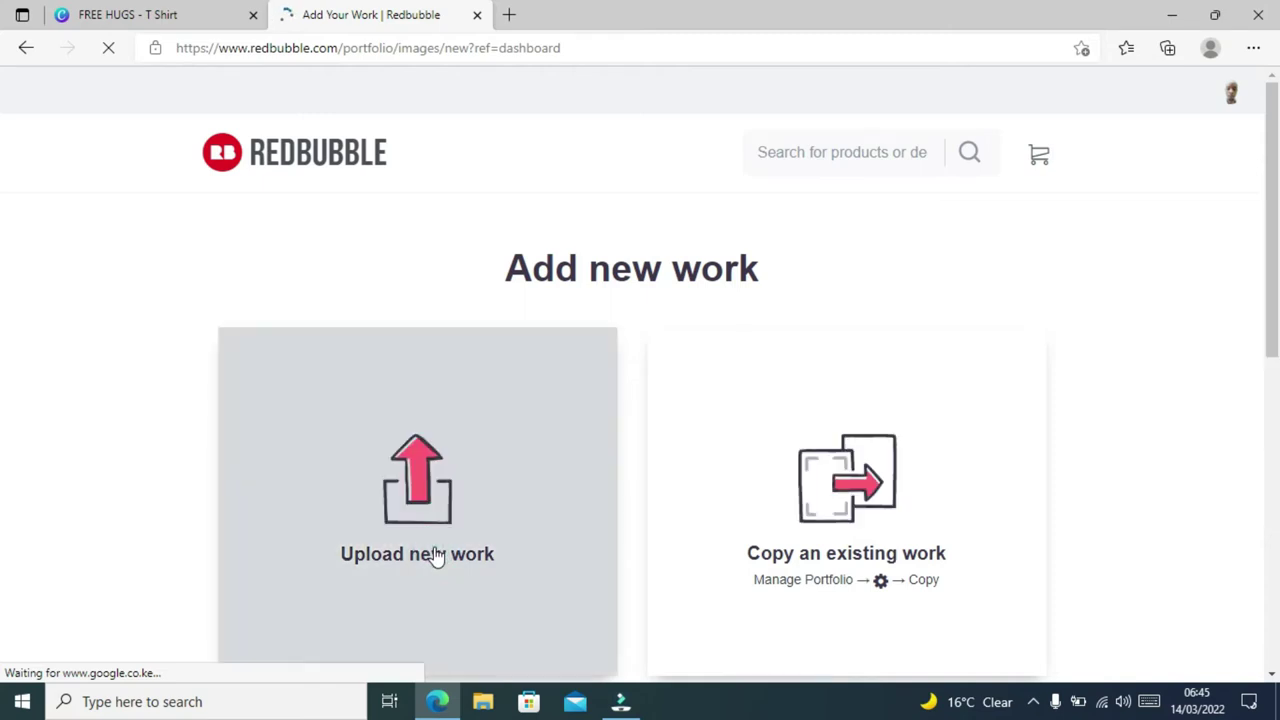
pyautogui.click(449, 479)
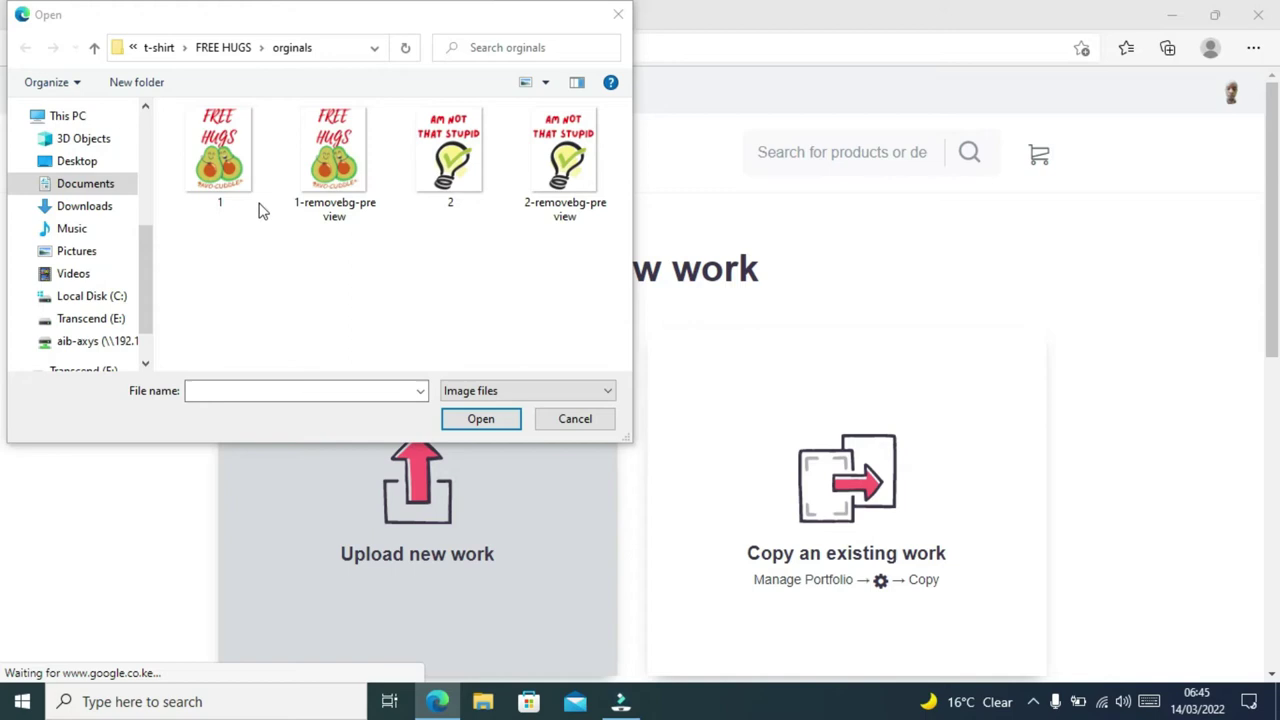
pyautogui.click(228, 47)
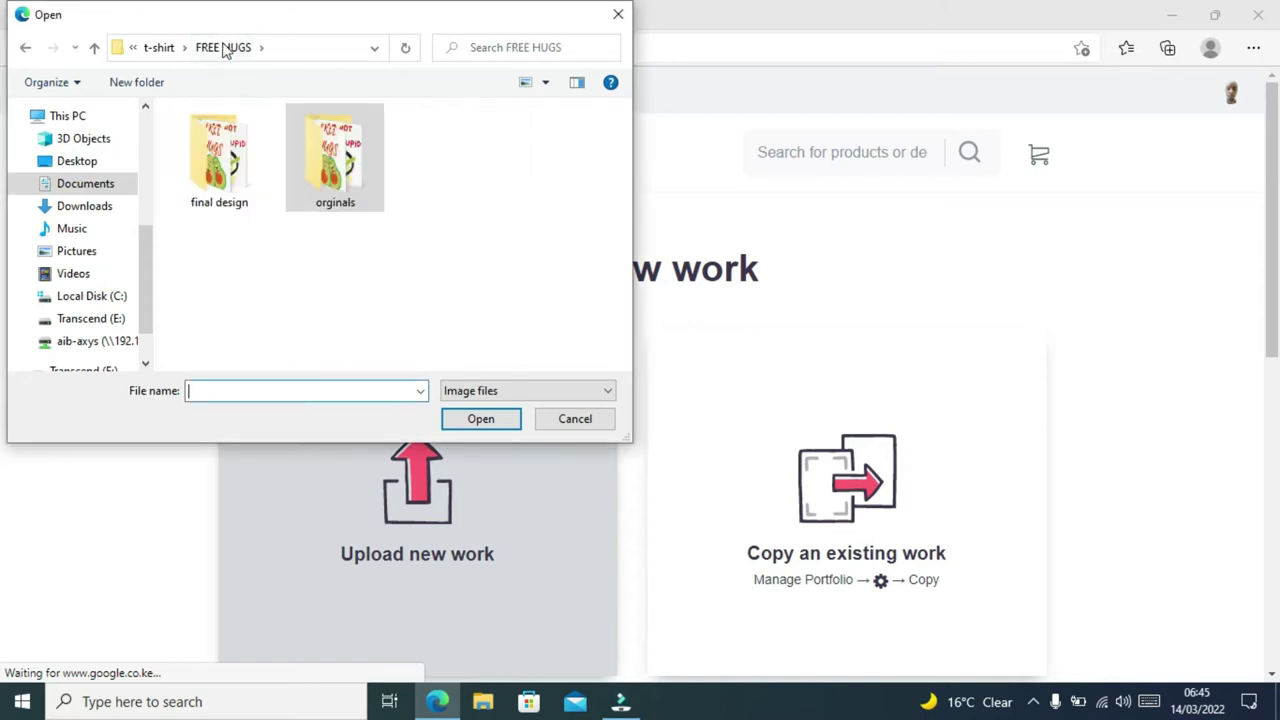
pyautogui.doubleClick(205, 172)
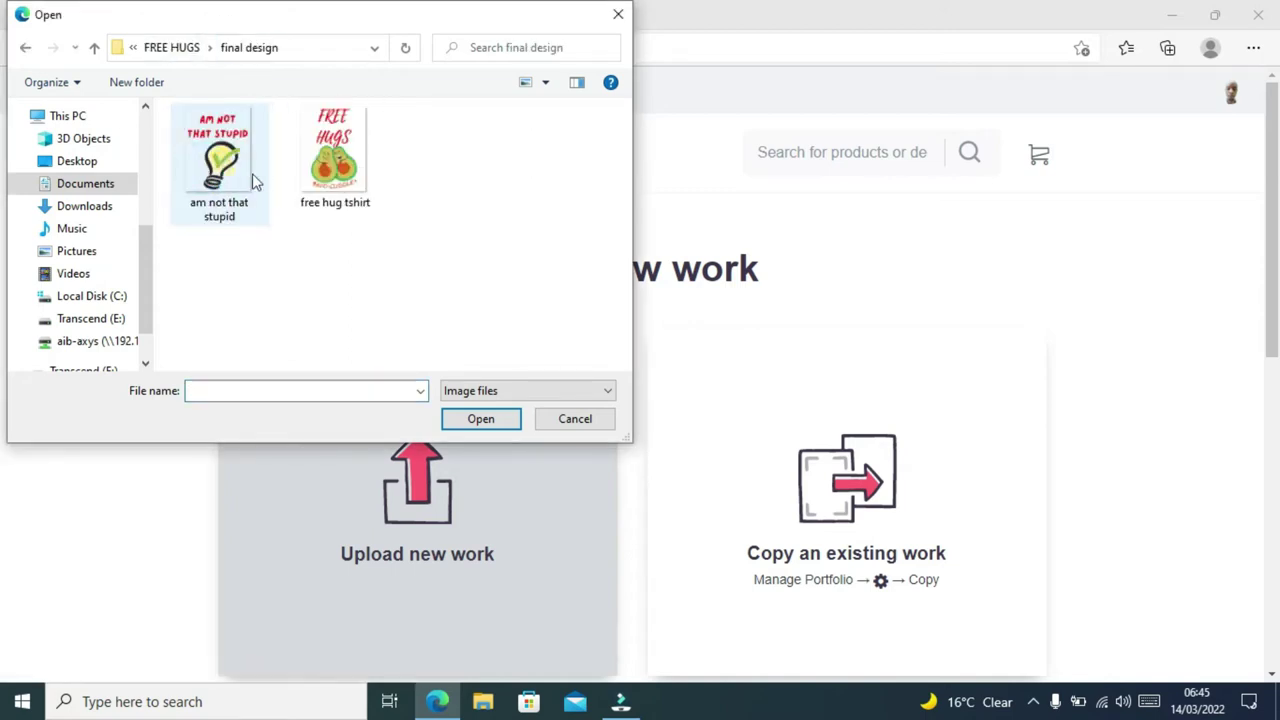
pyautogui.doubleClick(222, 150)
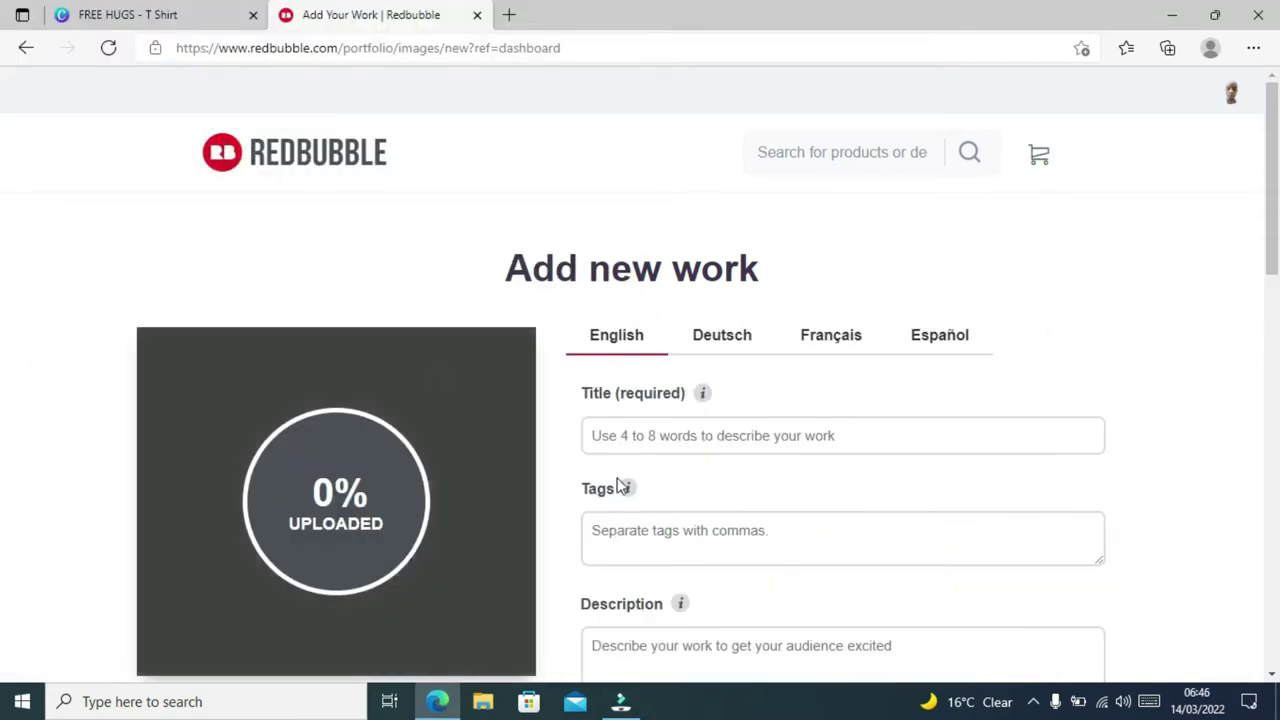
# Enter "AM NOT STUPID" as the title of the work
pyautogui.click(640, 440)
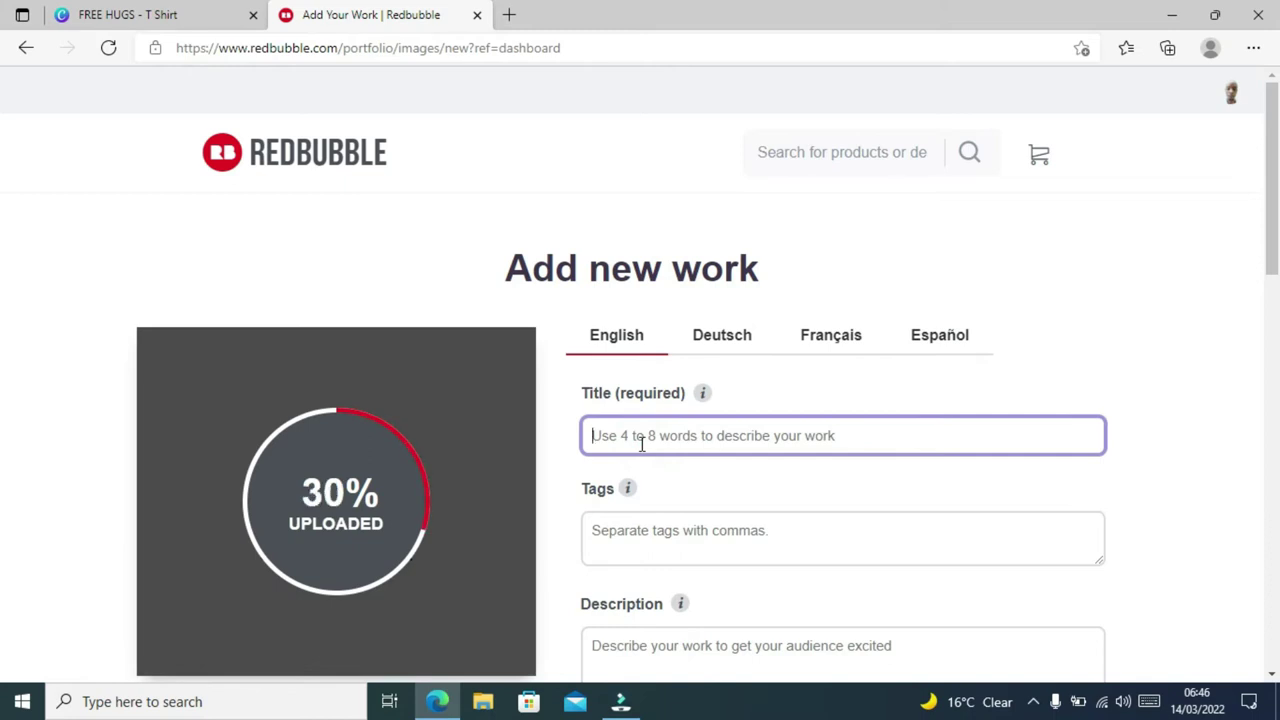
pyautogui.write('AM N')
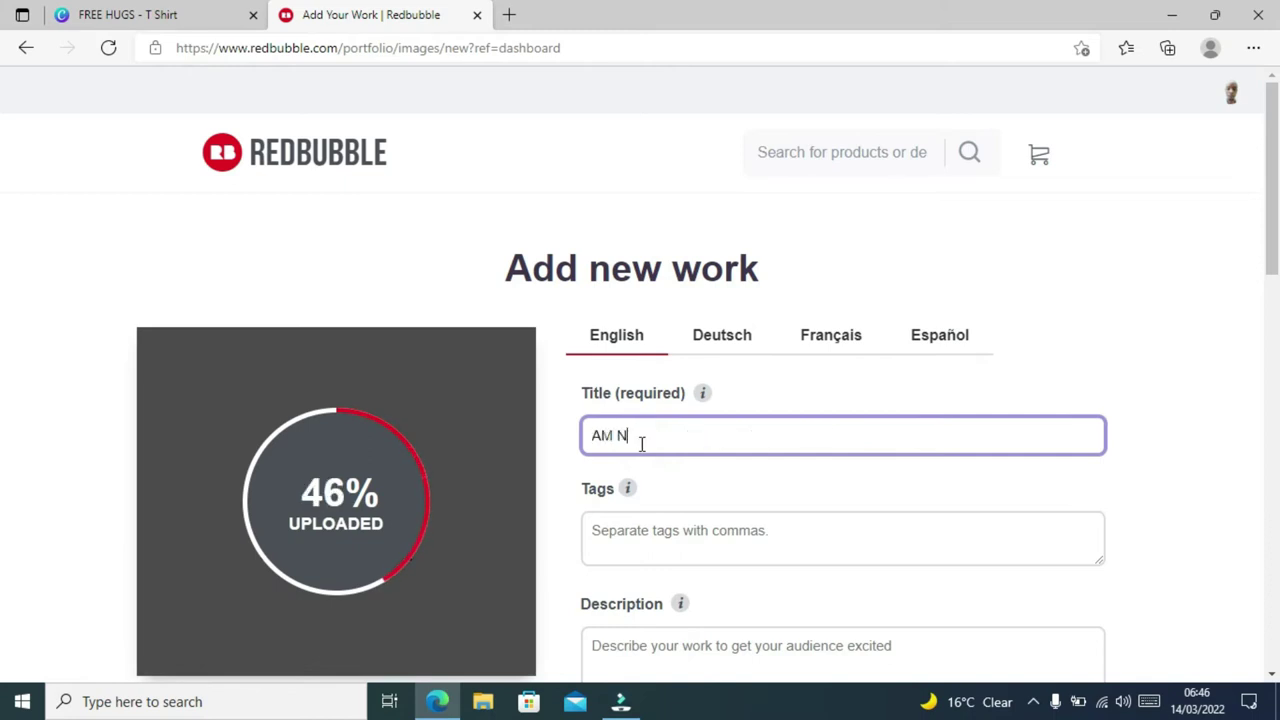
pyautogui.write('OT STUPID')
# Enter "genious" as the first tag of the work
pyautogui.click(654, 538)
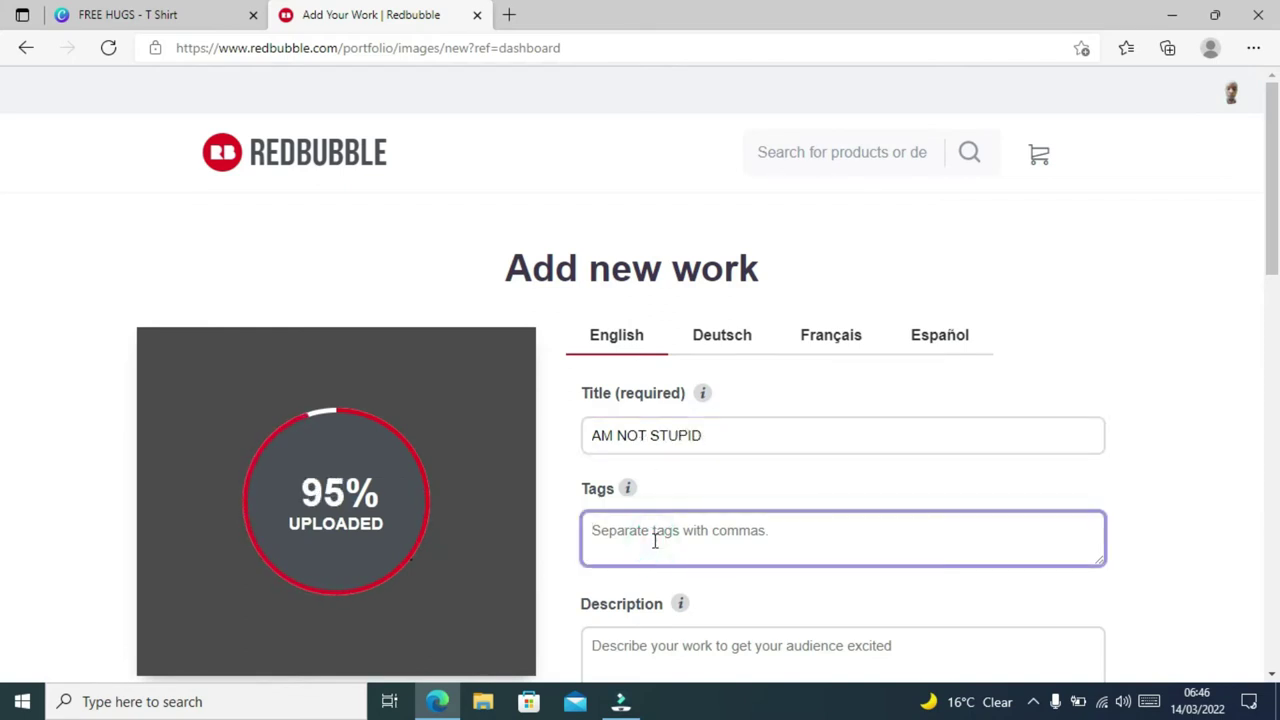
pyautogui.write('gi')
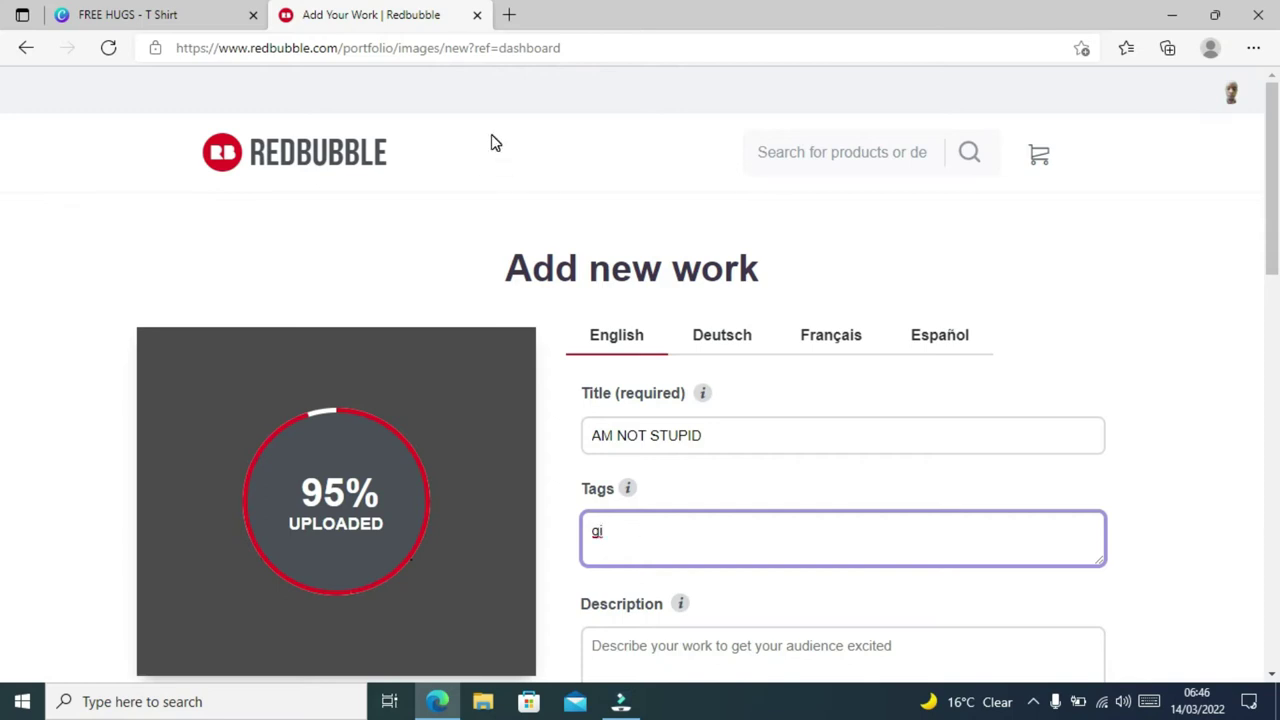
pyautogui.press('BackSpace')
pyautogui.write('enious')
# Search the web in a separate tab to check the spelling of "genius" and return to the upload form
pyautogui.click(509, 14)
pyautogui.write('geniou')
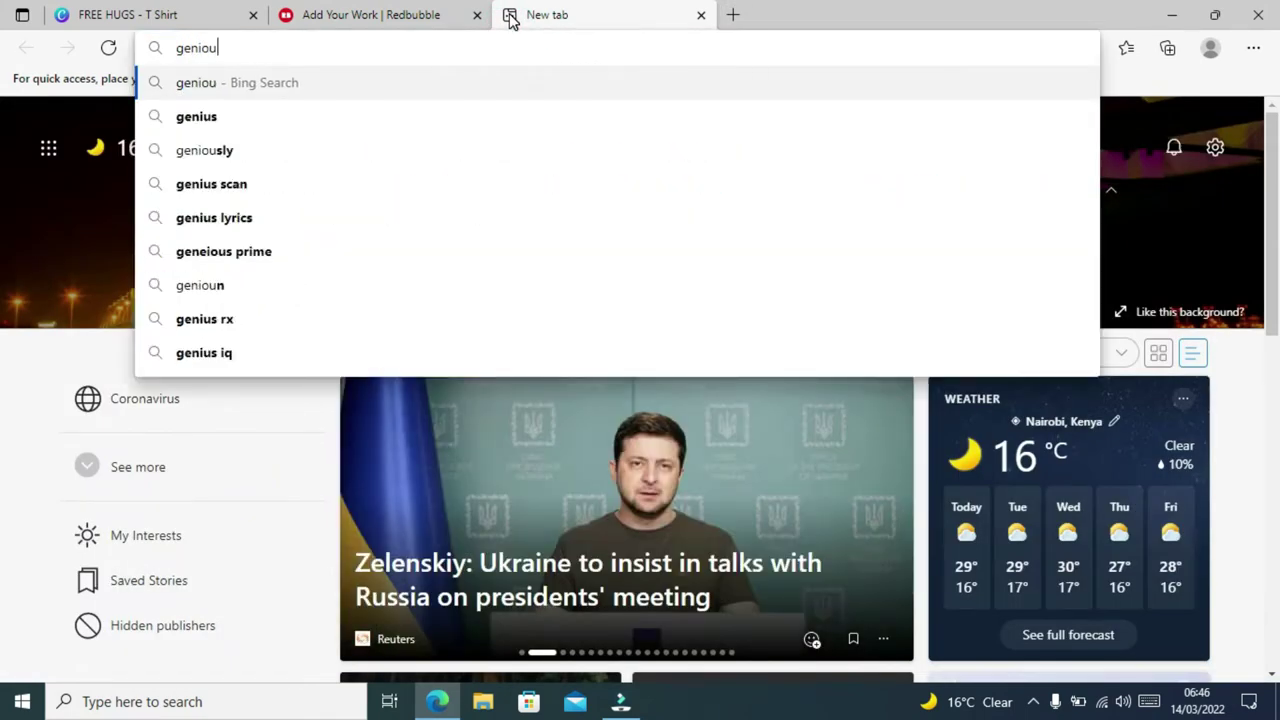
pyautogui.click(275, 118)
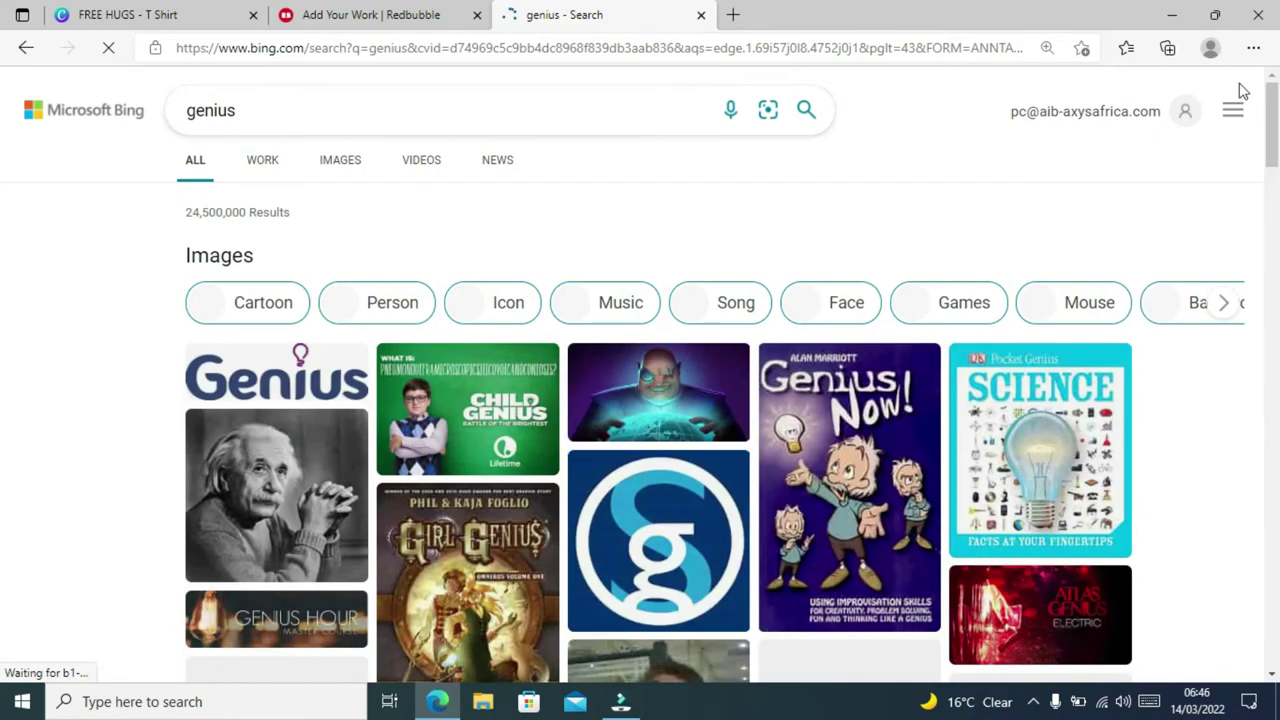
pyautogui.moveTo(1272, 108); pyautogui.dragTo(1274, 275)
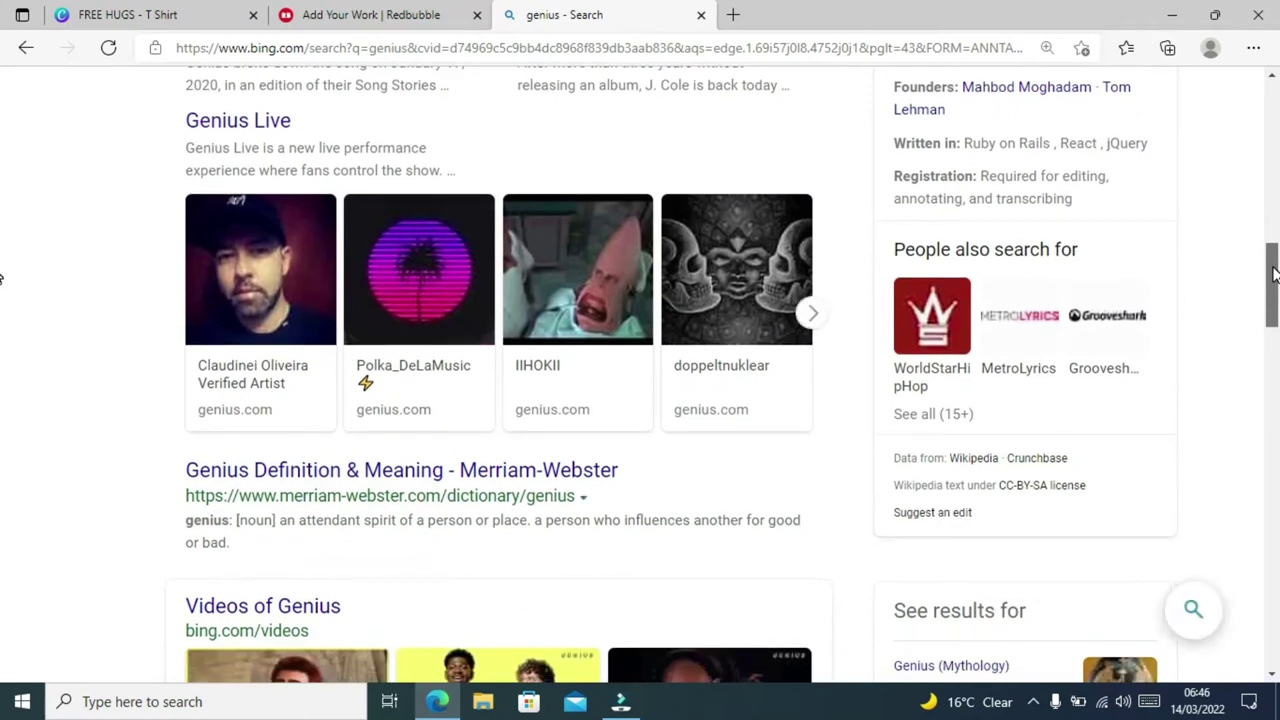
pyautogui.moveTo(1274, 275); pyautogui.dragTo(1274, 309)
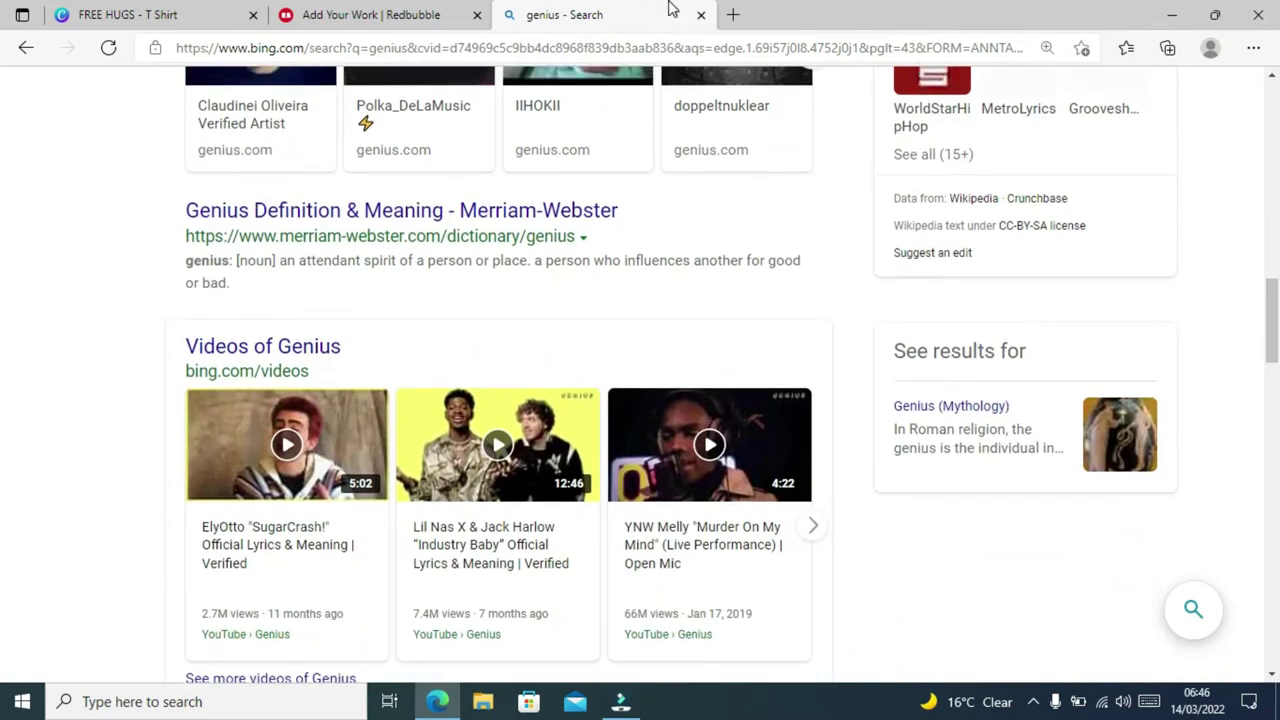
pyautogui.click(701, 14)
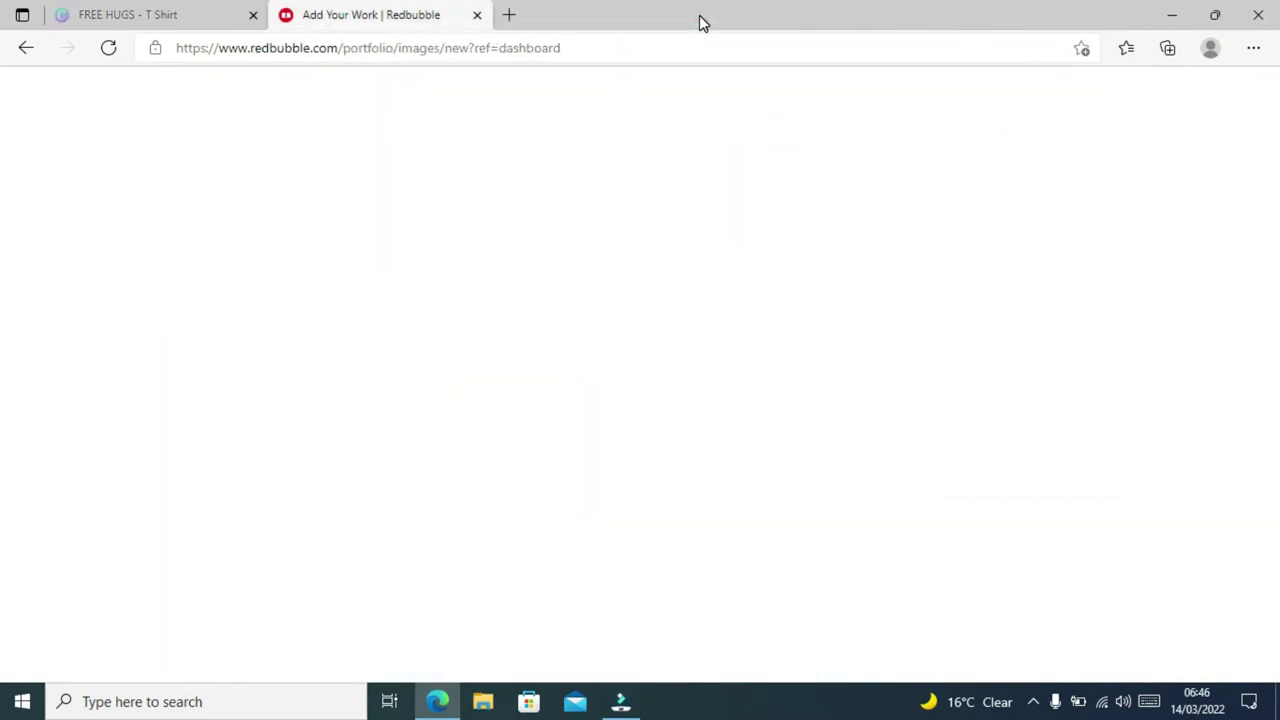
# Correct the first tag to "genius" and add the tags education, life, fun, entertainment and jokes, separated by commas
pyautogui.press('BackSpace')
pyautogui.press('BackSpace')
pyautogui.press('BackSpace')
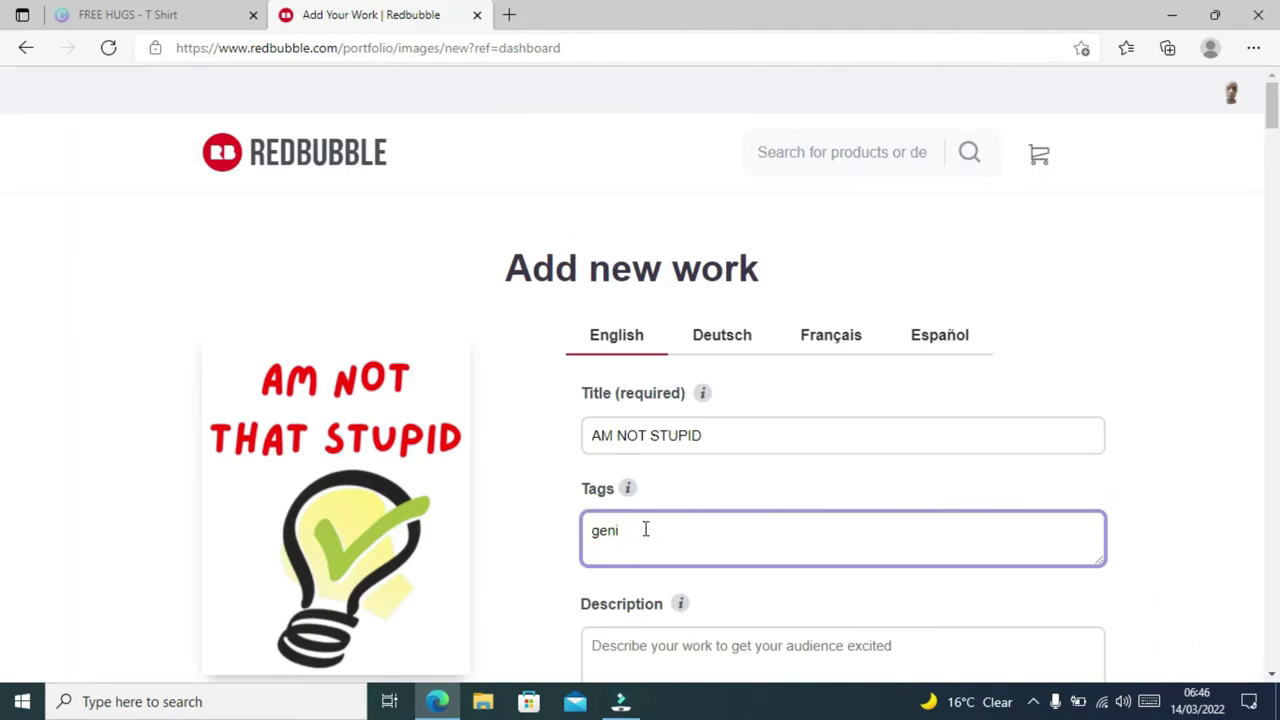
pyautogui.write('us,education,life,fun,')
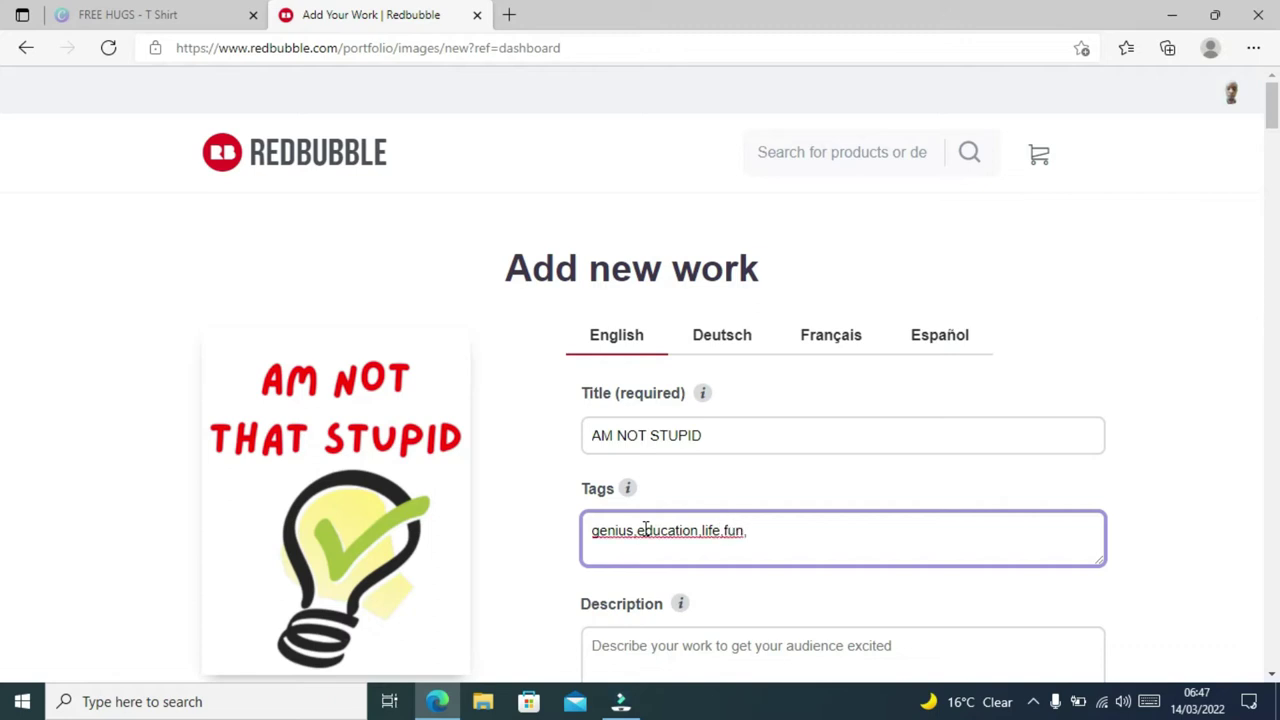
pyautogui.moveTo(630, 500)
pyautogui.click(785, 527)
pyautogui.write('entertainment,jokes')
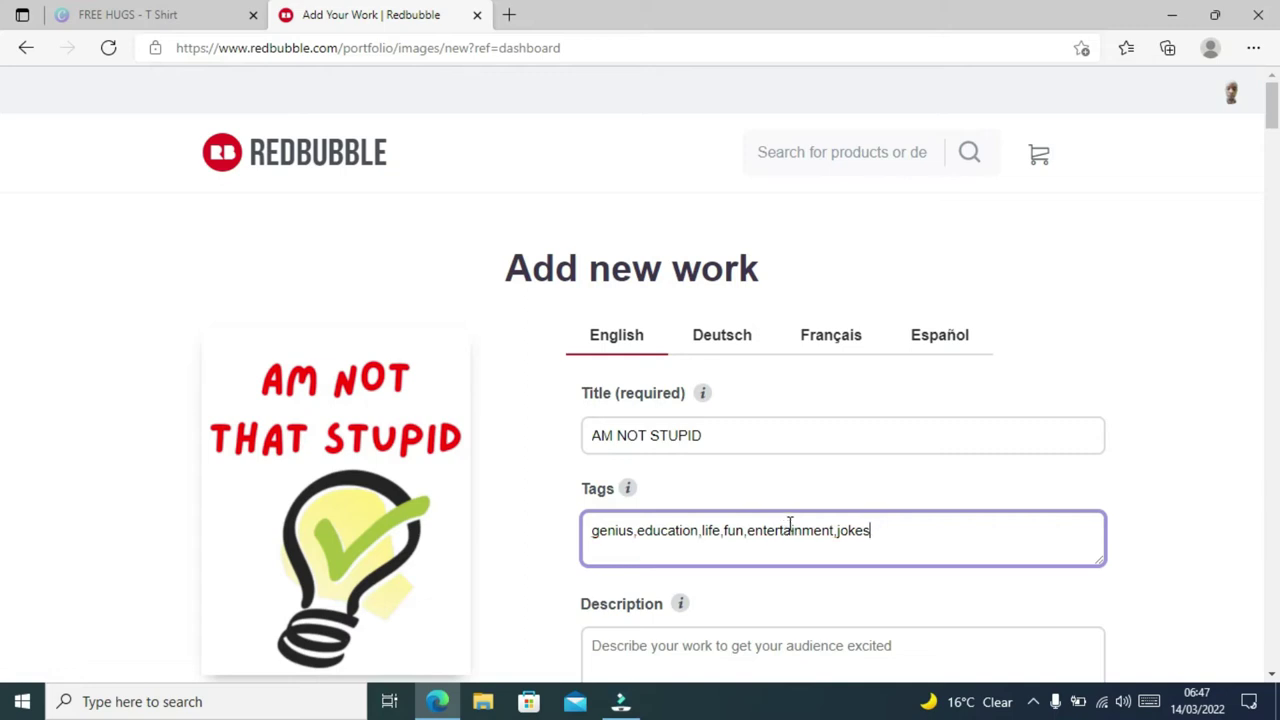
# Describe the work as "For those who are viewed as stupid, it is time to pass the message that u ae genious"
pyautogui.scroll(-4, 2, 118)
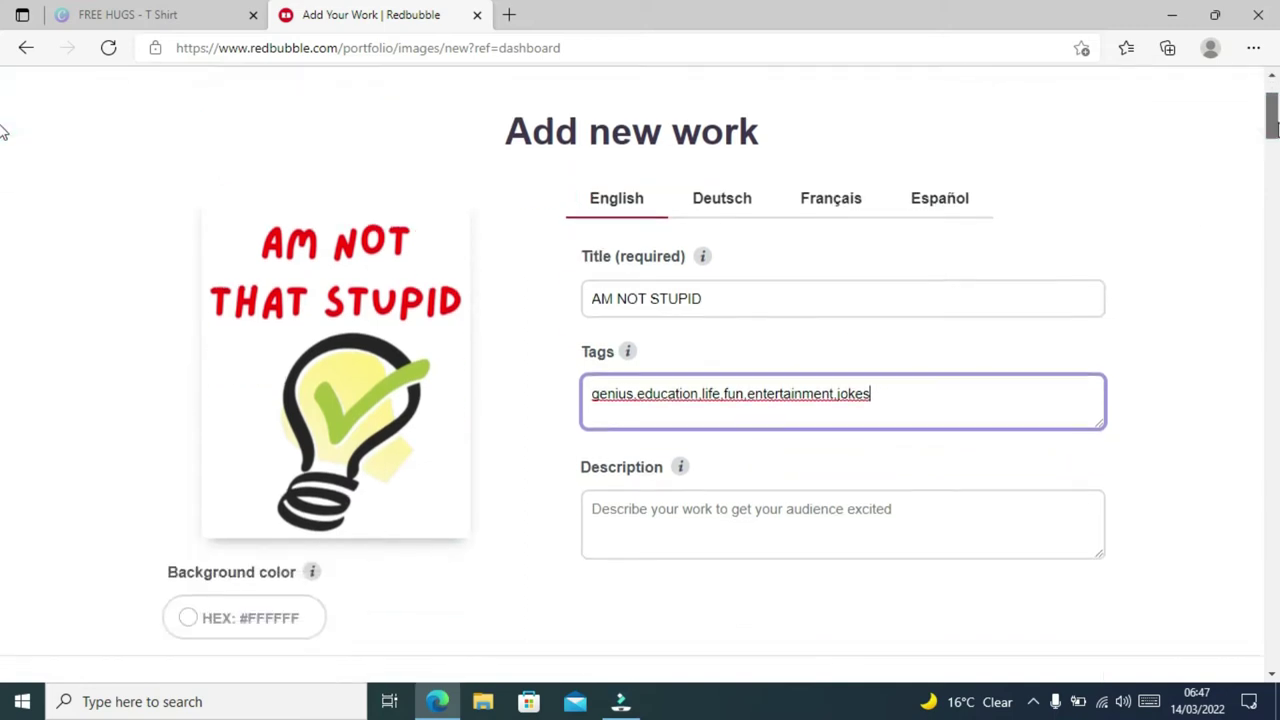
pyautogui.click(771, 264)
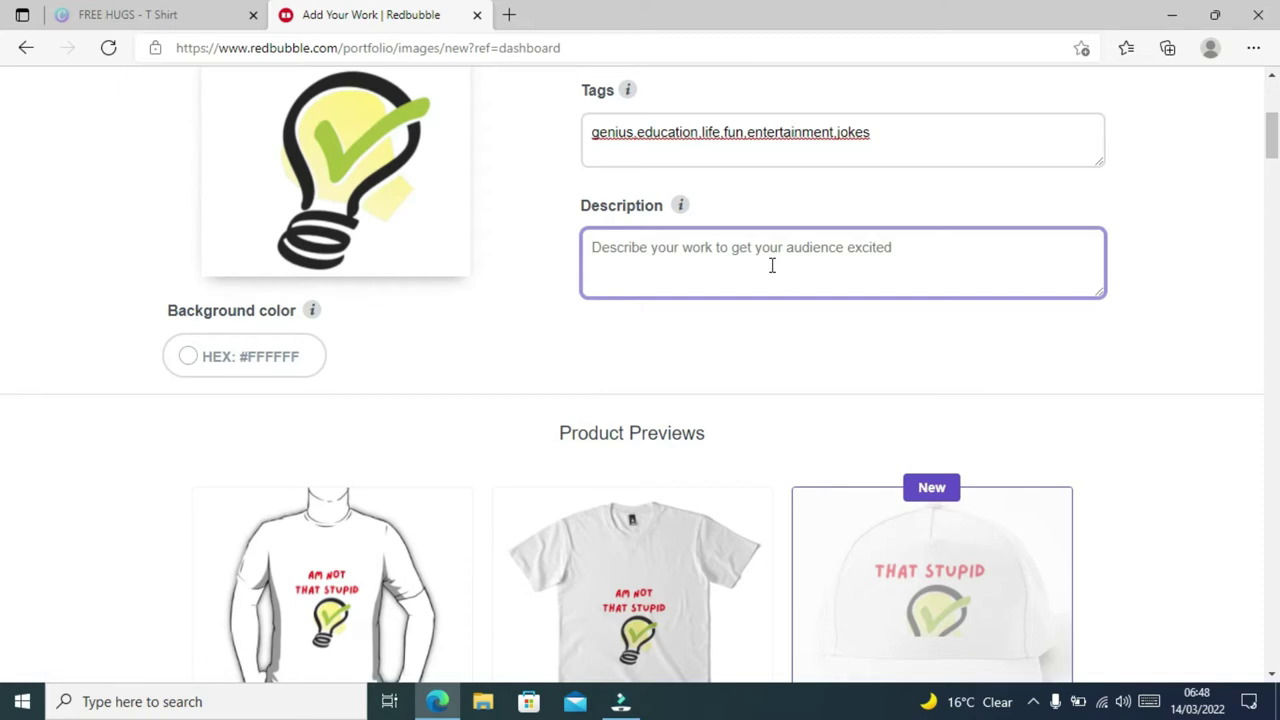
pyautogui.write('F')
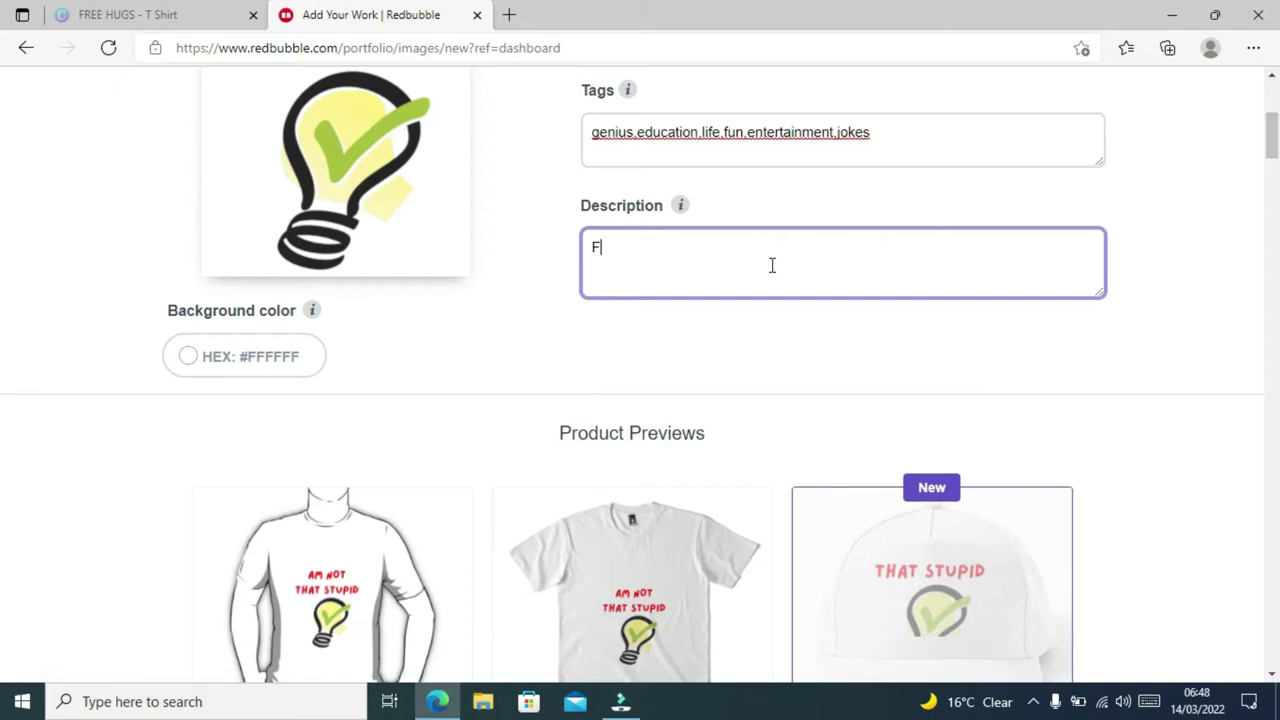
pyautogui.write('or those who are')
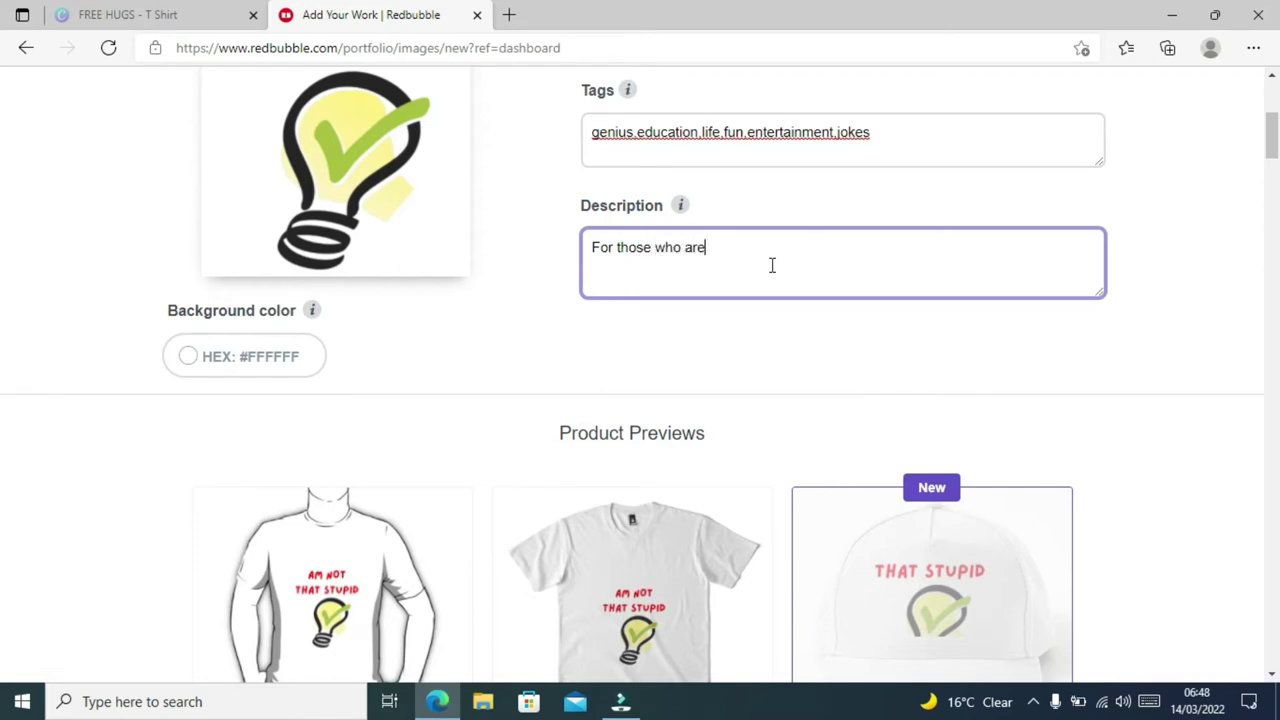
pyautogui.write(' viewed as stupid, it i')
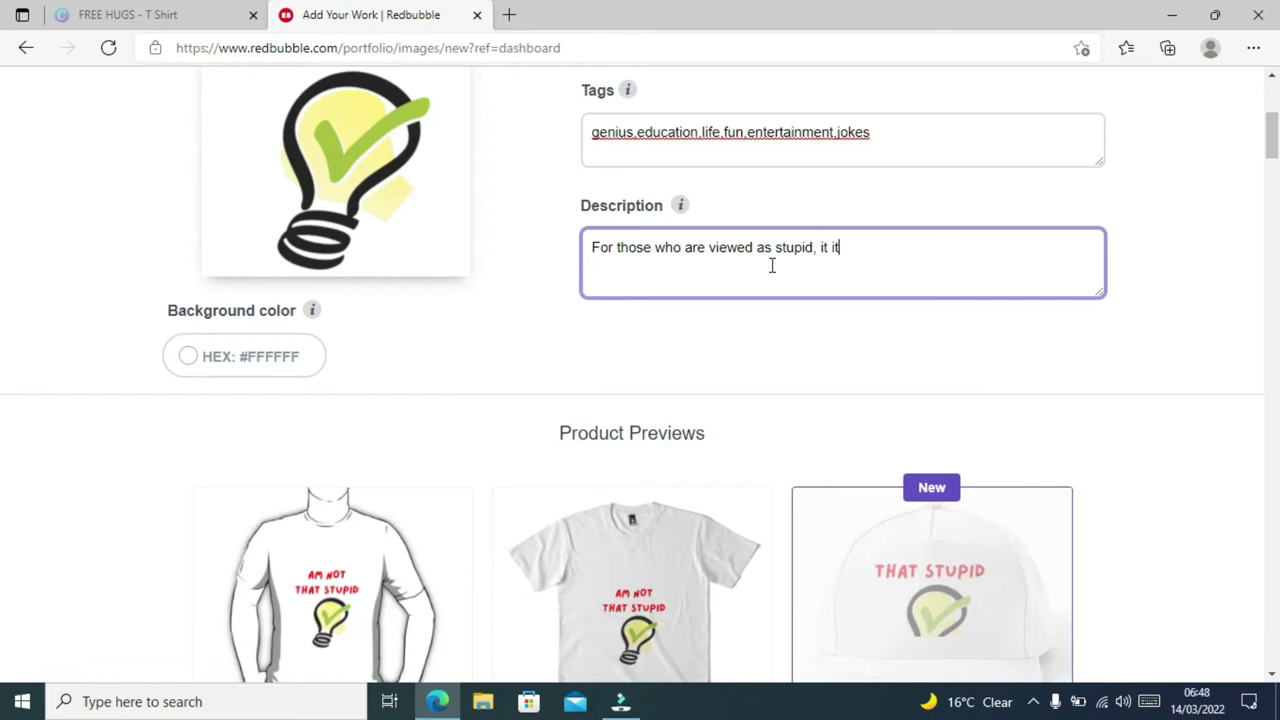
pyautogui.write('s time to pass the message')
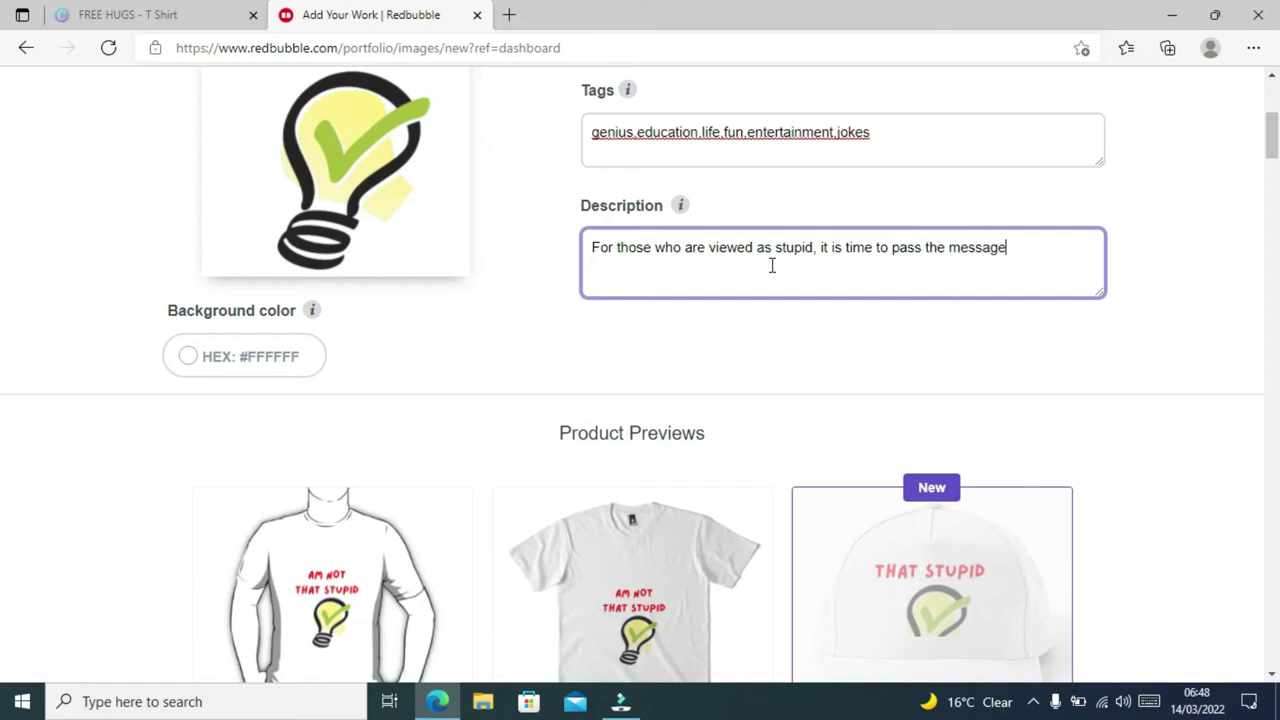
pyautogui.write(' that u ae genious')
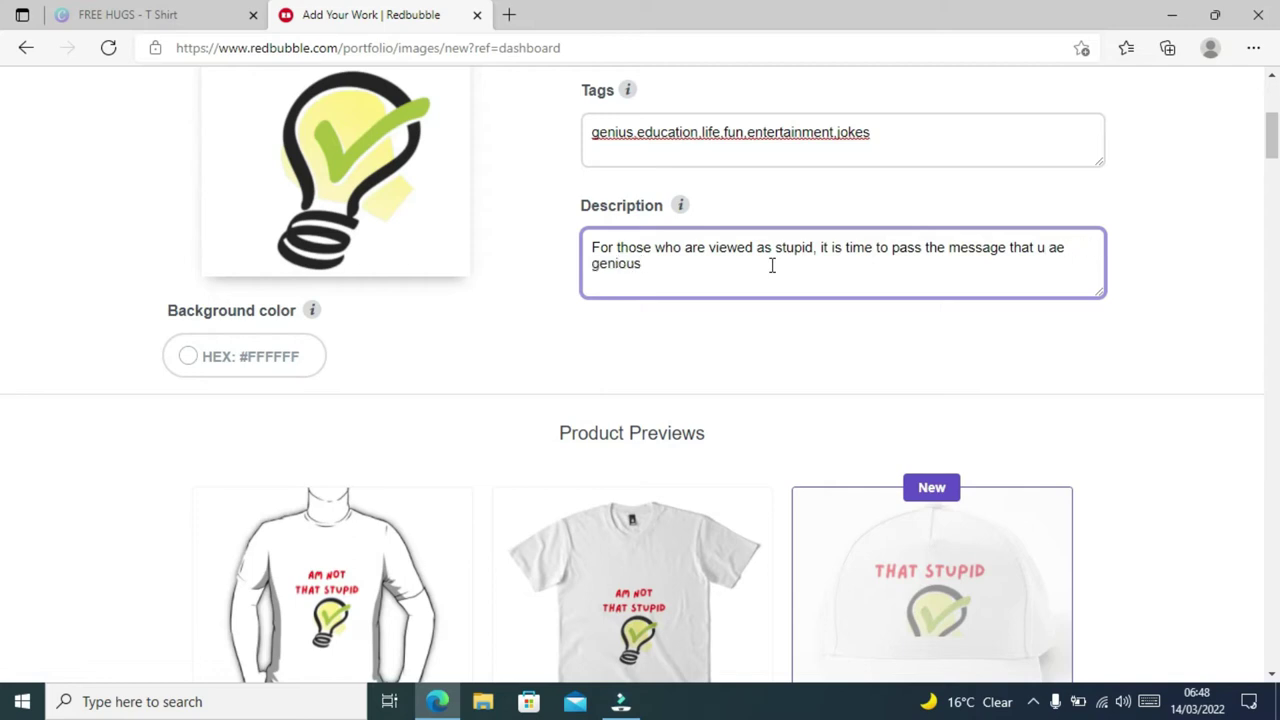
# Add "You can't be controlled or taken for granted." to the description and correct "genious" in it to "genius"
pyautogui.write(". You can'tbe co")
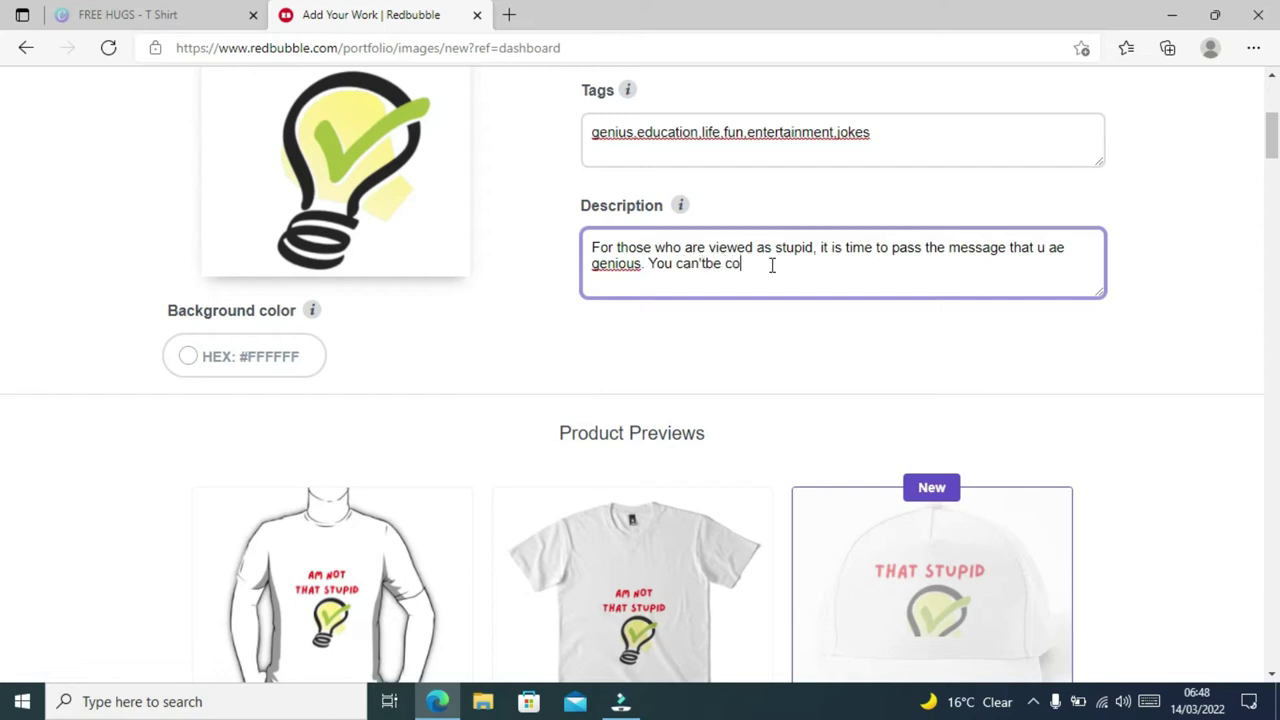
pyautogui.write('ntrolled or taken')
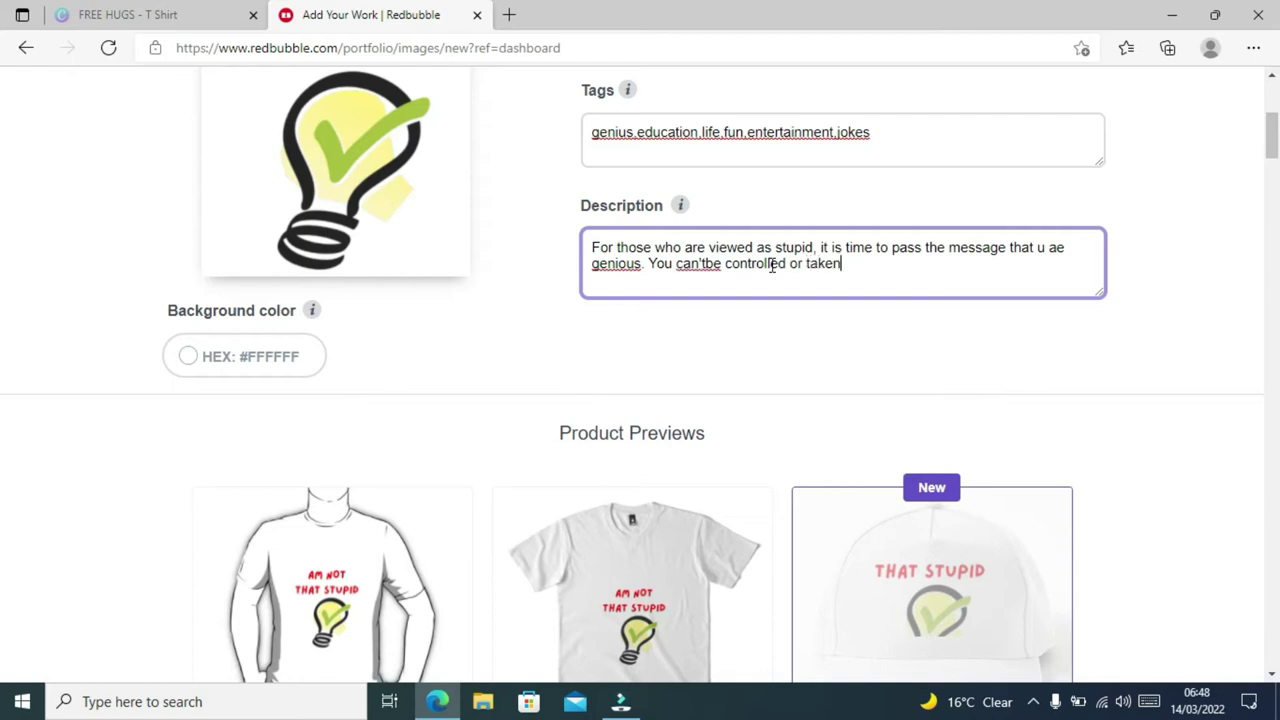
pyautogui.write(' for granted')
pyautogui.click(708, 262)
pyautogui.rightClick(608, 262)
pyautogui.click(650, 279)
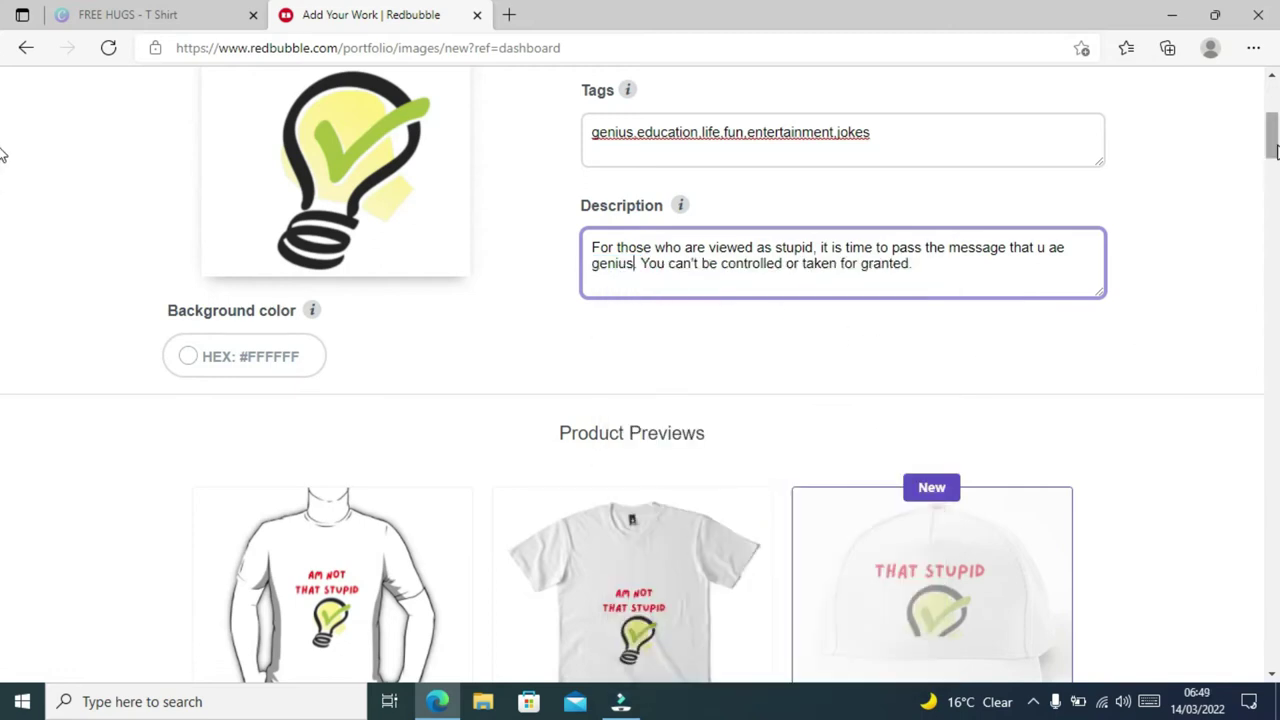
# Look over the completed form and product previews, and open the Caps design settings for editing
pyautogui.moveTo(1275, 150); pyautogui.dragTo(1274, 116)
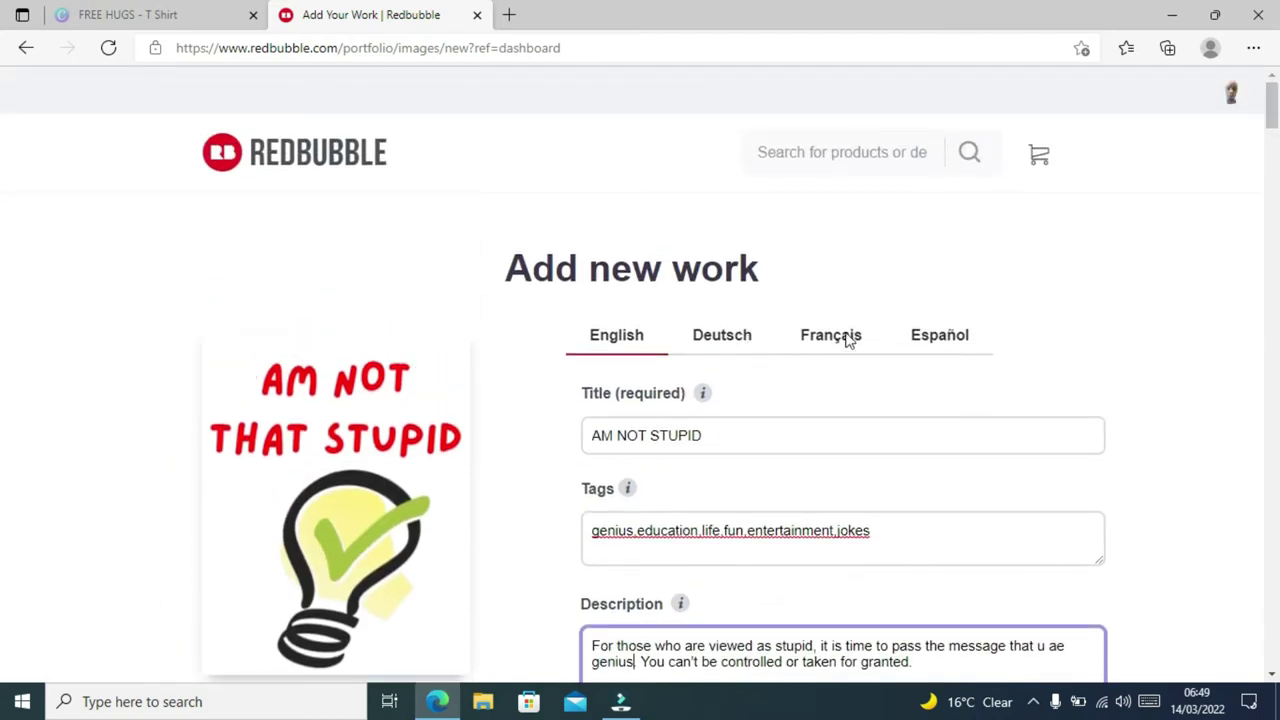
pyautogui.moveTo(1274, 106); pyautogui.dragTo(1277, 129)
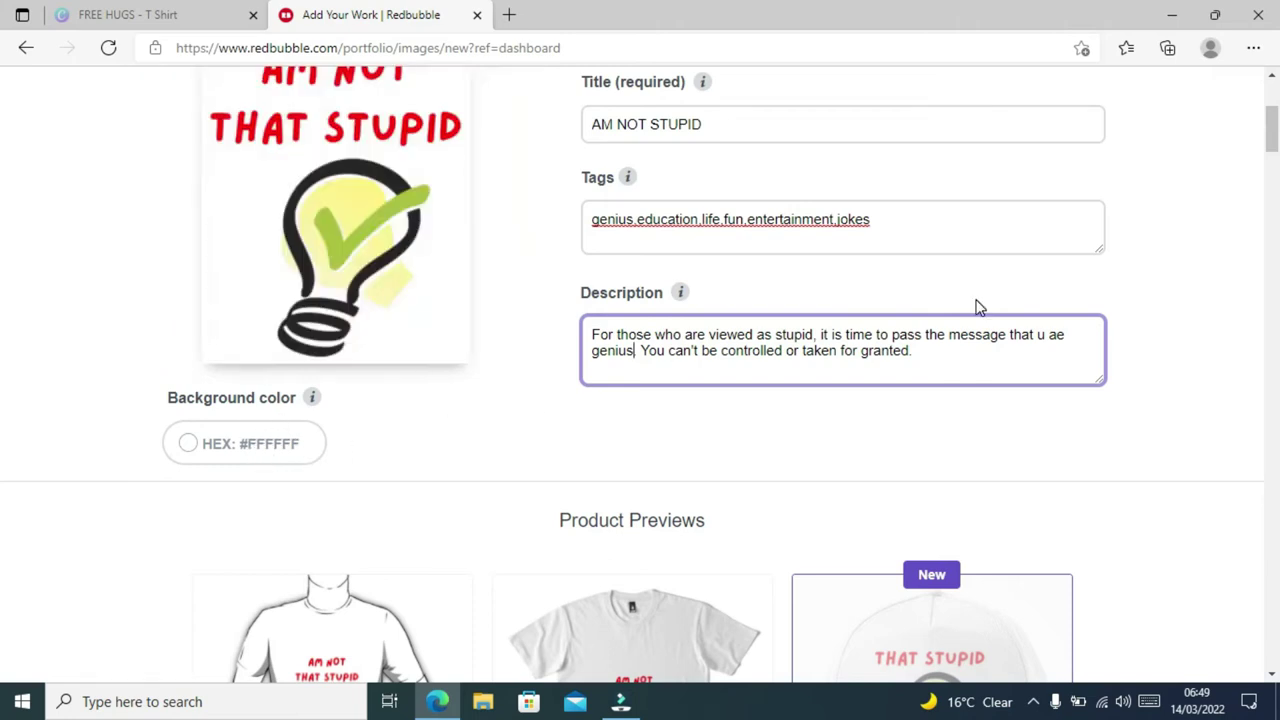
pyautogui.scroll(-1, 2, 132)
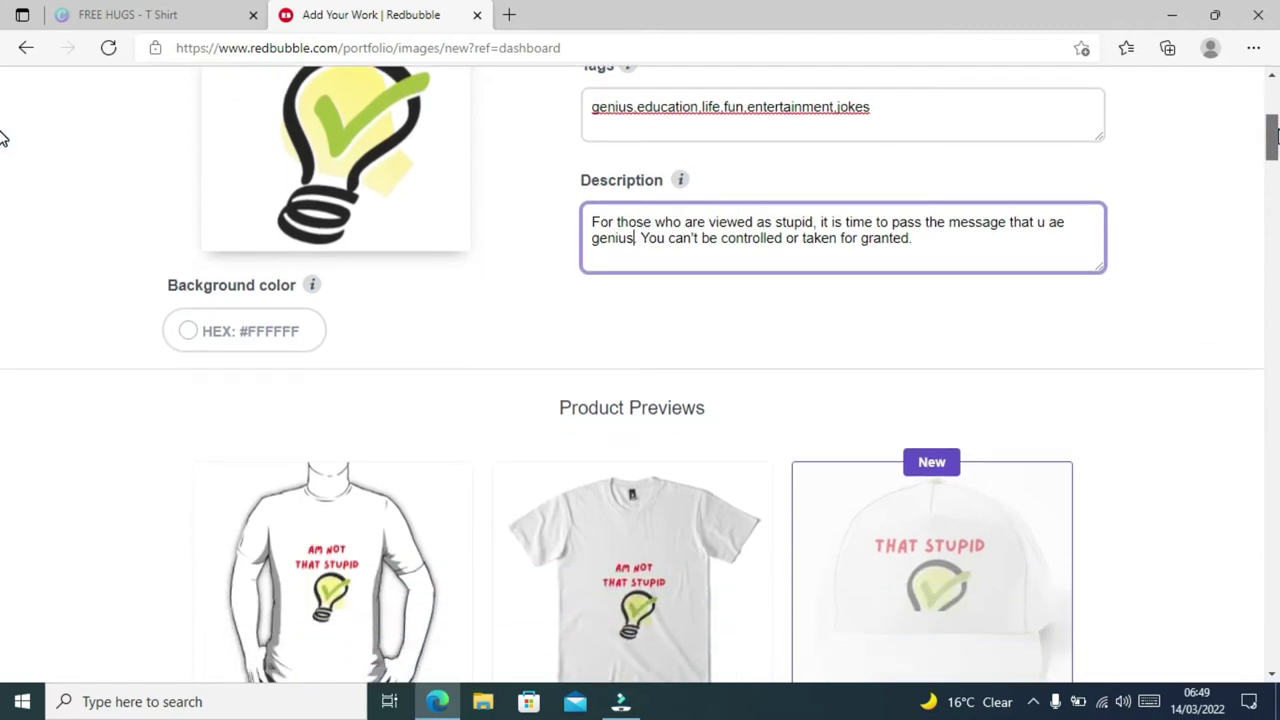
pyautogui.scroll(-1, 2, 140)
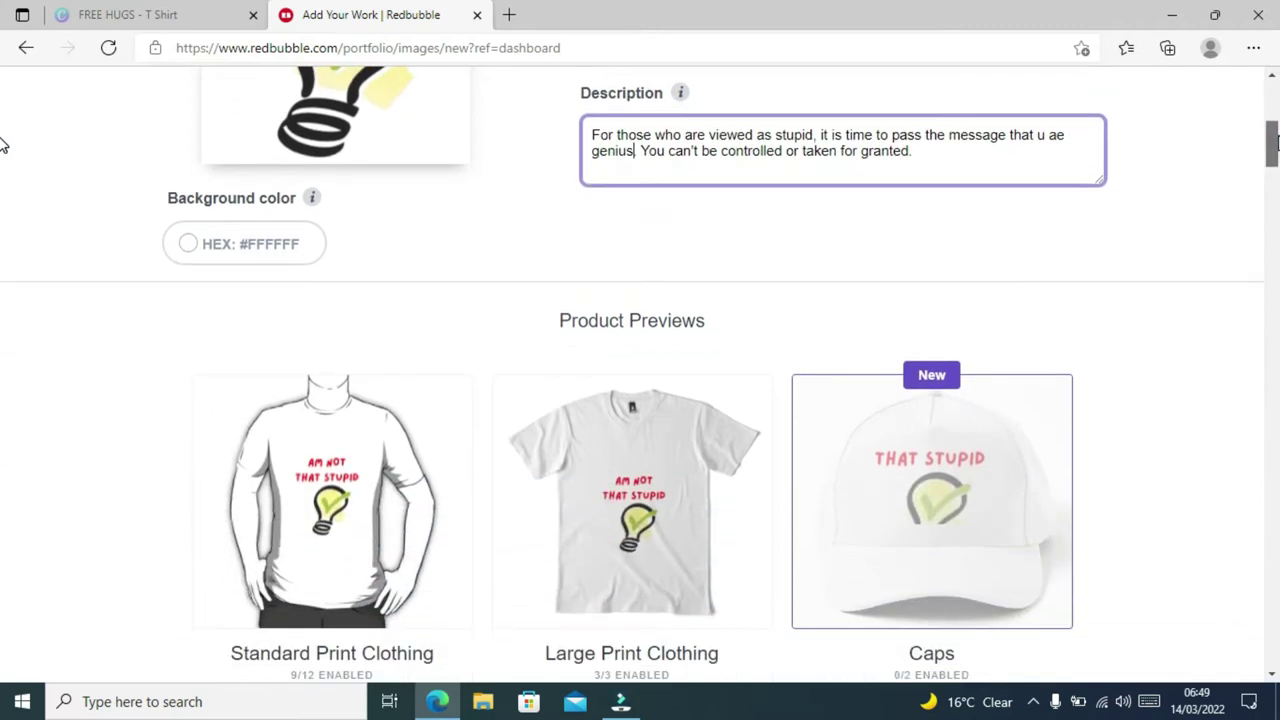
pyautogui.scroll(1, 2, 135)
pyautogui.scroll(-3, 2, 150)
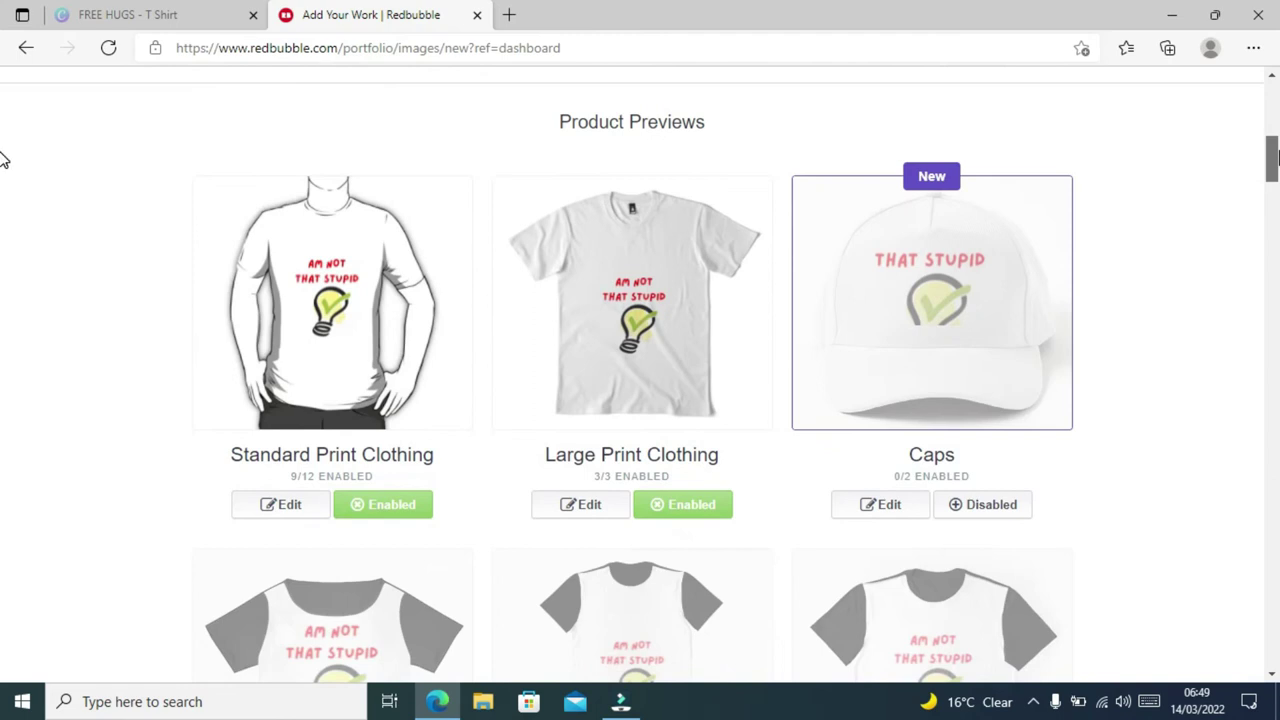
pyautogui.scroll(-1, 2, 160)
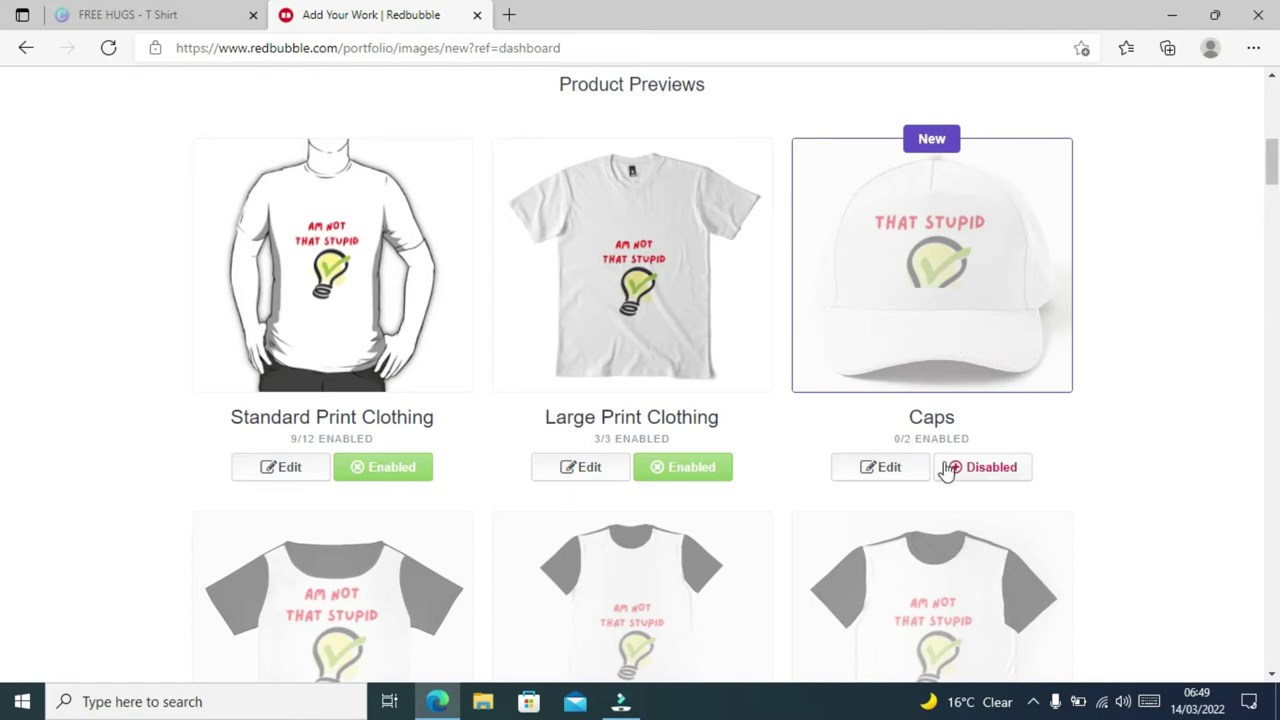
pyautogui.click(895, 467)
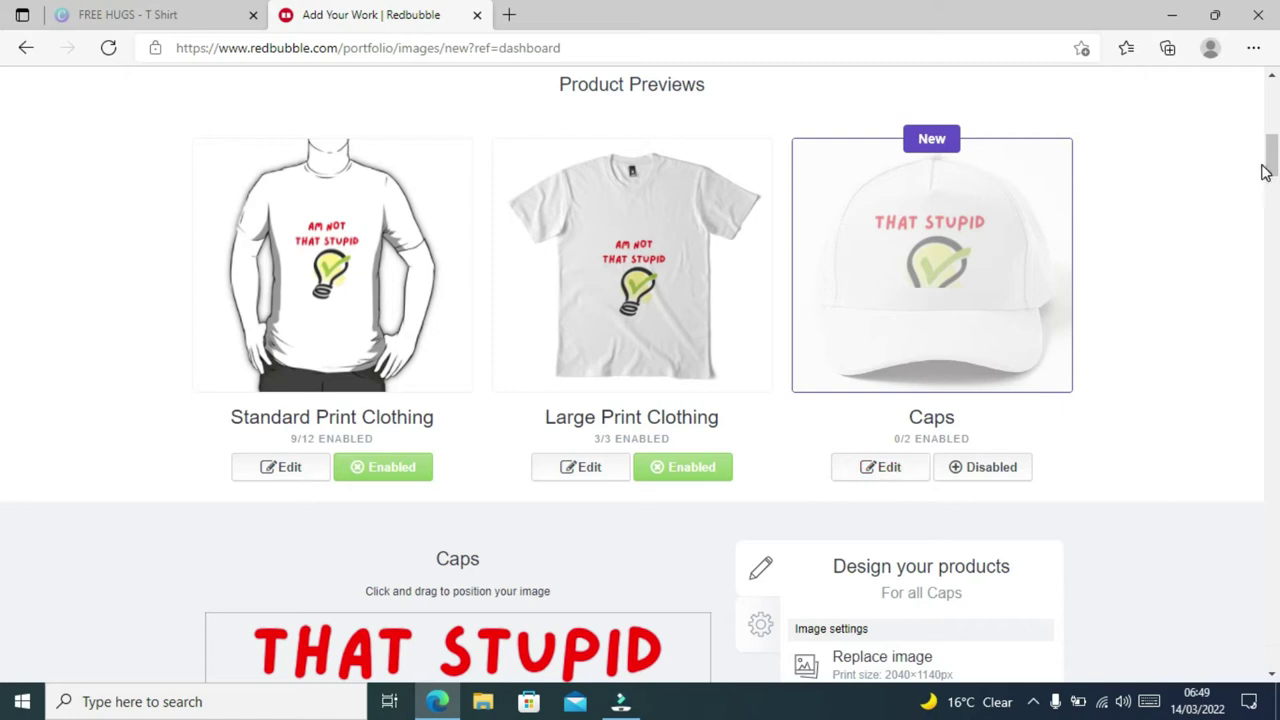
pyautogui.moveTo(1265, 172)
pyautogui.mouseDown()
pyautogui.moveTo(1275, 190)
pyautogui.moveTo(1275, 176)
pyautogui.mouseUp()
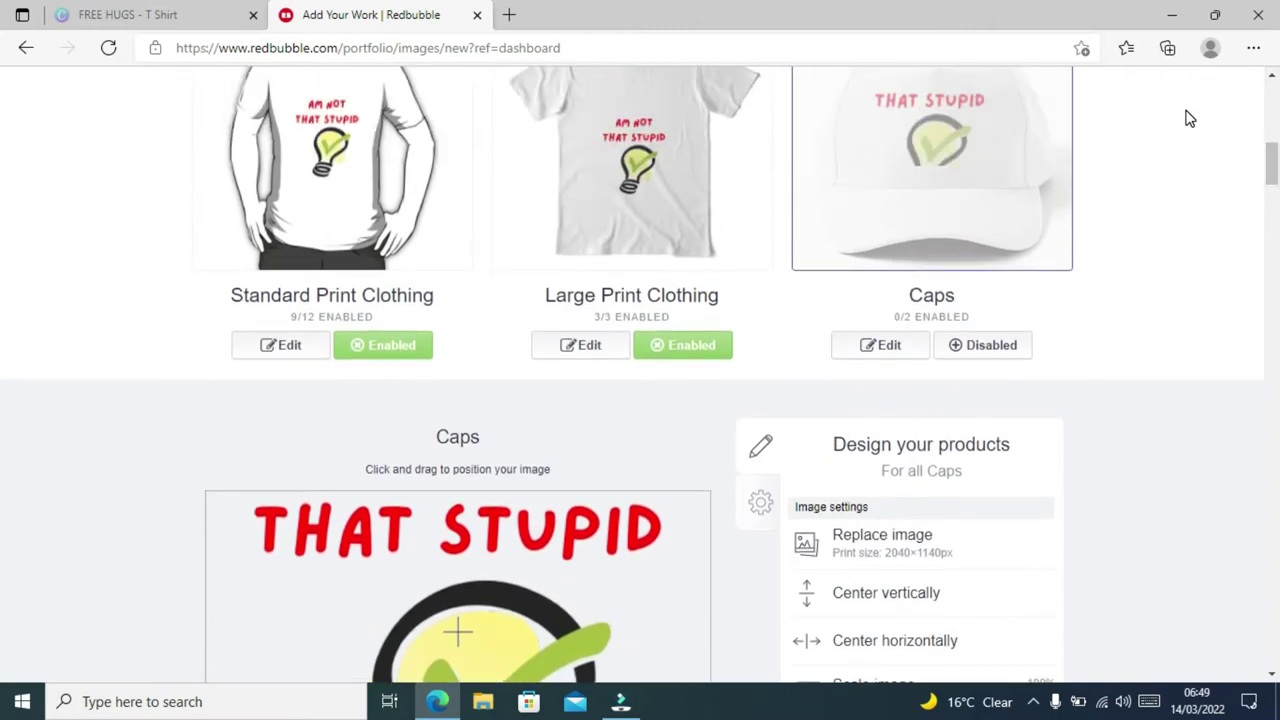
# Reduce the page zoom to 80%
pyautogui.hotkey('ctrl', '-')
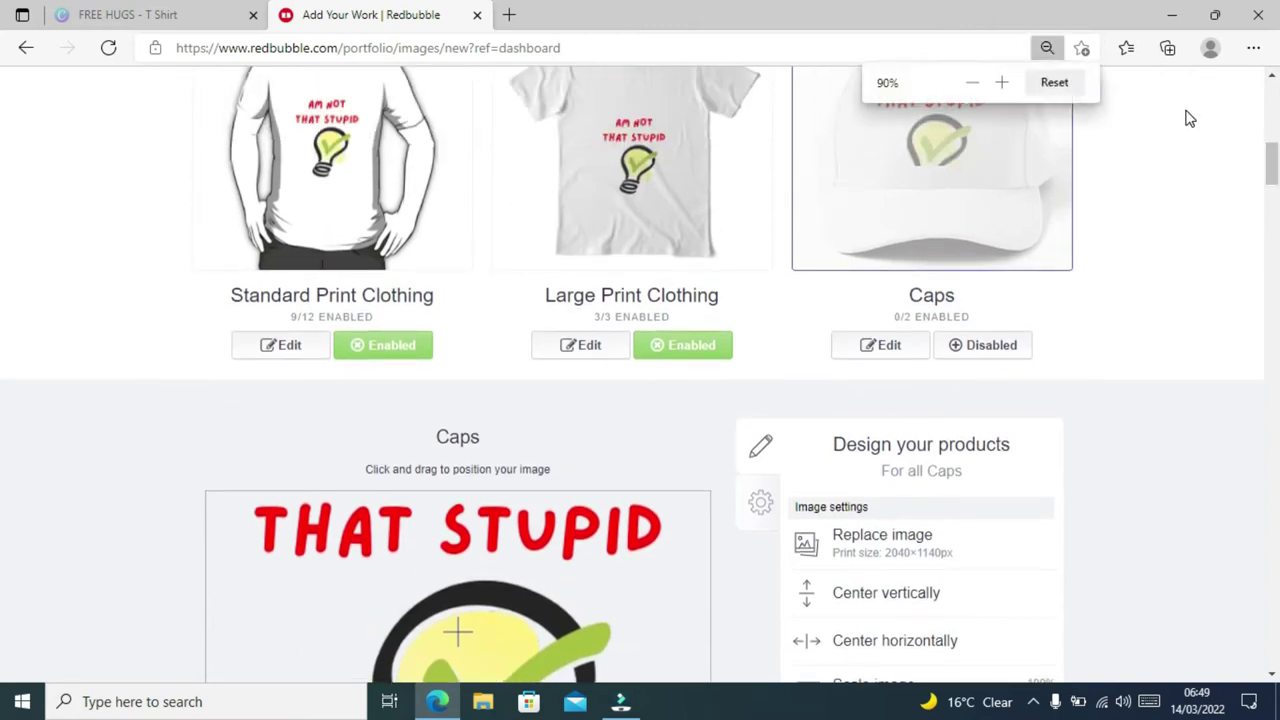
pyautogui.click(970, 86)
pyautogui.click(1002, 84)
pyautogui.click(1002, 84)
pyautogui.click(1002, 84)
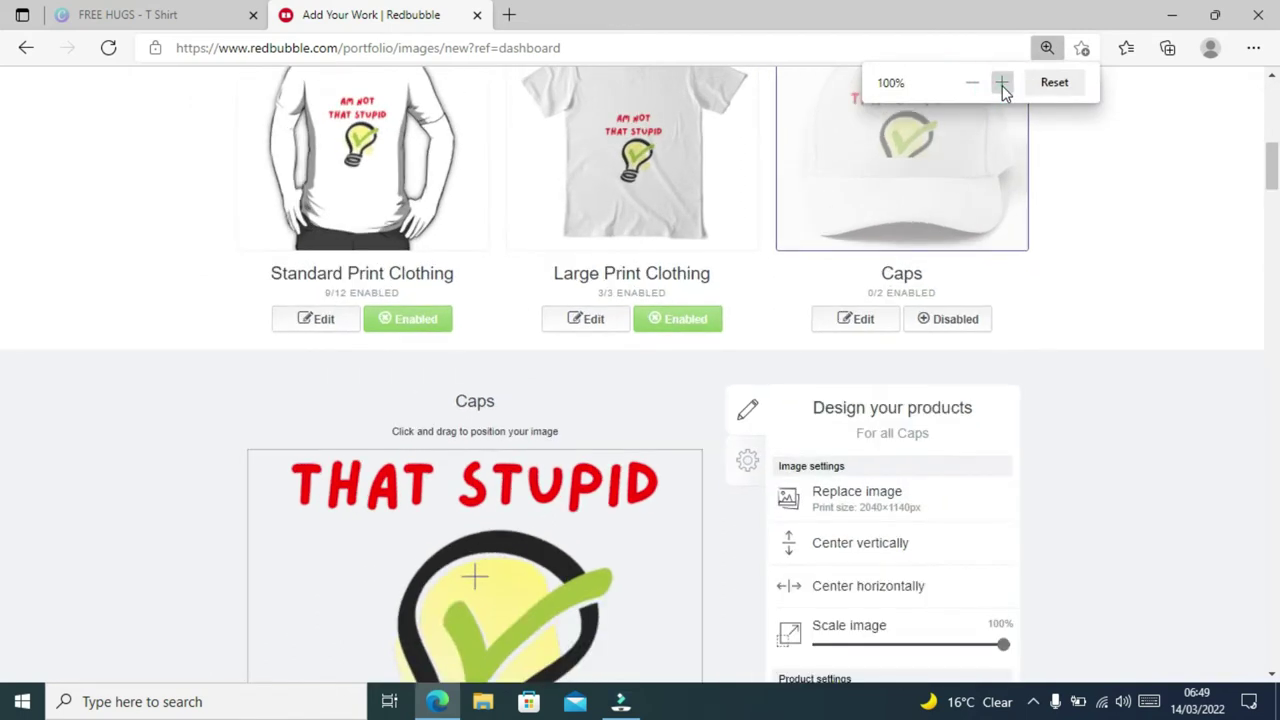
pyautogui.click(1002, 84)
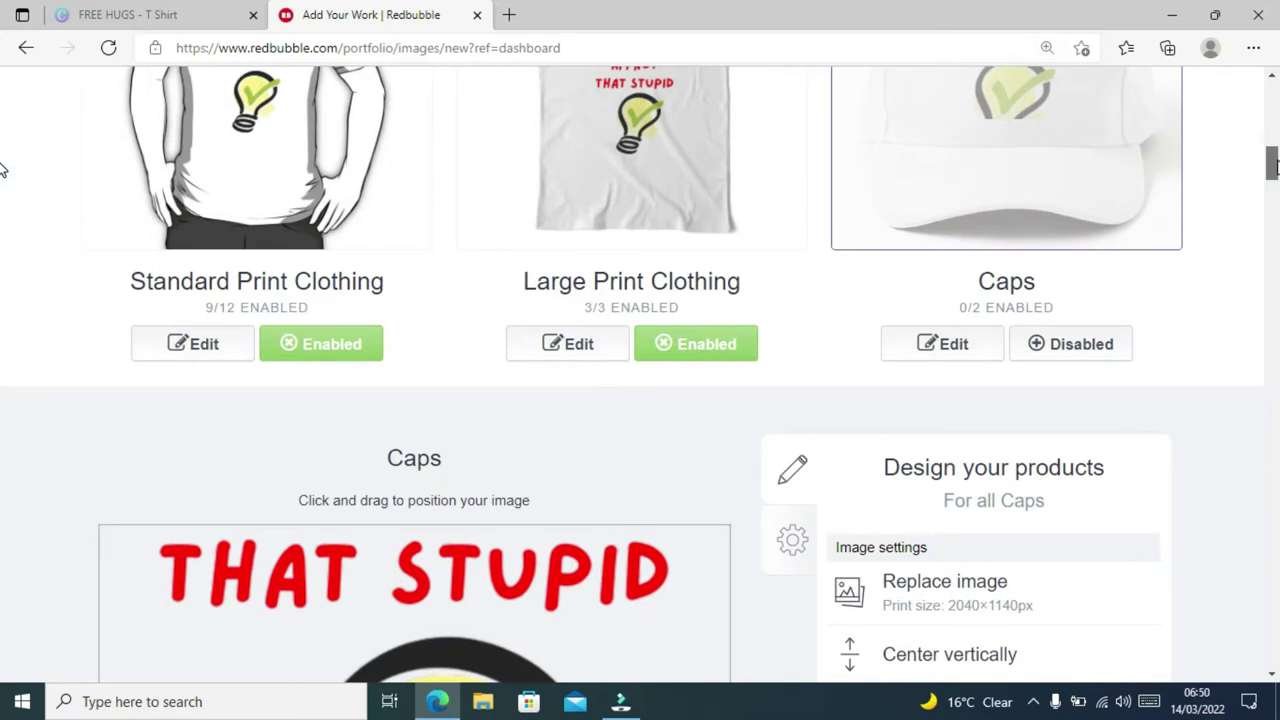
pyautogui.click(1046, 47)
pyautogui.click(973, 84)
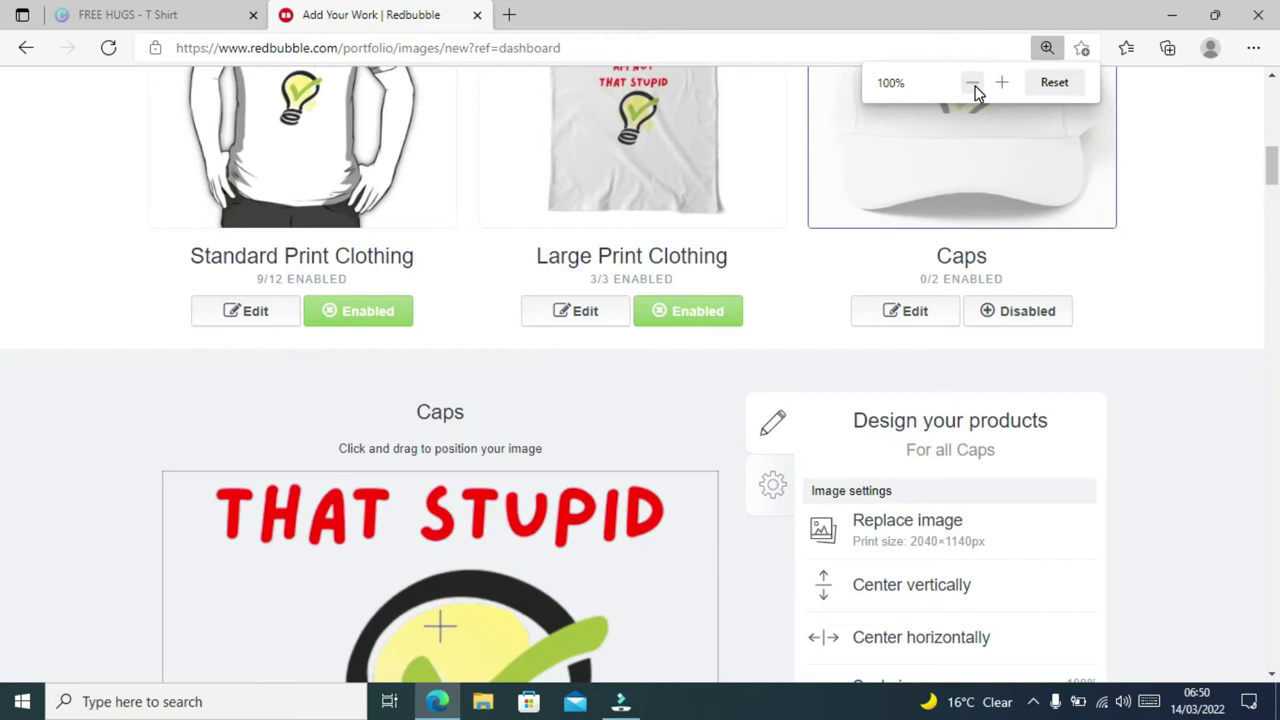
pyautogui.click(973, 84)
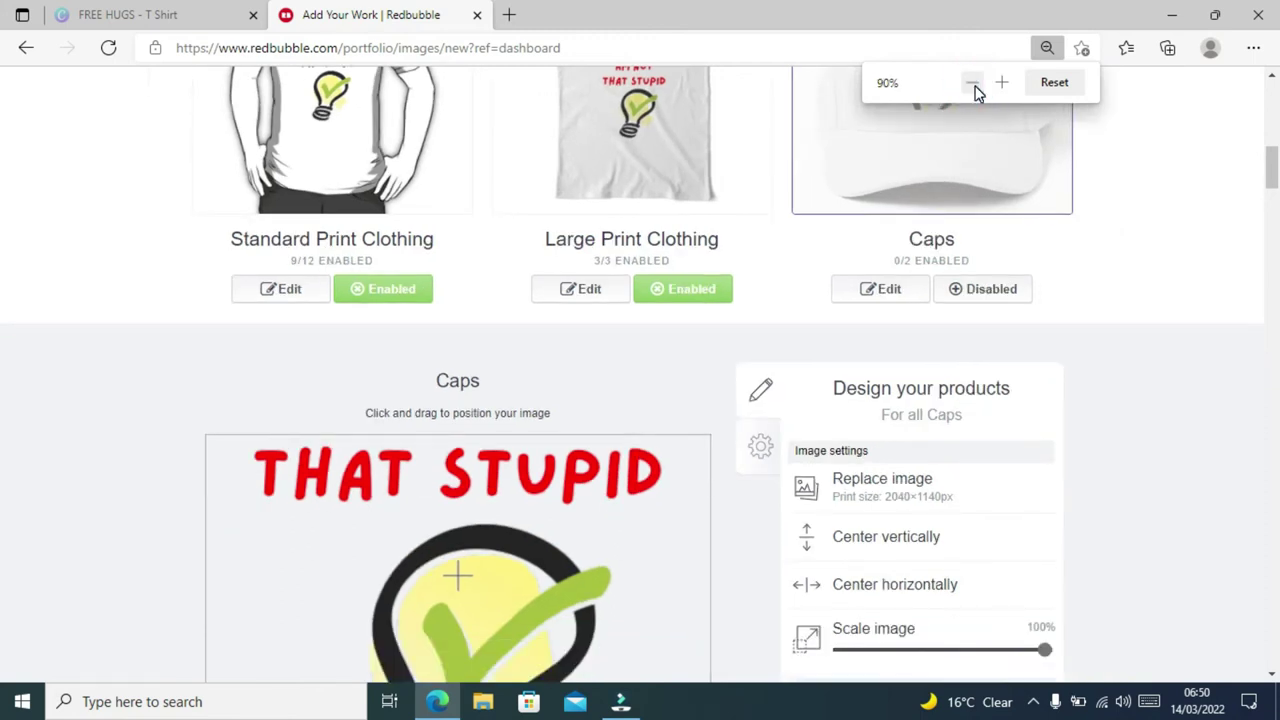
pyautogui.click(975, 86)
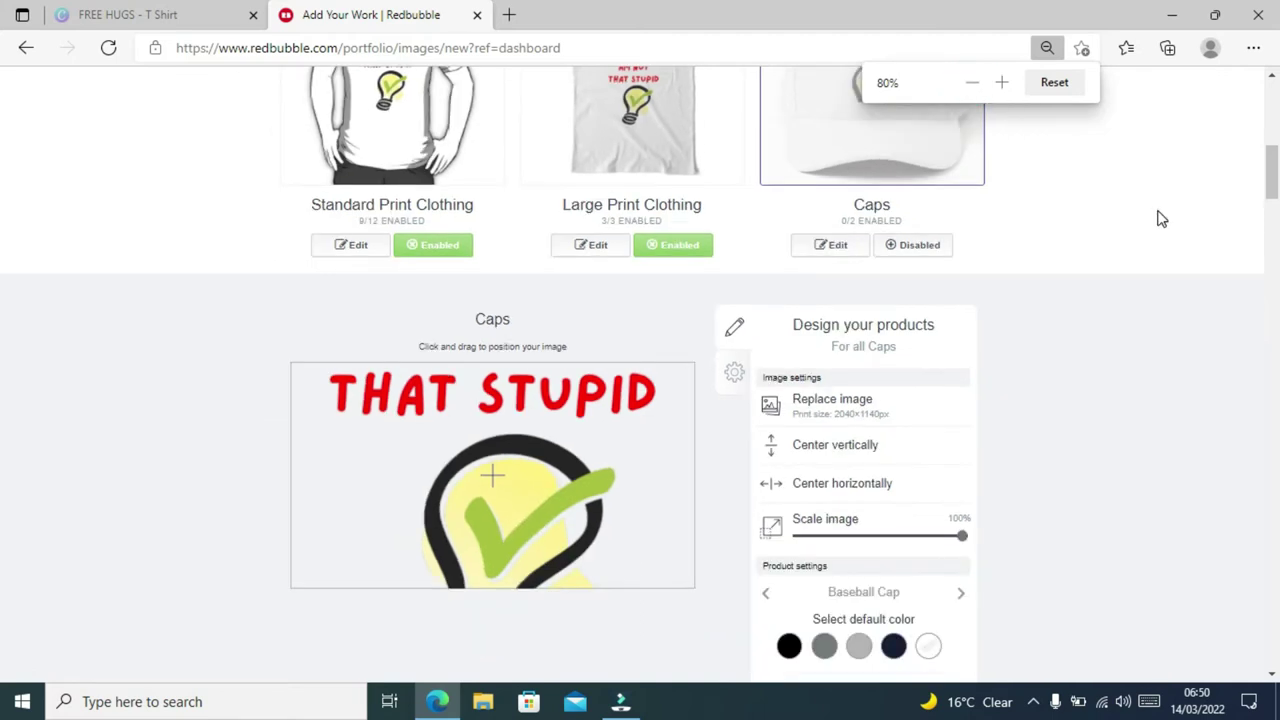
# Center the Caps design vertically and horizontally and scale the image down to 47%
pyautogui.moveTo(1274, 163); pyautogui.dragTo(1274, 152)
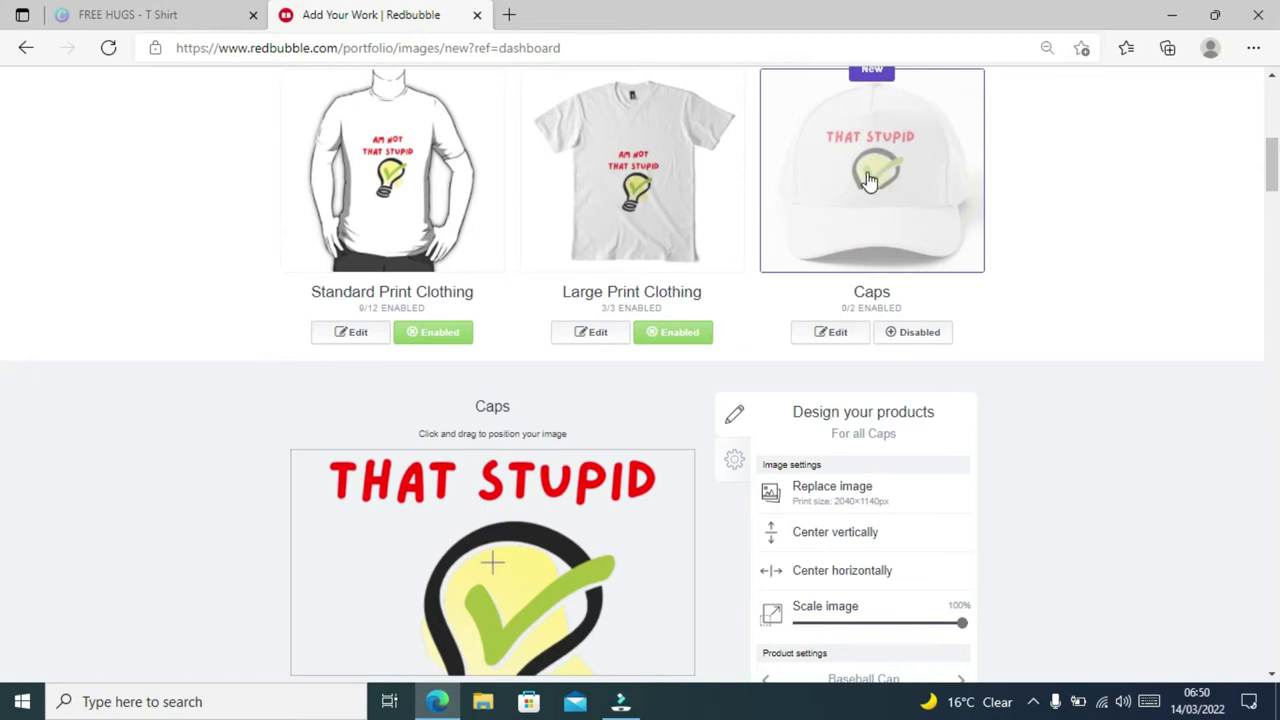
pyautogui.click(835, 538)
pyautogui.click(835, 538)
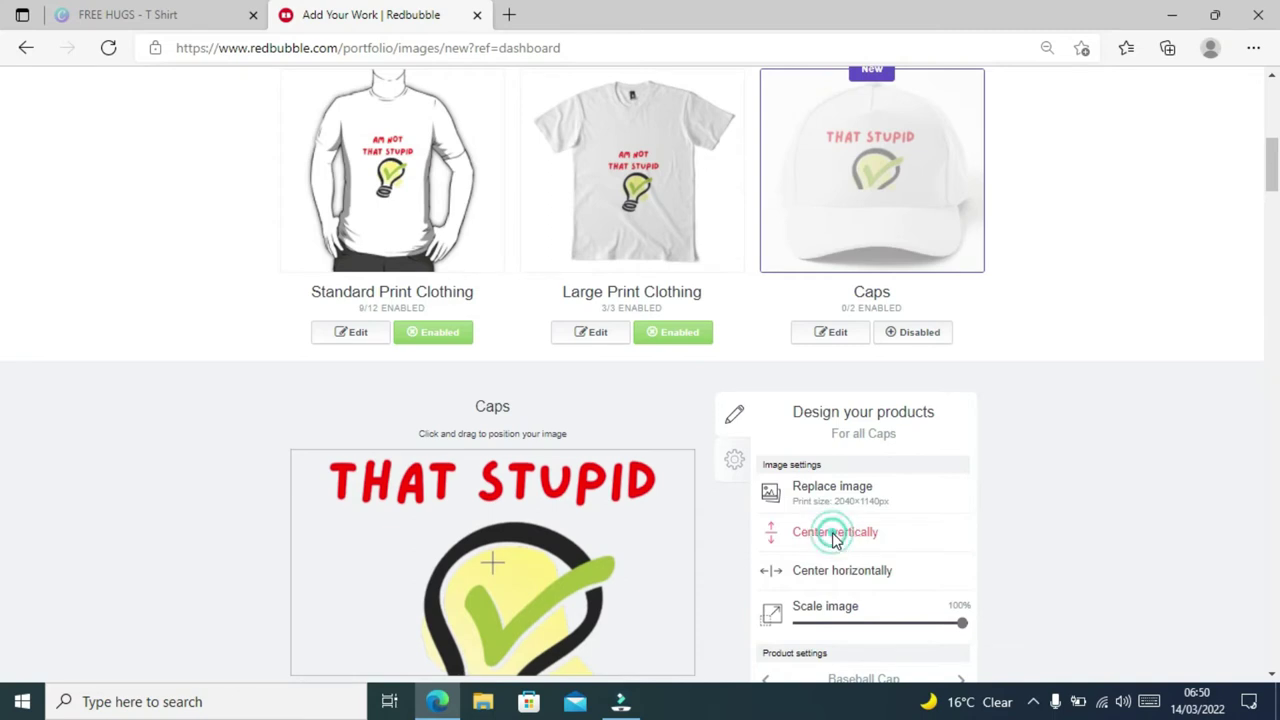
pyautogui.click(835, 572)
pyautogui.moveTo(963, 624); pyautogui.dragTo(879, 639)
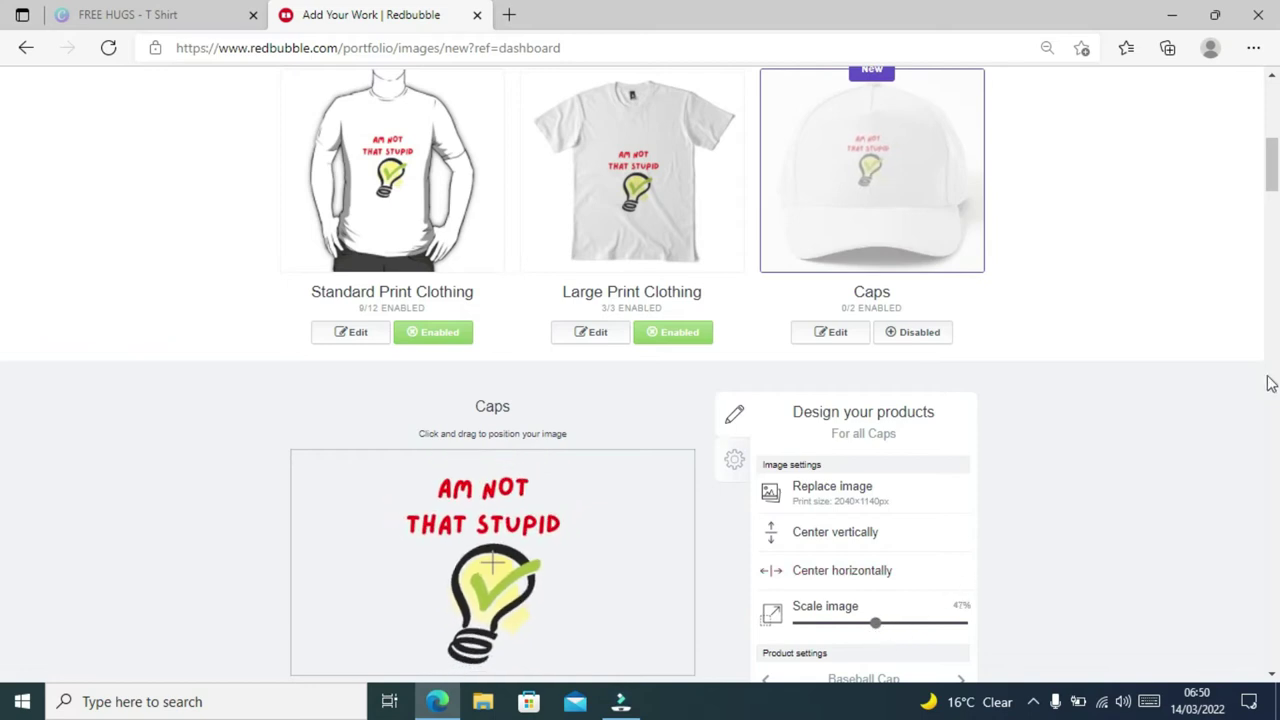
# Choose white as the Baseball Cap's default color and apply the changes to the Caps design
pyautogui.moveTo(1273, 177); pyautogui.dragTo(1274, 190)
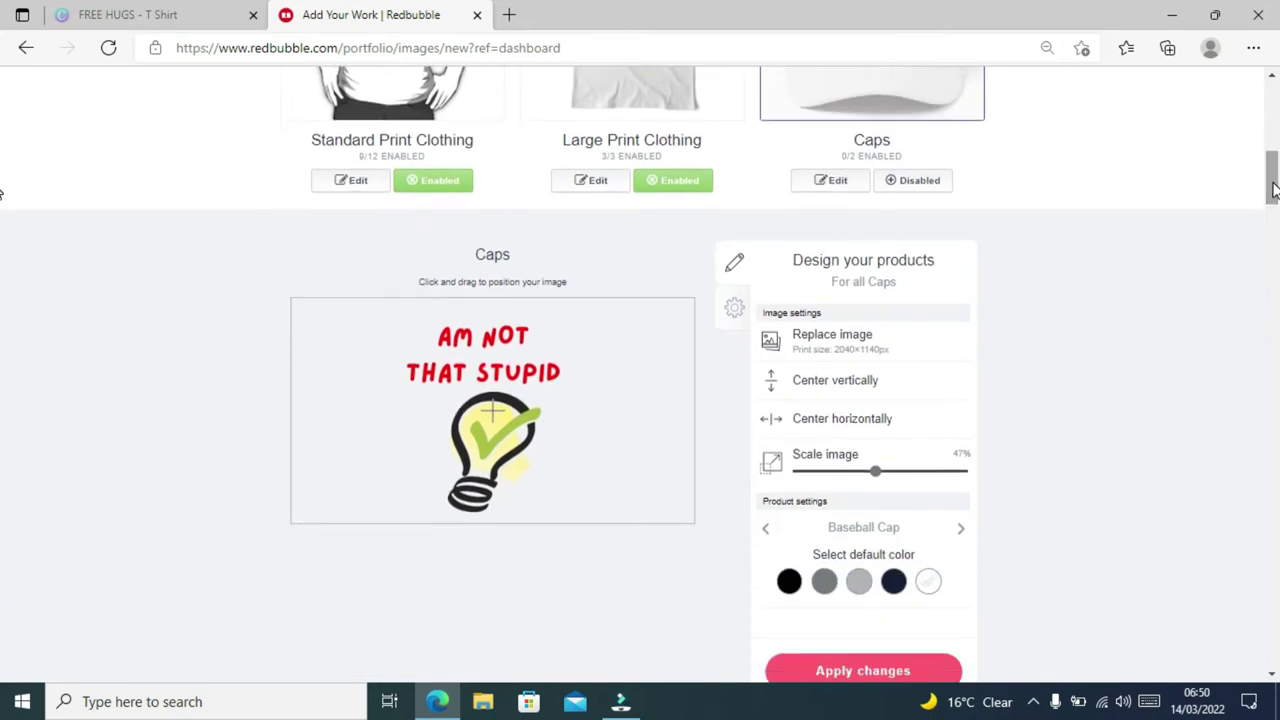
pyautogui.click(929, 585)
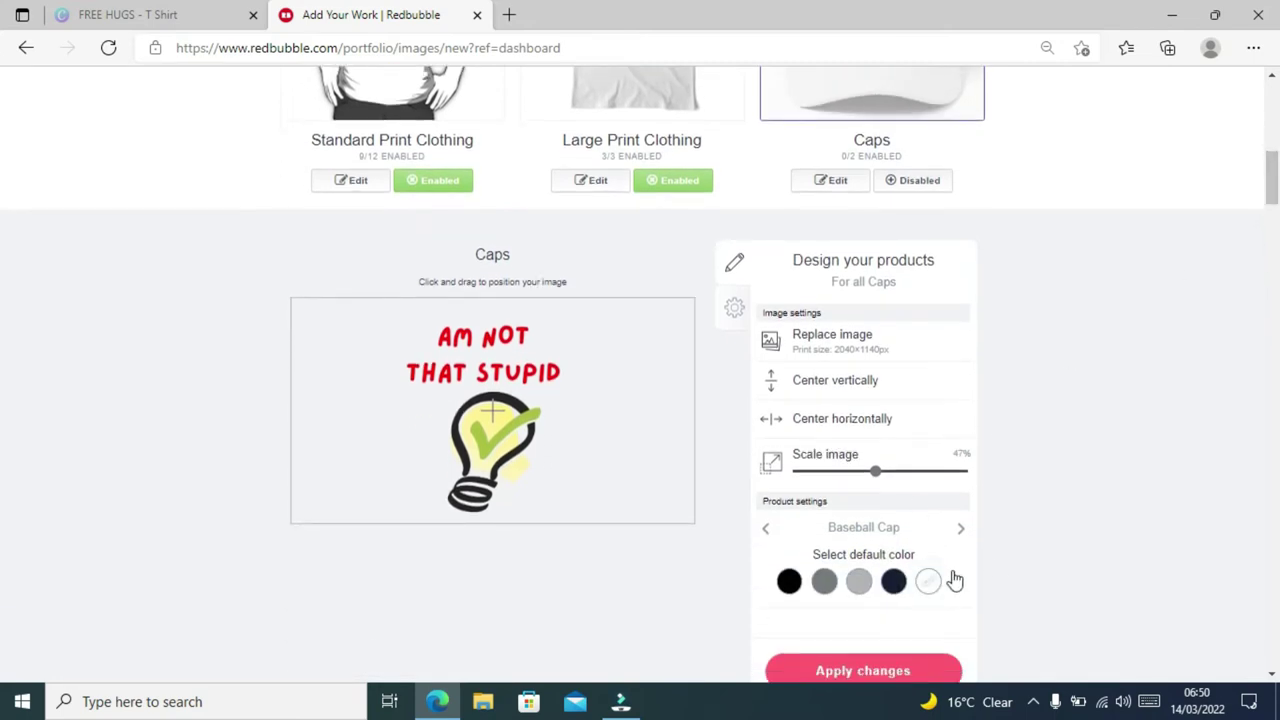
pyautogui.click(929, 672)
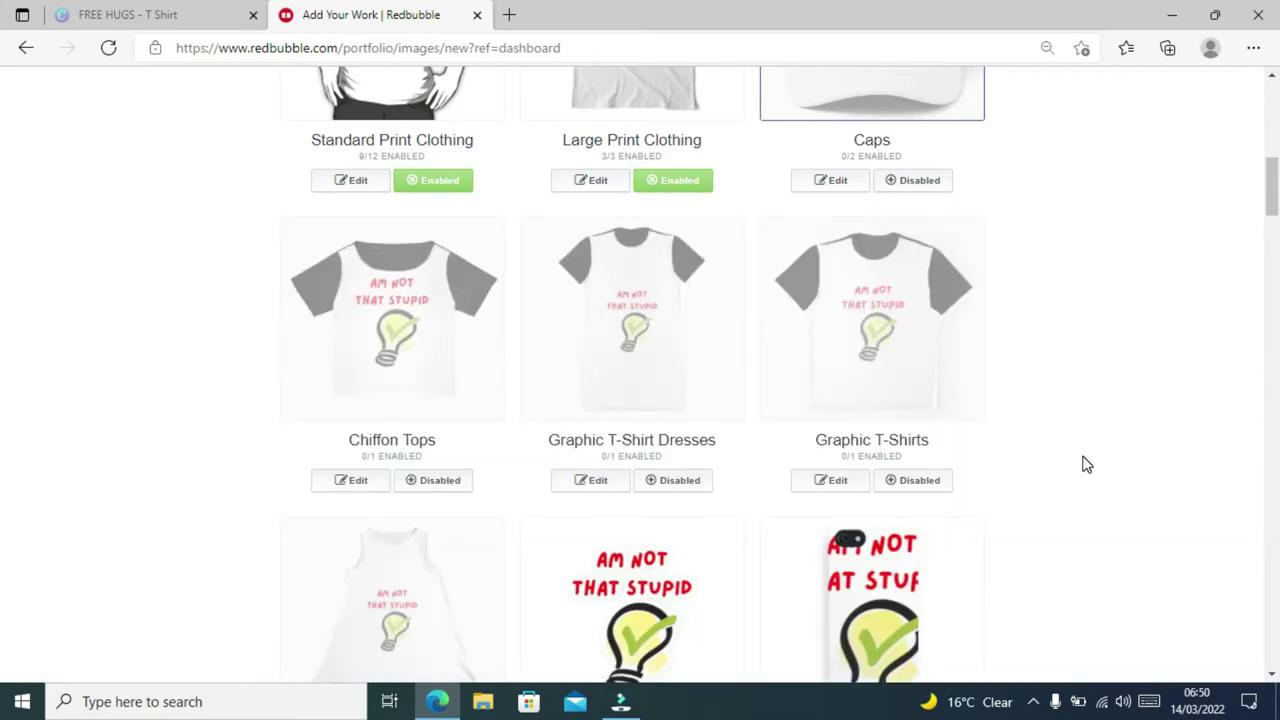
pyautogui.scroll(2, 1274, 198)
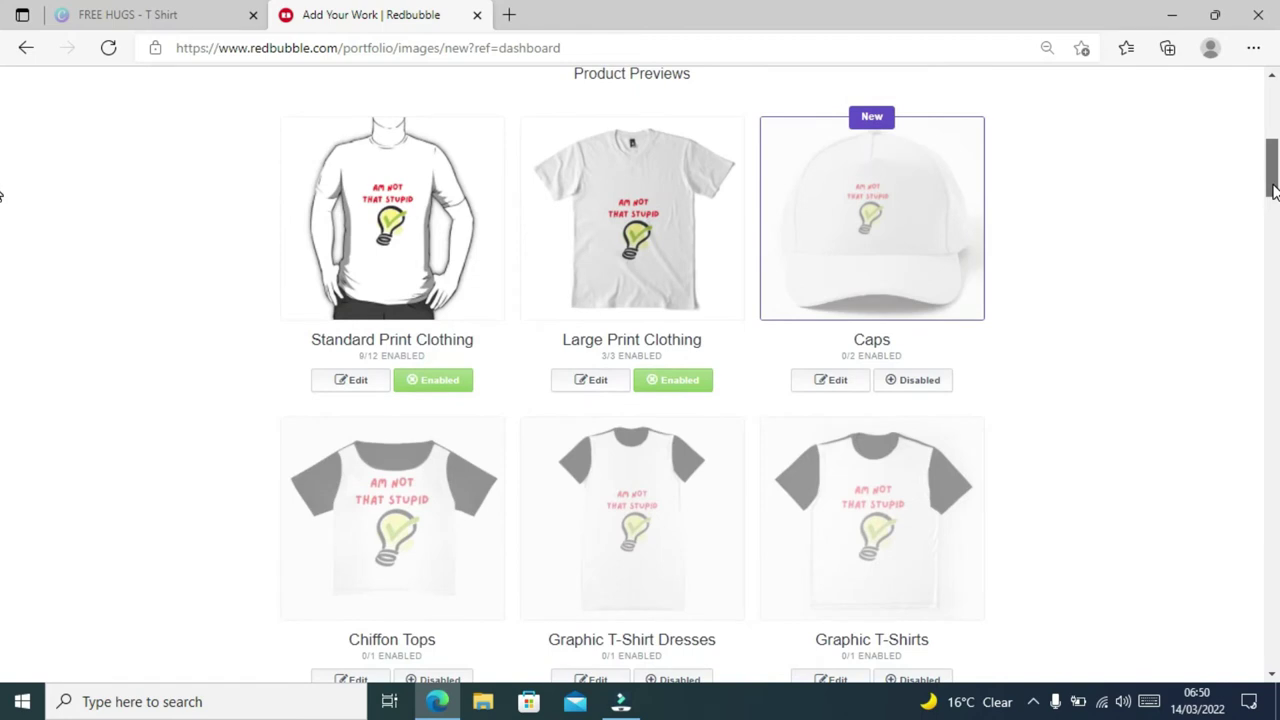
# Enable the Chiffon Tops, Graphic T-Shirt Dresses, Graphic T-Shirts and A-Line Dresses products
pyautogui.moveTo(1274, 190); pyautogui.dragTo(1274, 208)
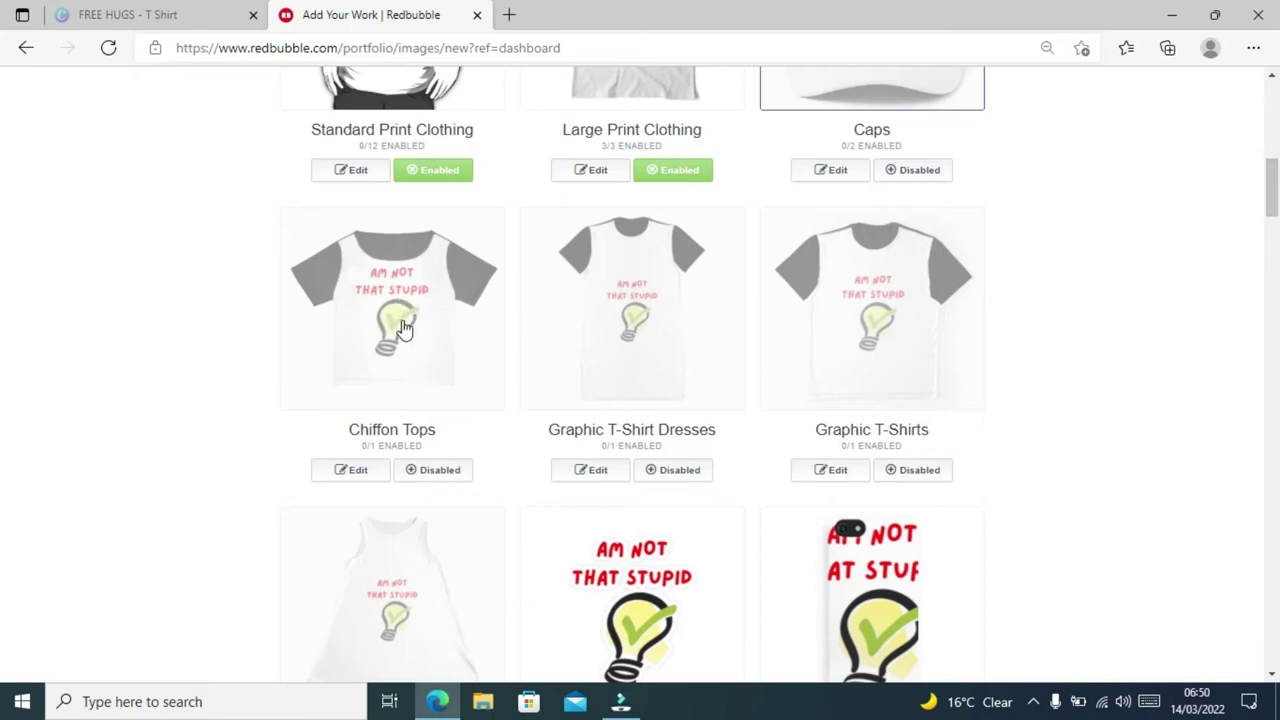
pyautogui.click(438, 471)
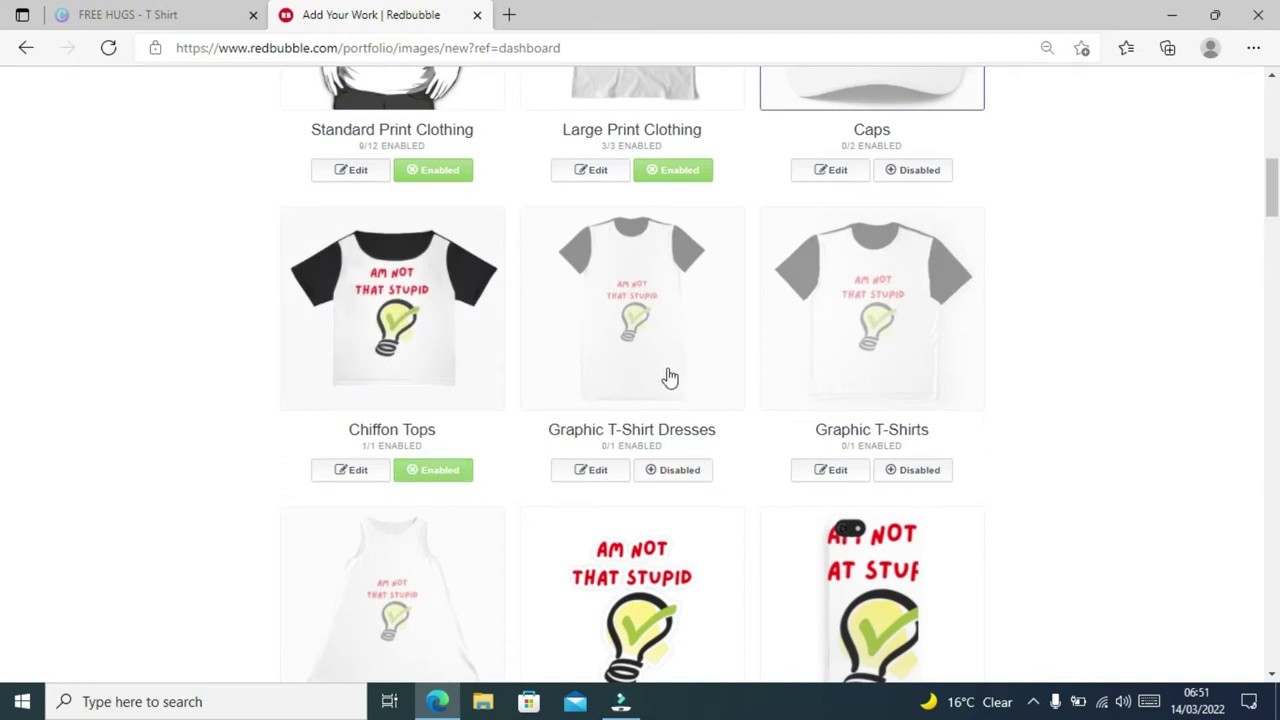
pyautogui.click(676, 476)
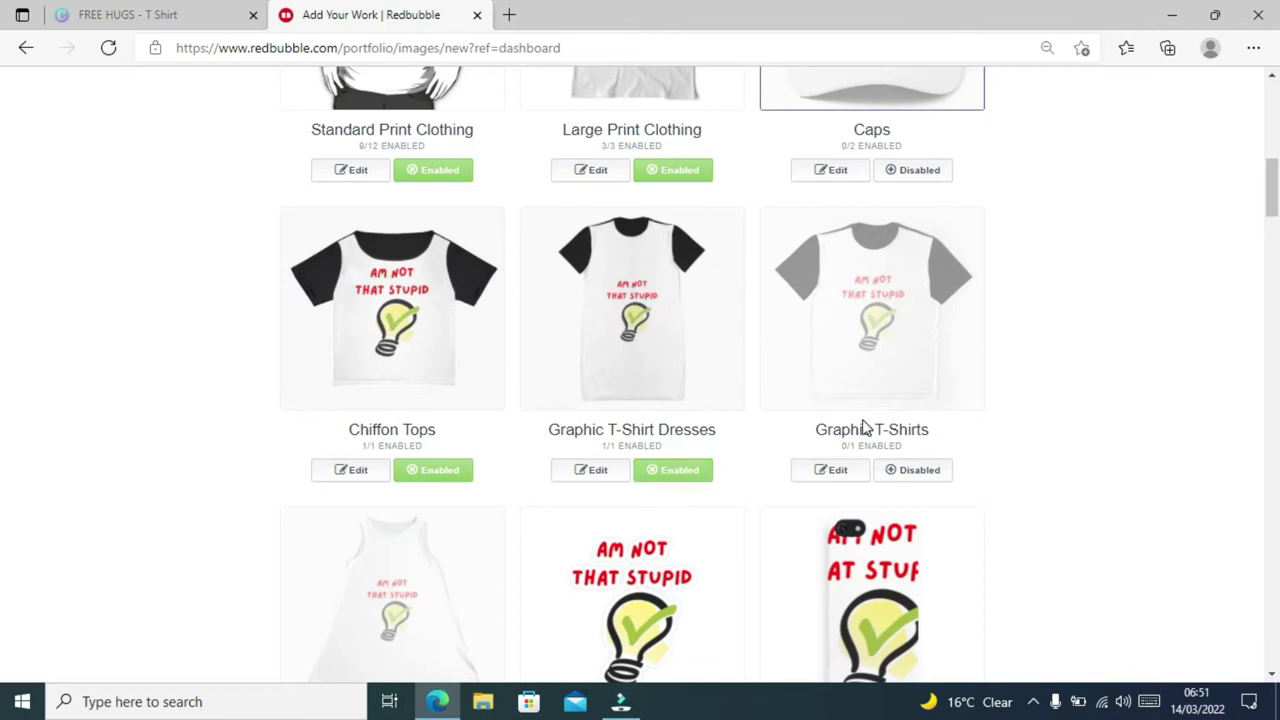
pyautogui.click(916, 476)
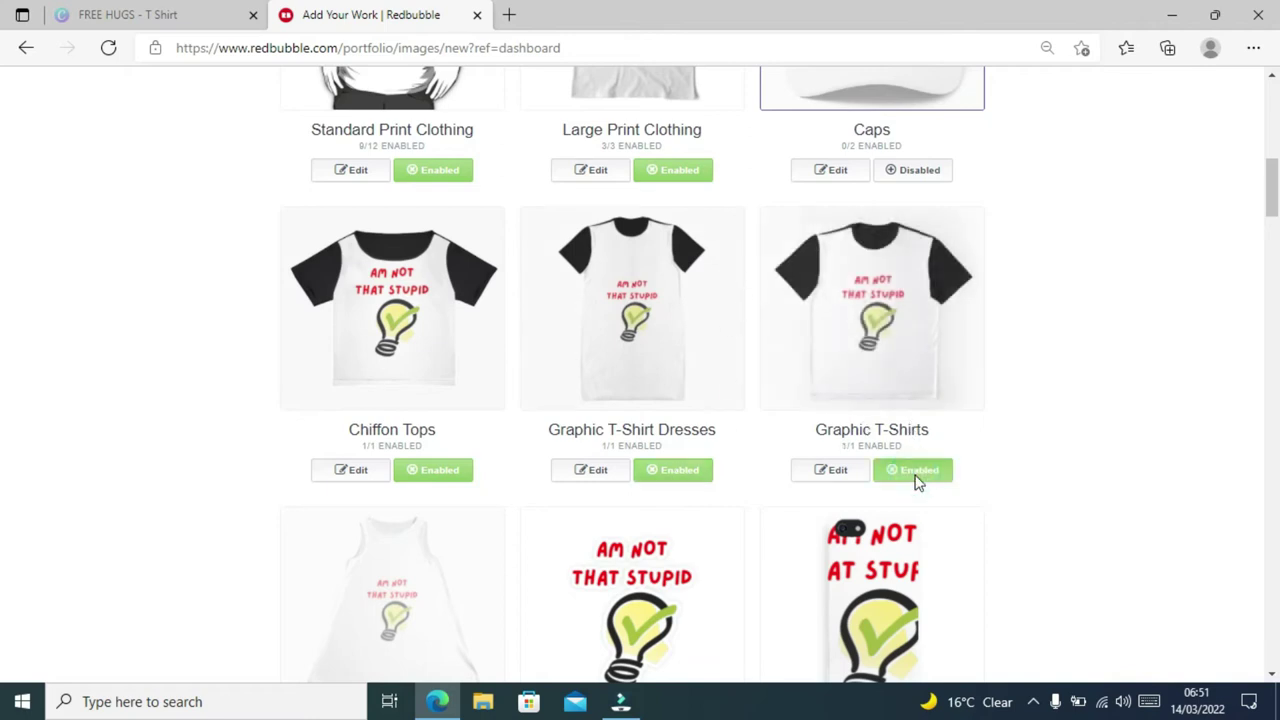
pyautogui.moveTo(1270, 183); pyautogui.dragTo(1274, 220)
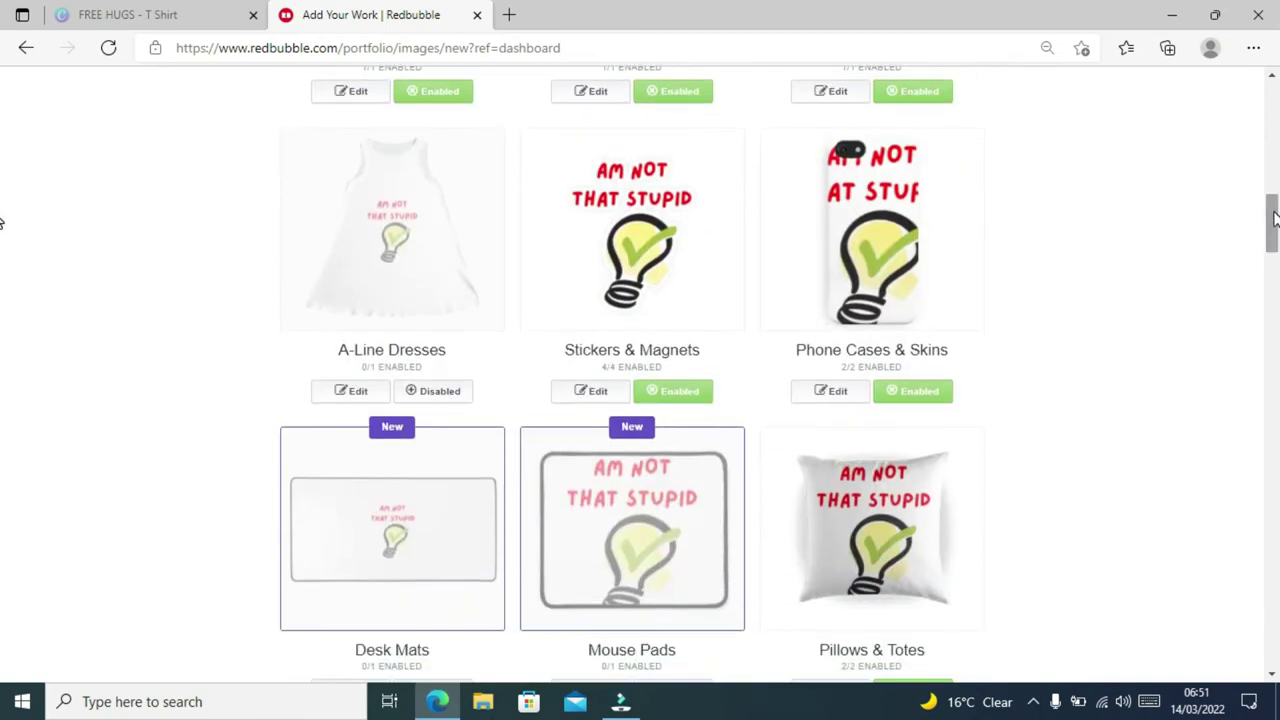
pyautogui.click(447, 393)
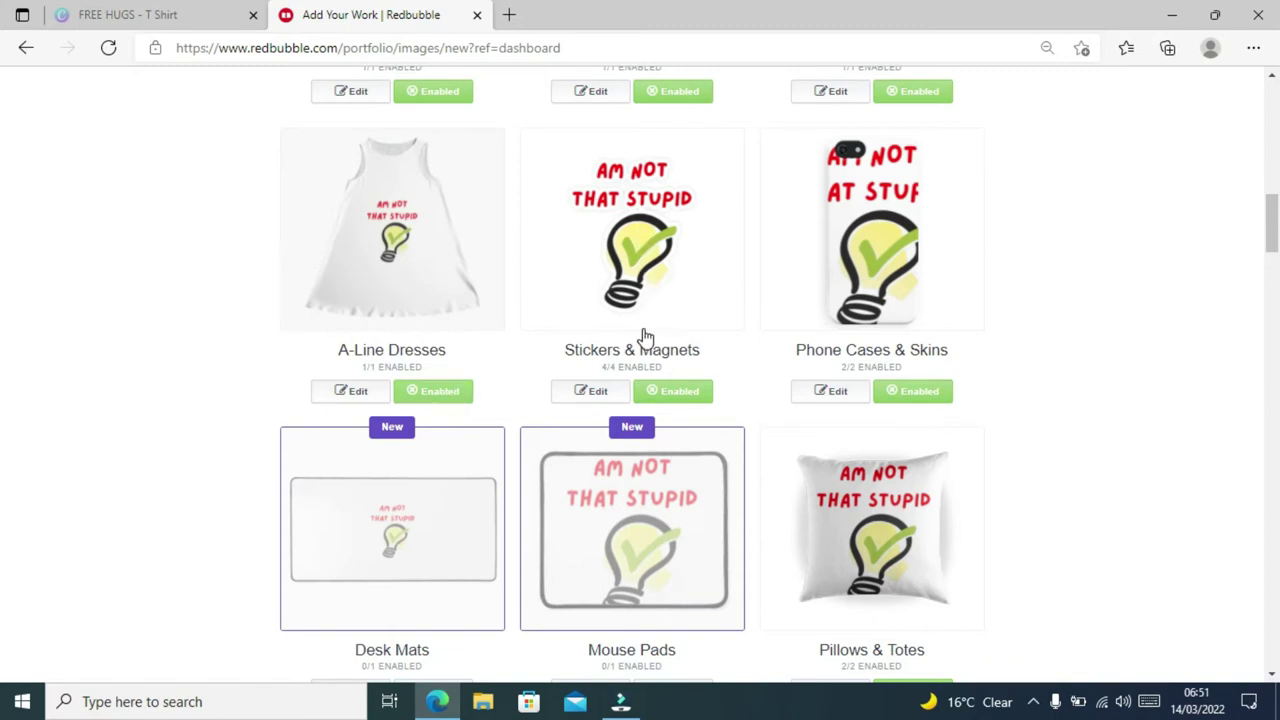
# Disable the Phone Cases & Skins and the Pillows & Totes products
pyautogui.click(895, 398)
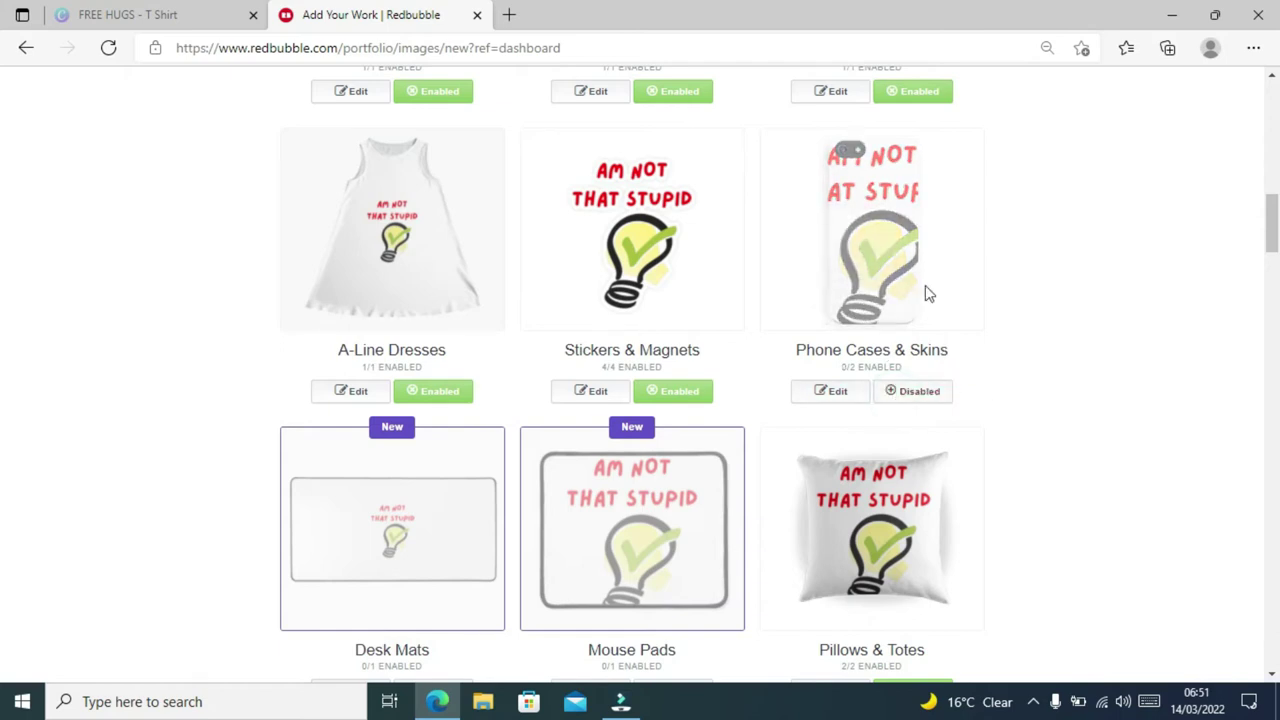
pyautogui.moveTo(1271, 200); pyautogui.dragTo(1273, 239)
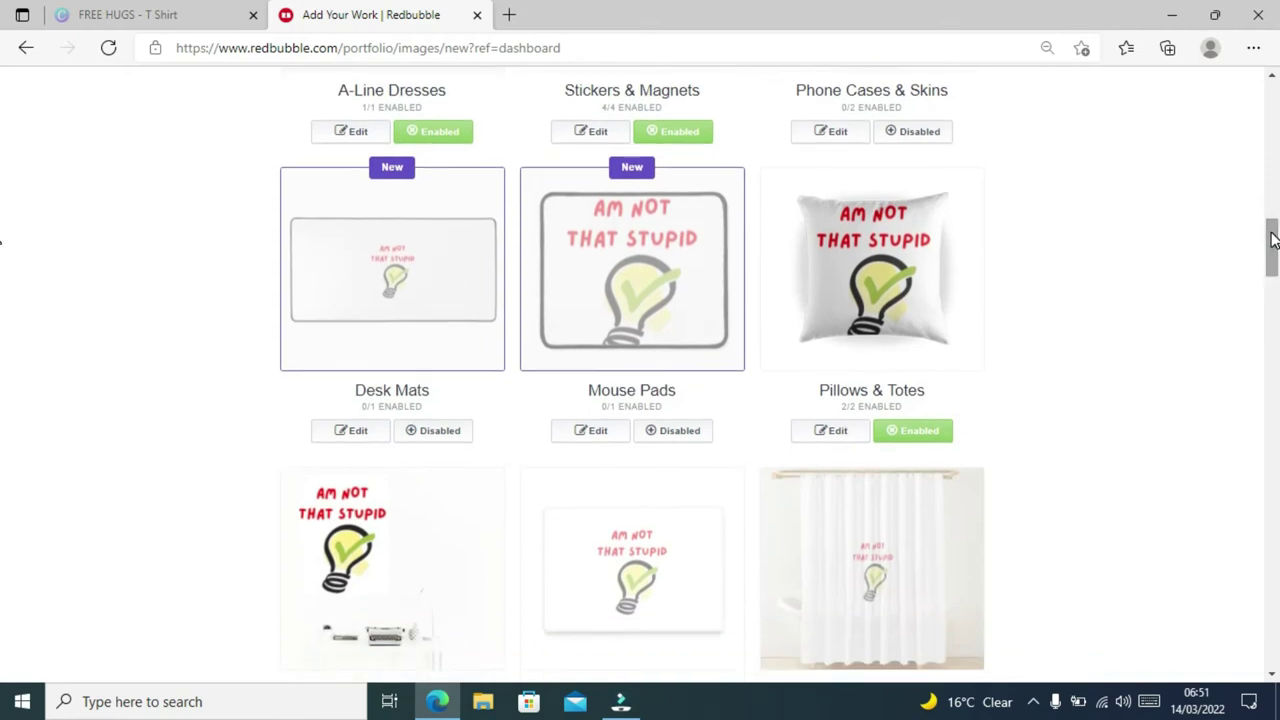
pyautogui.click(927, 435)
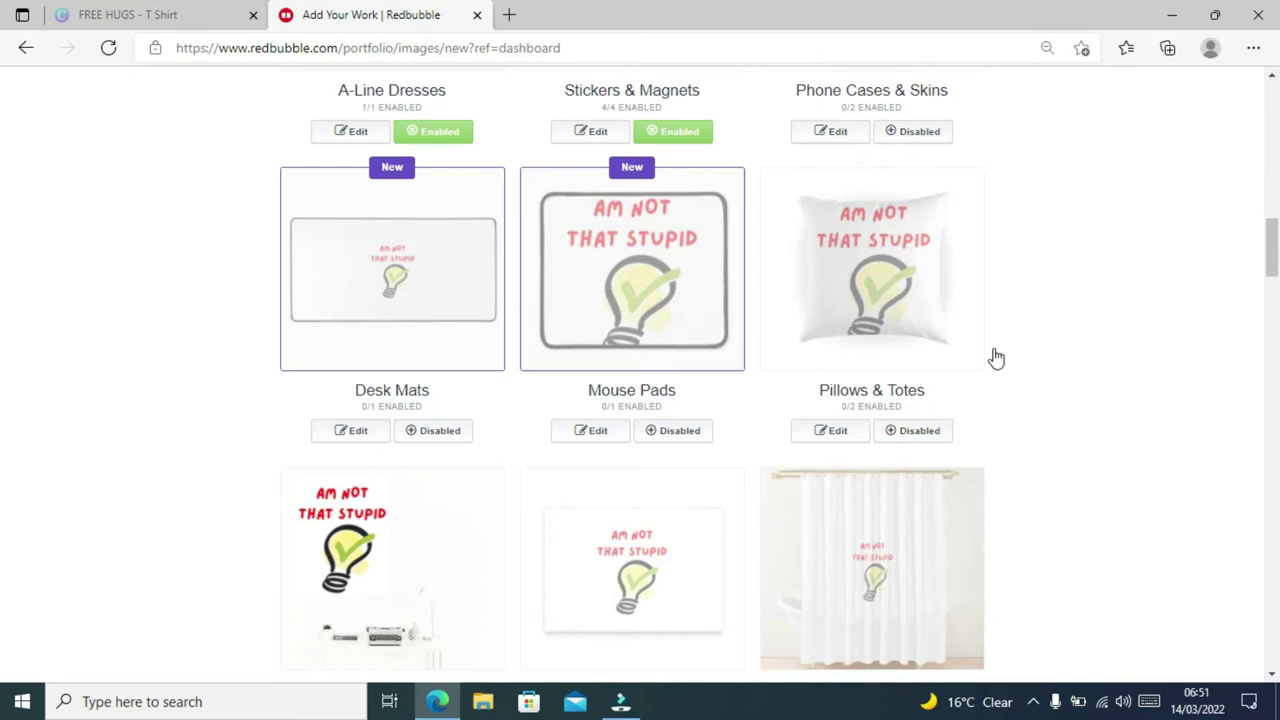
# Enable the Duvets, Comforters & Shower Curtains and the Pouches, Laptop Skins & Sleeves products
pyautogui.moveTo(1274, 256); pyautogui.dragTo(1274, 287)
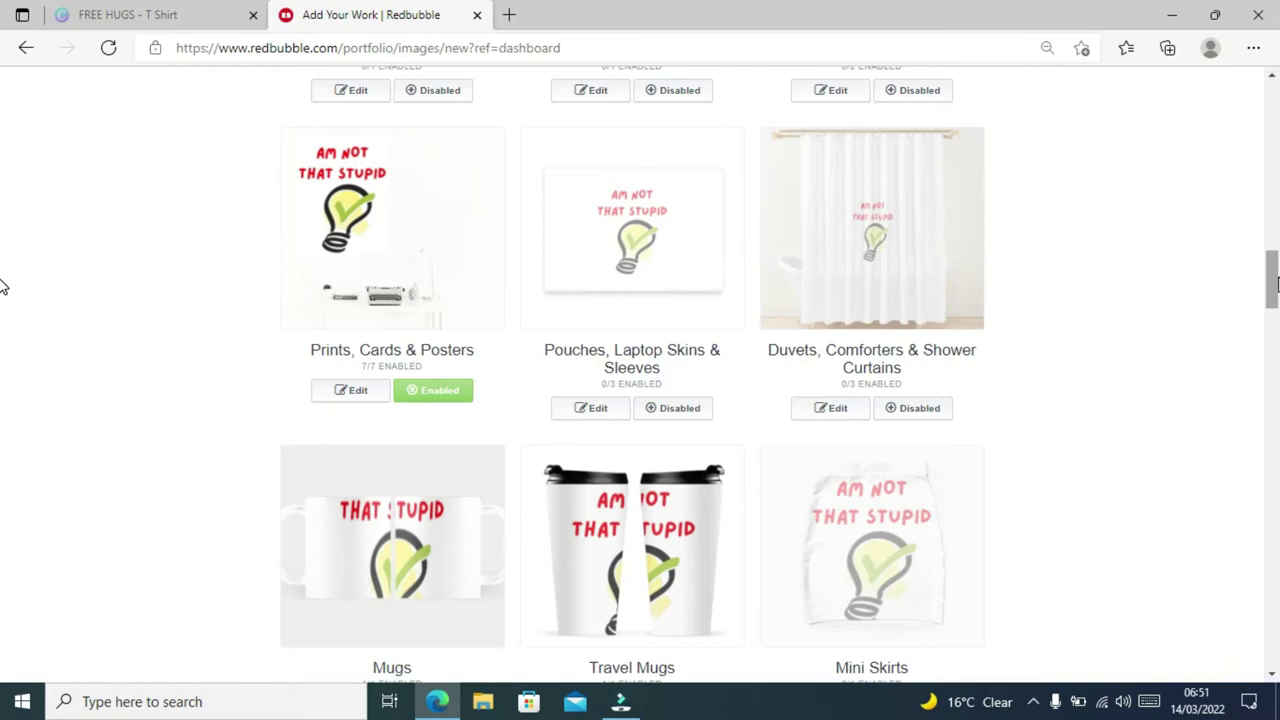
pyautogui.moveTo(1275, 284); pyautogui.dragTo(1275, 293)
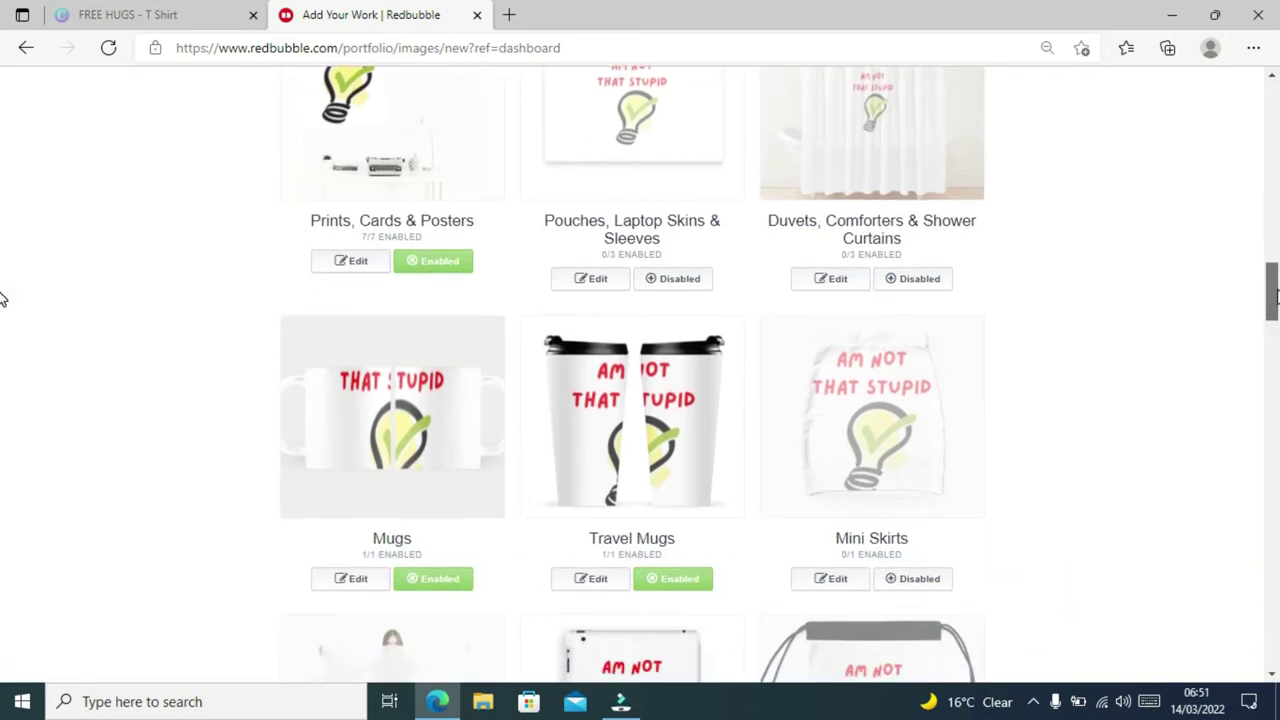
pyautogui.moveTo(3, 295); pyautogui.dragTo(1, 292)
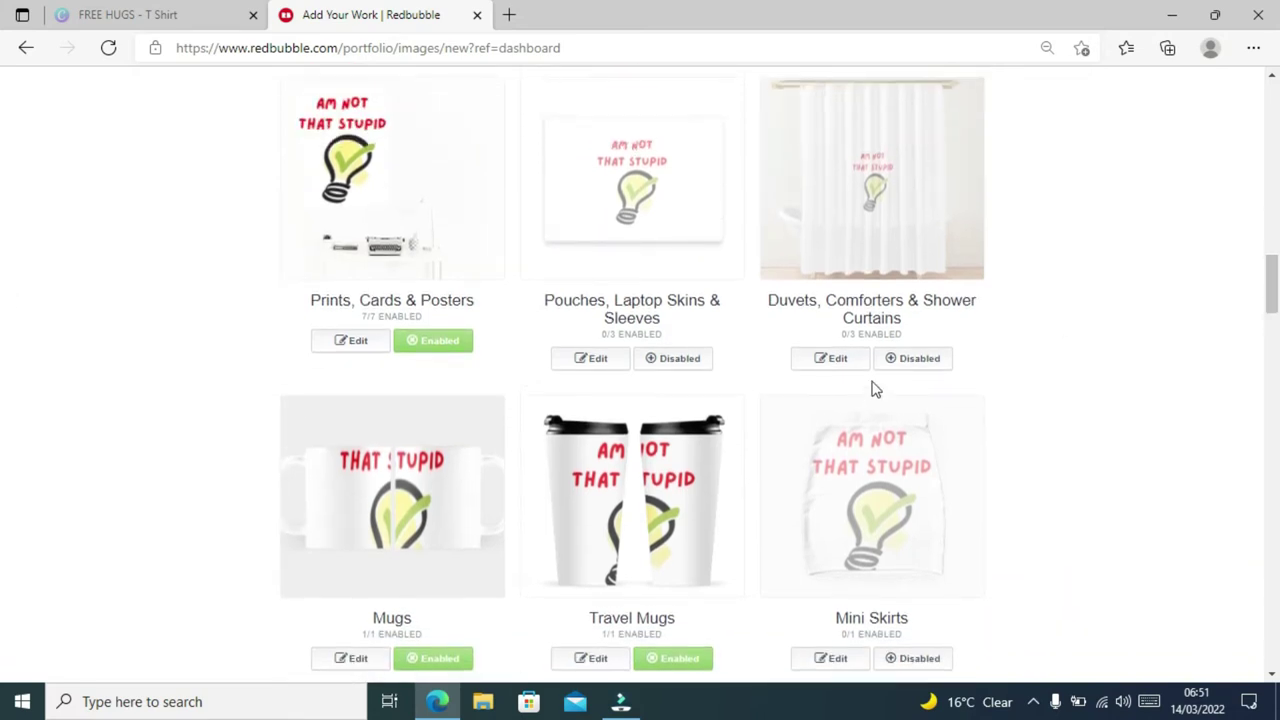
pyautogui.click(910, 366)
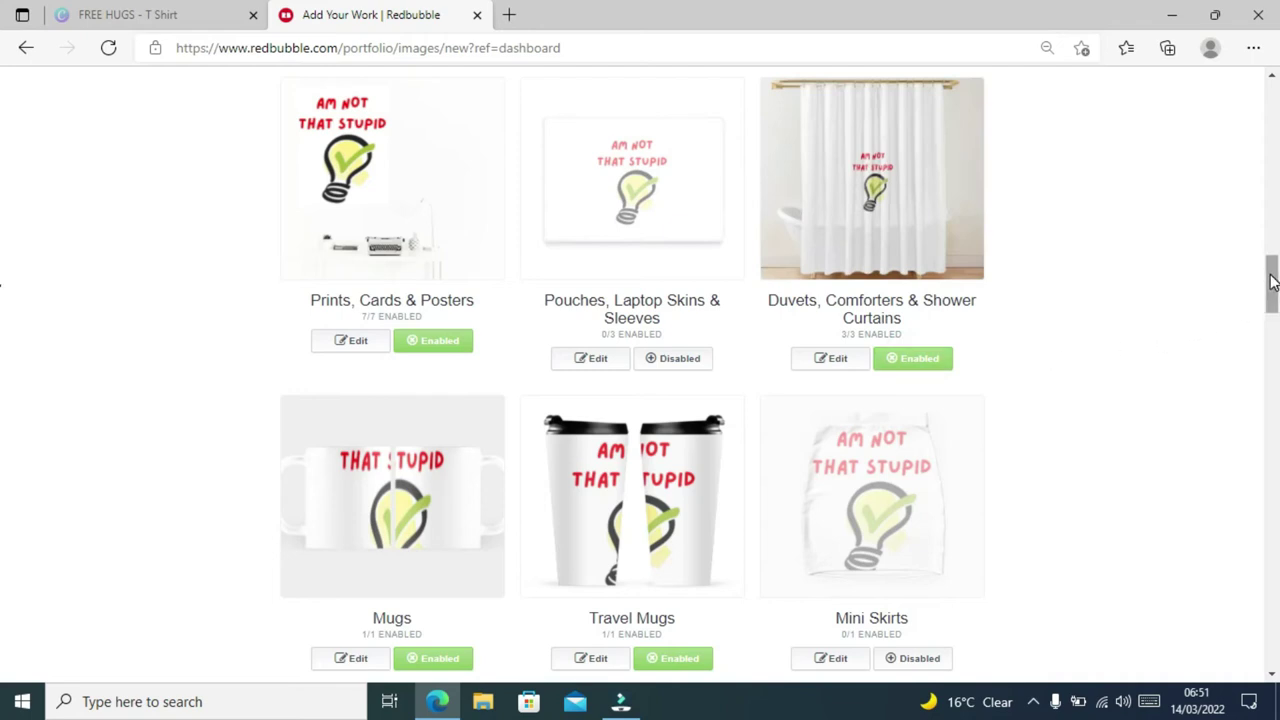
pyautogui.moveTo(1273, 282)
pyautogui.mouseDown()
pyautogui.moveTo(1273, 295)
pyautogui.moveTo(1273, 283)
pyautogui.mouseUp()
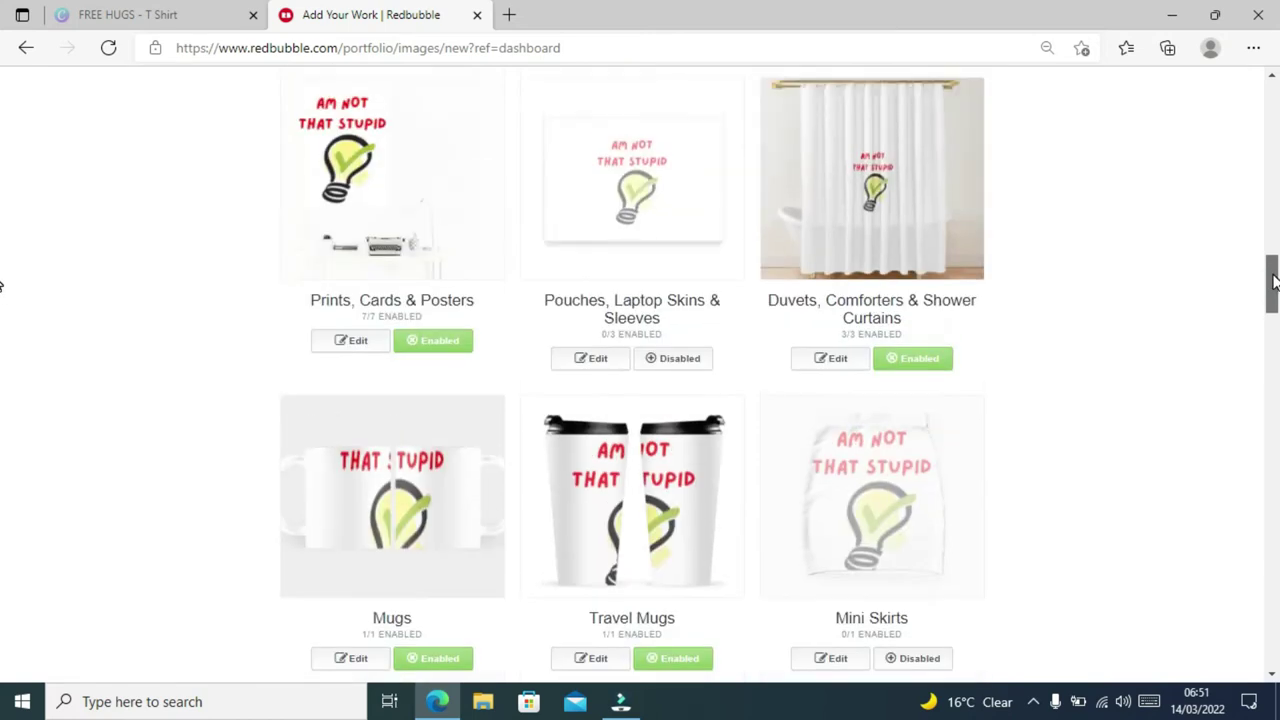
pyautogui.click(673, 358)
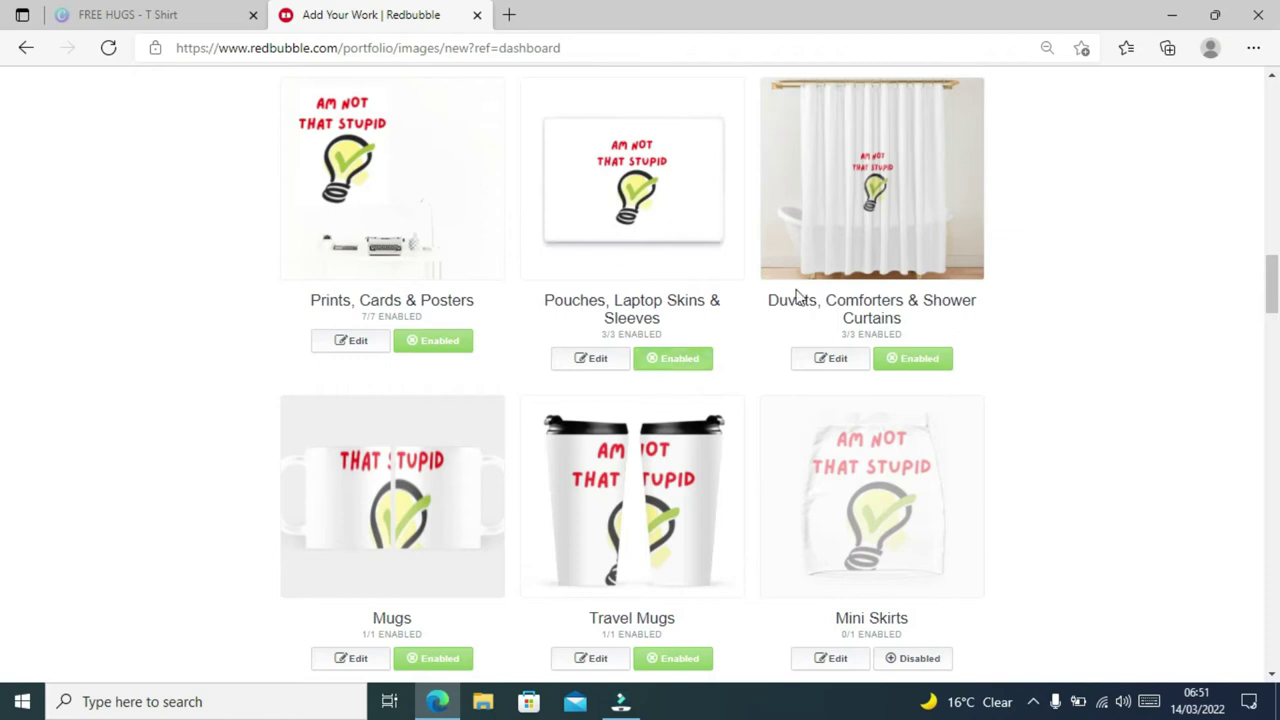
# Disable the Mugs and Travel Mugs products
pyautogui.moveTo(1272, 292); pyautogui.dragTo(1272, 298)
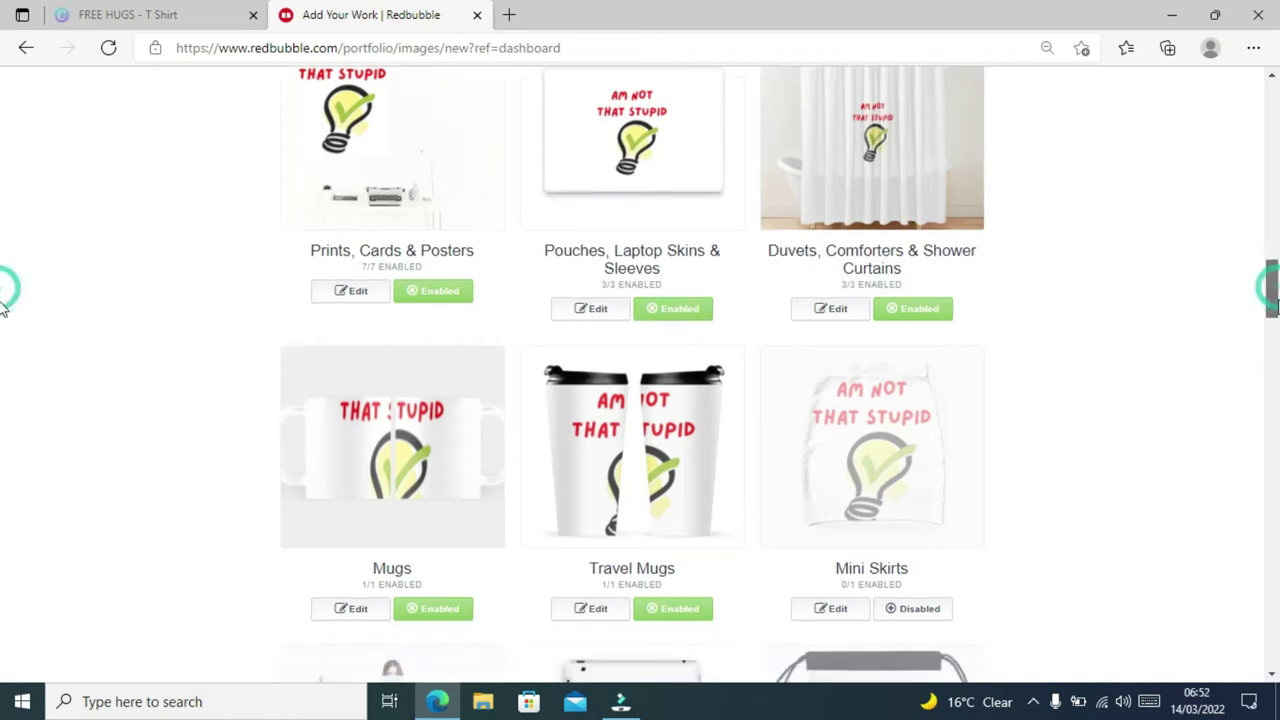
pyautogui.scroll(-3, 3, 308)
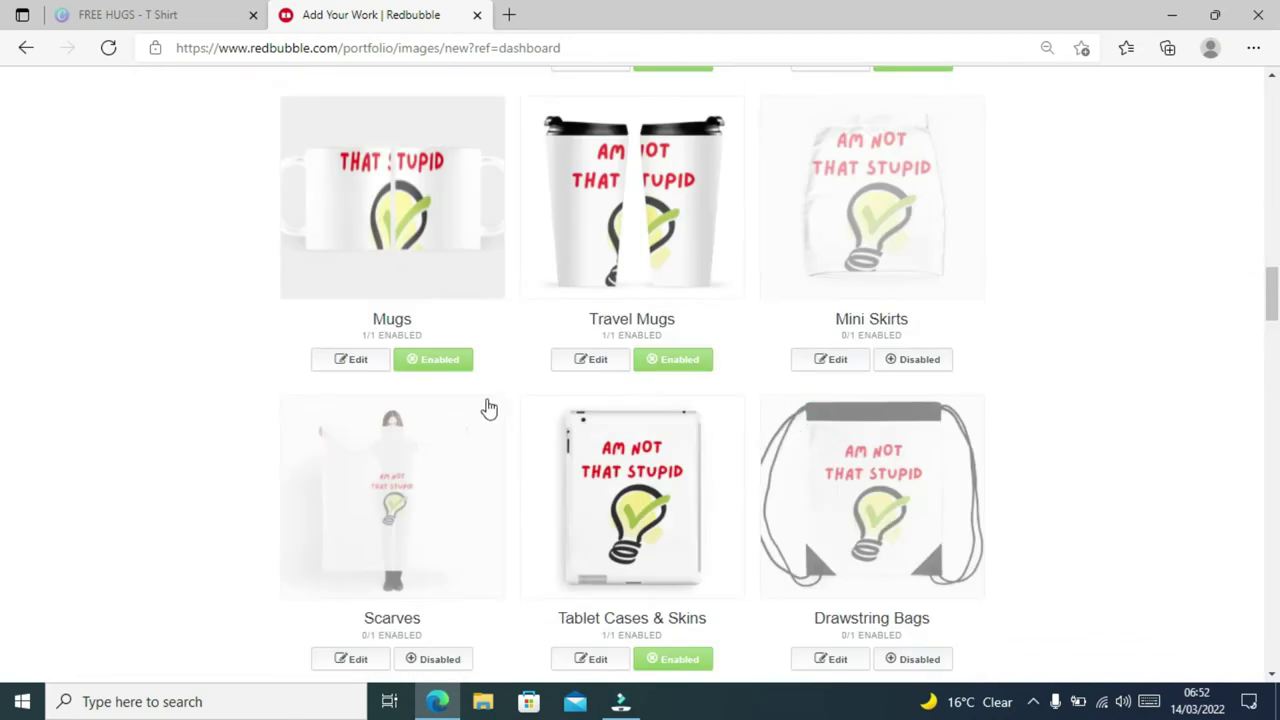
pyautogui.click(444, 366)
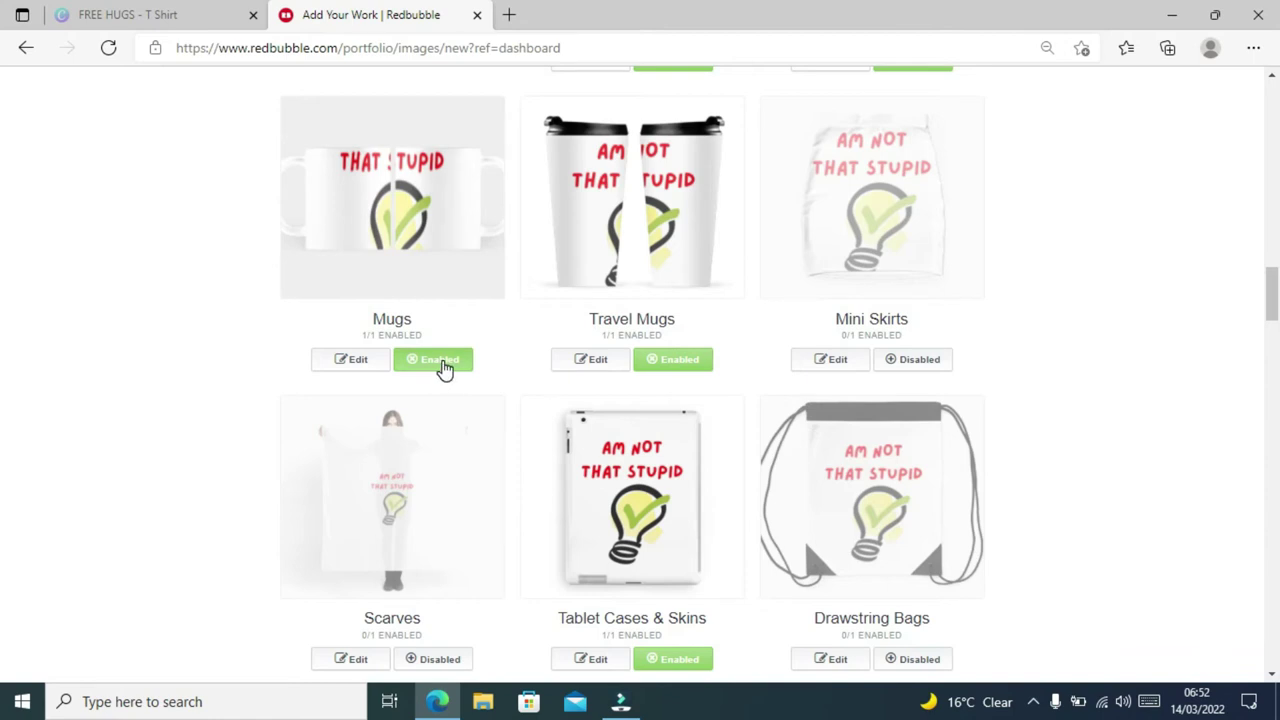
pyautogui.click(680, 359)
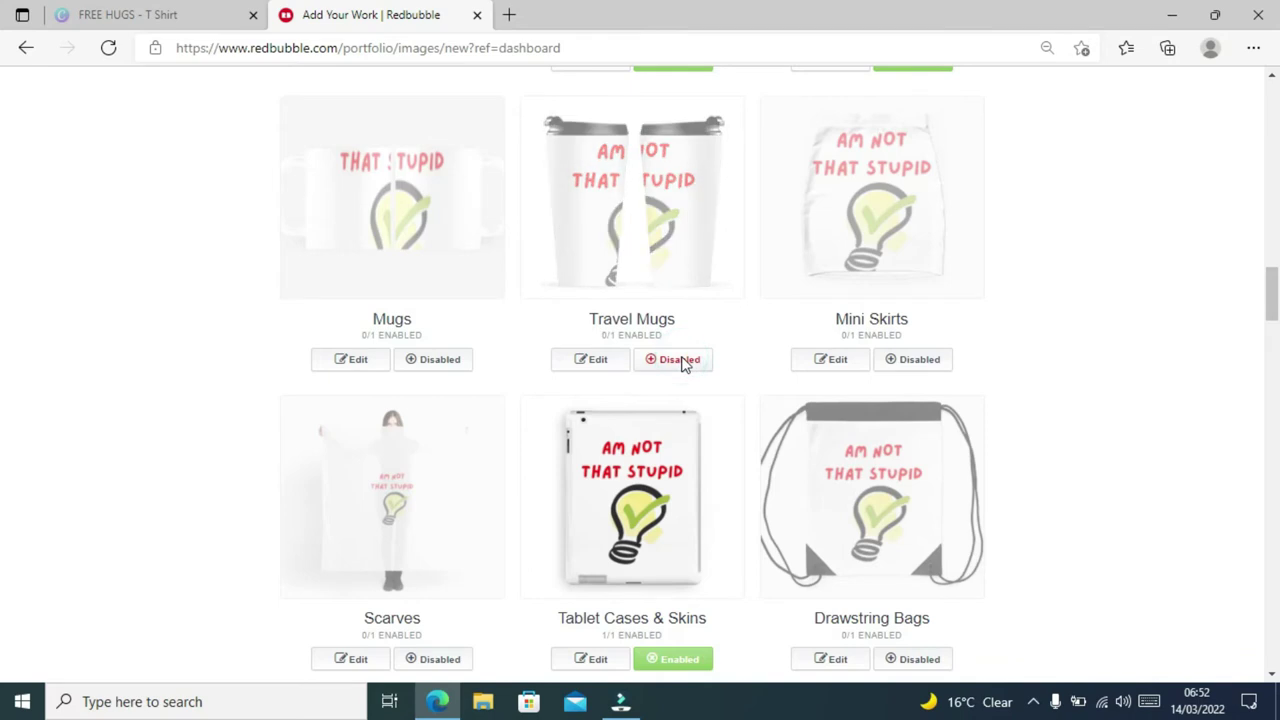
# Switch the Tablet Cases & Skins product off and back on
pyautogui.moveTo(1271, 300); pyautogui.dragTo(1272, 321)
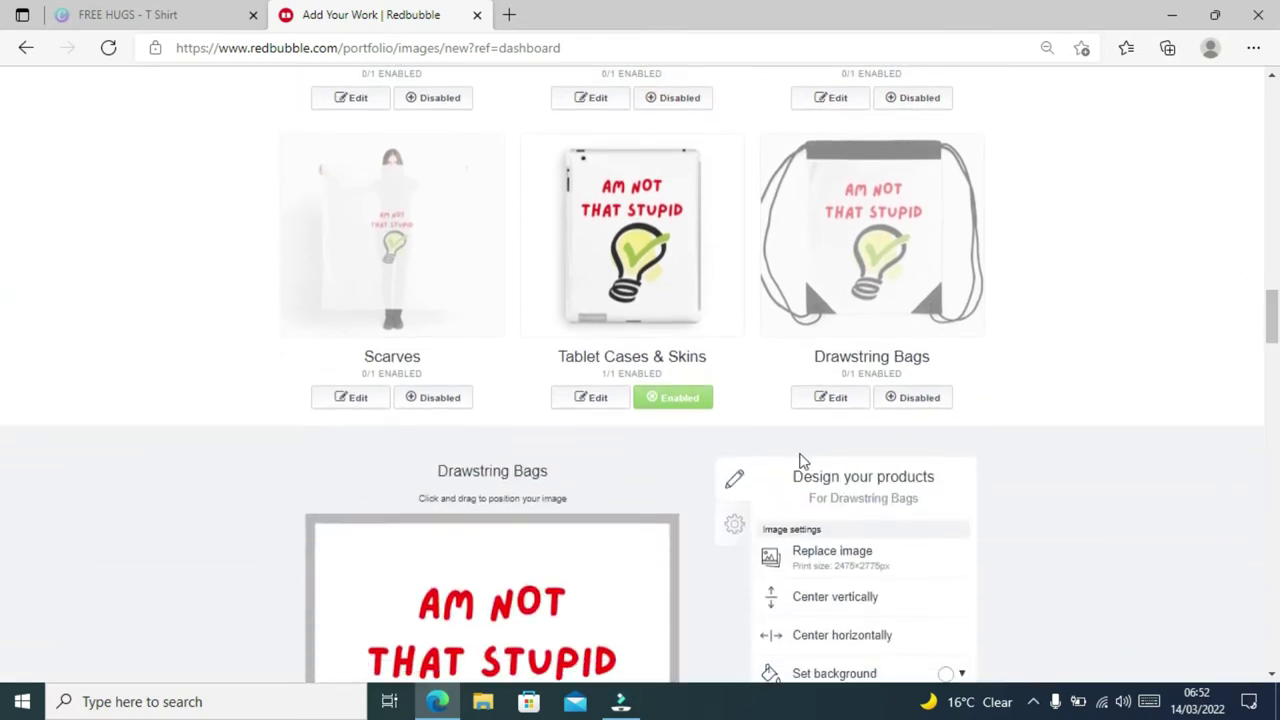
pyautogui.click(678, 398)
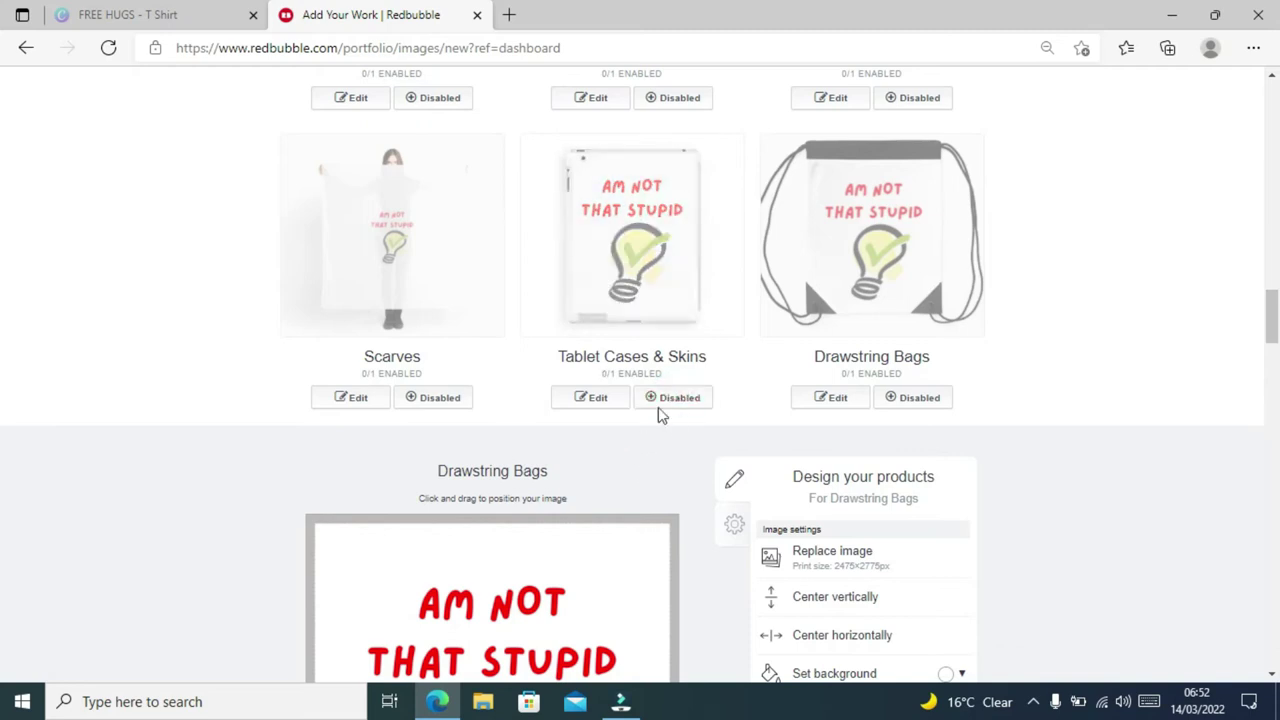
pyautogui.click(674, 401)
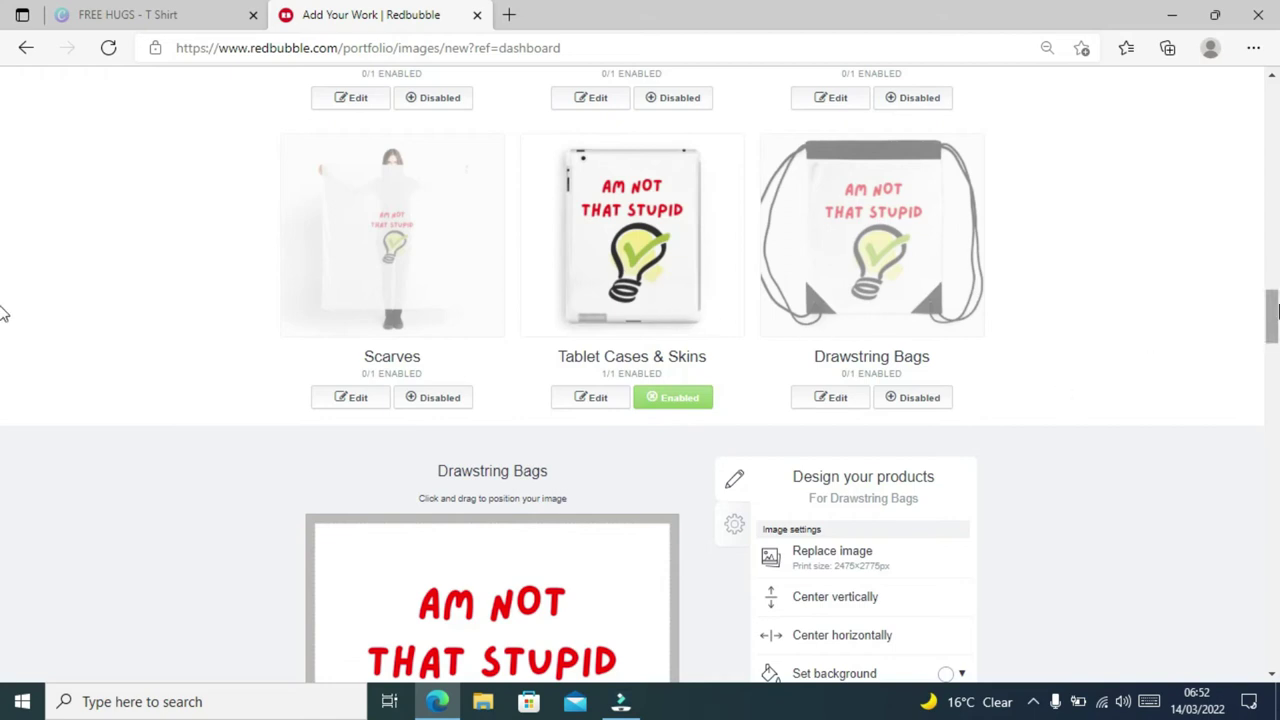
# Enable the Drawstring Bags product and apply the changes to its design
pyautogui.moveTo(1272, 307); pyautogui.dragTo(1273, 330)
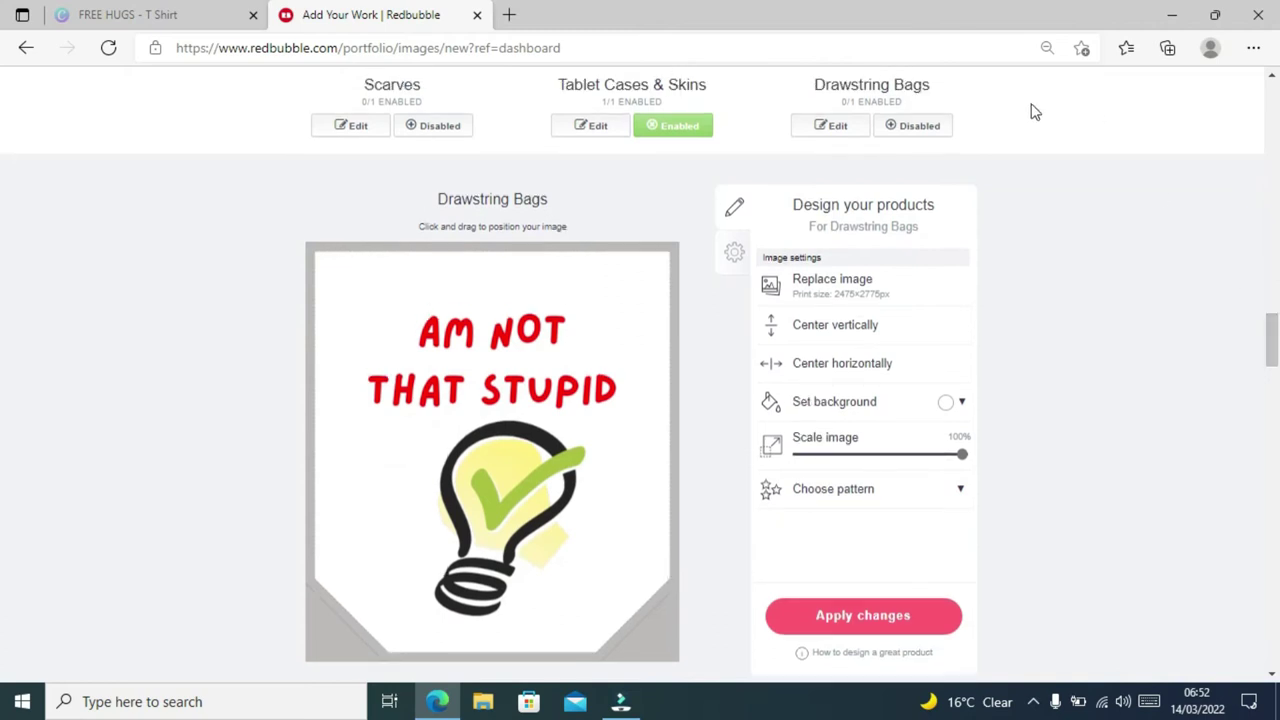
pyautogui.click(925, 128)
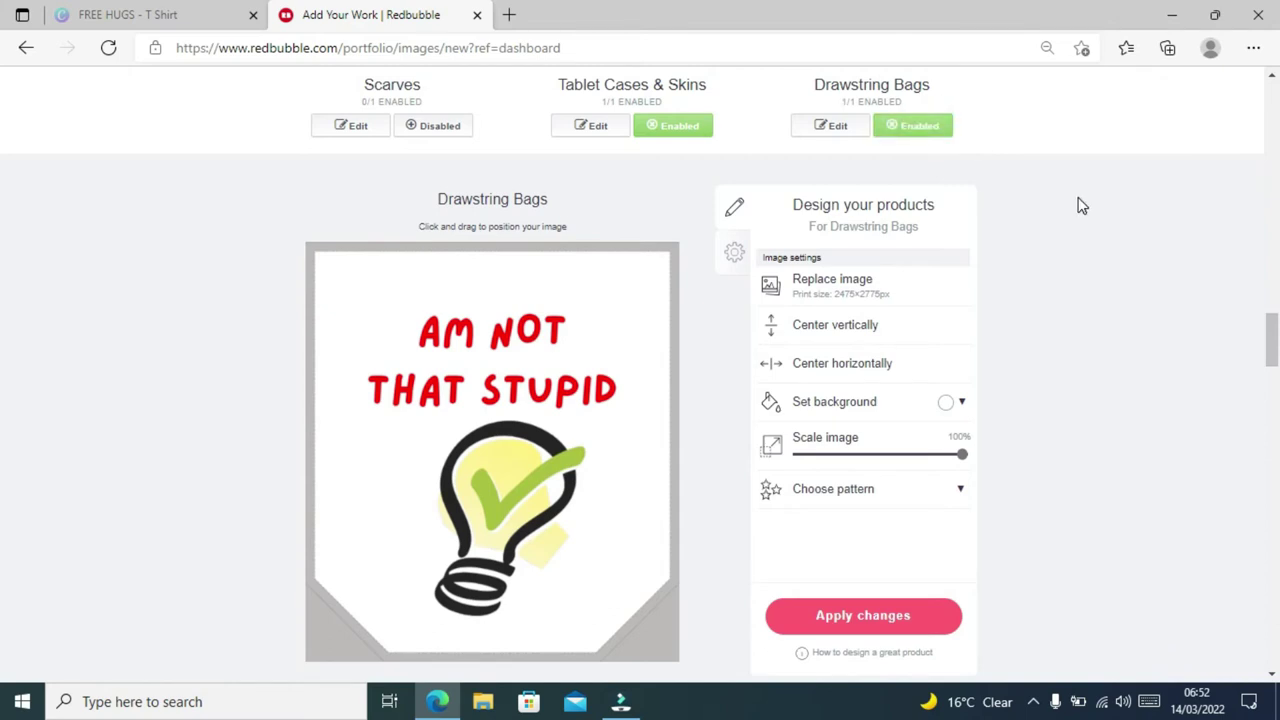
pyautogui.click(876, 637)
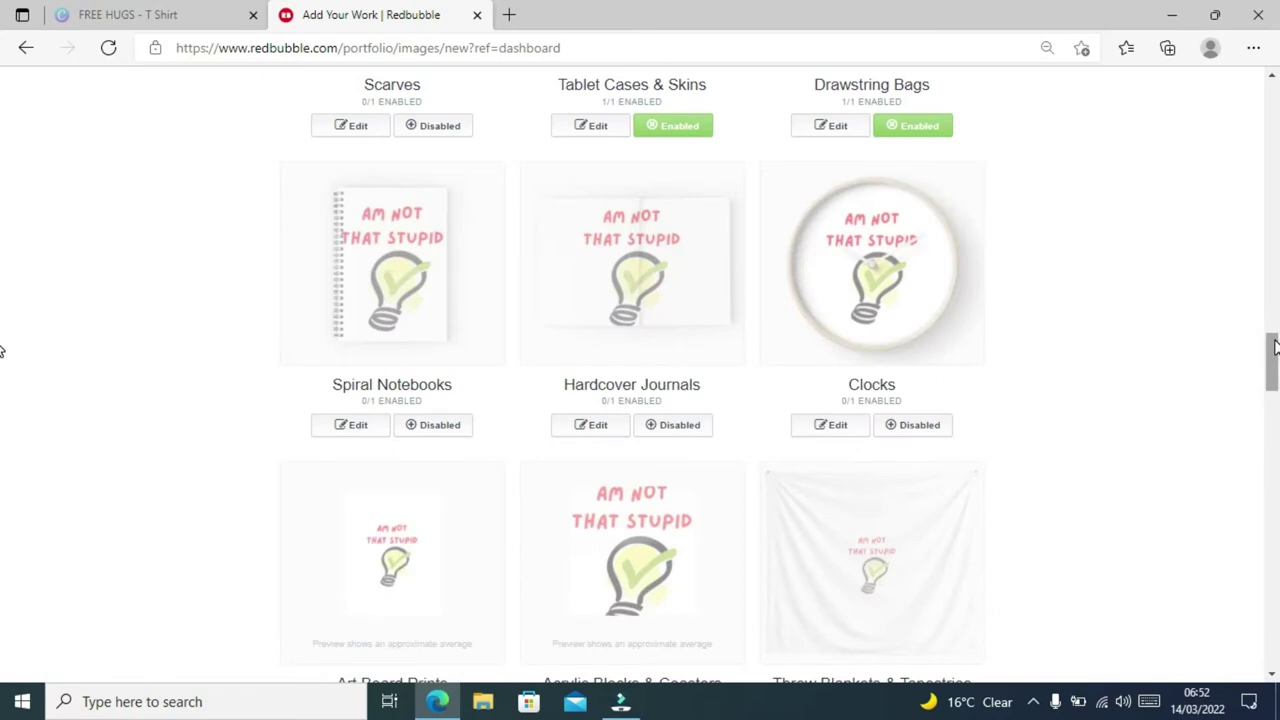
# Enable the Clocks product
pyautogui.moveTo(1275, 345); pyautogui.dragTo(1275, 340)
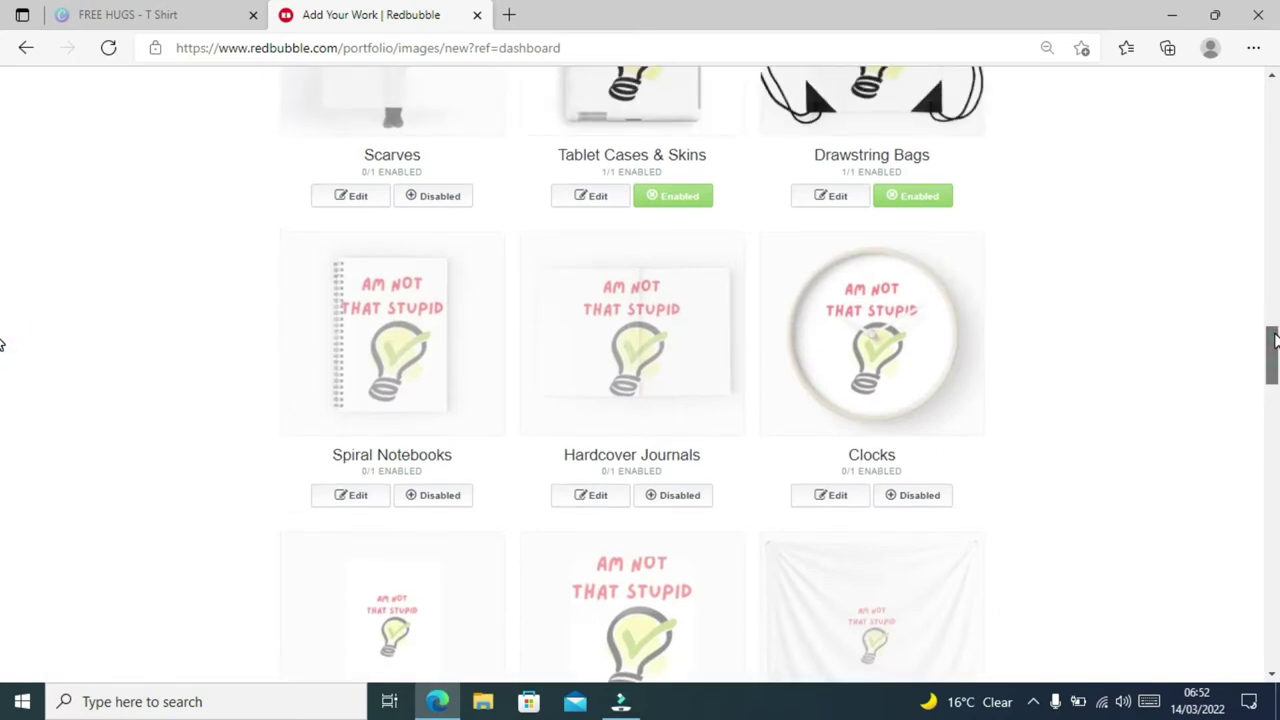
pyautogui.moveTo(1275, 340); pyautogui.dragTo(1275, 350)
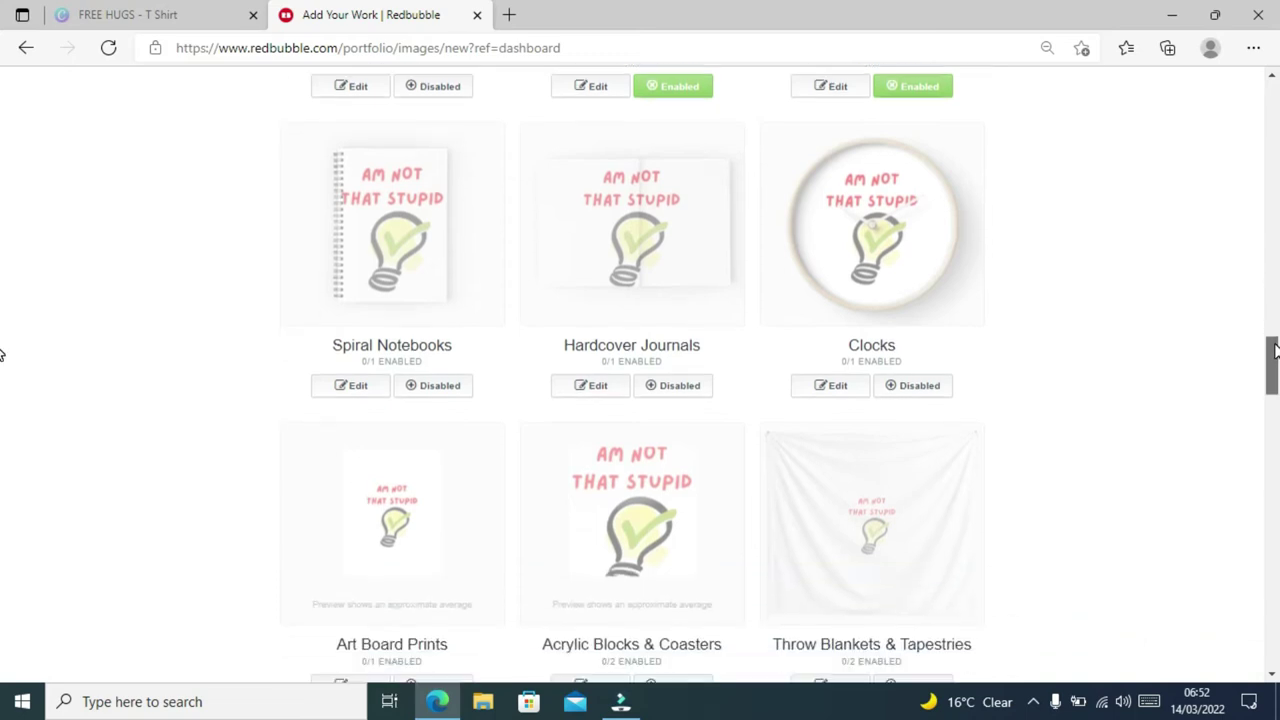
pyautogui.click(920, 397)
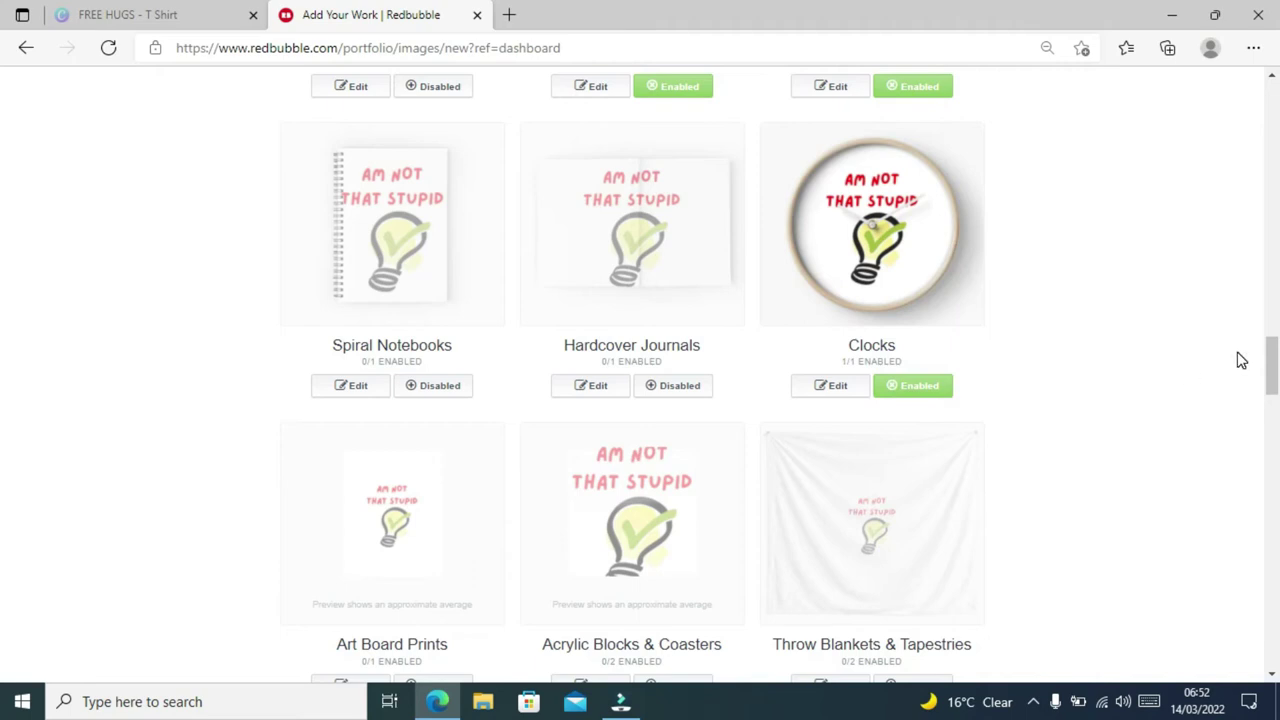
# Disable the Water Bottles, Pin Buttons, Cotton Tote Bags and Phone Wallets products
pyautogui.moveTo(1277, 362); pyautogui.dragTo(1277, 390)
pyautogui.scroll(-3, 2, 390)
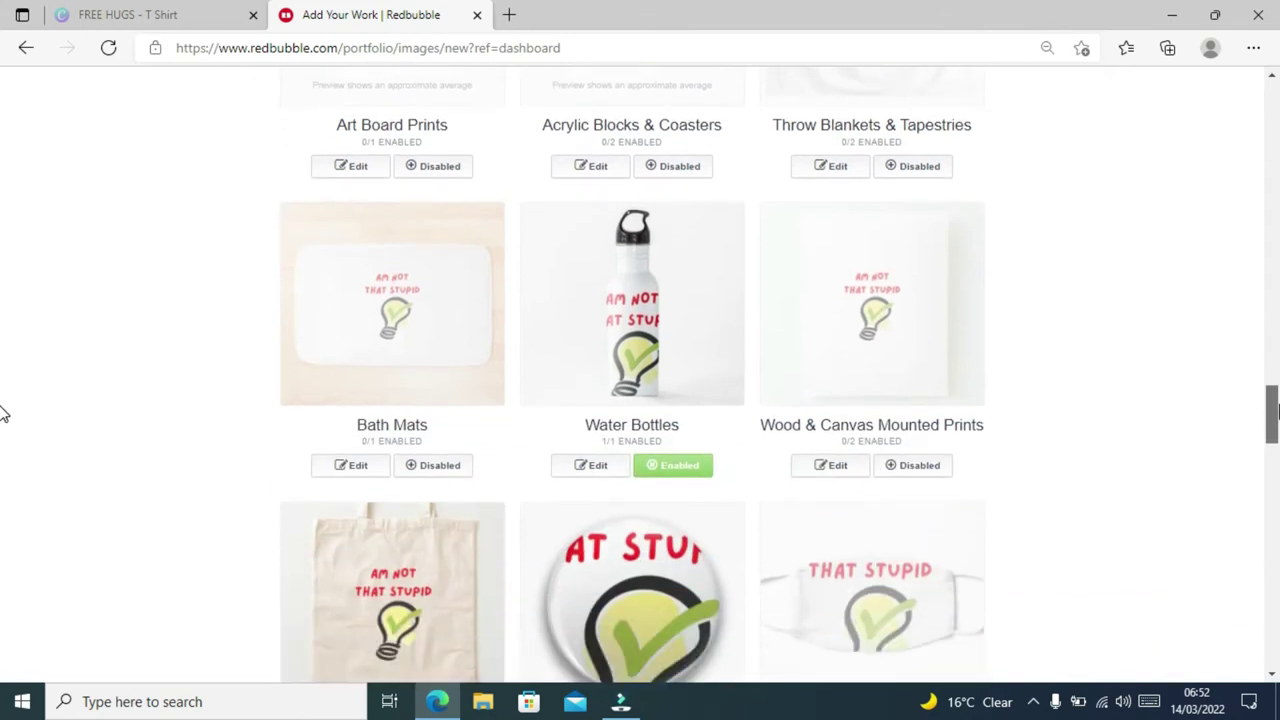
pyautogui.click(709, 479)
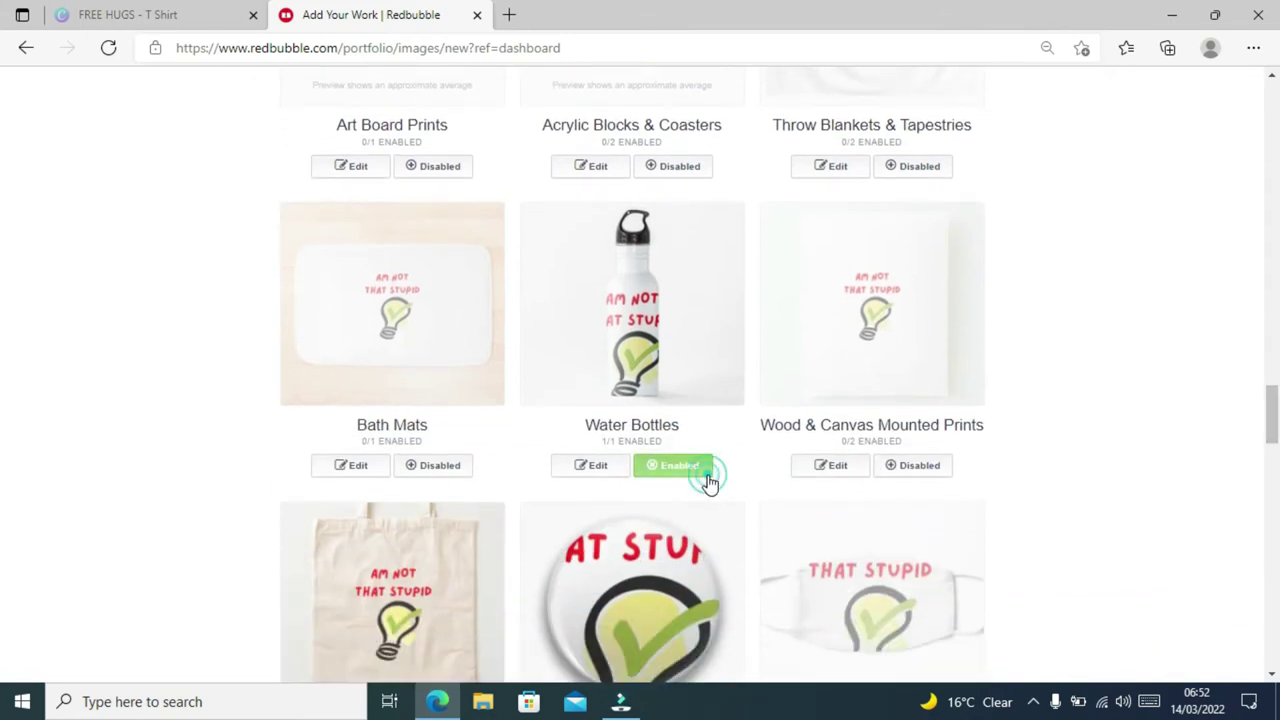
pyautogui.moveTo(1271, 425); pyautogui.dragTo(1271, 455)
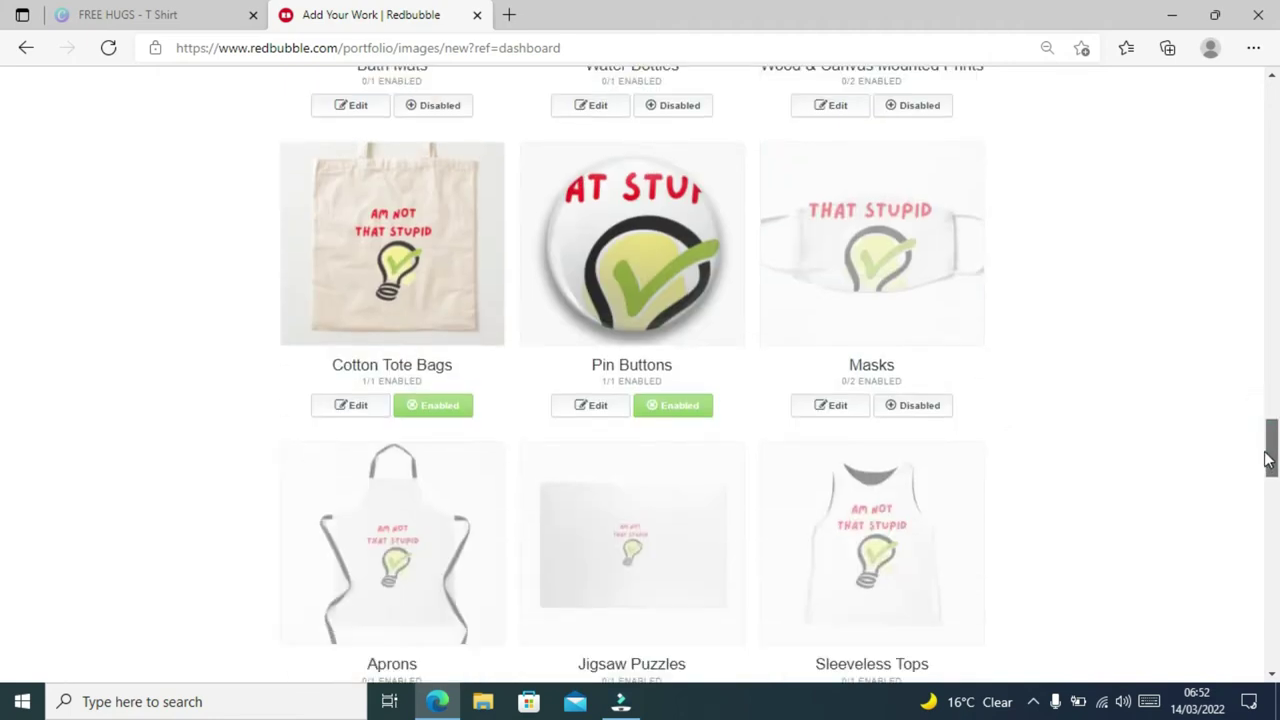
pyautogui.click(687, 411)
pyautogui.click(449, 410)
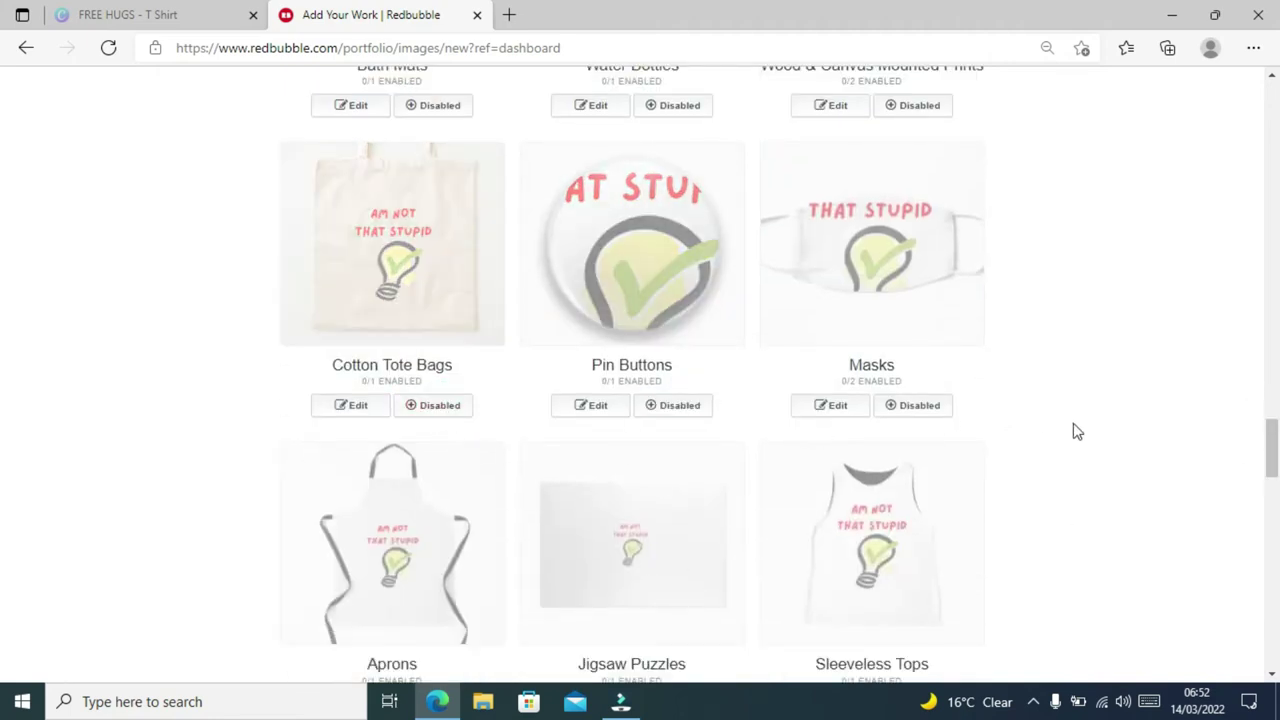
pyautogui.moveTo(1270, 449); pyautogui.dragTo(1273, 503)
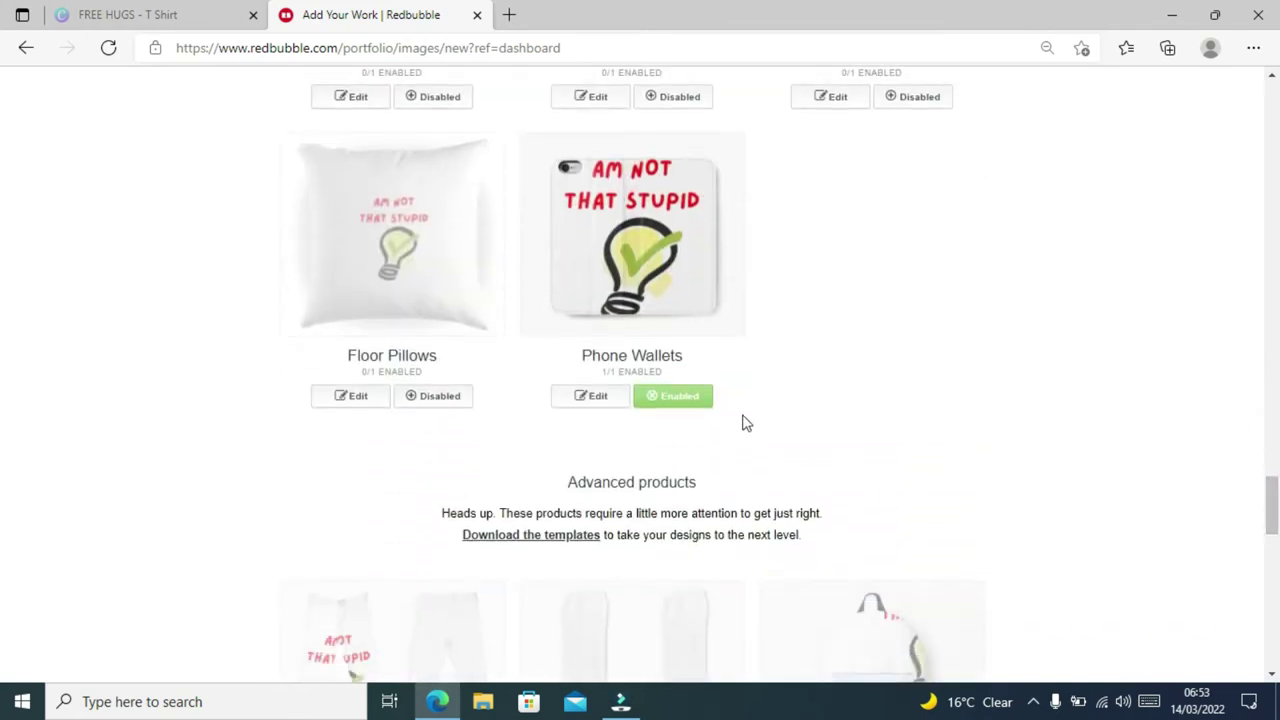
pyautogui.click(691, 401)
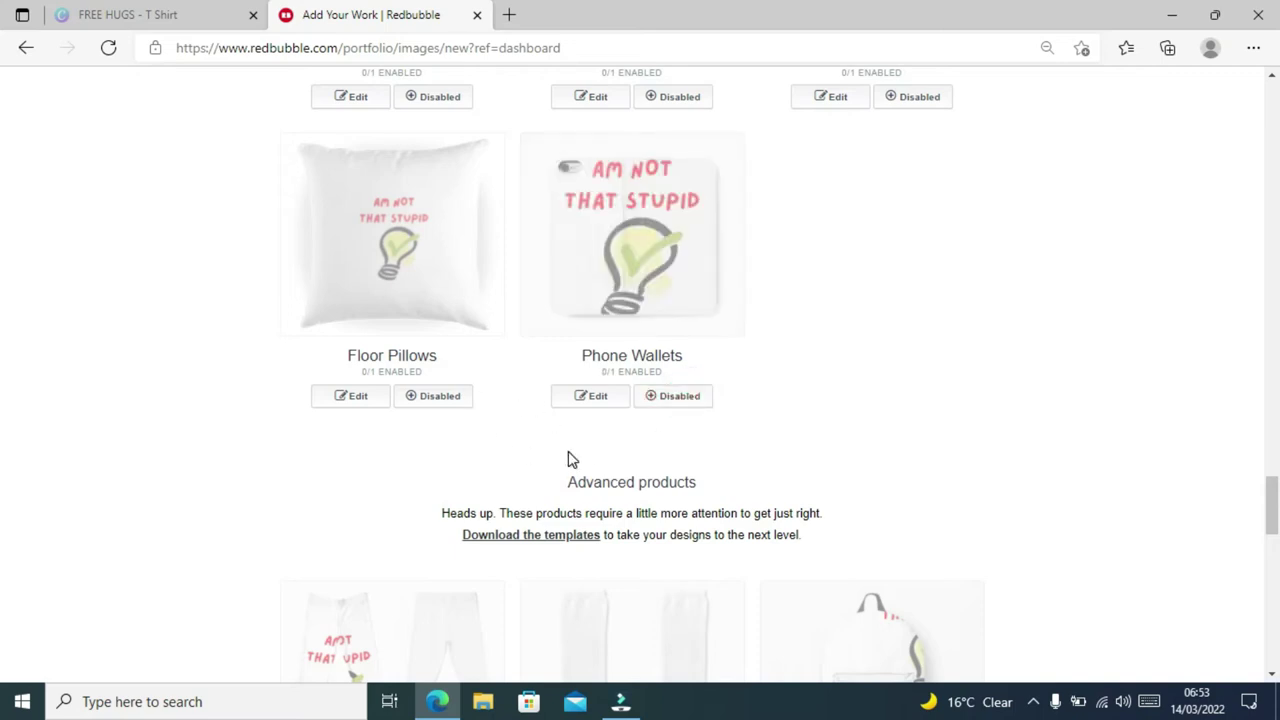
# Set the work's media to Design & Illustration and Digital Art
pyautogui.moveTo(1272, 500); pyautogui.dragTo(1272, 540)
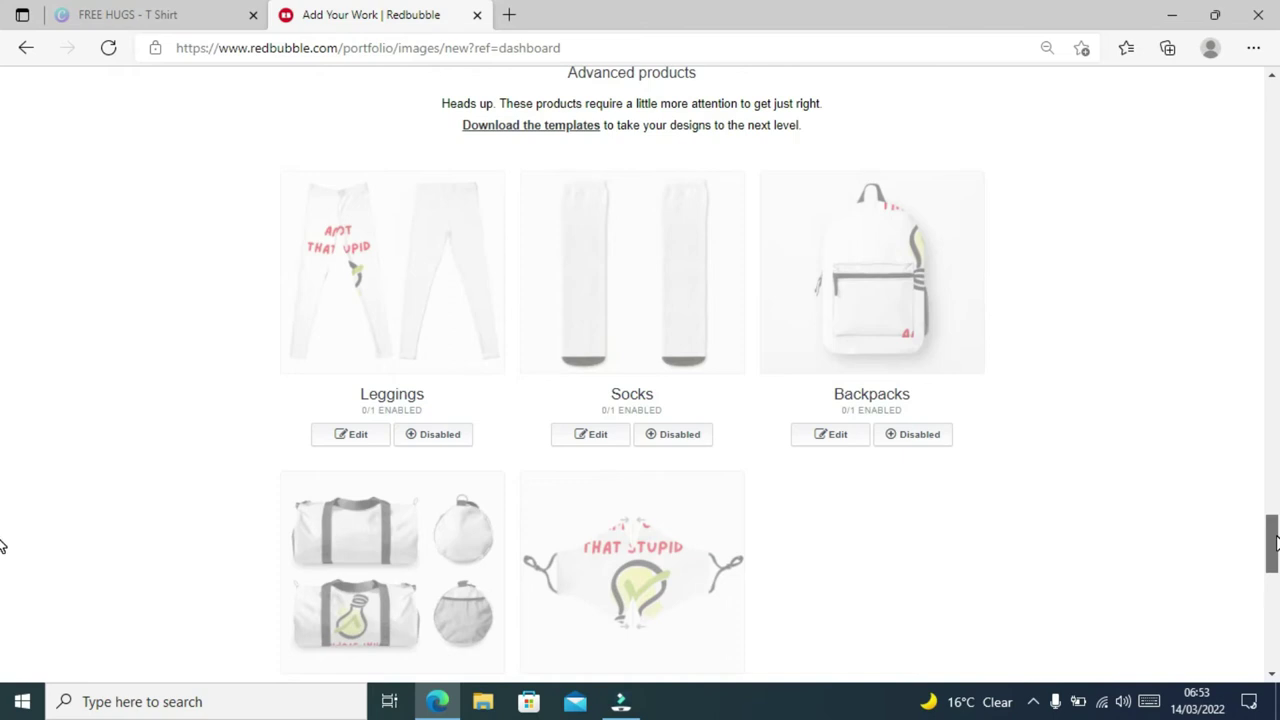
pyautogui.moveTo(1274, 540); pyautogui.dragTo(1274, 585)
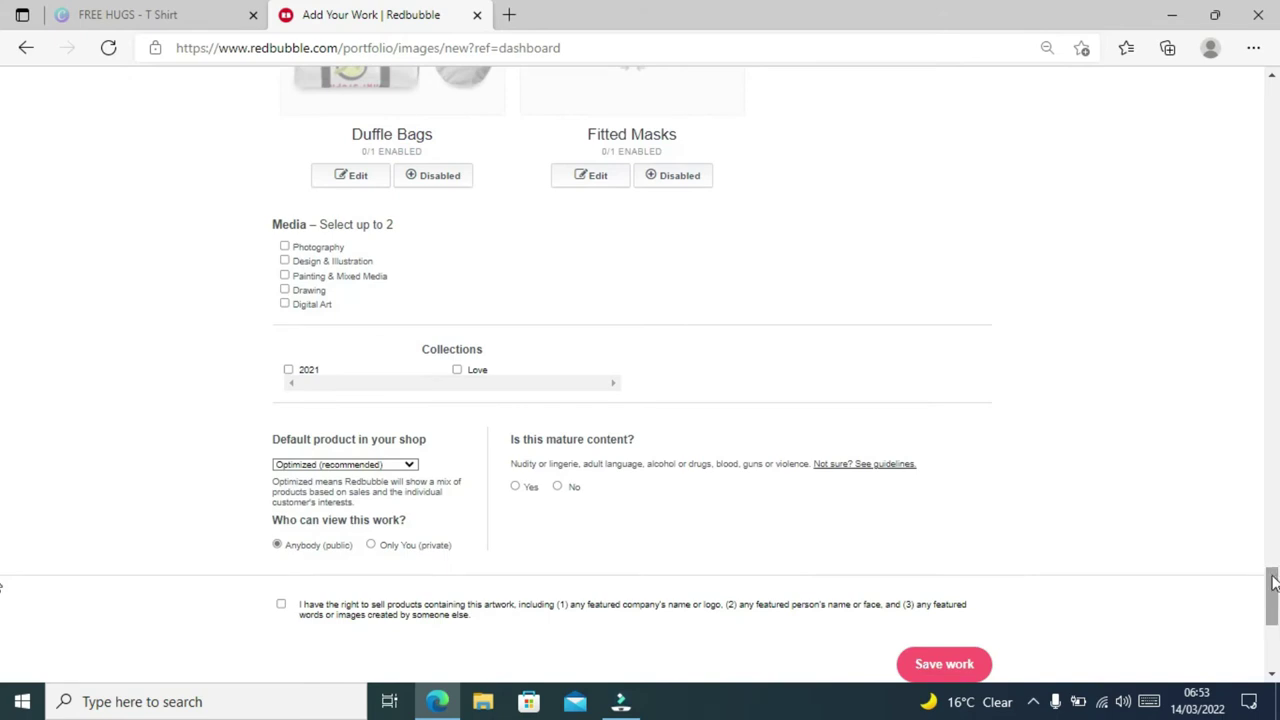
pyautogui.click(285, 262)
pyautogui.click(285, 305)
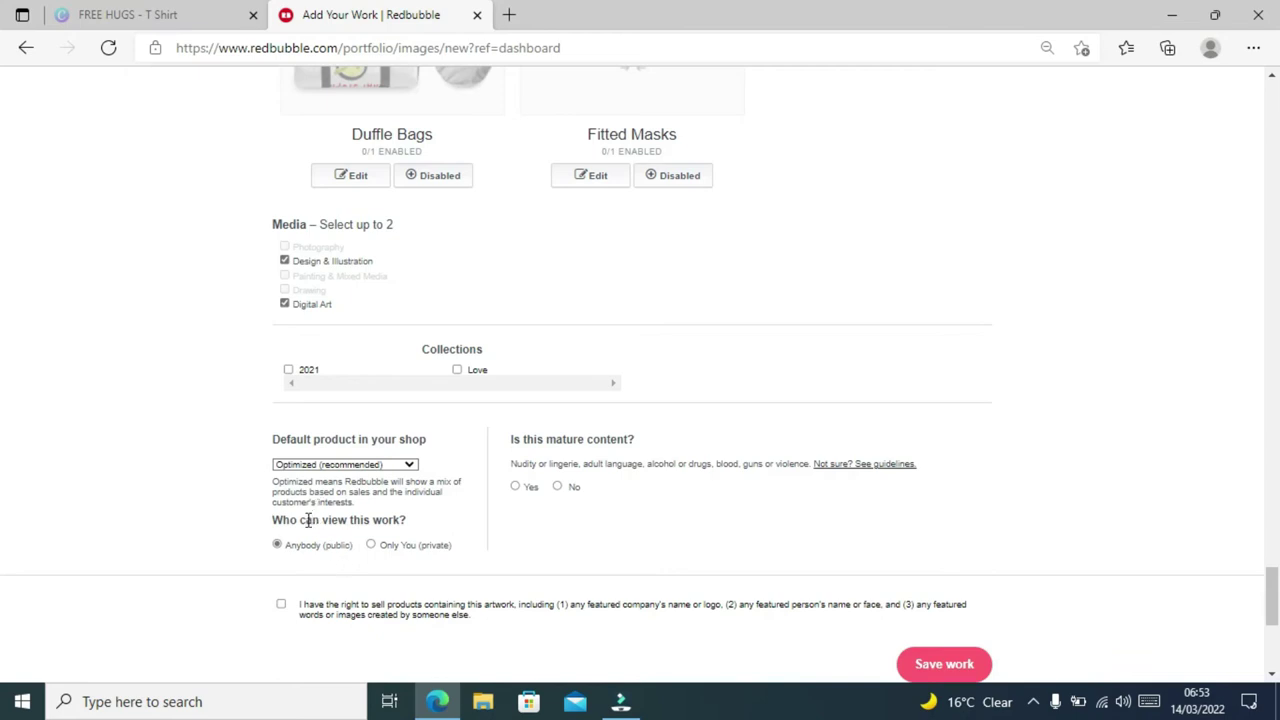
# Save the work with mature content set to No and the right-to-sell declaration accepted
pyautogui.moveTo(304, 521); pyautogui.dragTo(396, 521)
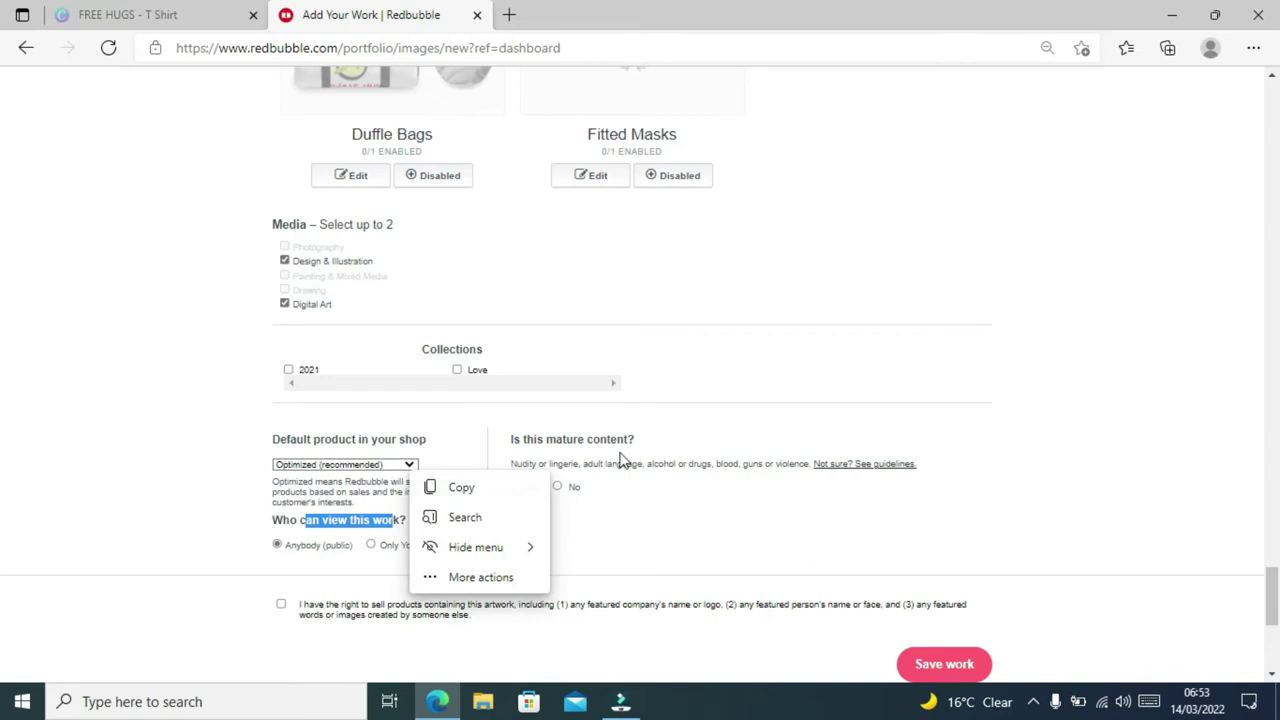
pyautogui.click(557, 487)
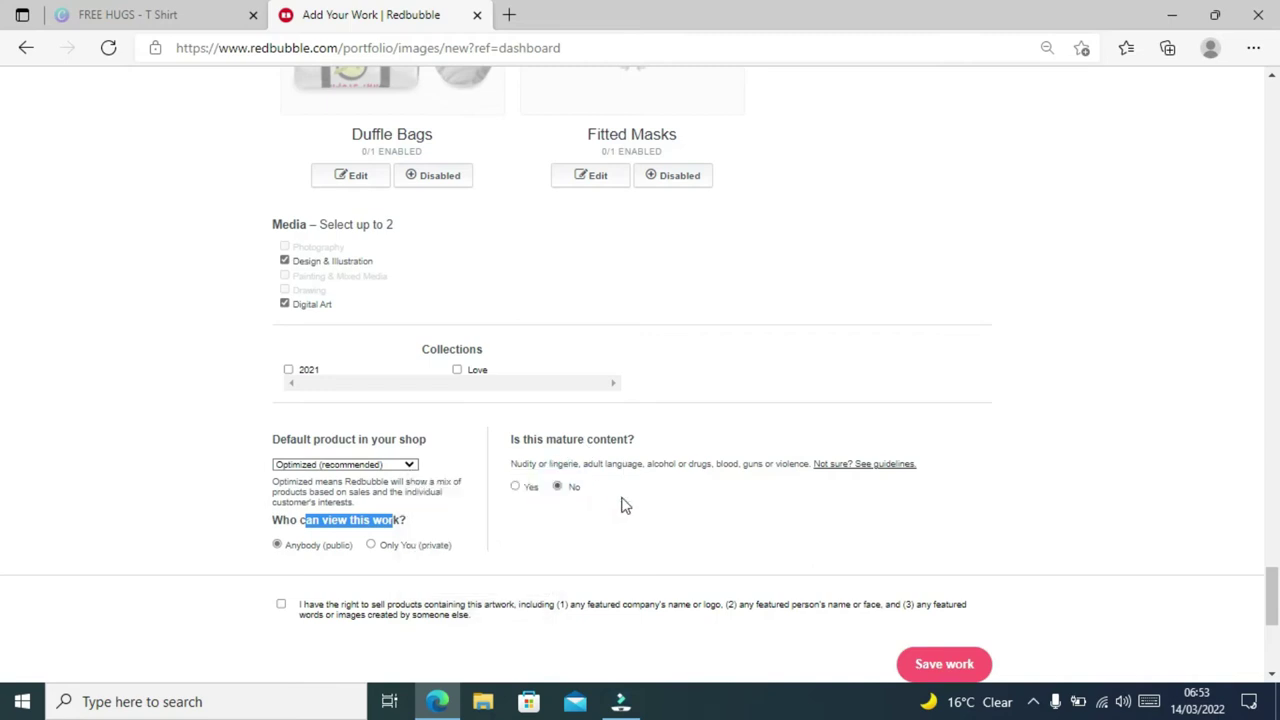
pyautogui.click(283, 605)
pyautogui.click(944, 664)
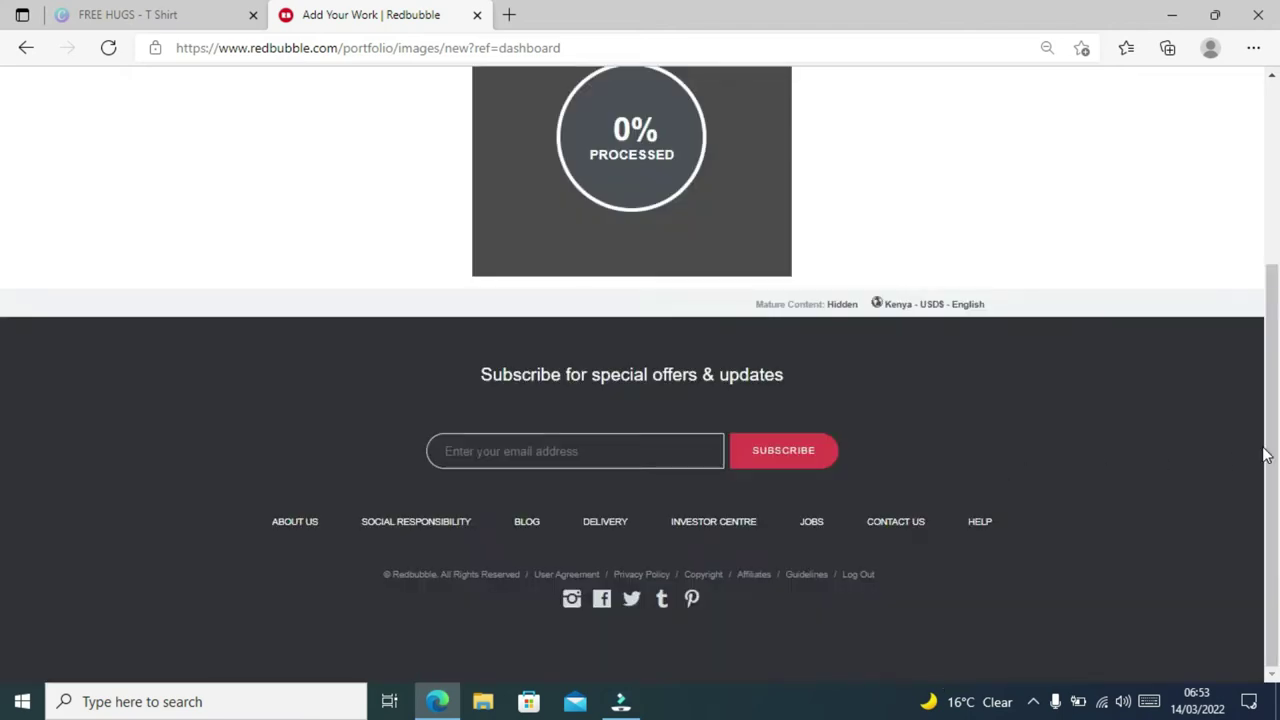
pyautogui.scroll(3, 1265, 455)
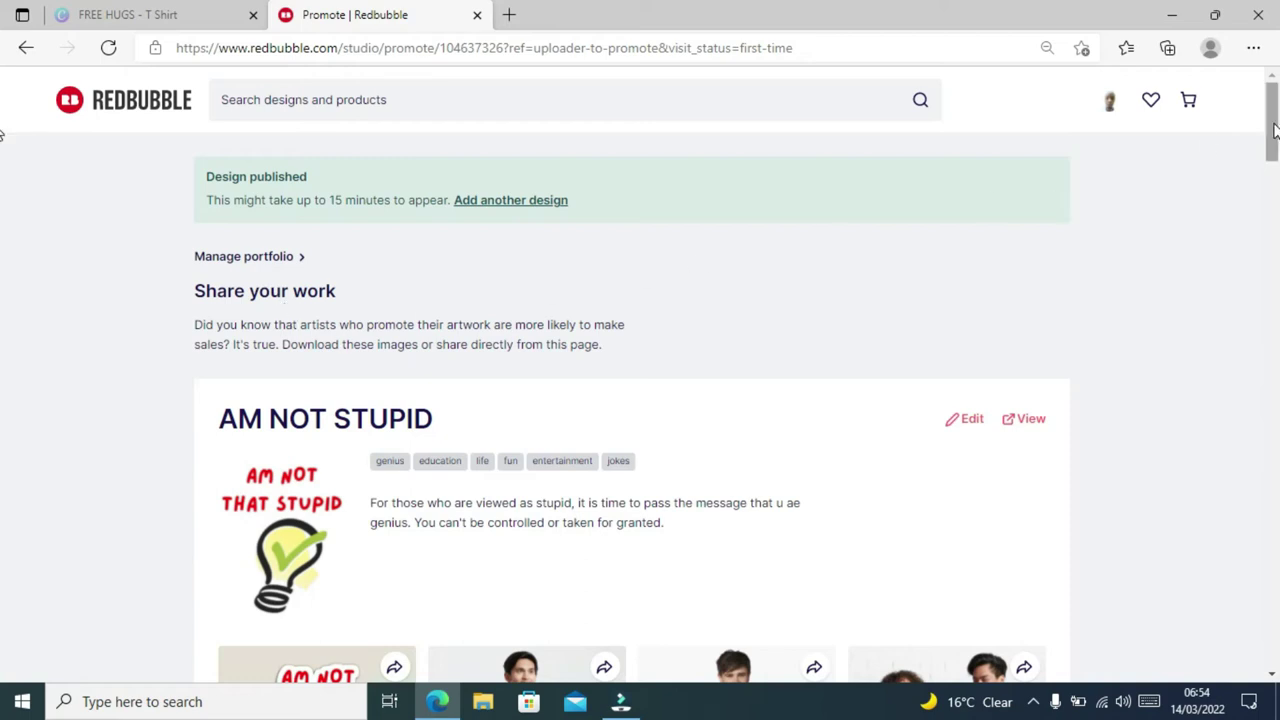
# Look over the published design's products and open the product page of the Active T-Shirt
pyautogui.moveTo(1274, 125); pyautogui.dragTo(1275, 173)
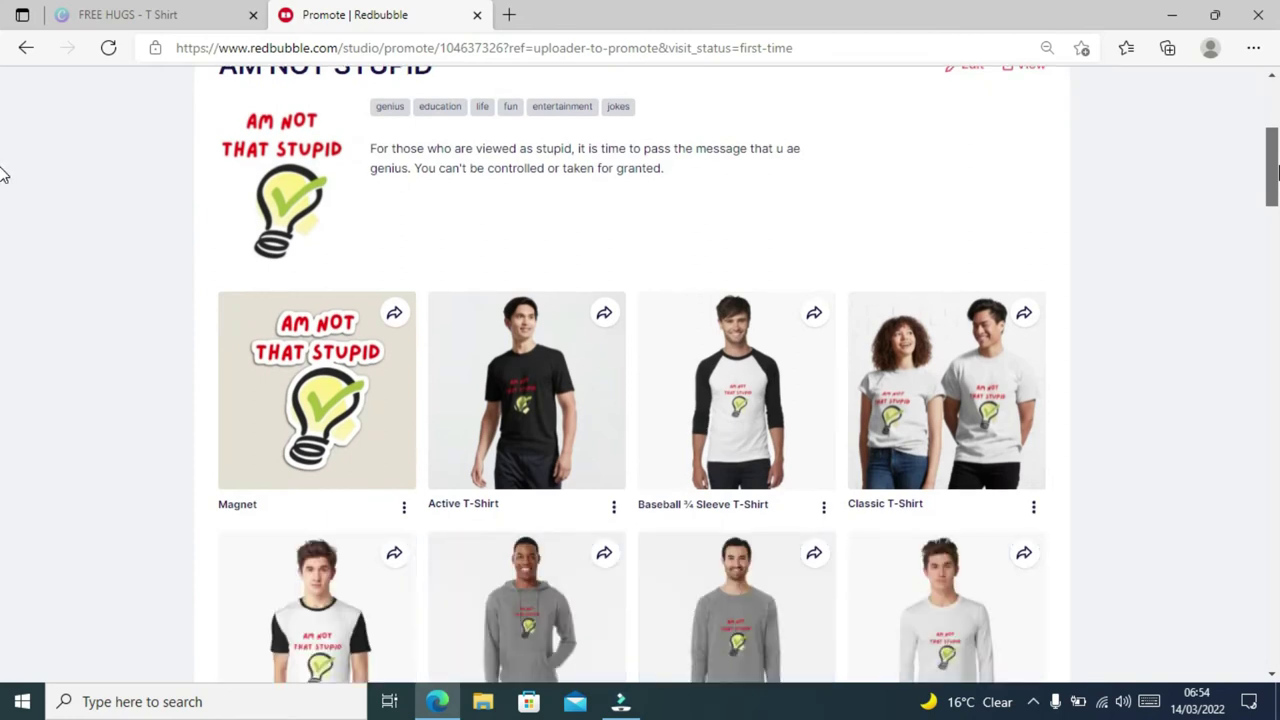
pyautogui.moveTo(1277, 173)
pyautogui.mouseDown()
pyautogui.moveTo(1277, 203)
pyautogui.moveTo(1277, 188)
pyautogui.mouseUp()
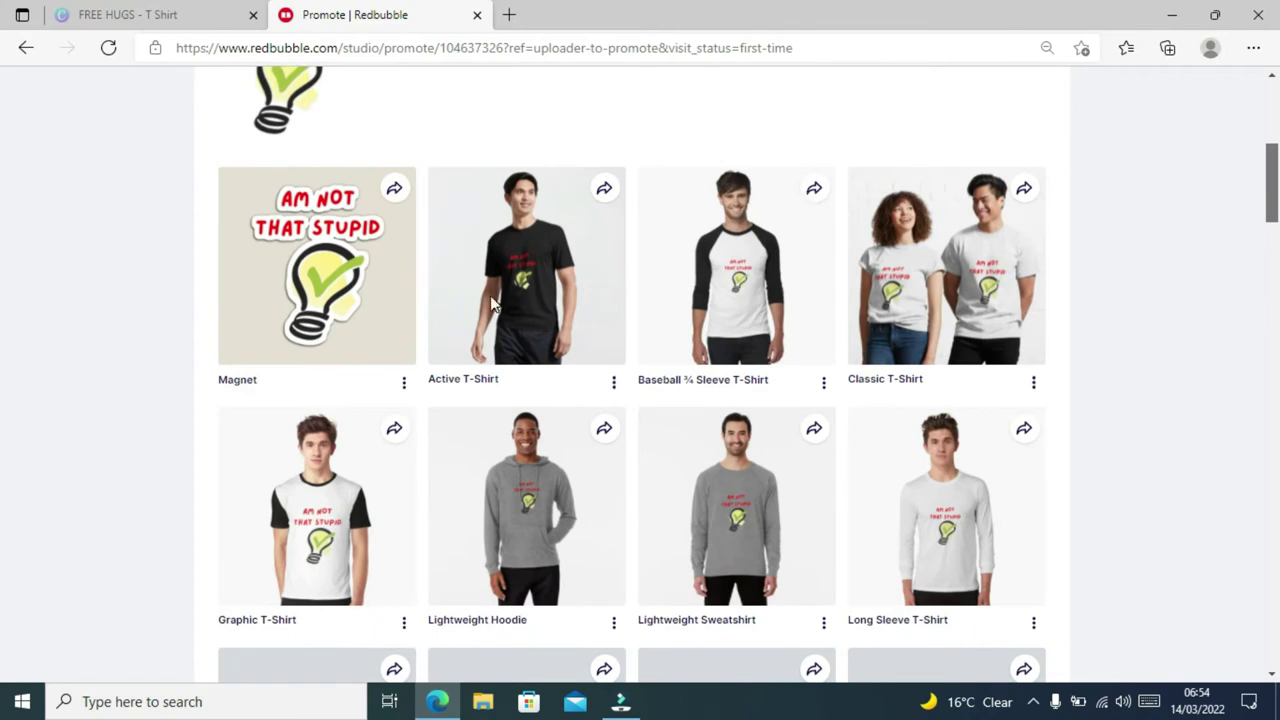
pyautogui.click(823, 383)
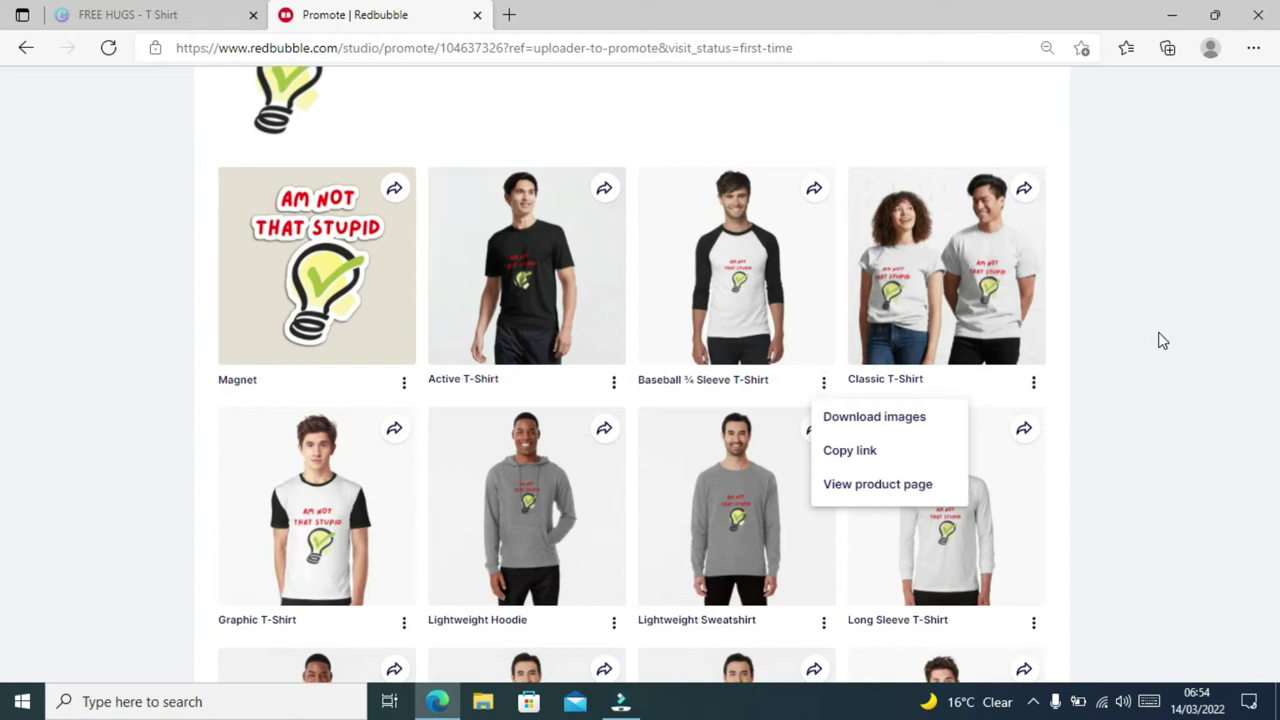
pyautogui.click(1246, 196)
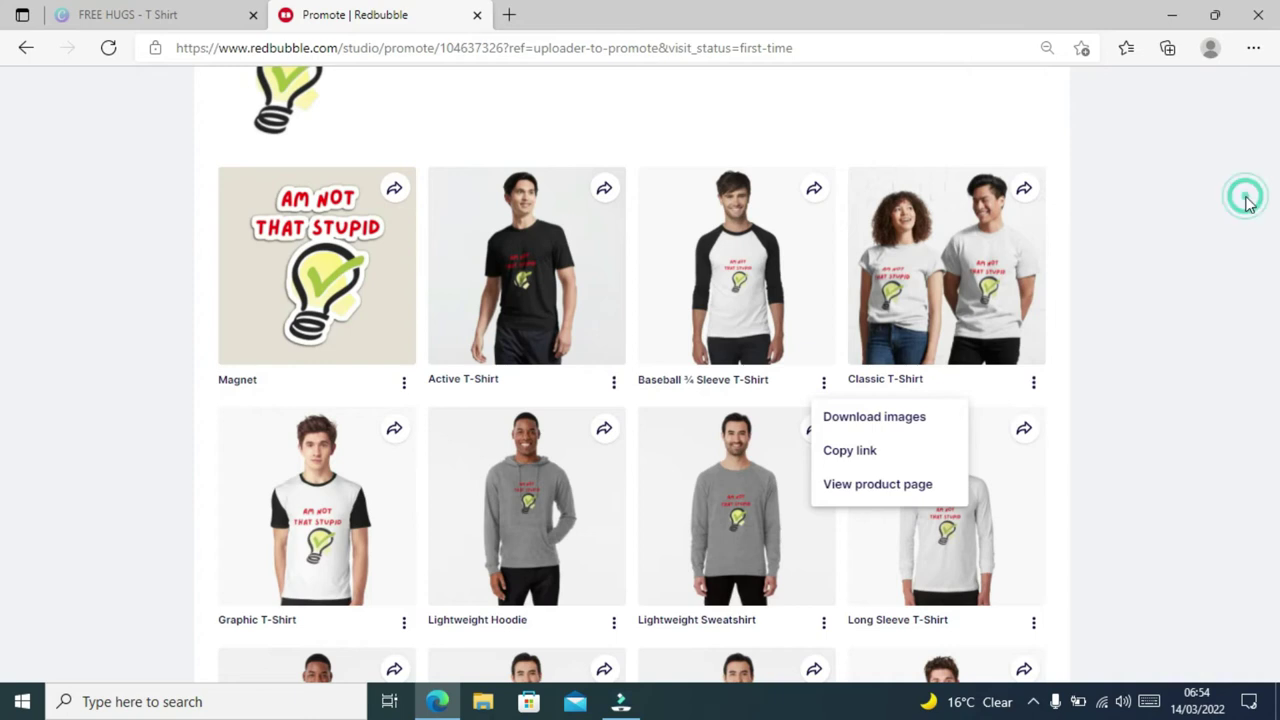
pyautogui.click(613, 383)
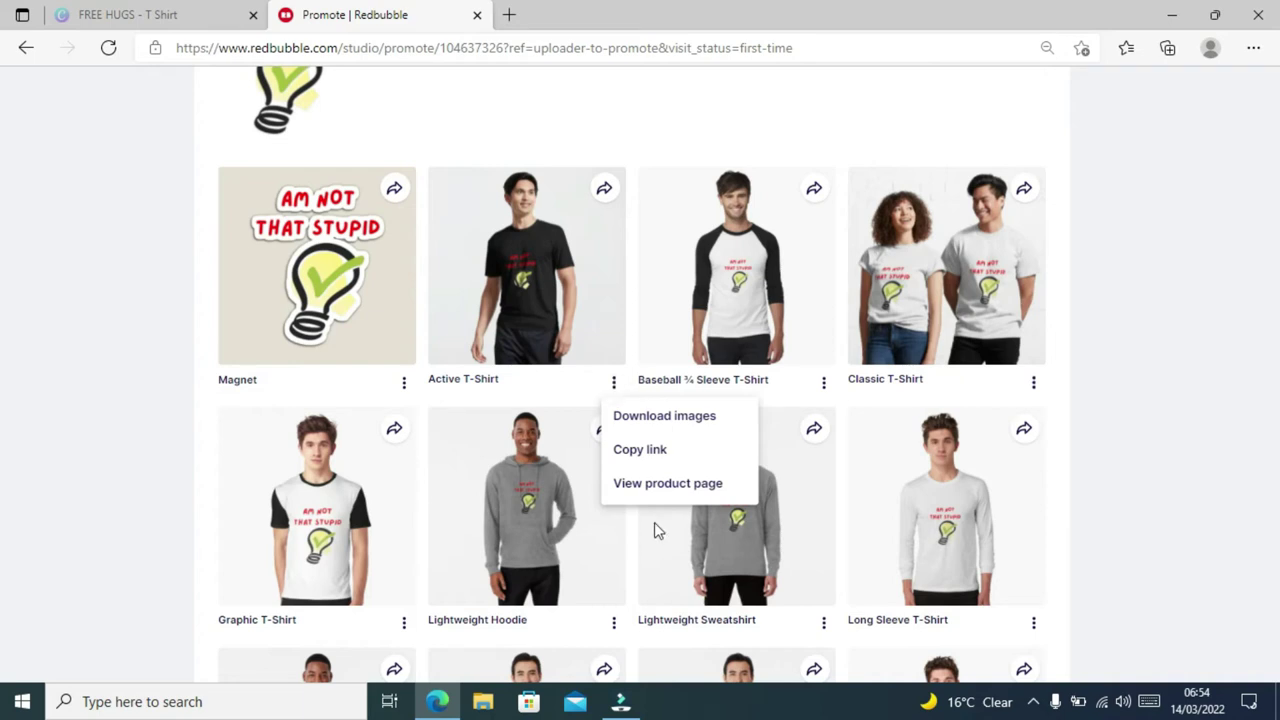
pyautogui.click(652, 479)
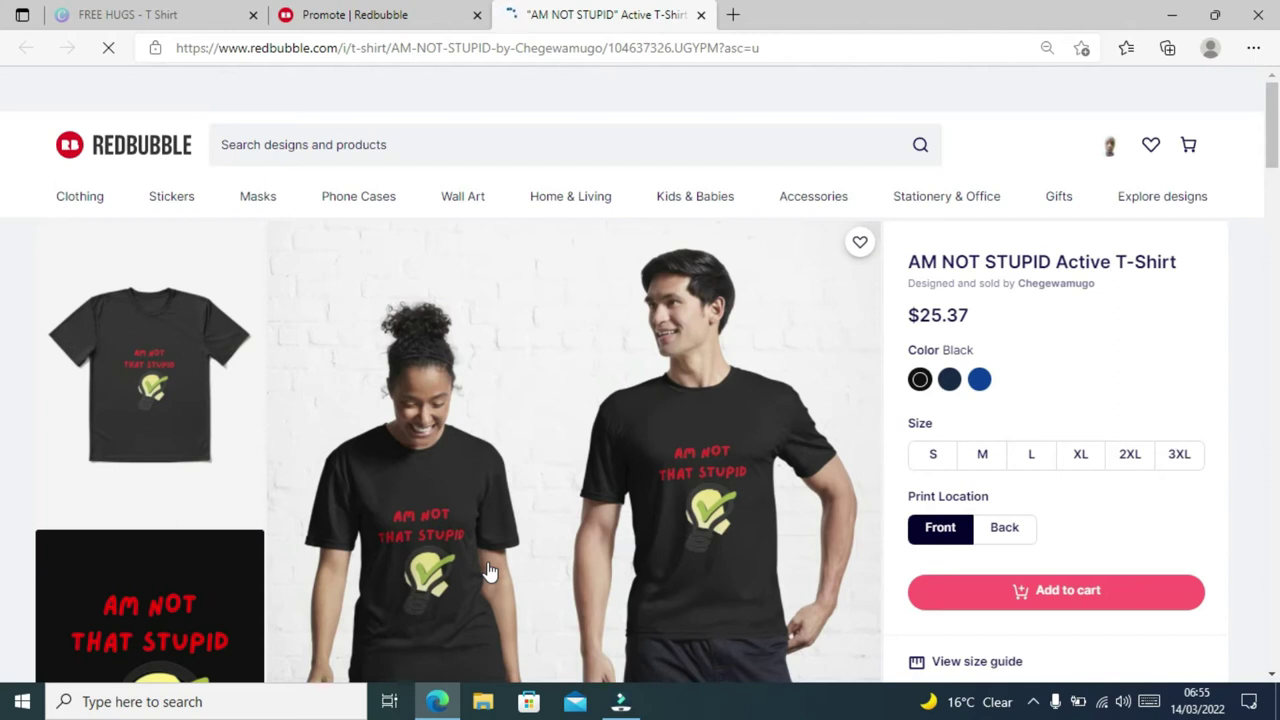
# Preview the Active T-Shirt in Navy and Royal Blue and review its features, reviews and delivery details
pyautogui.click(950, 385)
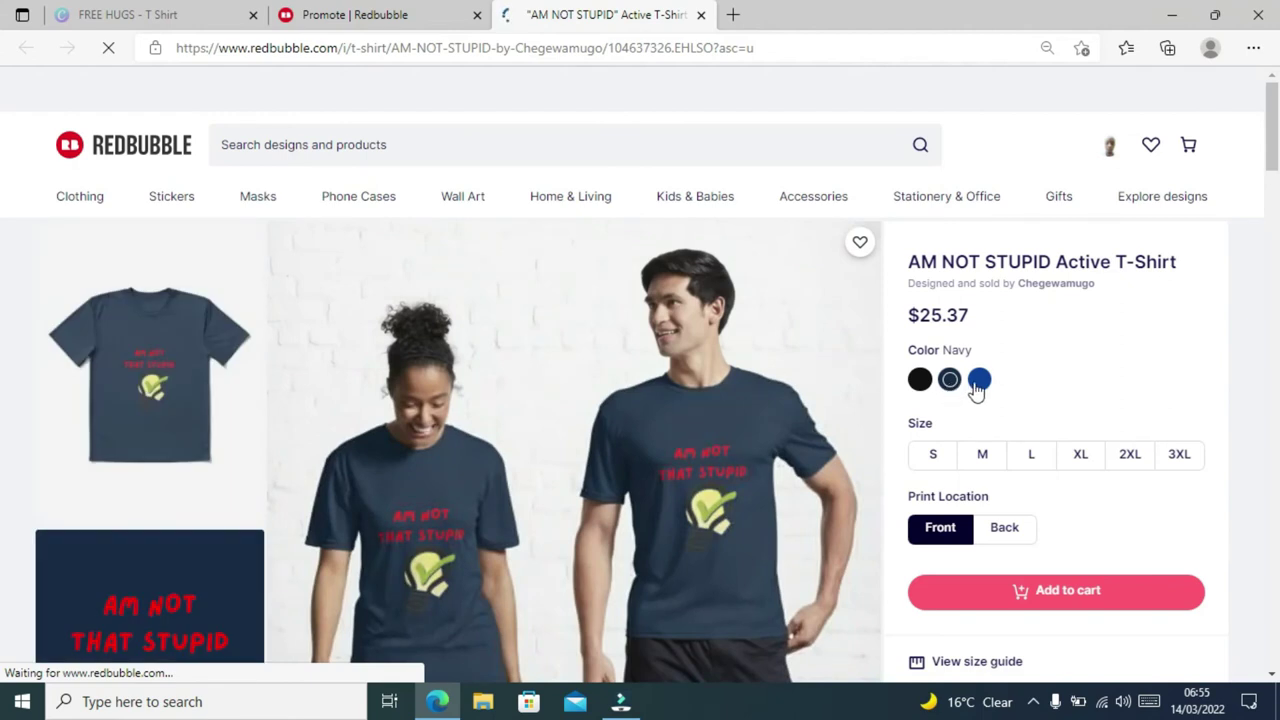
pyautogui.click(979, 382)
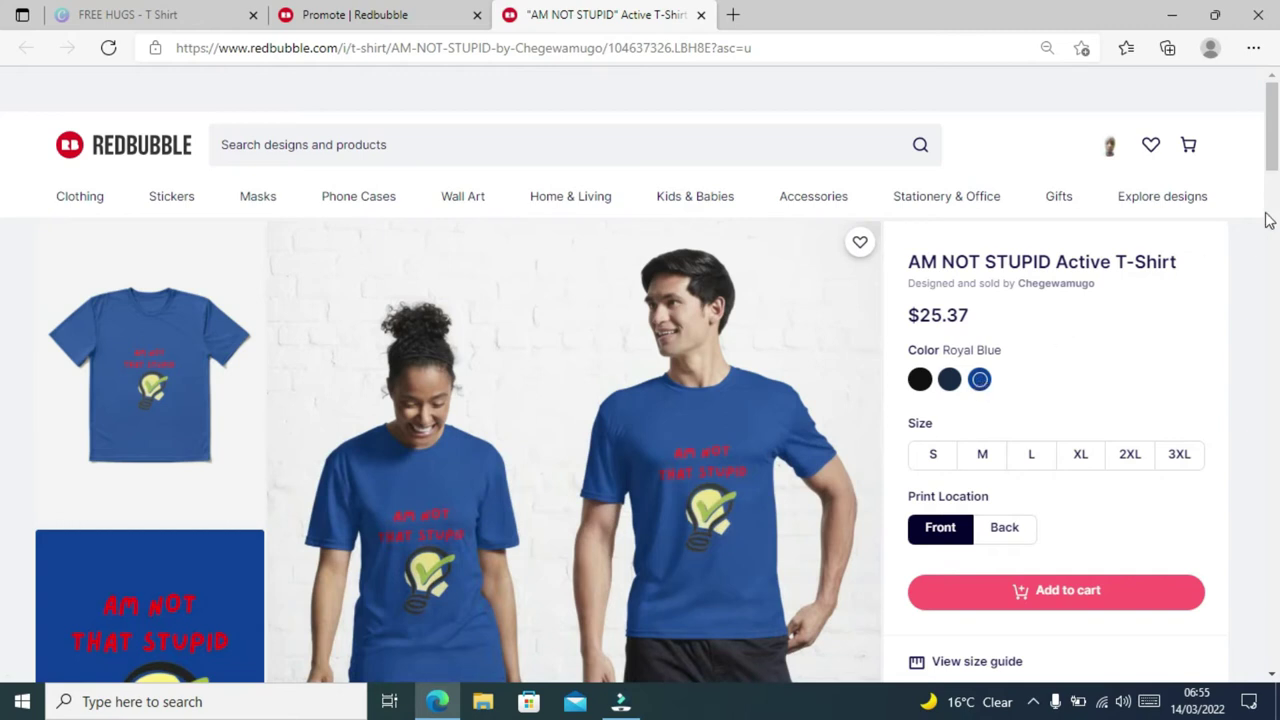
pyautogui.moveTo(1278, 135); pyautogui.dragTo(1276, 258)
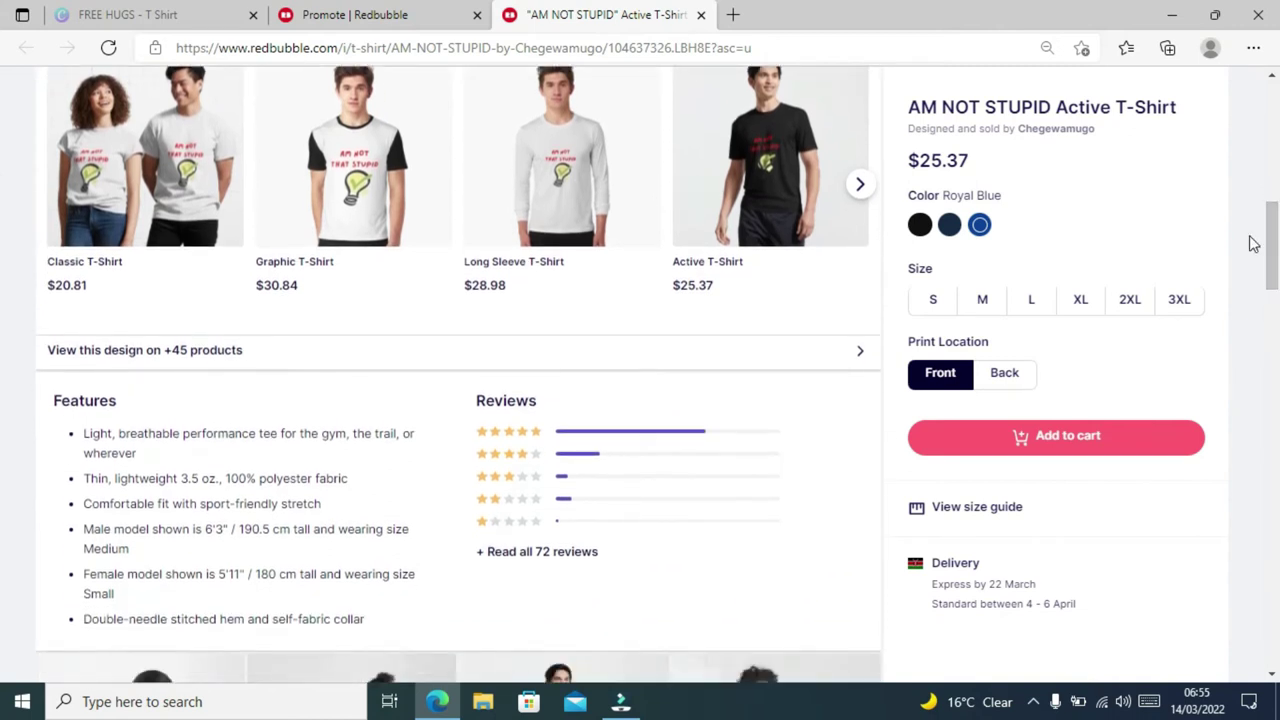
pyautogui.moveTo(1046, 517); pyautogui.dragTo(938, 588)
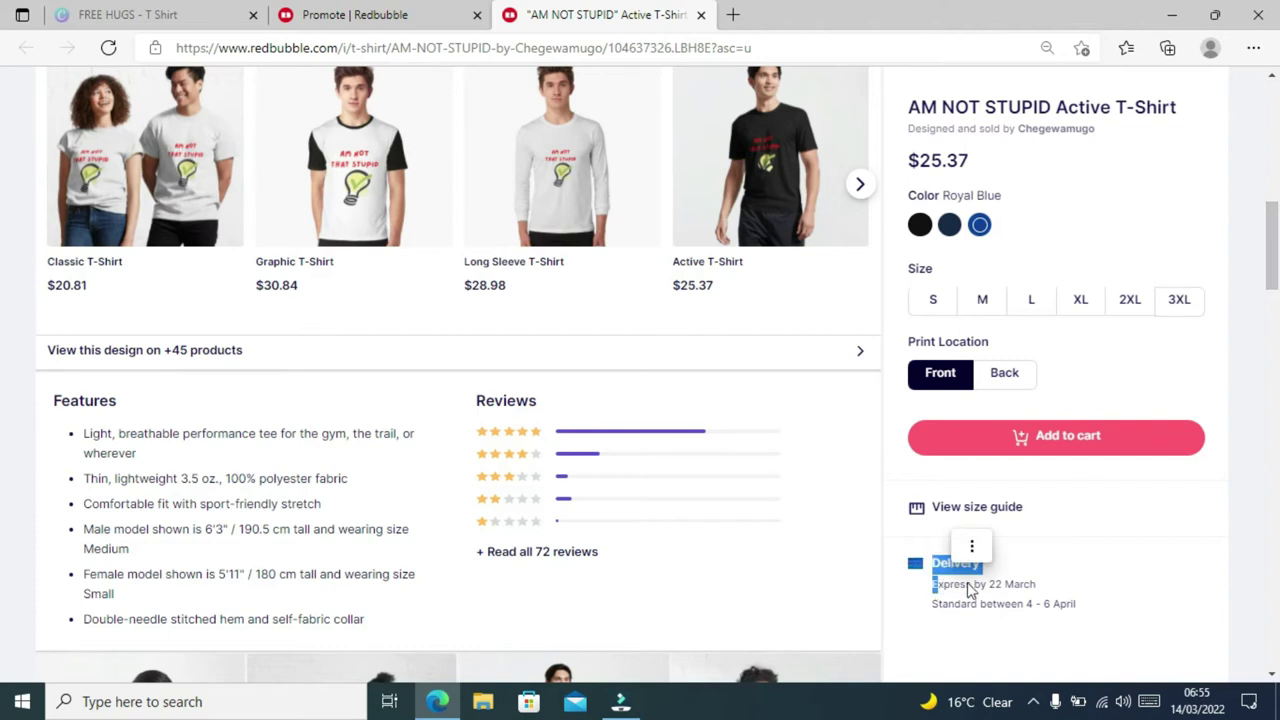
pyautogui.click(1135, 526)
pyautogui.moveTo(1265, 262); pyautogui.dragTo(1275, 82)
# Return to the design's Promote page and close the Active T-Shirt product page
pyautogui.hotkey('alt', 'Tab')
pyautogui.hotkey('alt', 'Tab')
pyautogui.hotkey('alt', 'Tab')
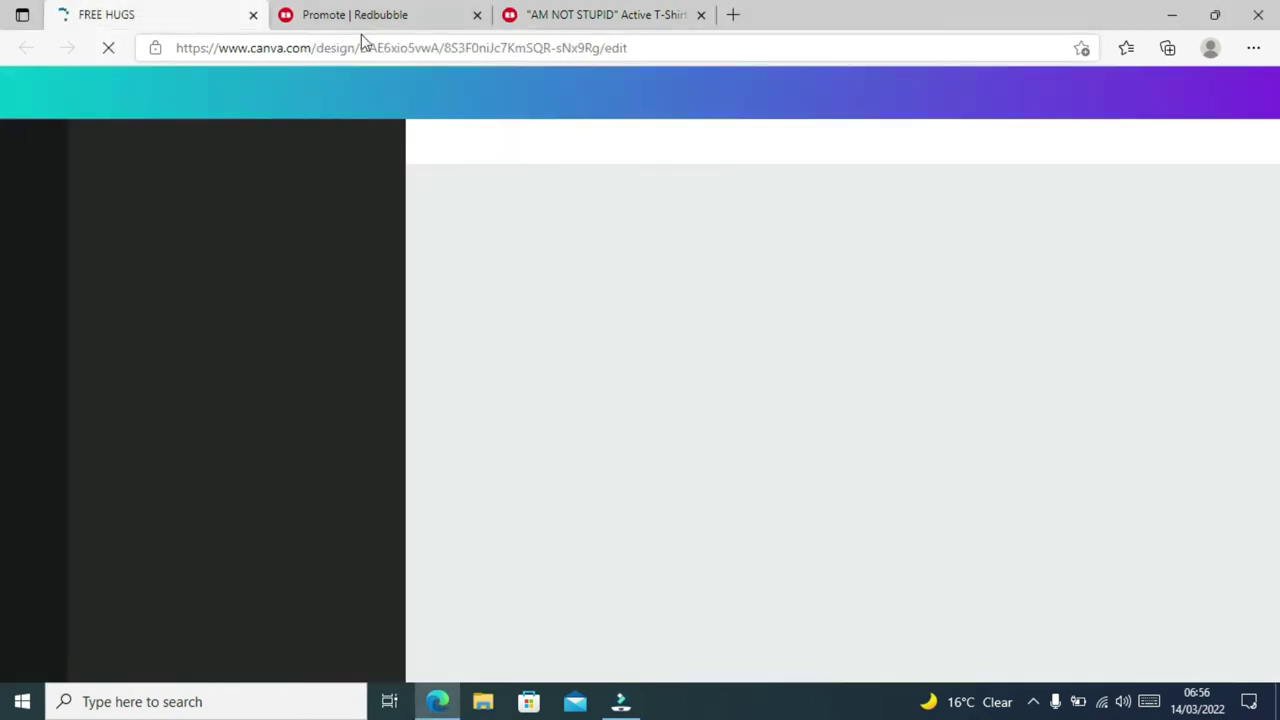
pyautogui.click(338, 25)
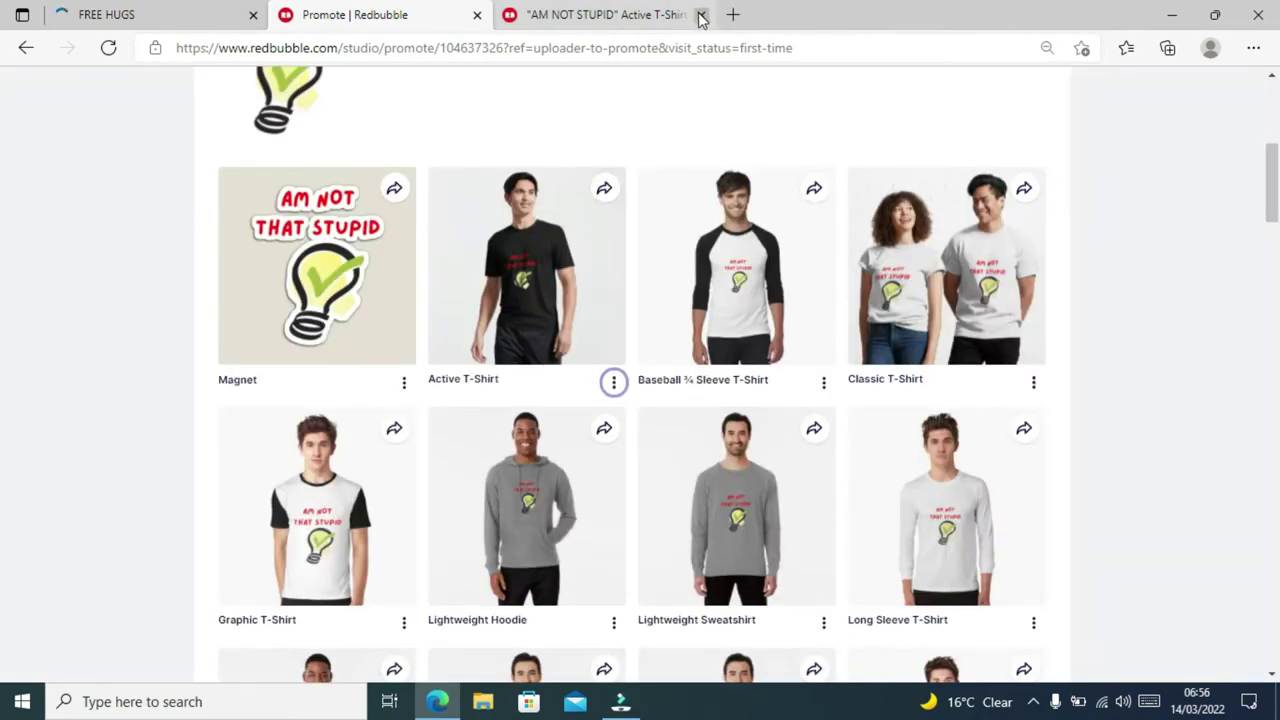
pyautogui.click(701, 16)
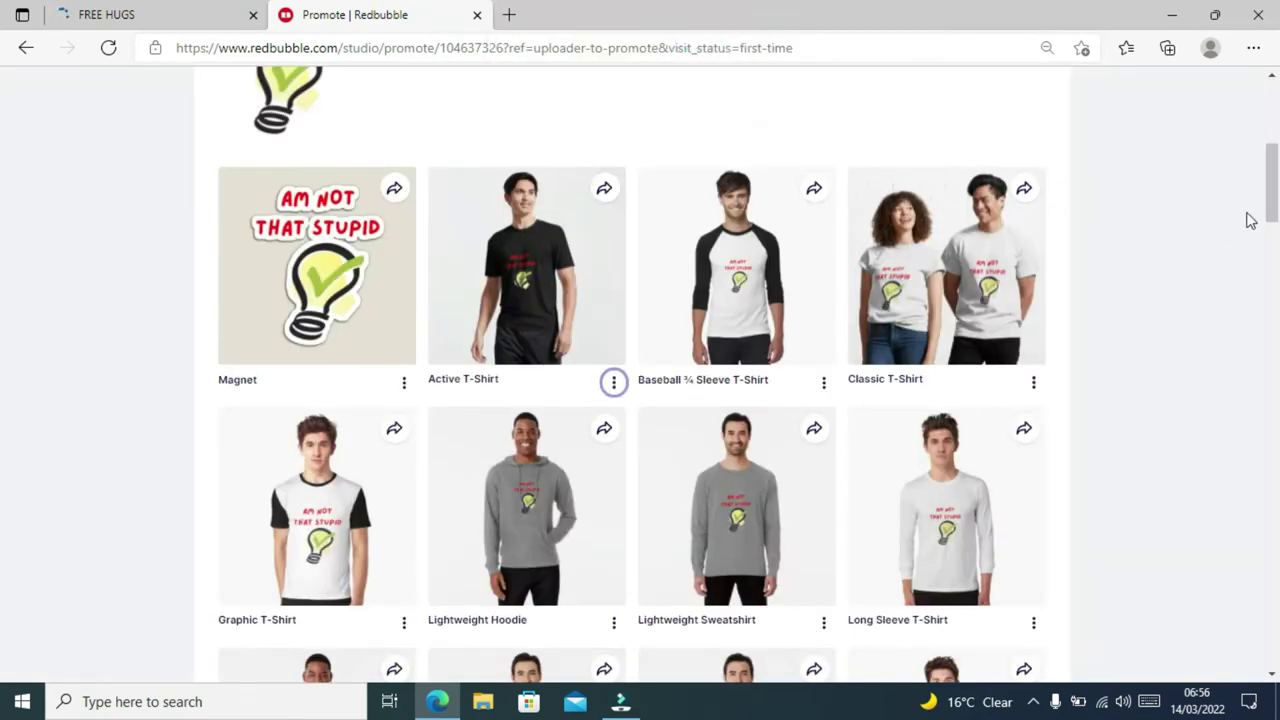
# Open the Account Settings of the Redbubble account
pyautogui.moveTo(1272, 185); pyautogui.dragTo(1272, 105)
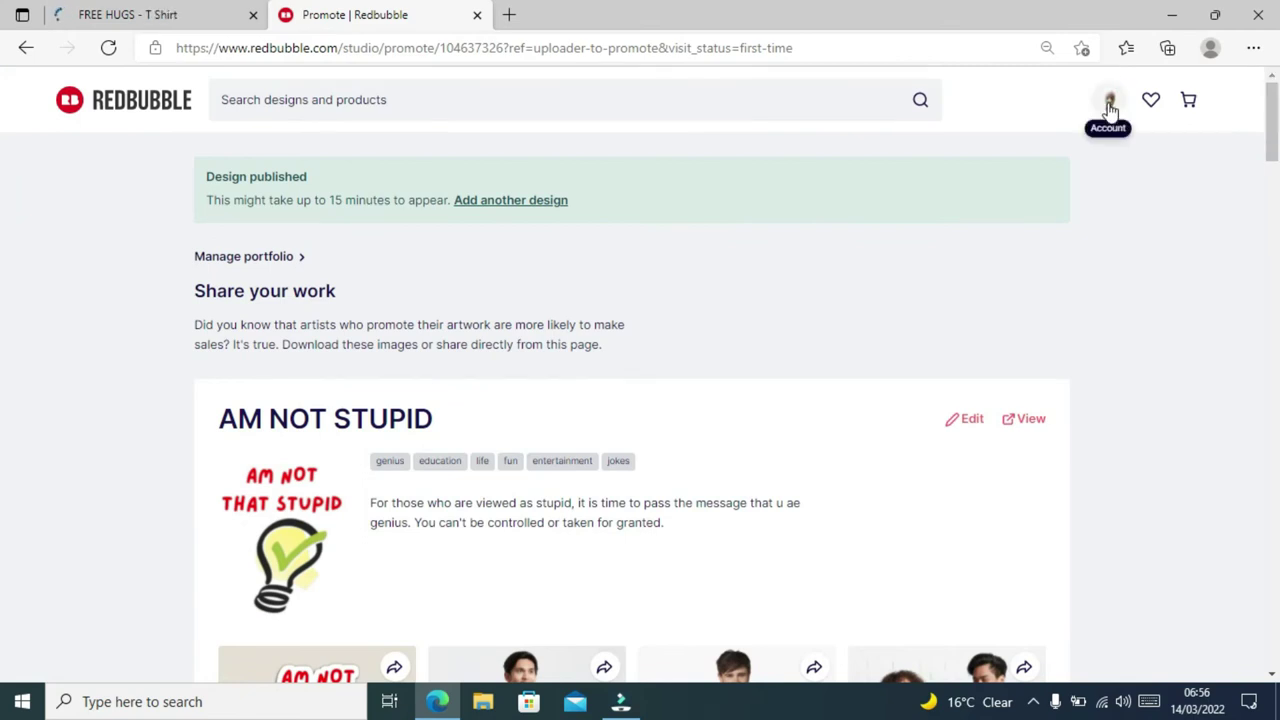
pyautogui.click(1109, 105)
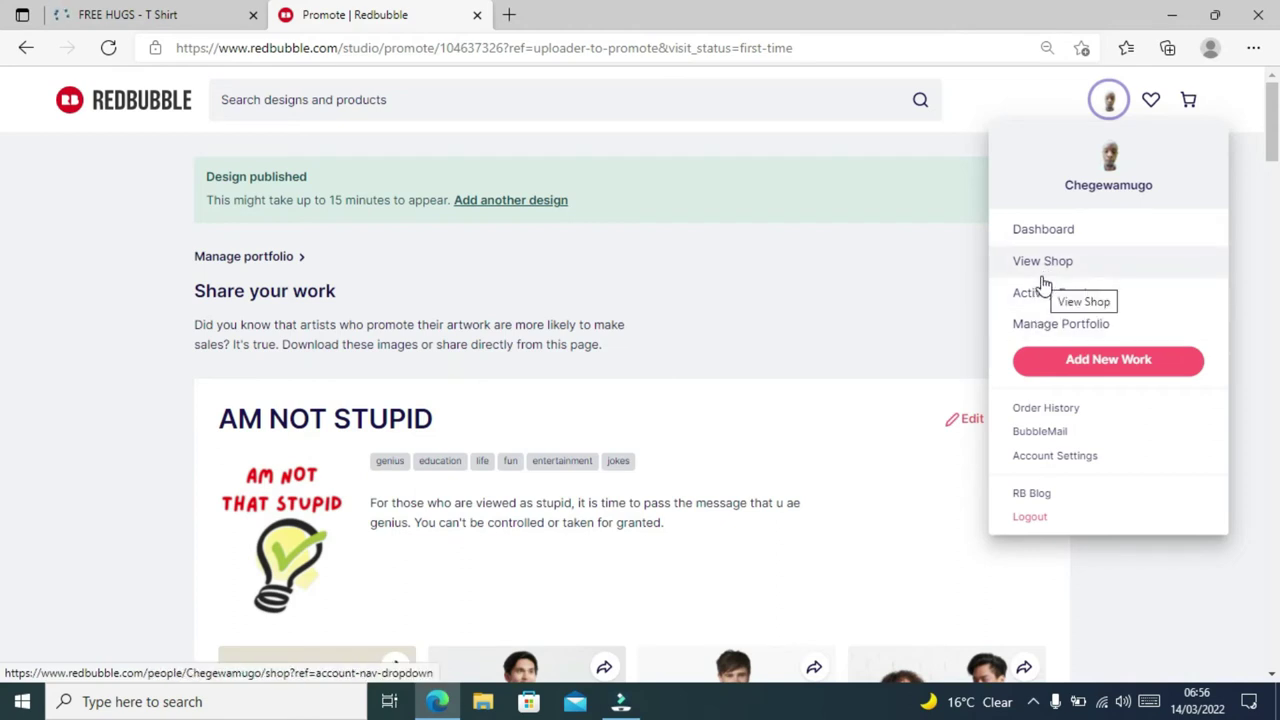
pyautogui.click(1037, 460)
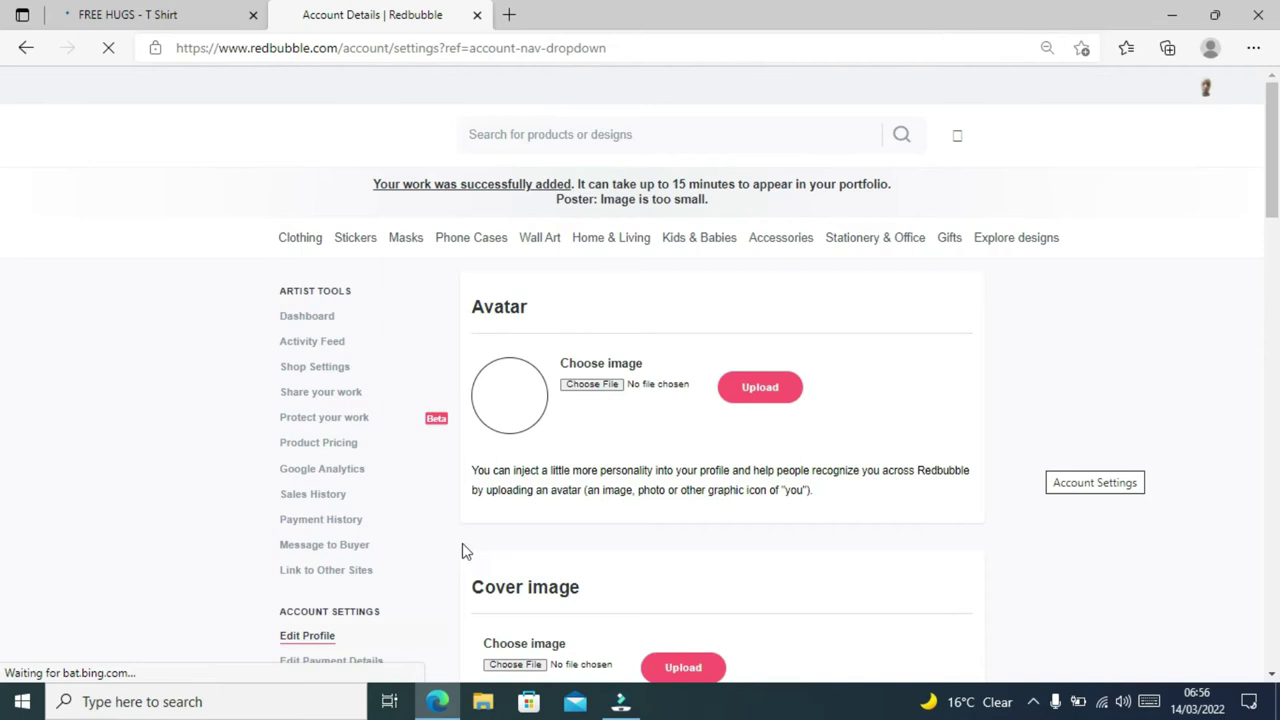
# Open the account's Product Pricing settings and look over the default markups through to the Clothing section
pyautogui.click(340, 450)
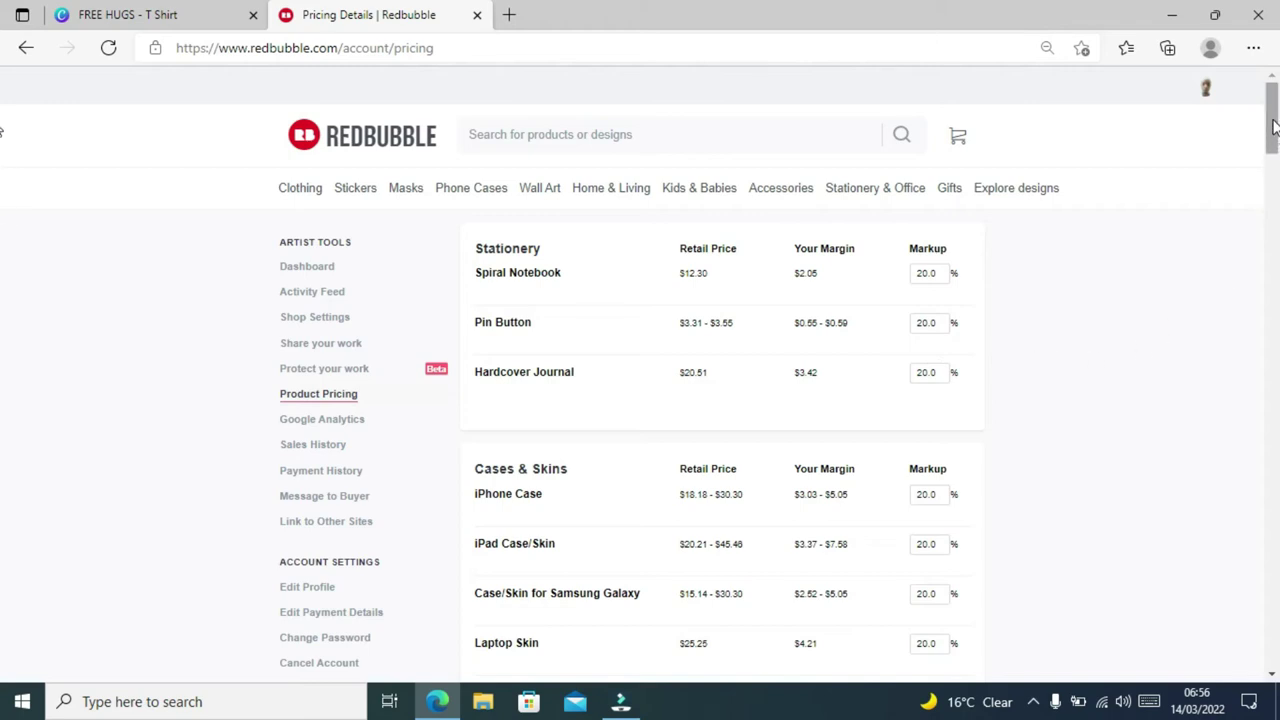
pyautogui.scroll(-3, 3, 165)
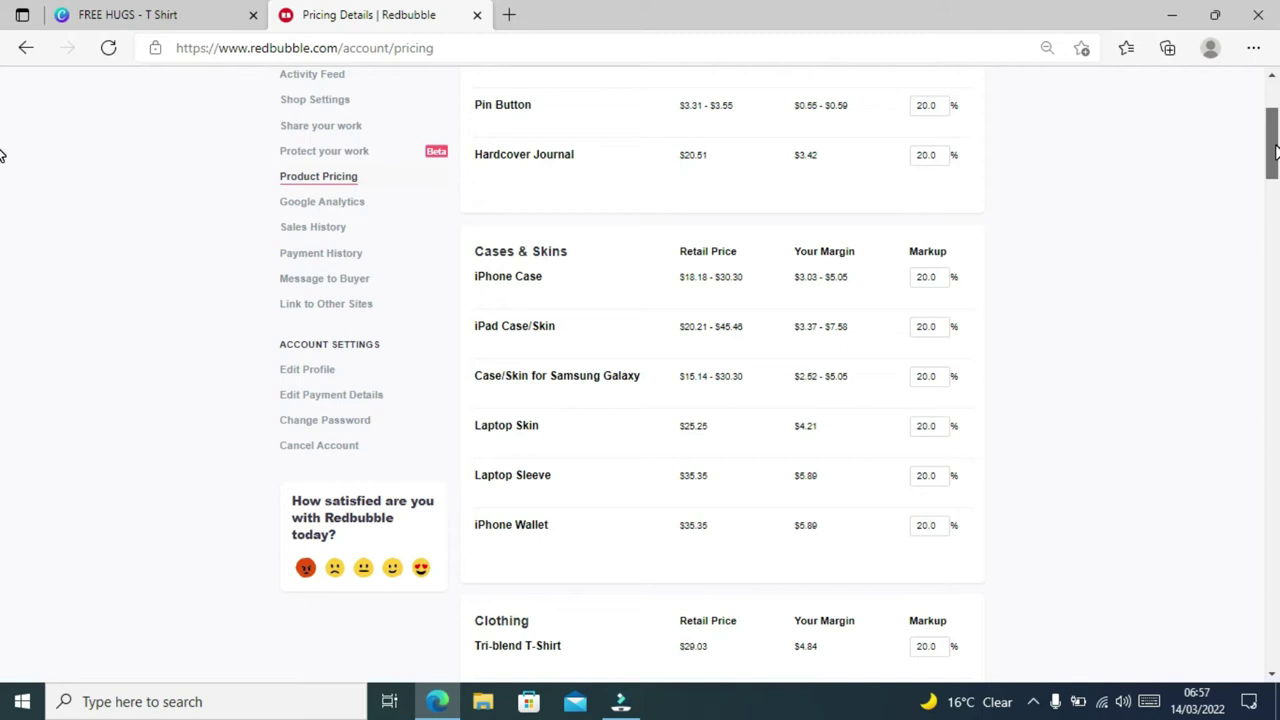
pyautogui.moveTo(1274, 150); pyautogui.dragTo(1275, 200)
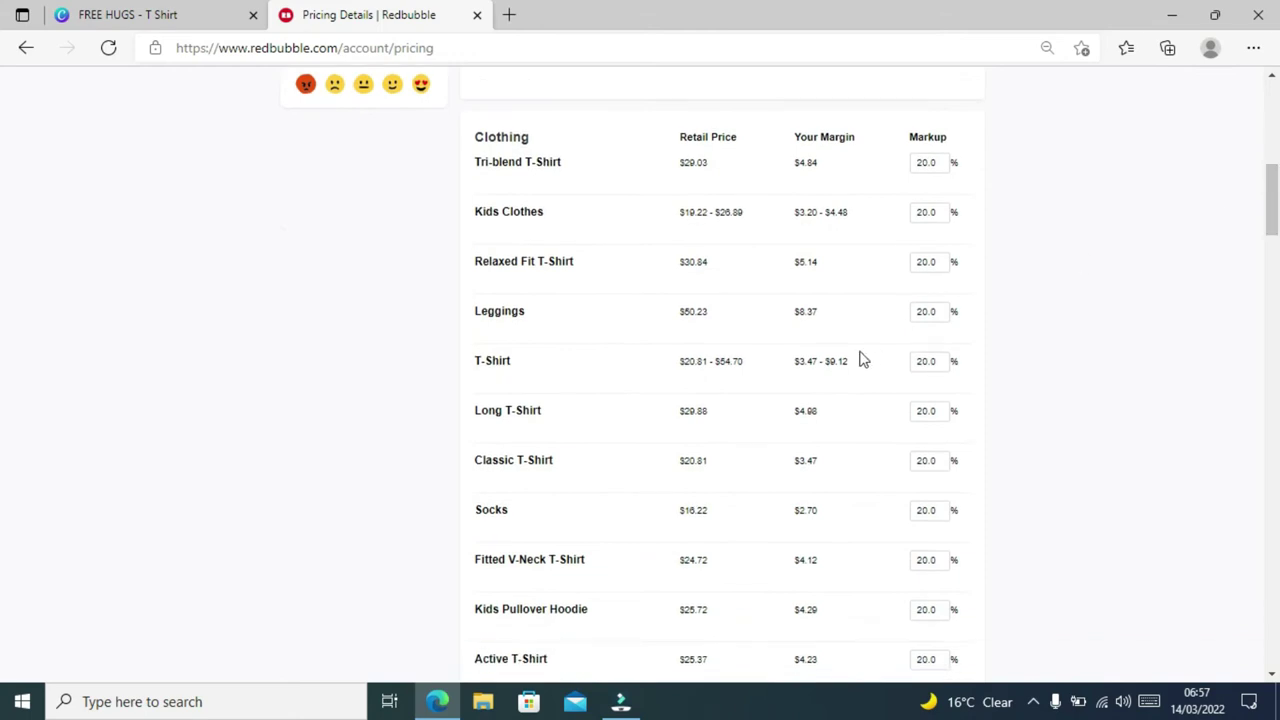
# Try a 50% default markup for the Tri-blend T-Shirt in the Clothing pricing section
pyautogui.click(927, 164)
pyautogui.click(921, 211)
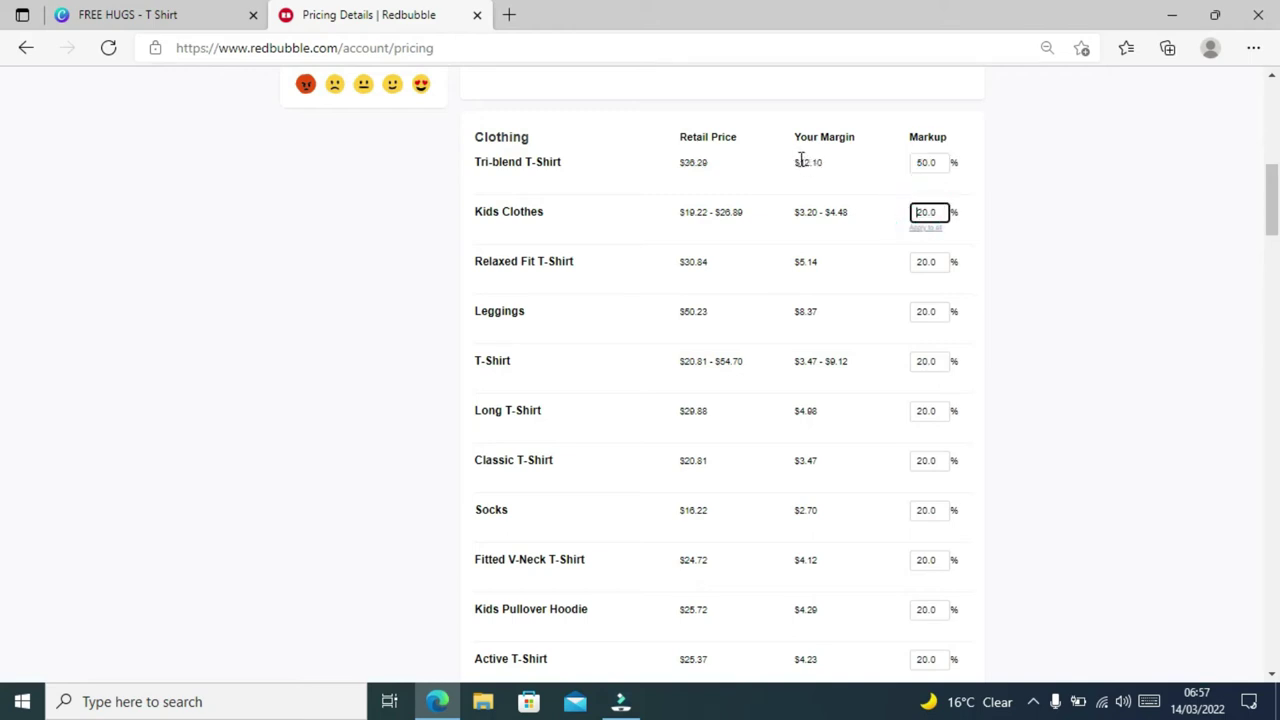
pyautogui.moveTo(921, 165); pyautogui.dragTo(917, 163)
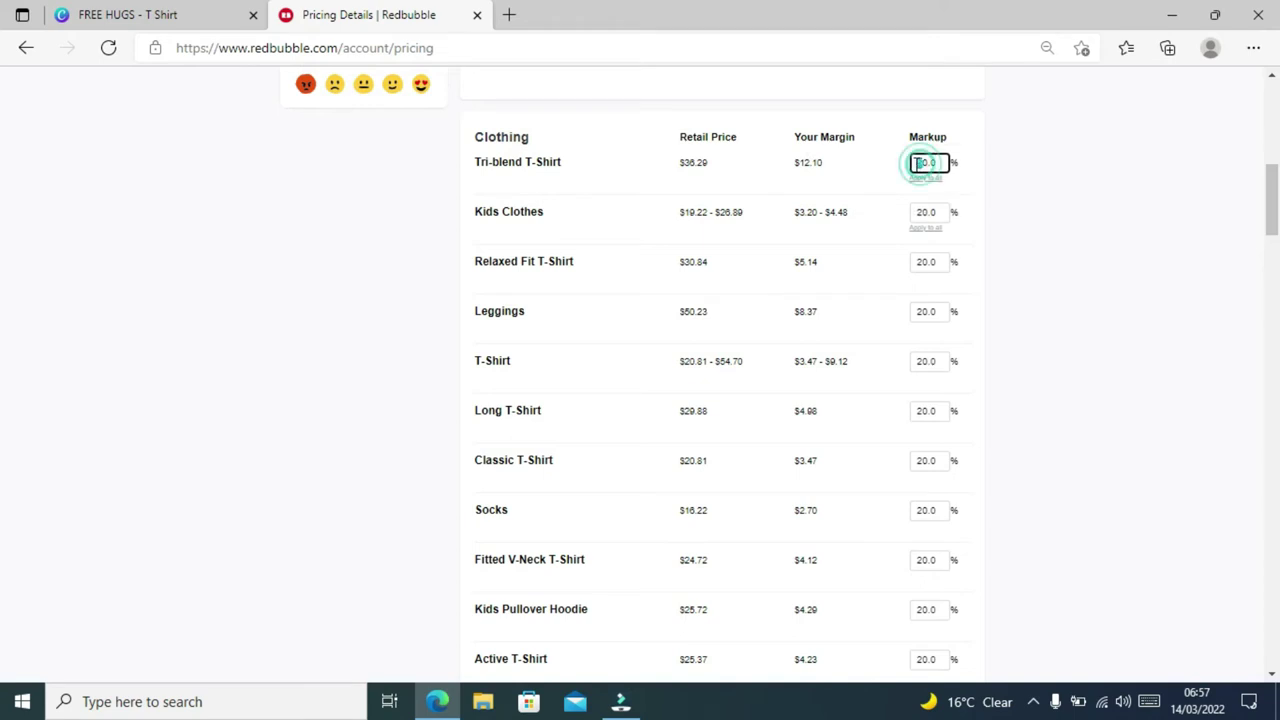
pyautogui.click(1141, 263)
# Review the remaining product markups, from Accessories to Stickers, and the option to apply them to all existing work
pyautogui.moveTo(1270, 200); pyautogui.dragTo(1276, 342)
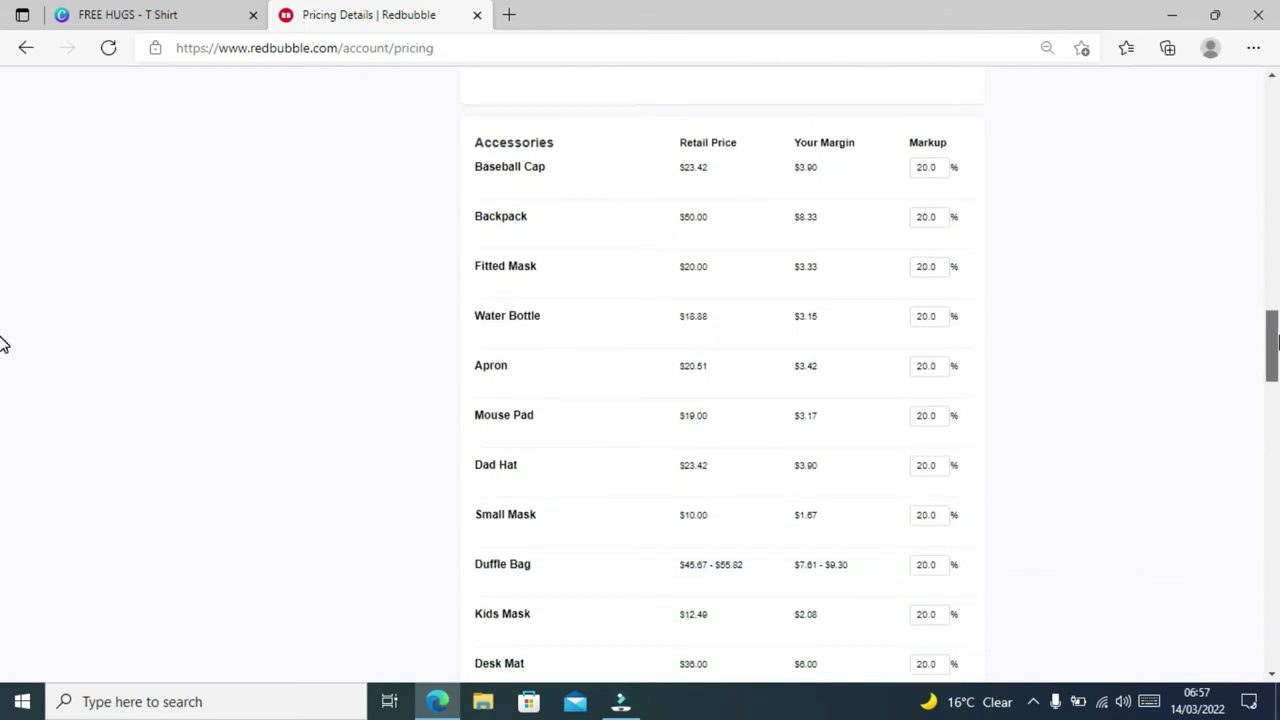
pyautogui.moveTo(1276, 342); pyautogui.dragTo(1276, 533)
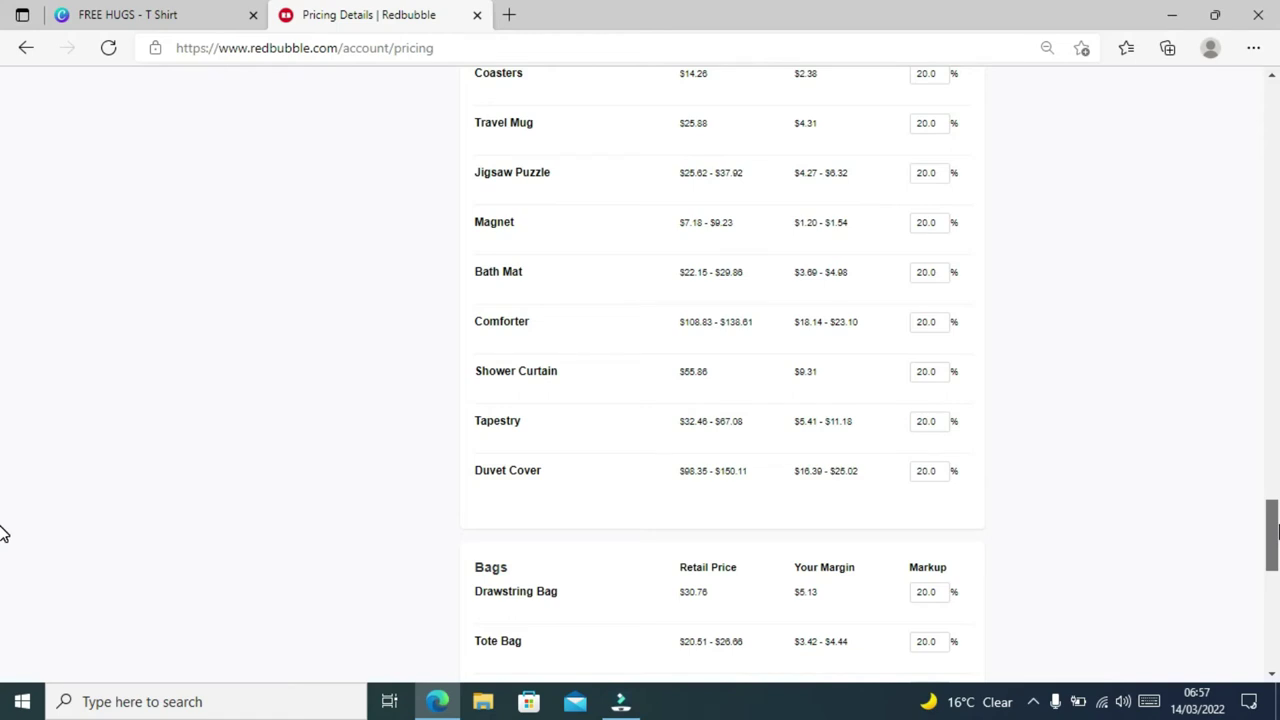
pyautogui.moveTo(1276, 533); pyautogui.dragTo(1276, 596)
pyautogui.scroll(-1, 1274, 596)
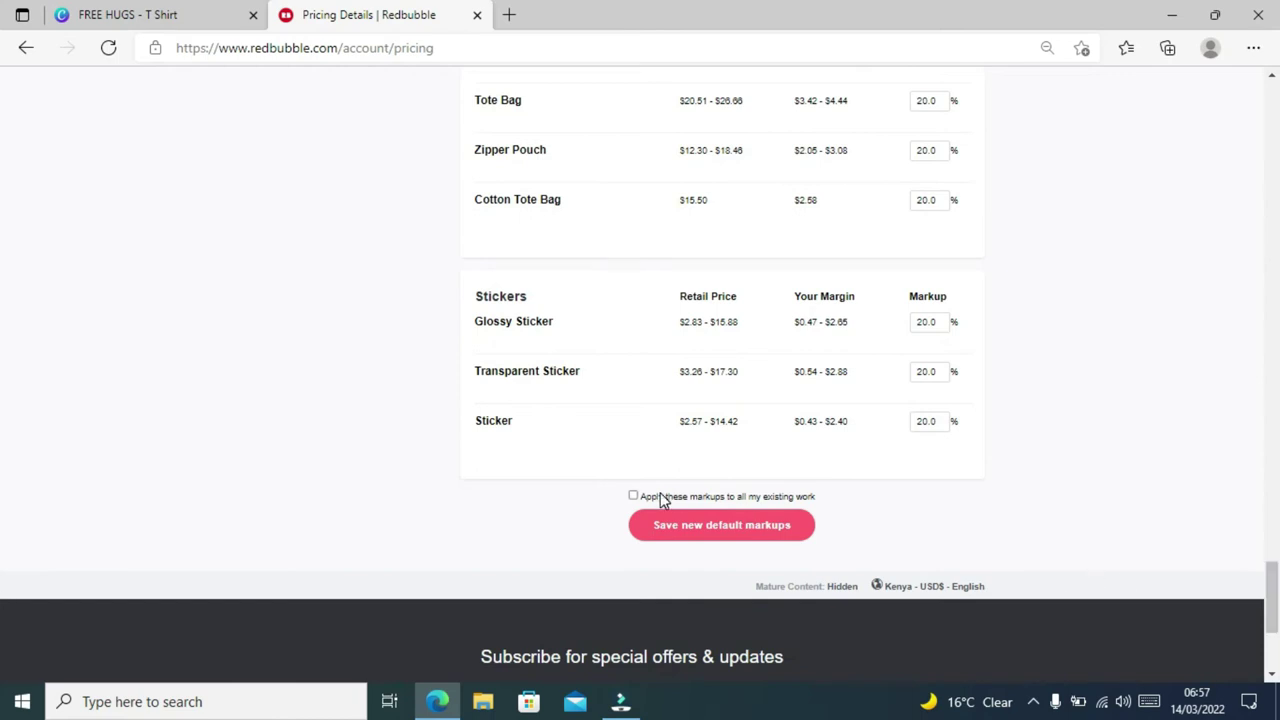
pyautogui.click(634, 496)
pyautogui.moveTo(1271, 598); pyautogui.dragTo(3, 90)
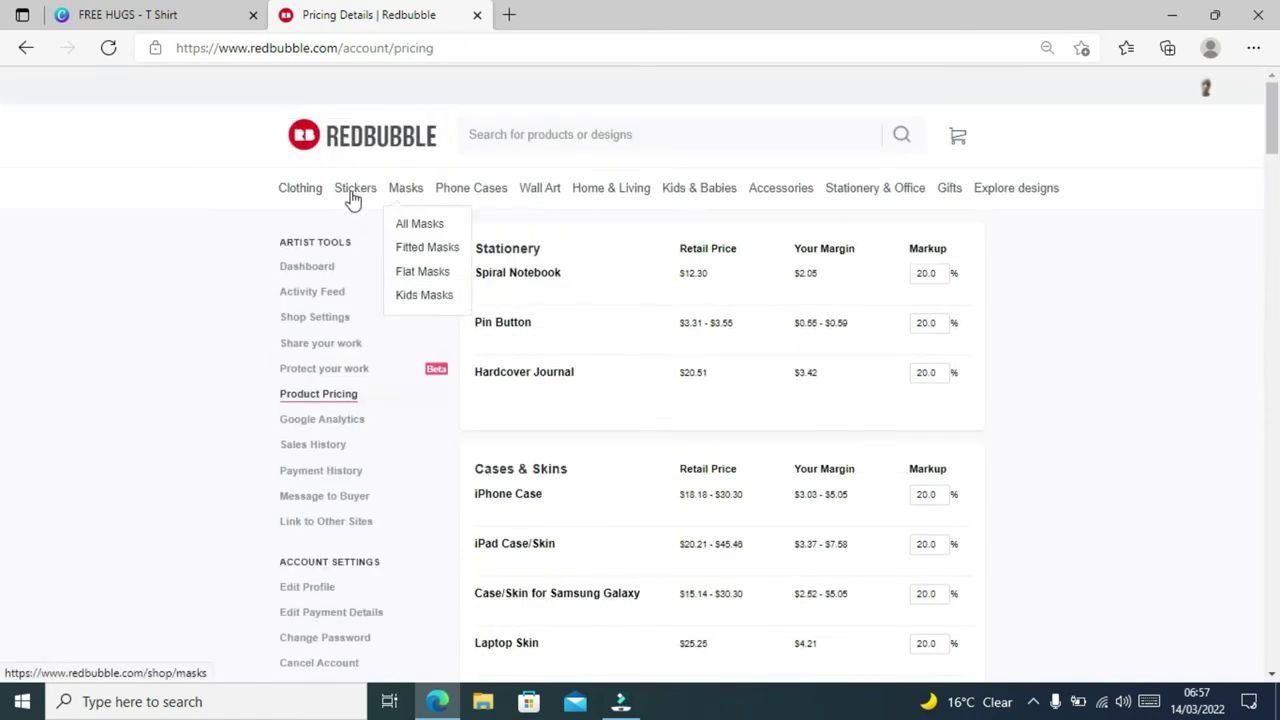
pyautogui.moveTo(312, 200)
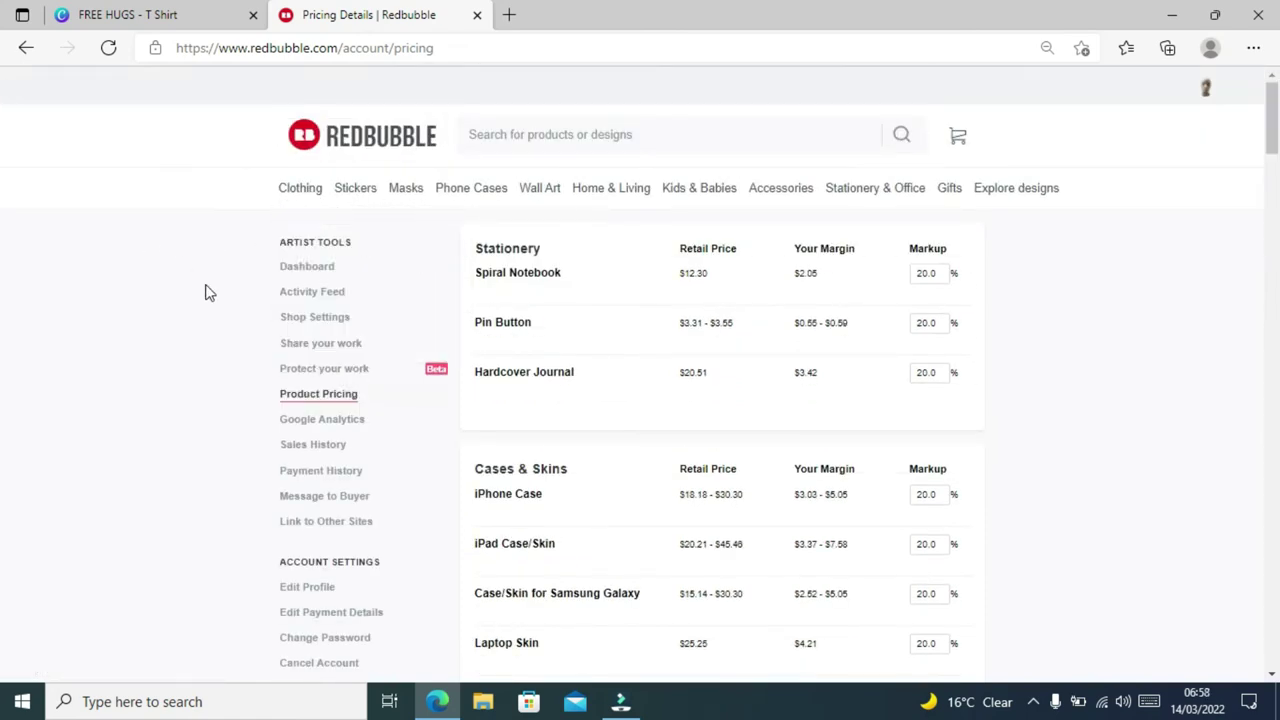
# Check the Featured Collection choices in the Shop Settings and open the page for managing the portfolio's collections
pyautogui.click(311, 272)
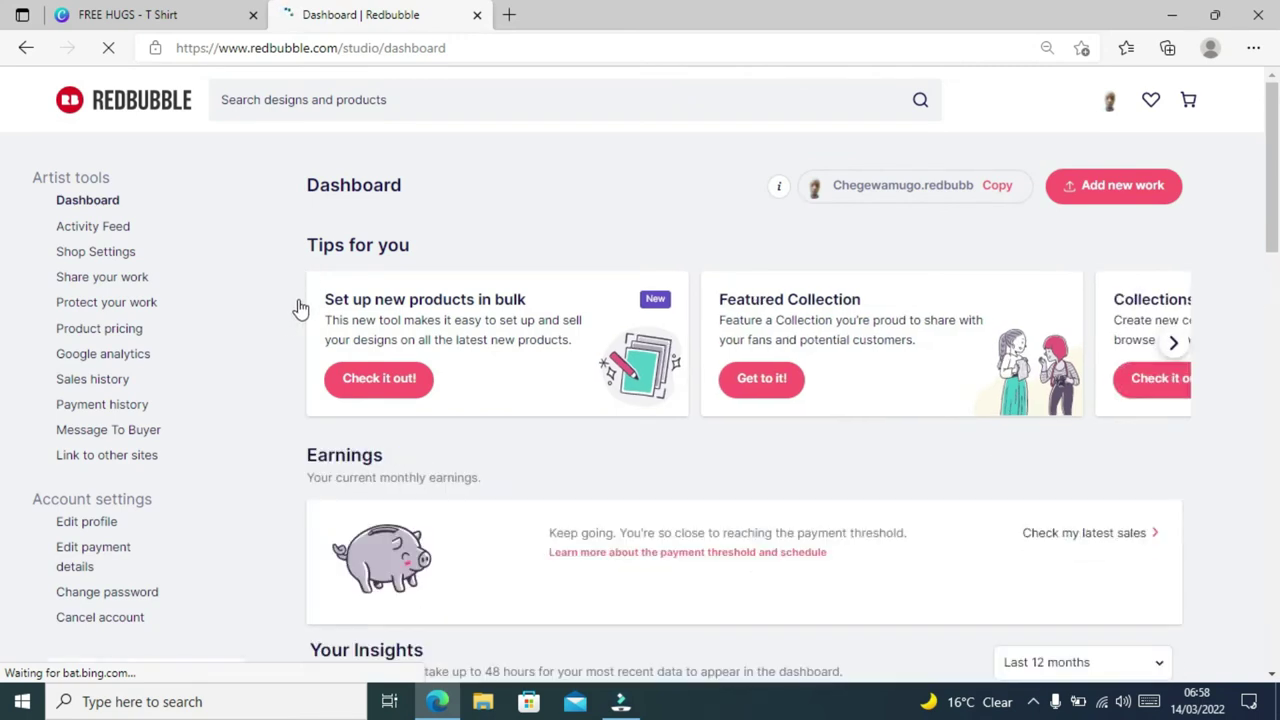
pyautogui.click(108, 258)
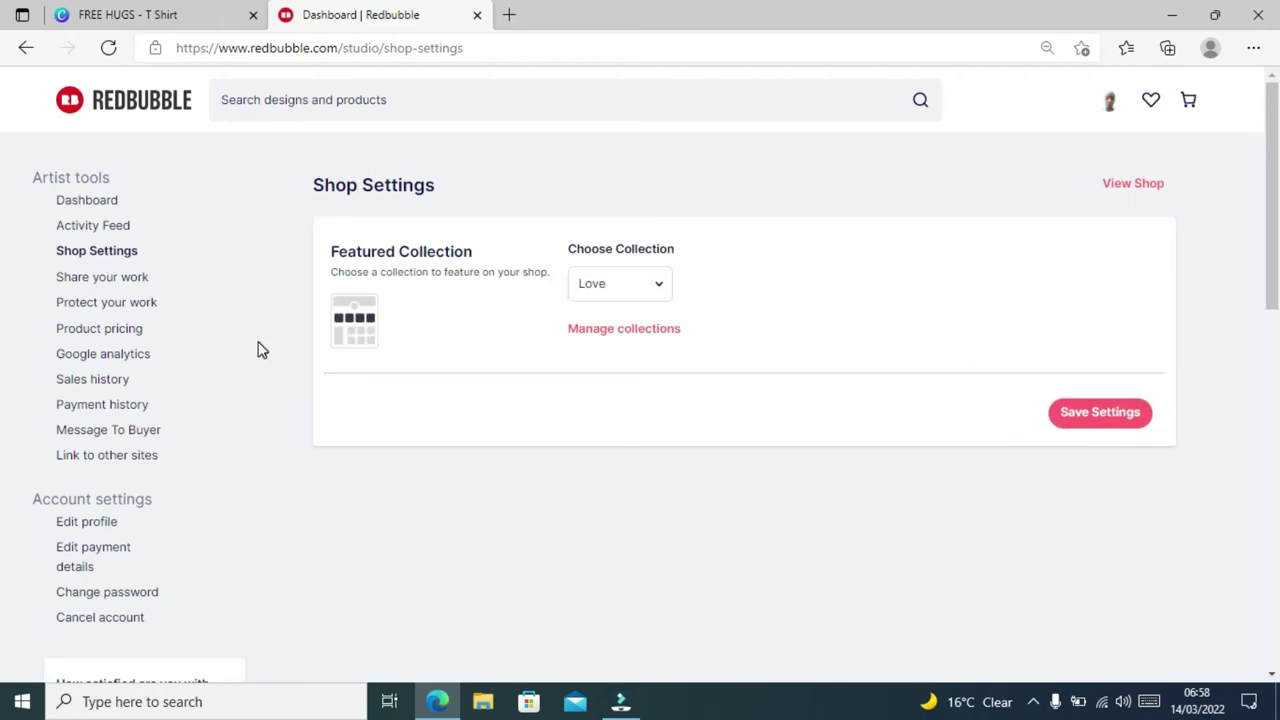
pyautogui.click(659, 295)
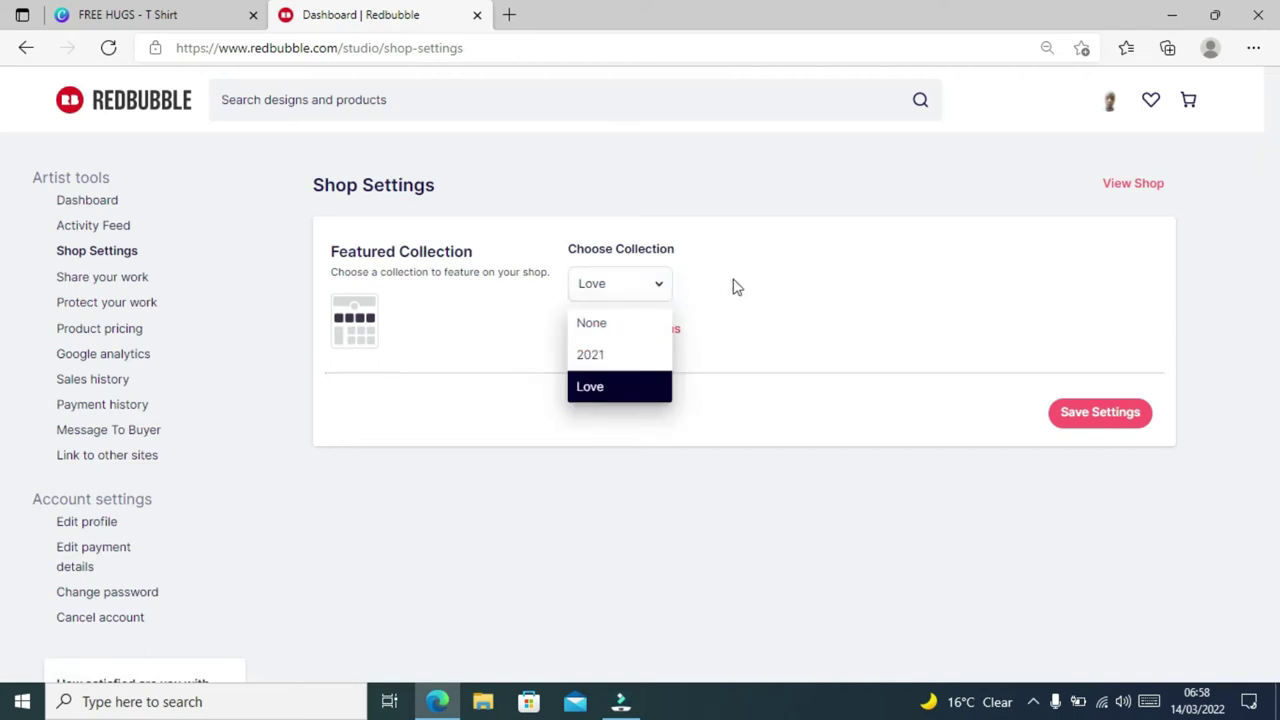
pyautogui.click(766, 283)
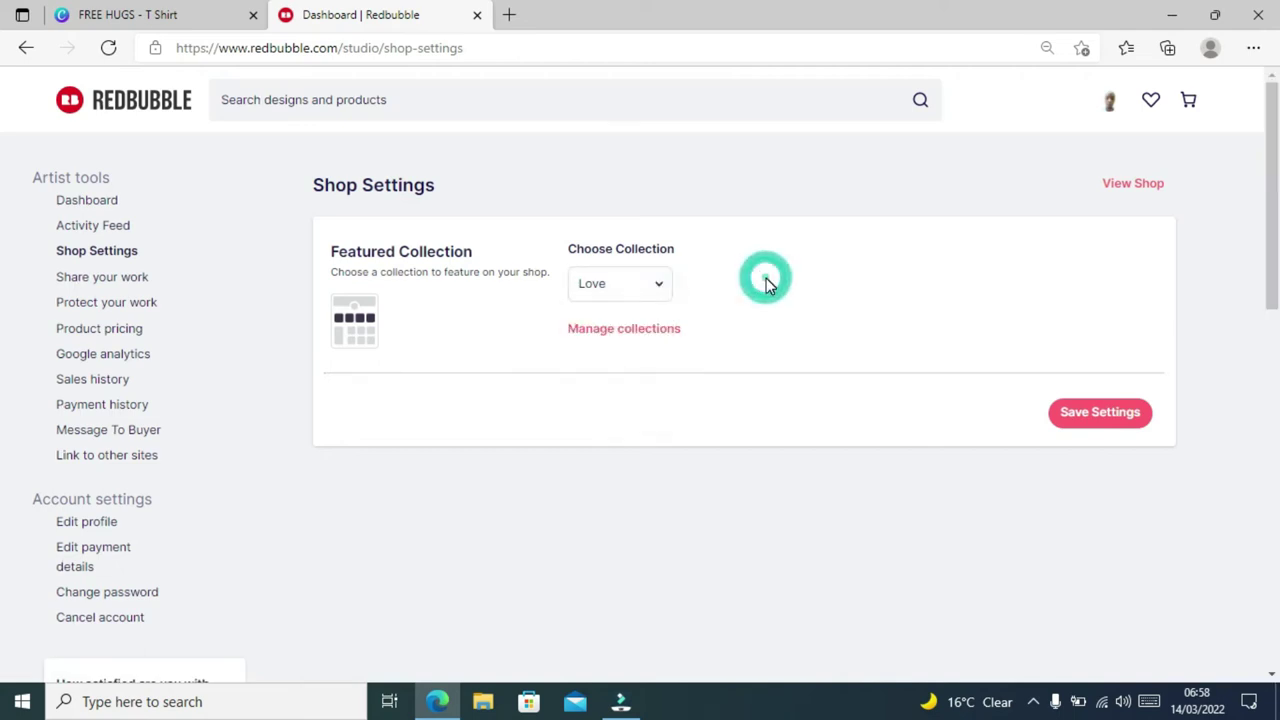
pyautogui.click(637, 338)
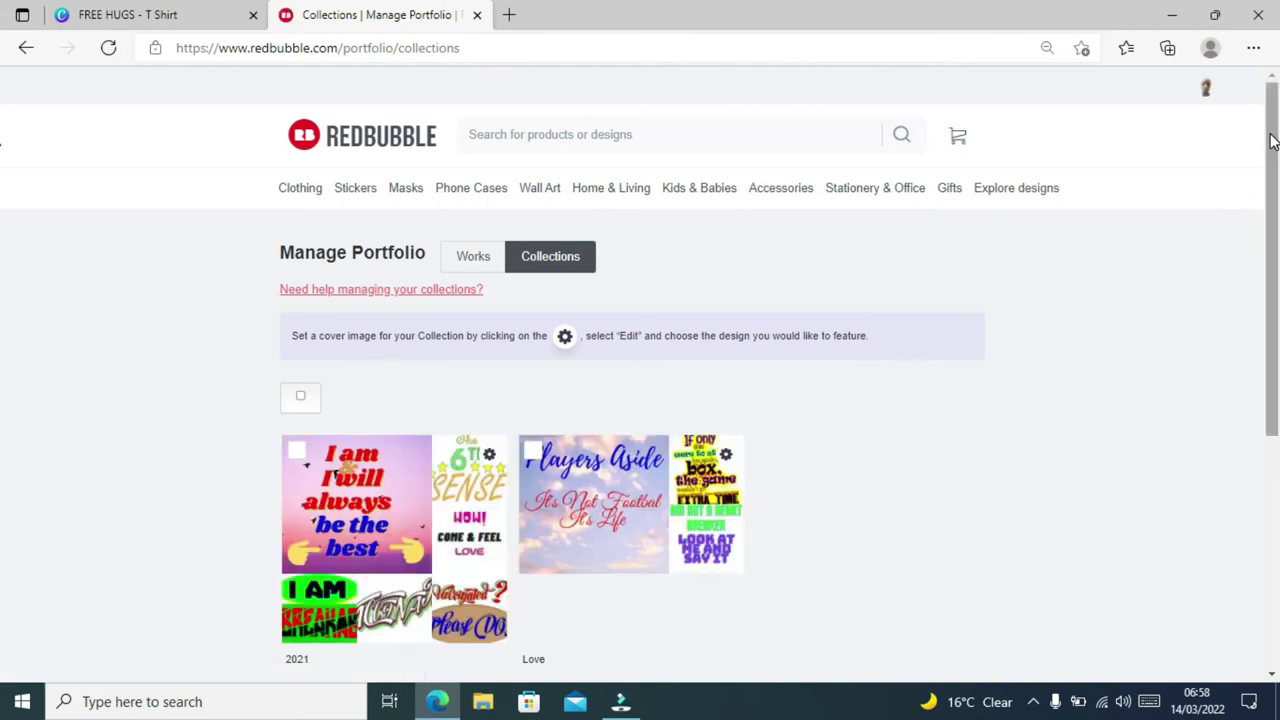
pyautogui.moveTo(1272, 141); pyautogui.dragTo(1237, 135)
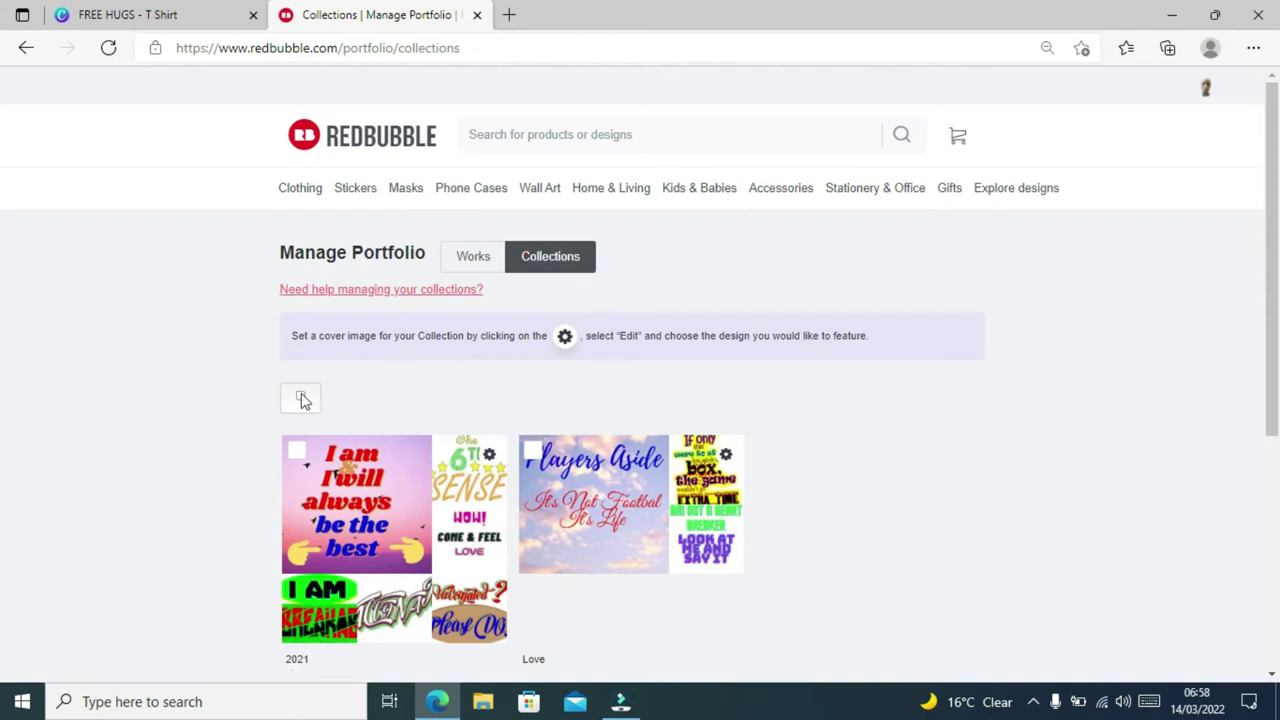
# Create a new collection named FUN from the portfolio's works and add the AM NOT STUPID design to it
pyautogui.click(455, 270)
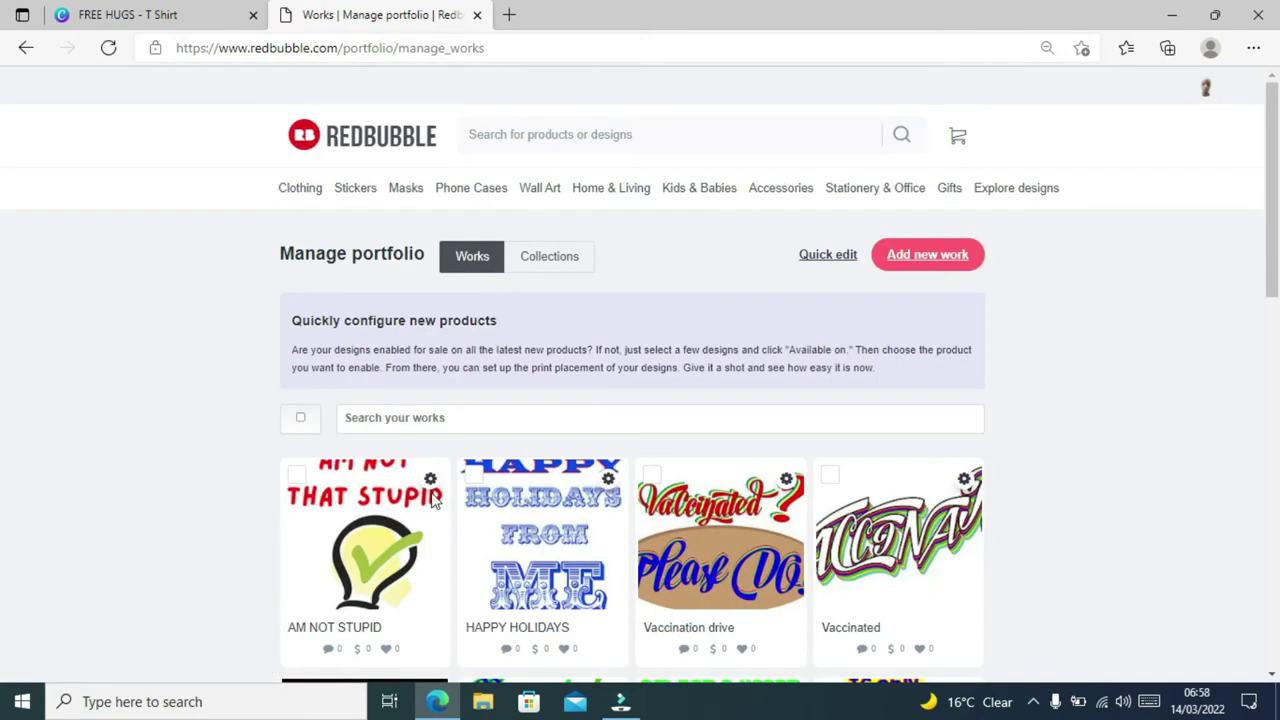
pyautogui.click(298, 477)
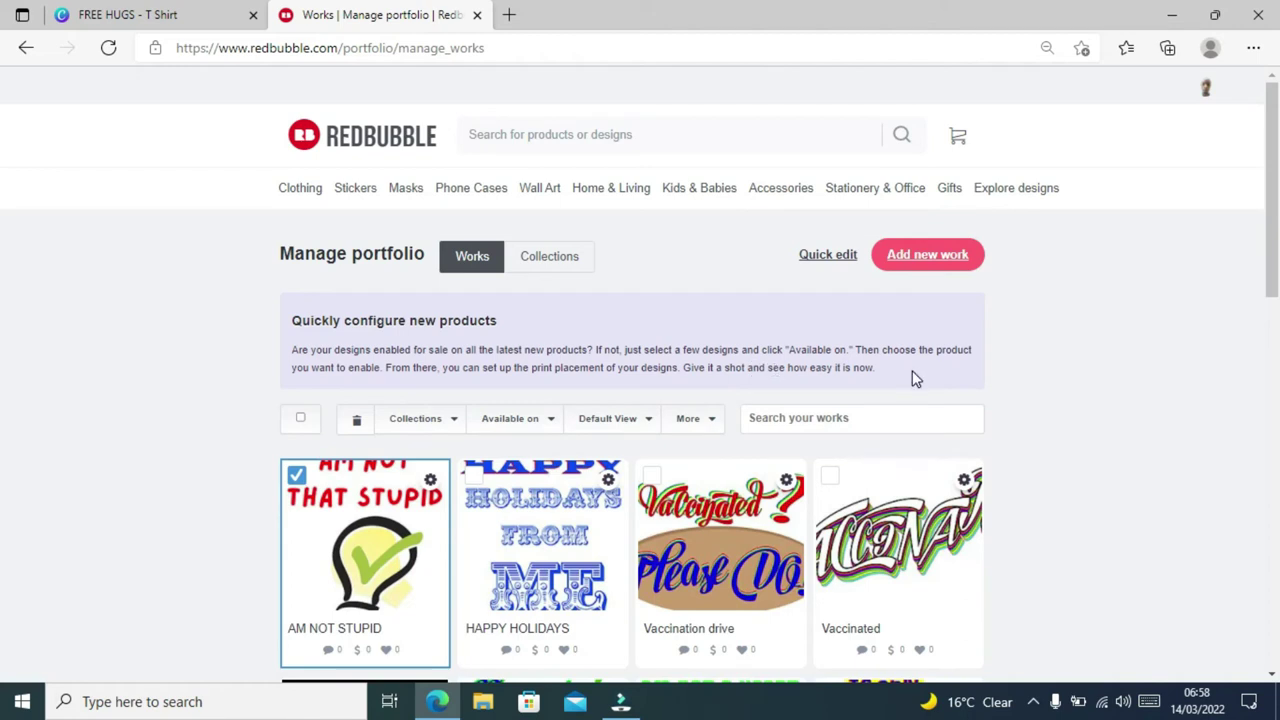
pyautogui.click(447, 424)
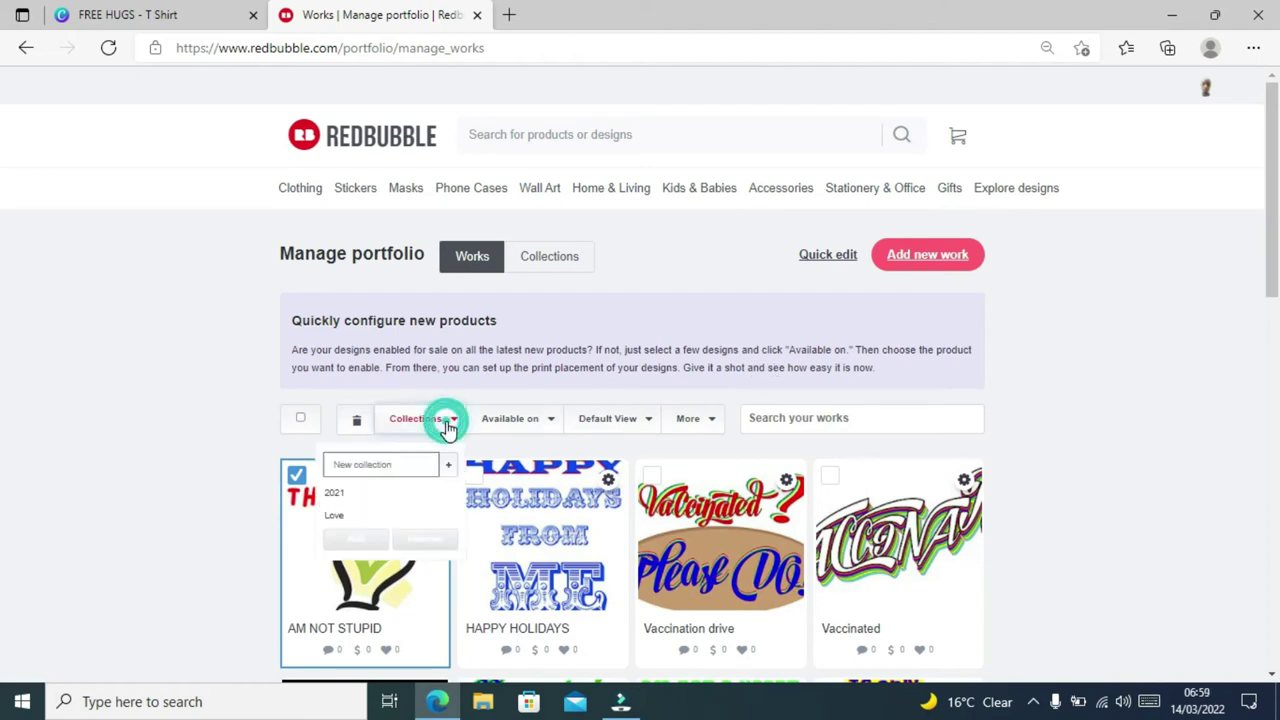
pyautogui.click(413, 461)
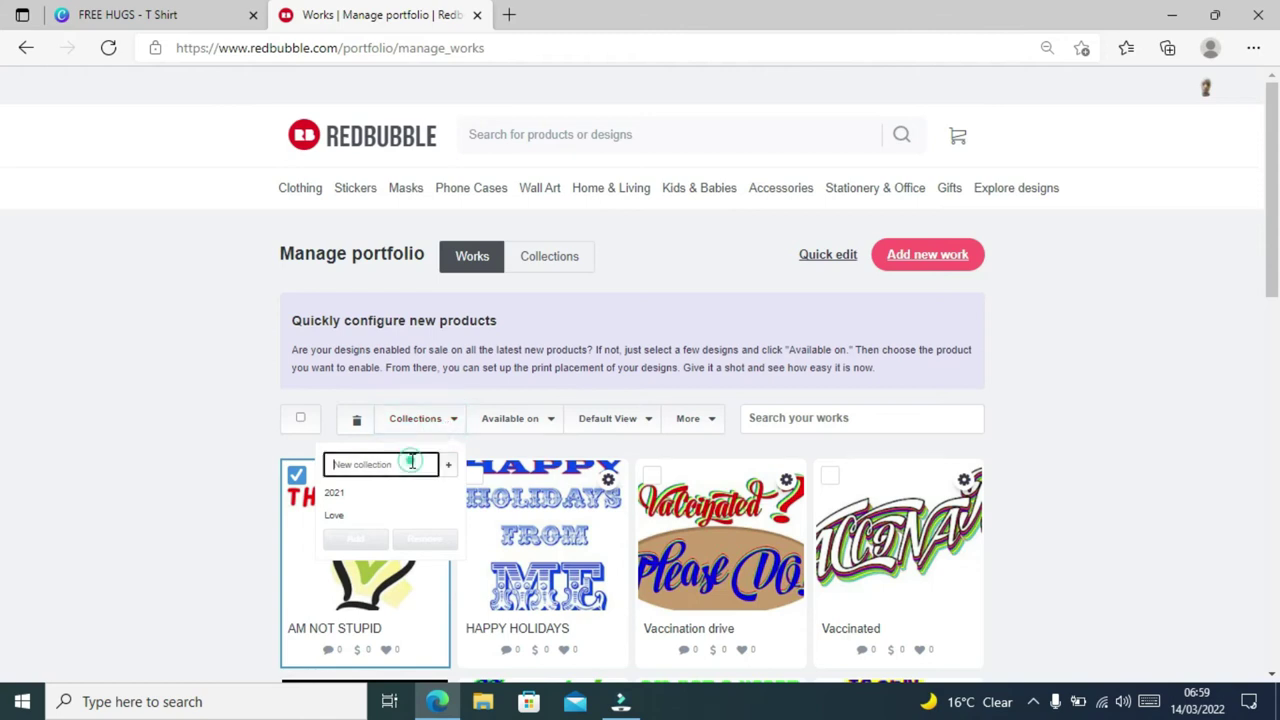
pyautogui.write('f')
pyautogui.press('BackSpace')
pyautogui.press('BackSpace')
pyautogui.press('BackSpace')
pyautogui.write('F')
pyautogui.click(449, 465)
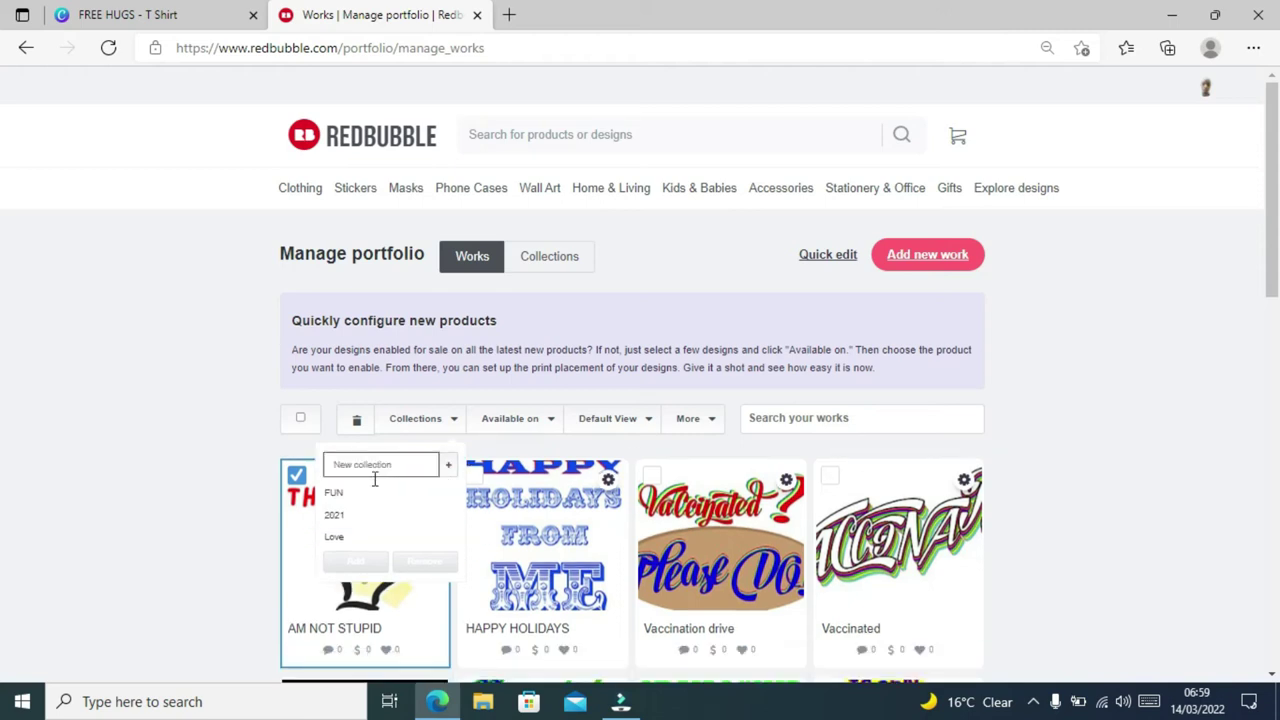
pyautogui.click(344, 496)
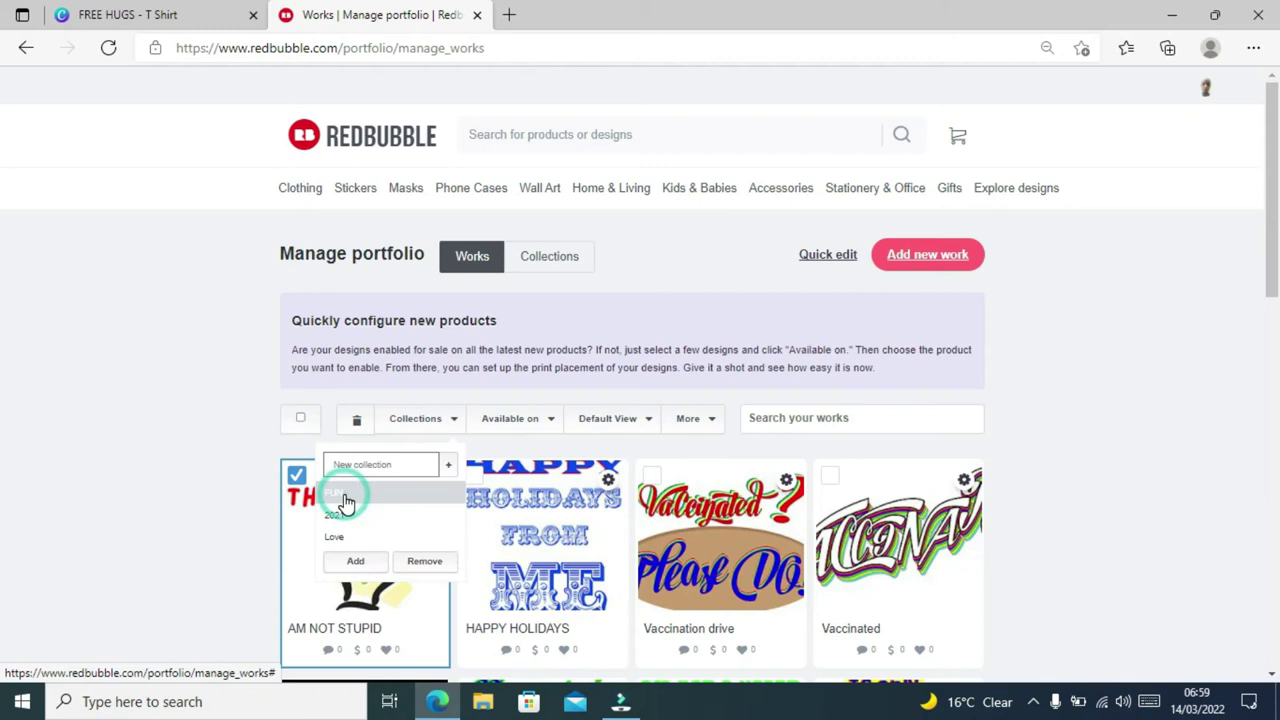
pyautogui.click(356, 563)
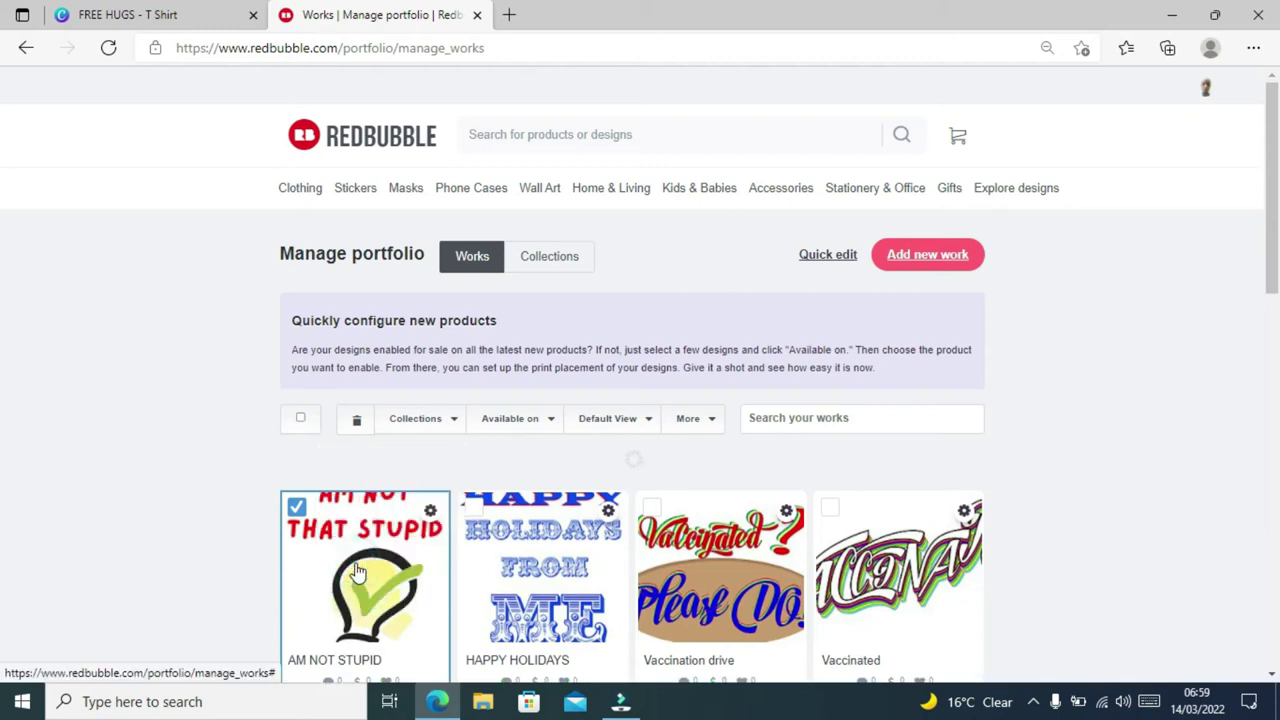
# Open the FUN collection for editing from the portfolio's collections
pyautogui.click(537, 265)
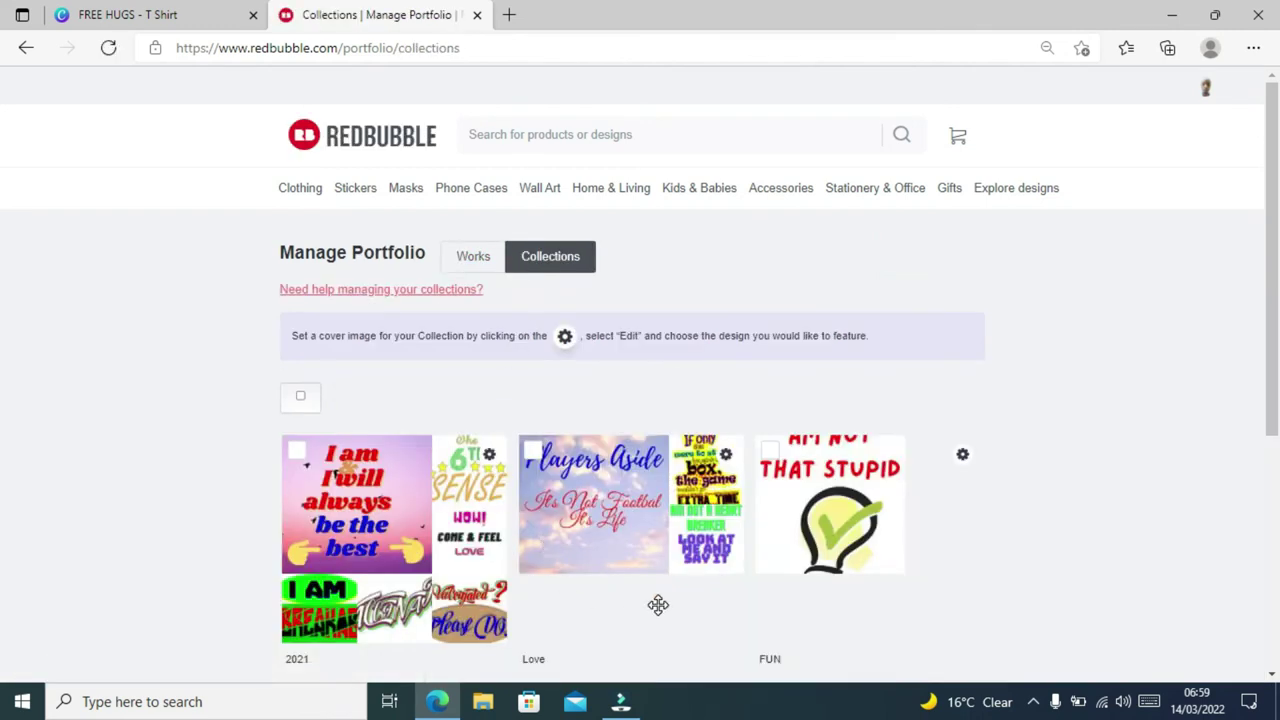
pyautogui.click(830, 531)
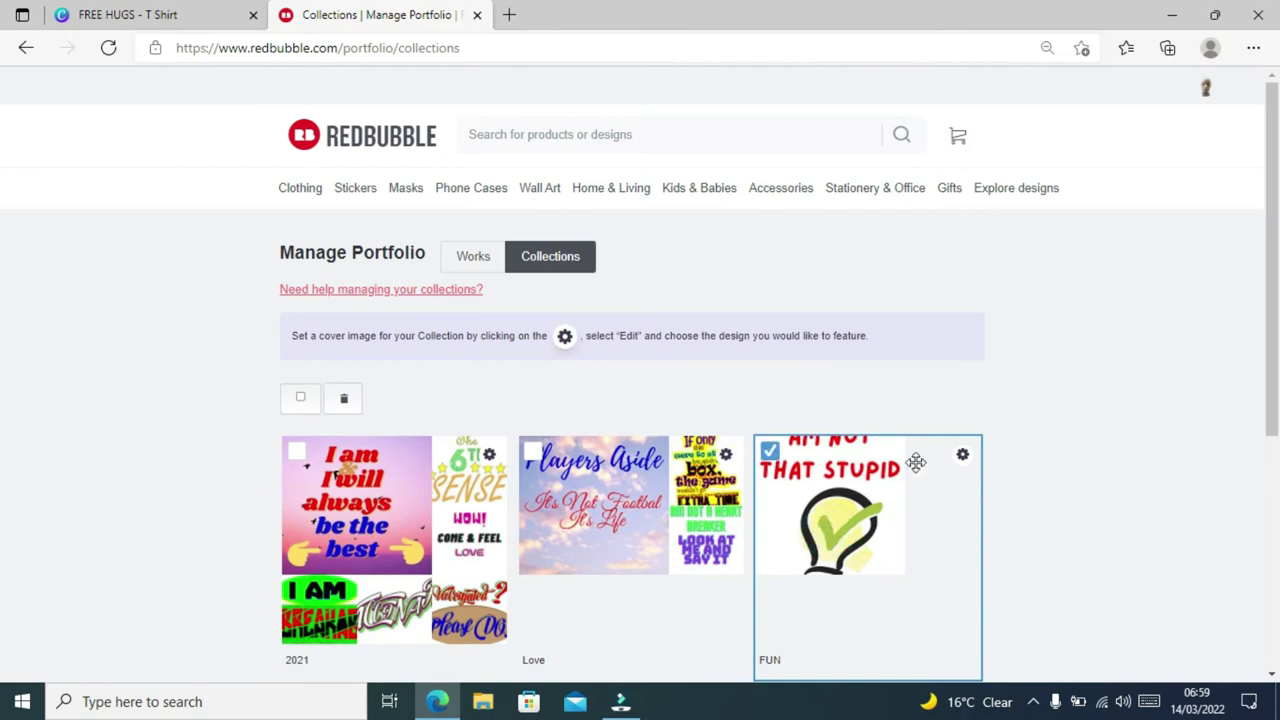
pyautogui.click(963, 457)
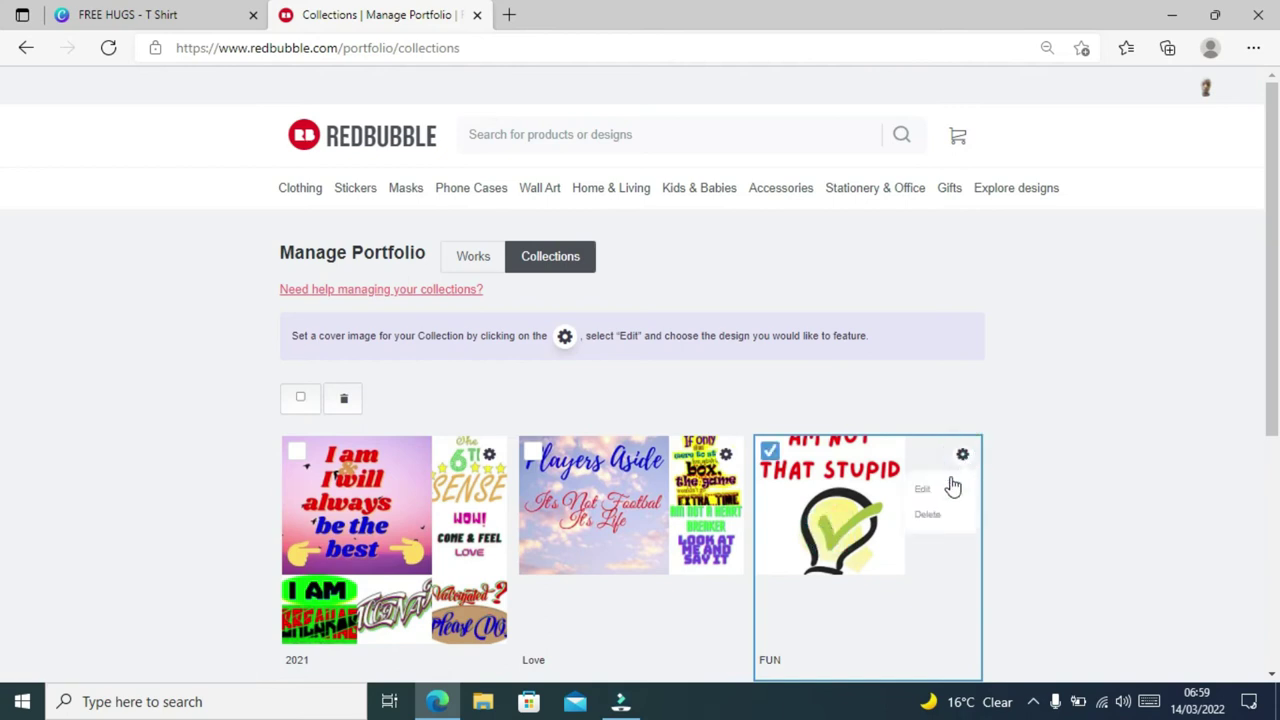
pyautogui.click(797, 648)
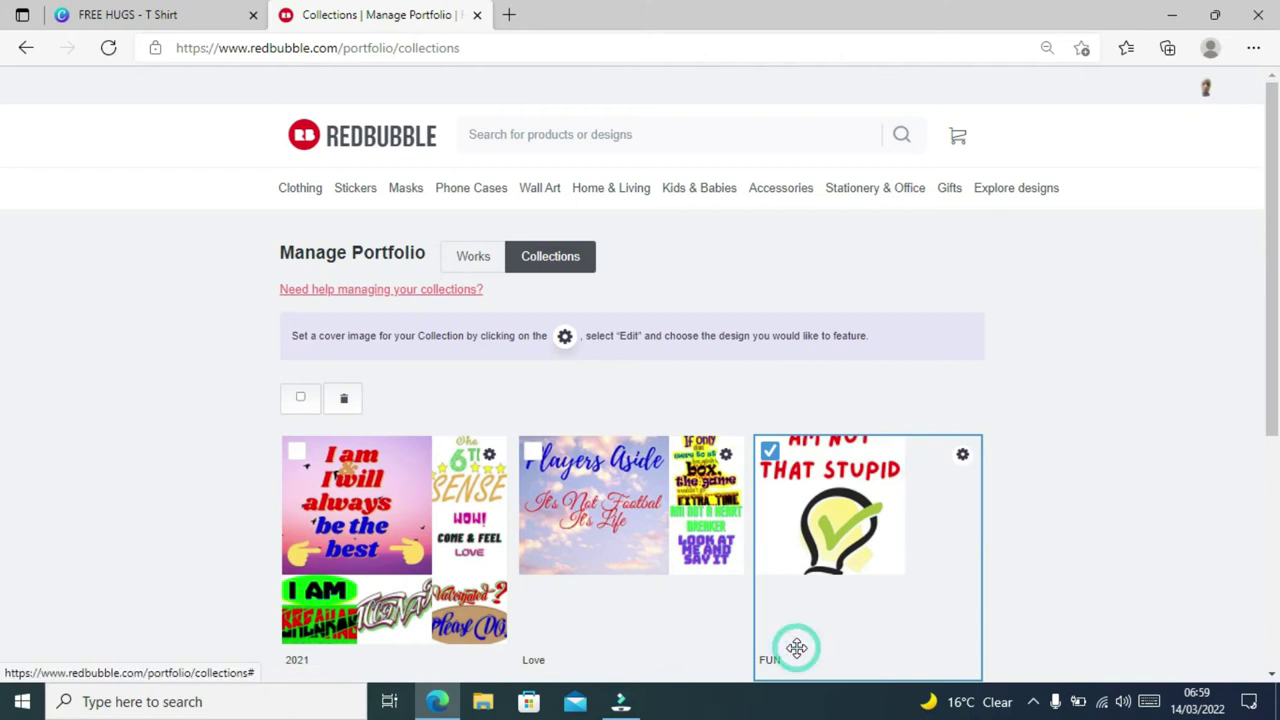
pyautogui.click(962, 453)
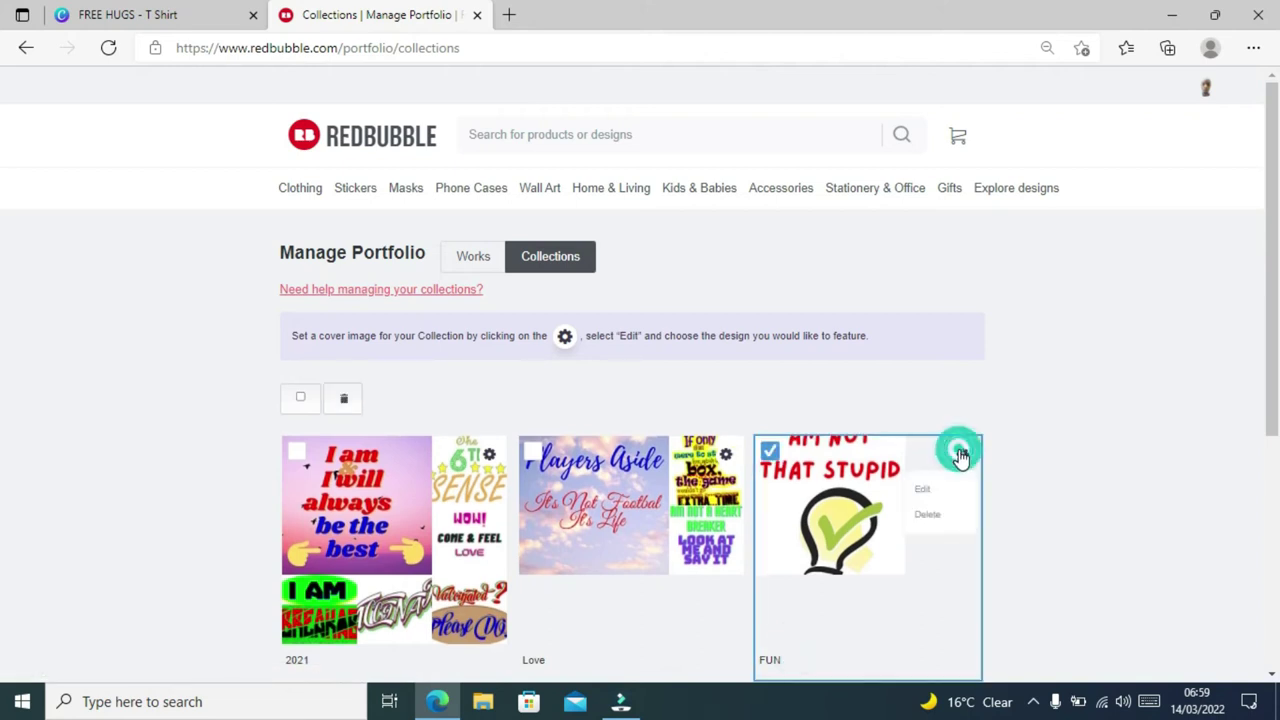
pyautogui.click(921, 492)
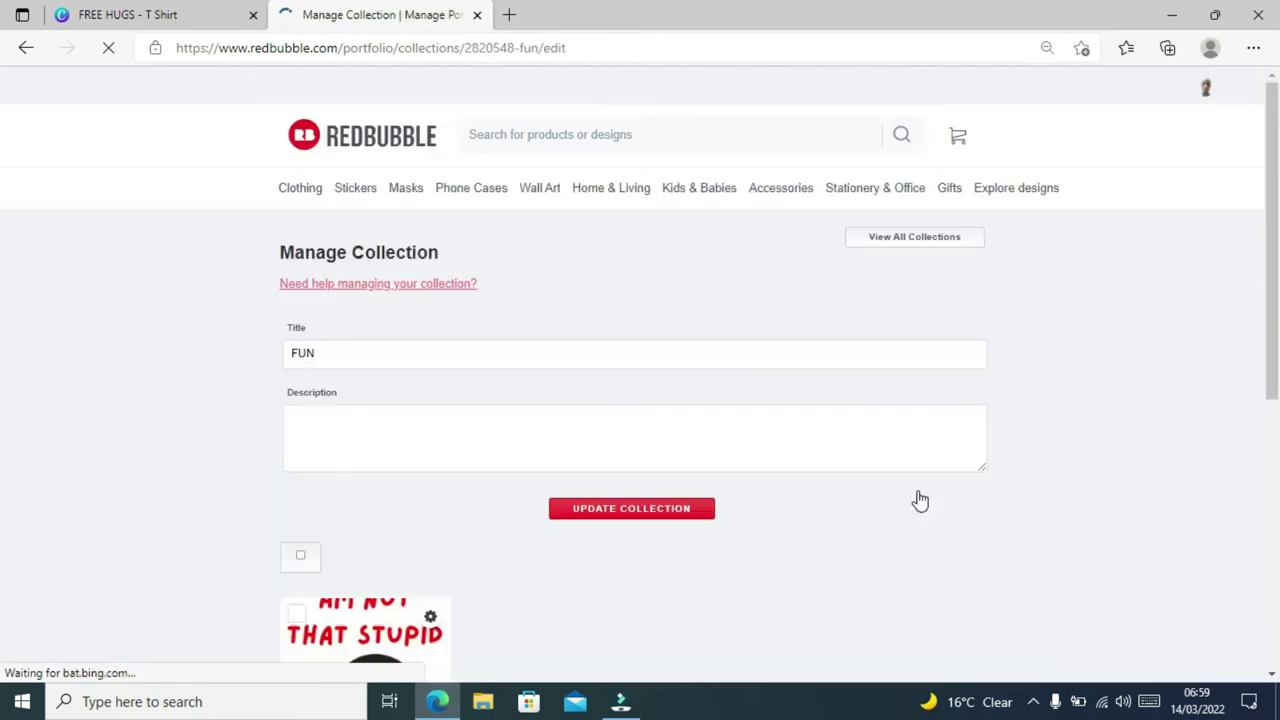
# Begin the FUN collection's description with "If looking for fun, this is the collecion for you."
pyautogui.hotkey('ctrl', '0')
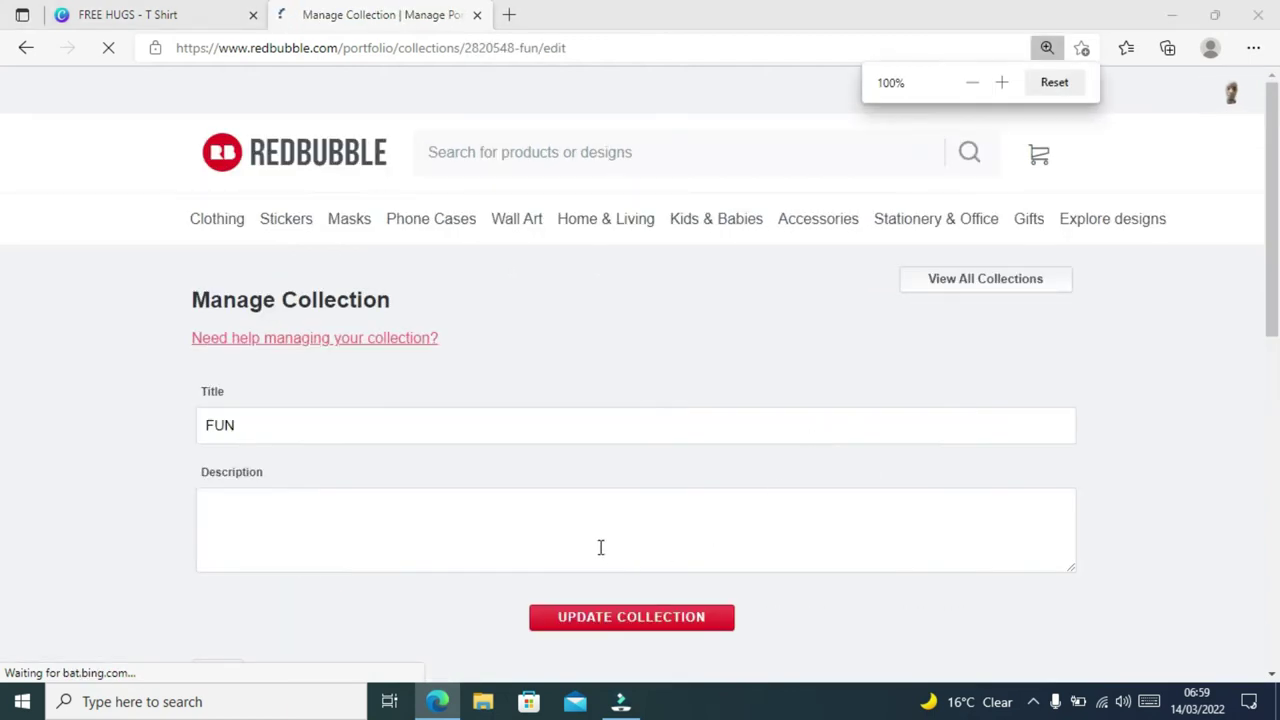
pyautogui.click(600, 547)
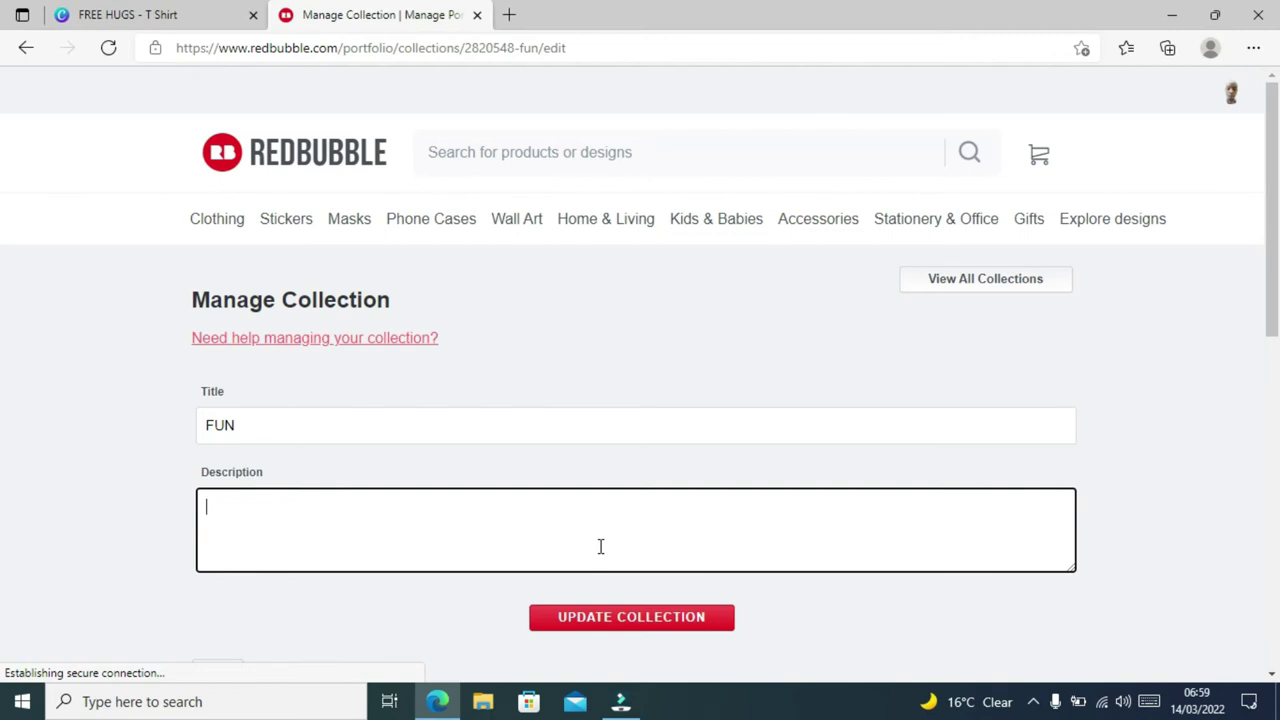
pyautogui.write('If looking for fu')
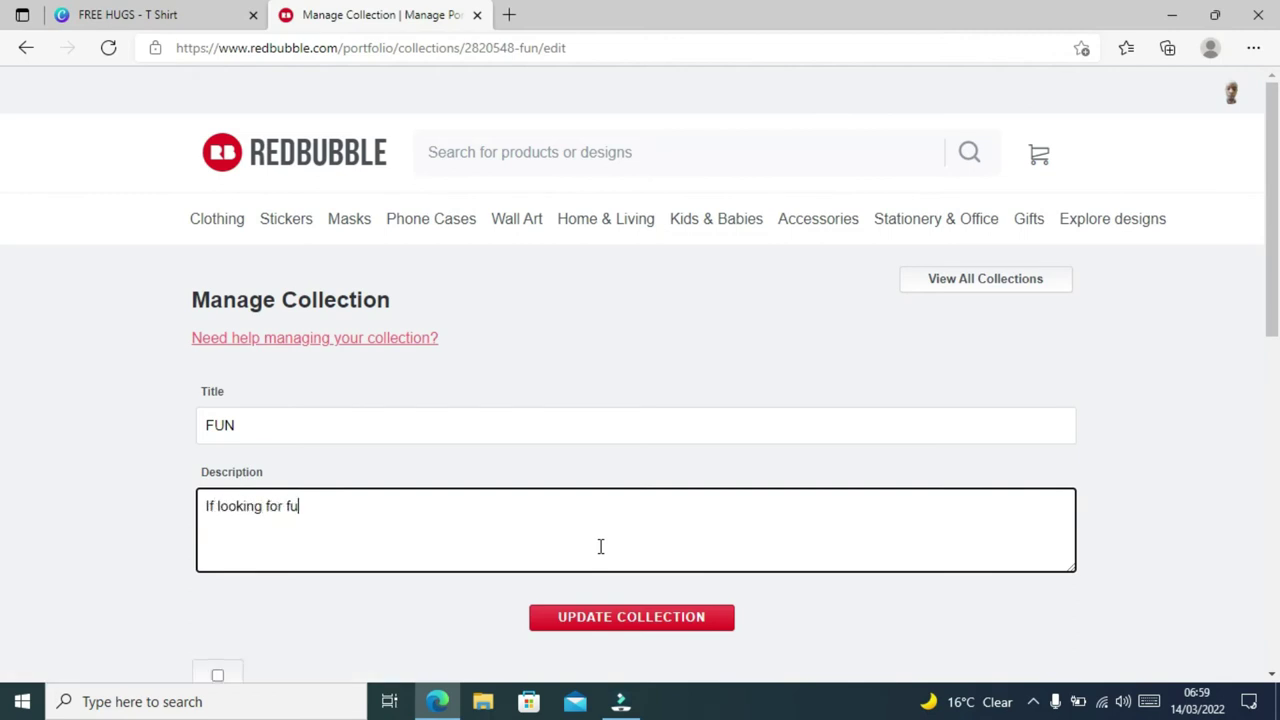
pyautogui.write('n, this is the collecion for you')
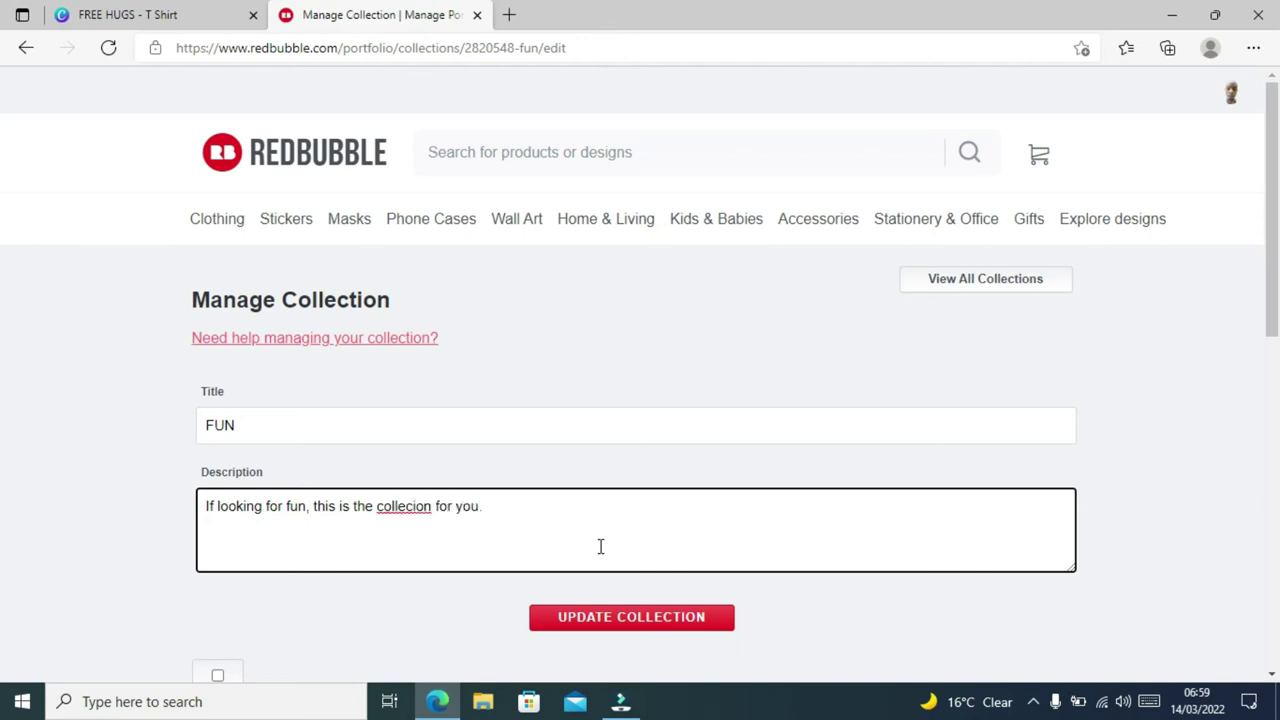
# Complete the collection's description with "Turn the message into fun and have people talking about your outfit." and update the collection
pyautogui.write('. Turn the message into')
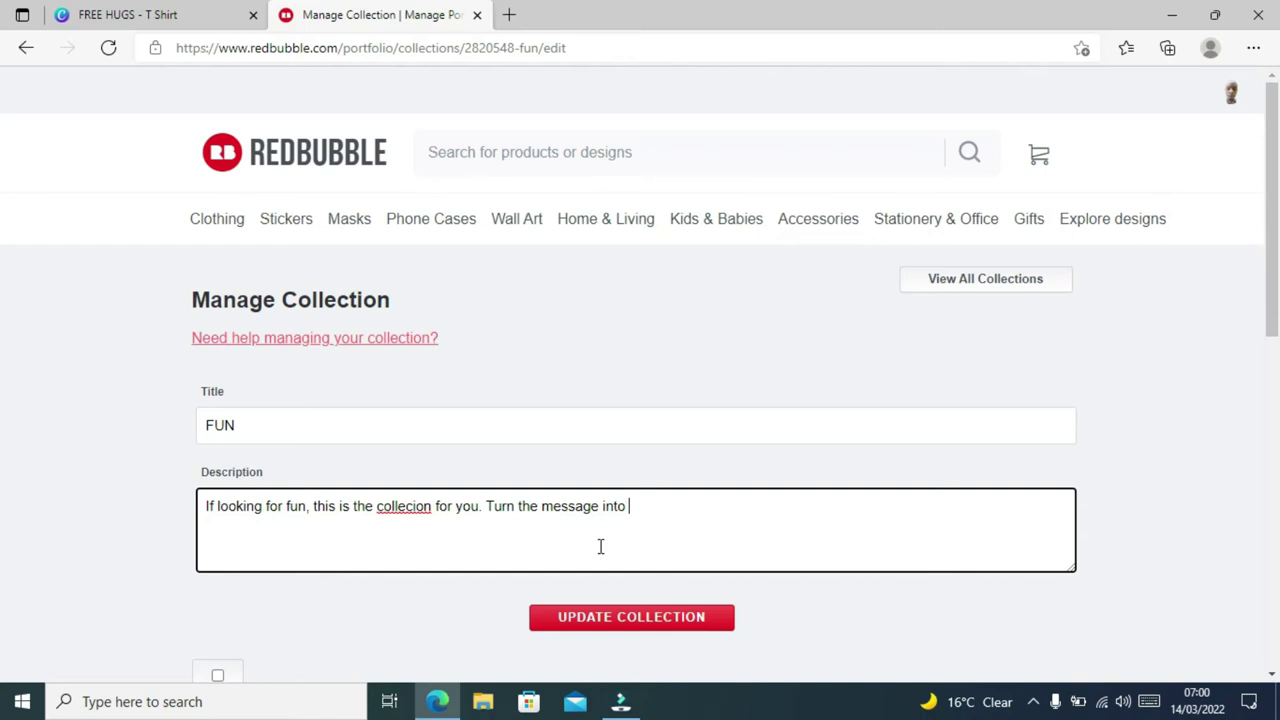
pyautogui.write(' fun and have people talking abo')
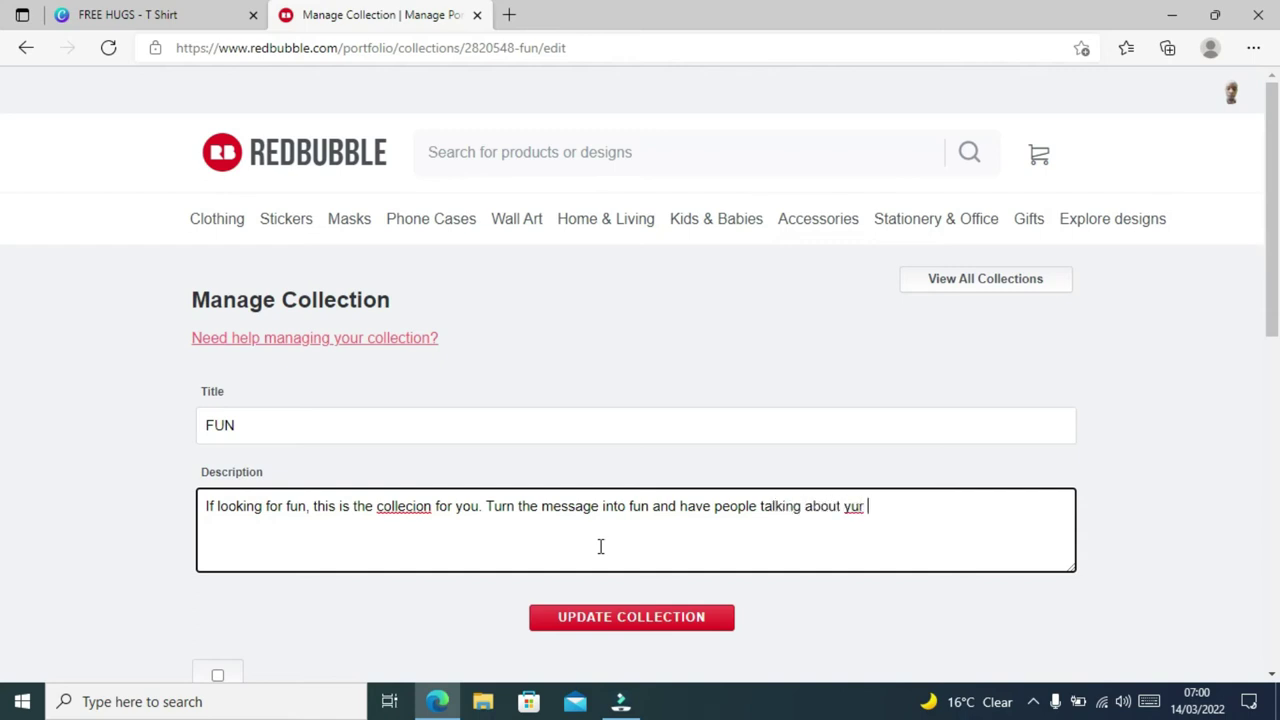
pyautogui.write('utfit.')
pyautogui.click(852, 506)
pyautogui.write('our outfit.')
pyautogui.click(645, 622)
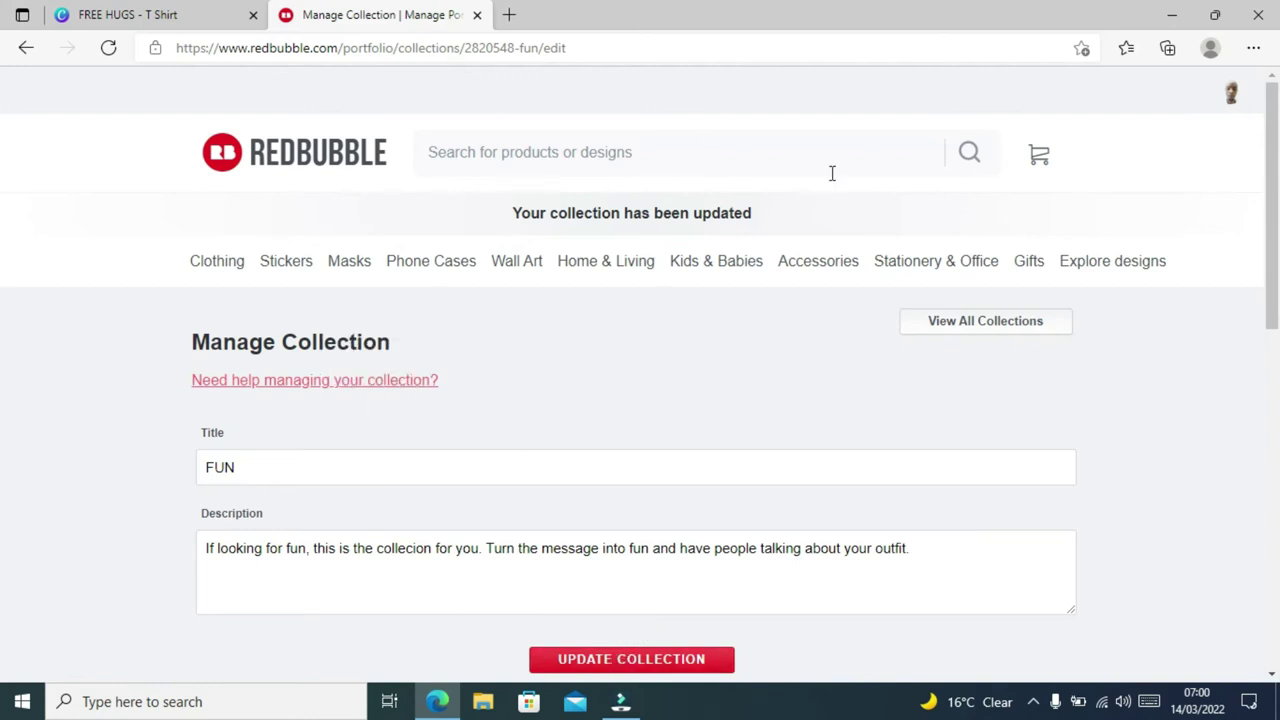
# Open the account's own shop page and look through its listed products and collections
pyautogui.moveTo(1230, 98)
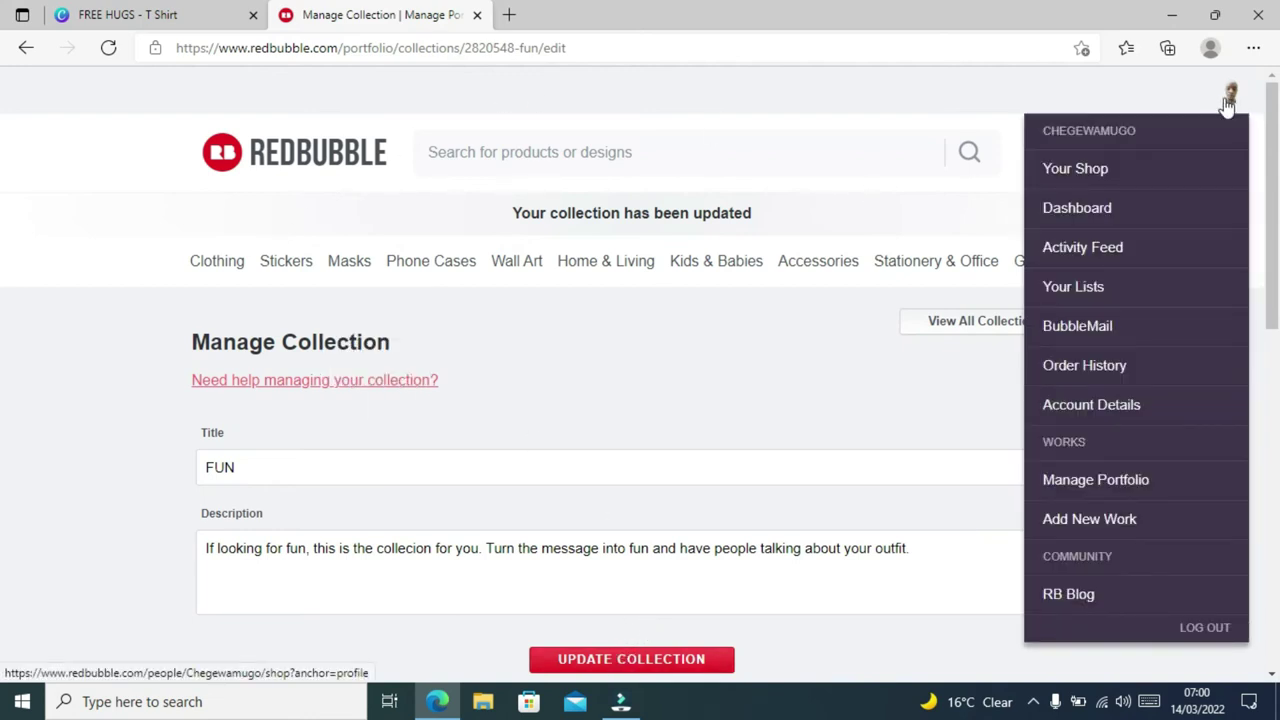
pyautogui.click(1096, 179)
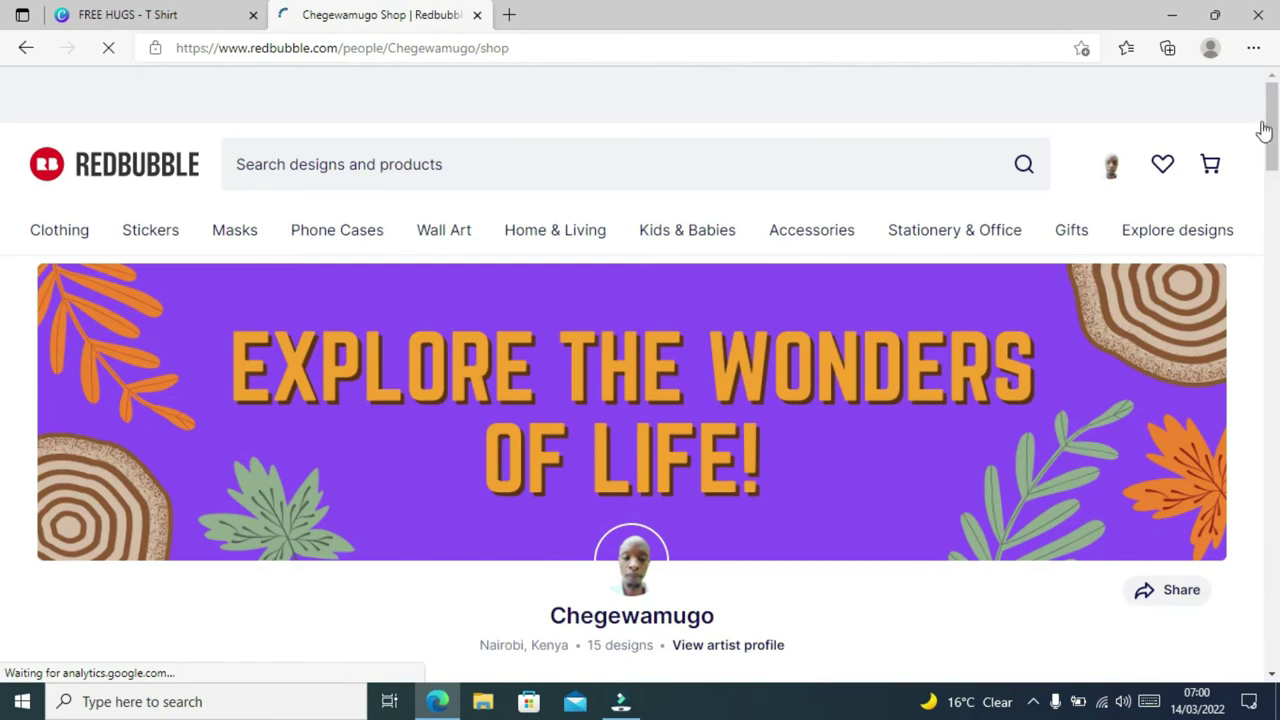
pyautogui.moveTo(1266, 130); pyautogui.dragTo(1270, 375)
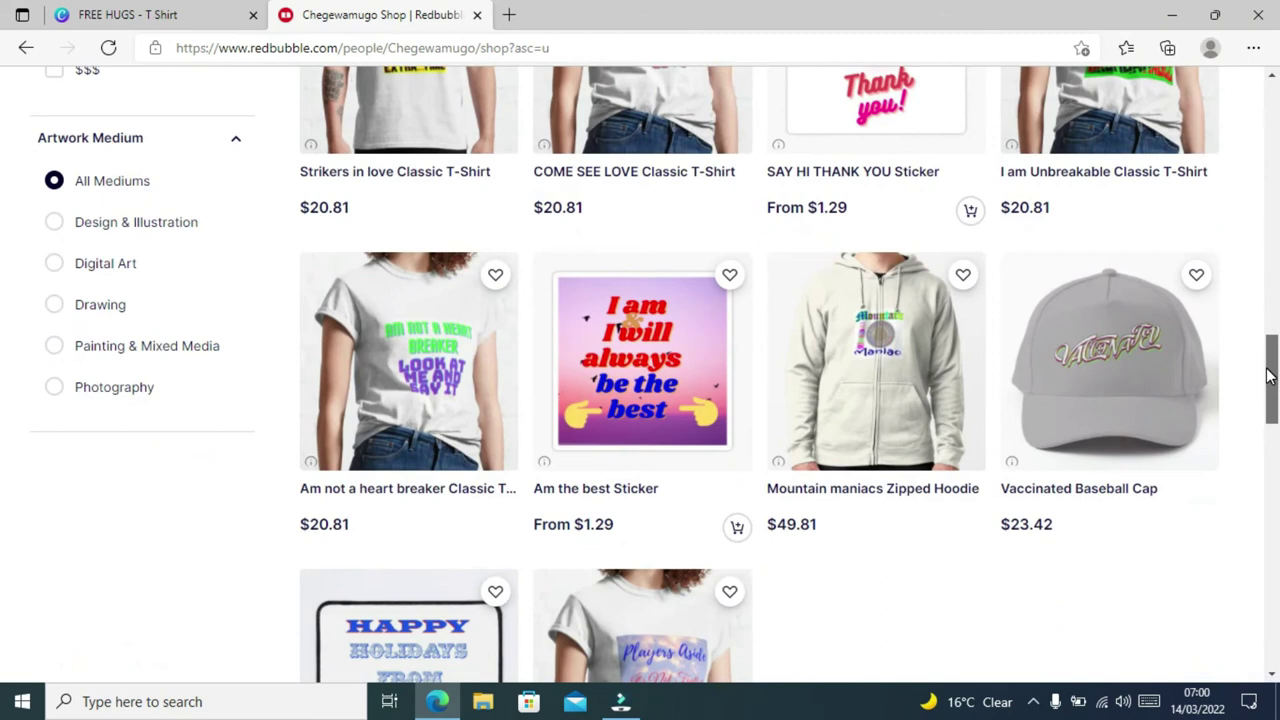
pyautogui.scroll(-4, 0, 400)
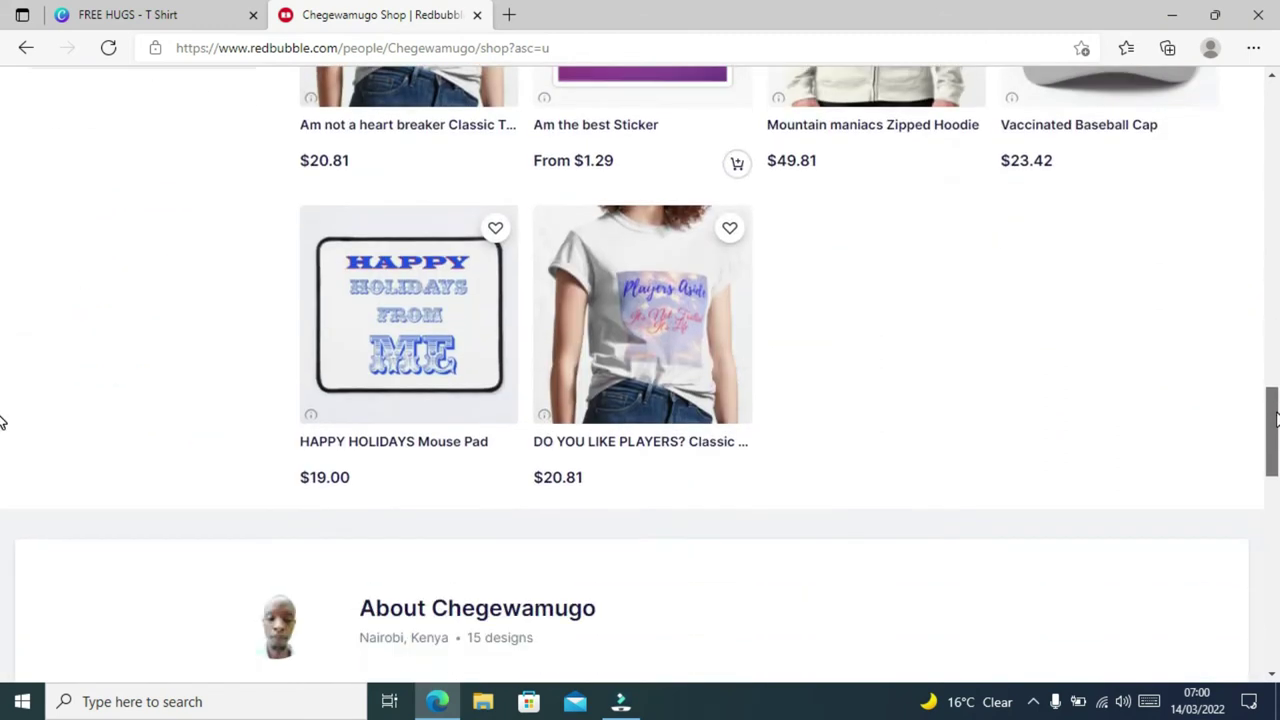
pyautogui.scroll(-6, 0, 430)
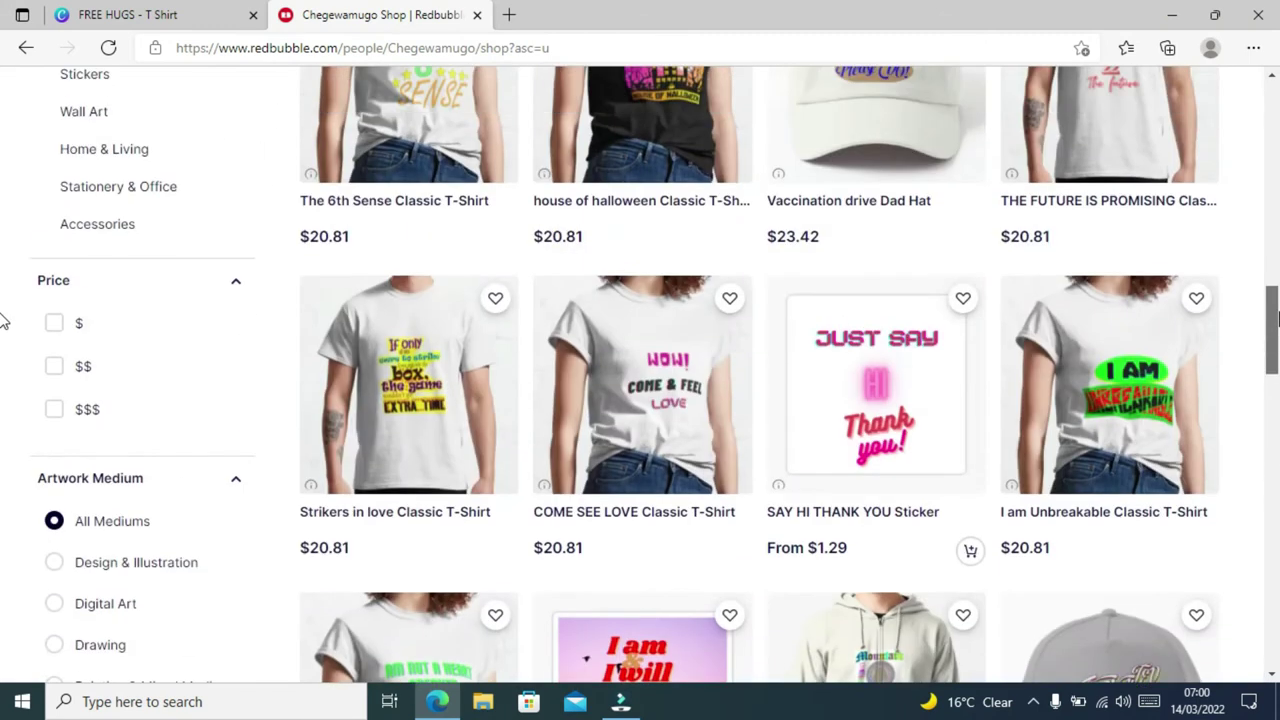
pyautogui.scroll(3, 5, 320)
pyautogui.scroll(3, 0, 287)
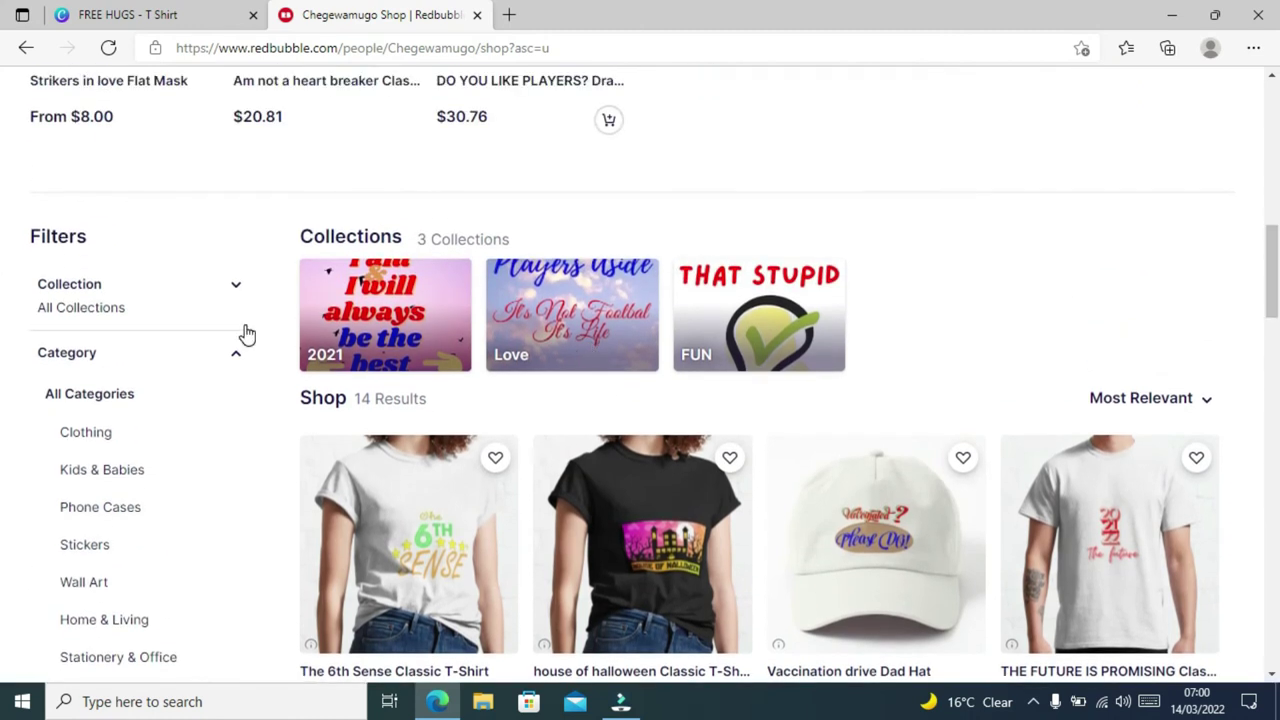
# Filter the shop's products by the FUN collection and check the resulting page
pyautogui.click(240, 287)
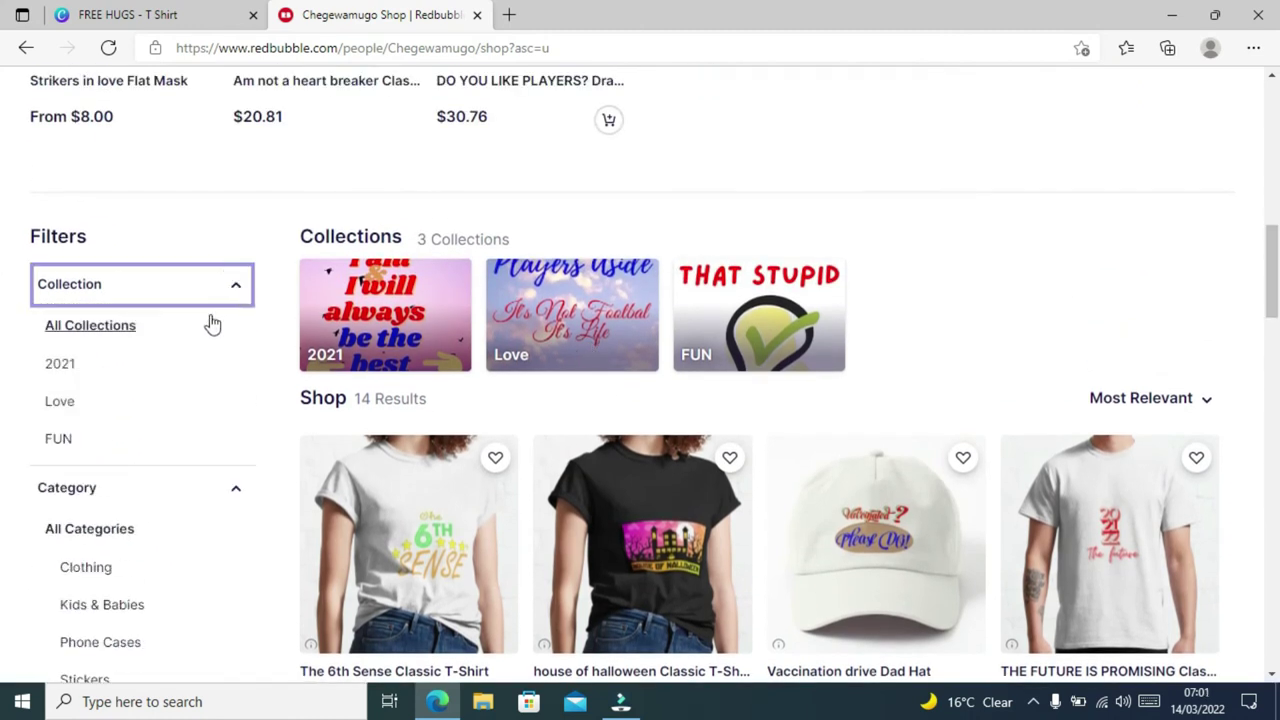
pyautogui.click(88, 454)
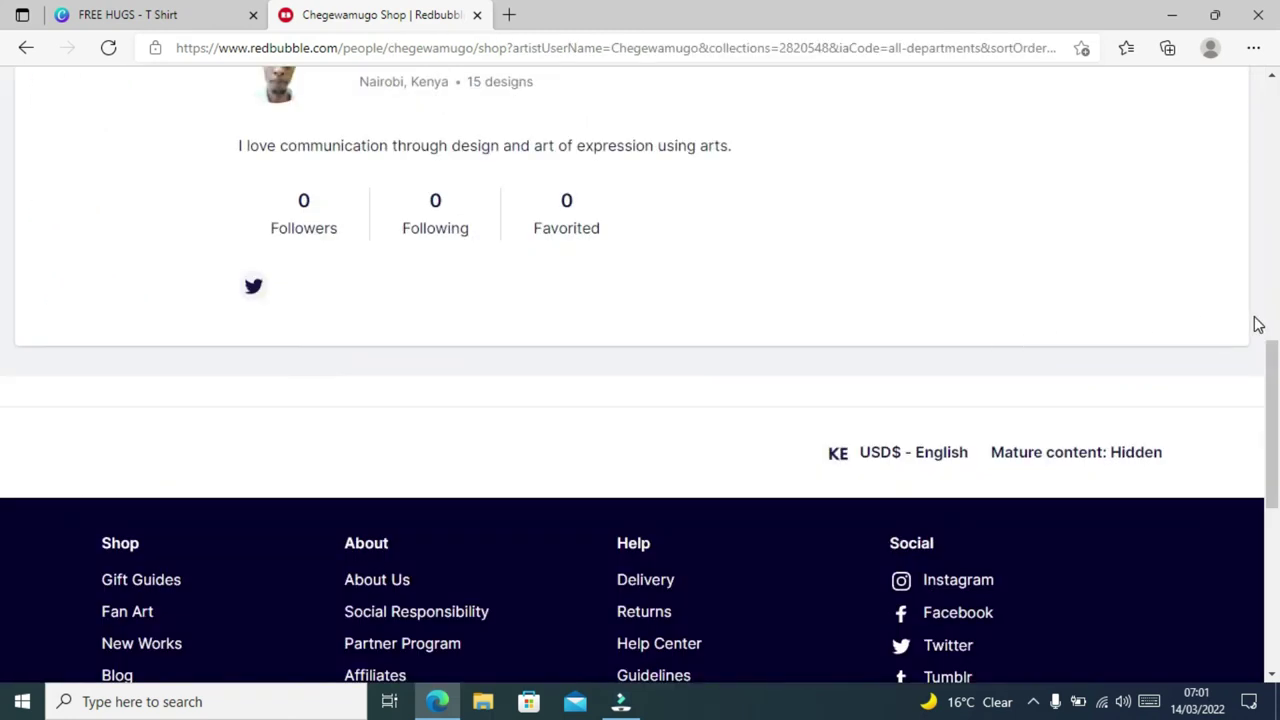
pyautogui.moveTo(1274, 405); pyautogui.dragTo(1276, 262)
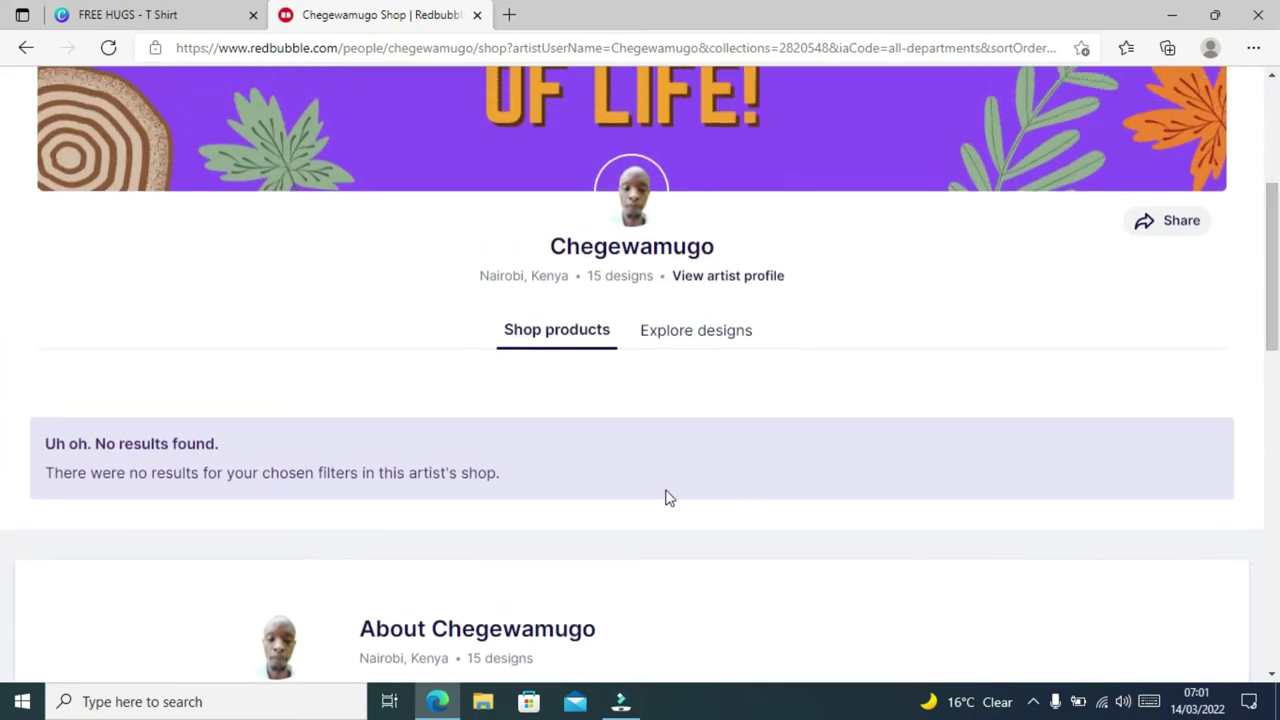
pyautogui.moveTo(540, 472); pyautogui.dragTo(114, 484)
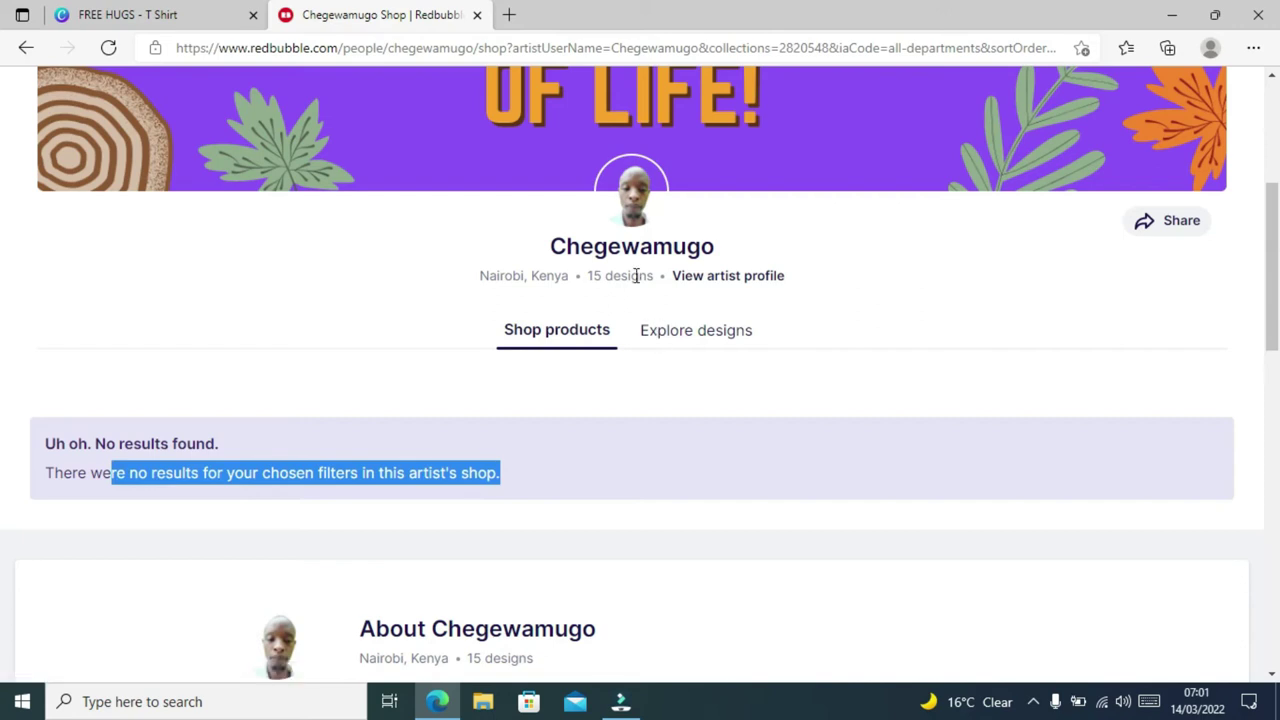
pyautogui.click(737, 281)
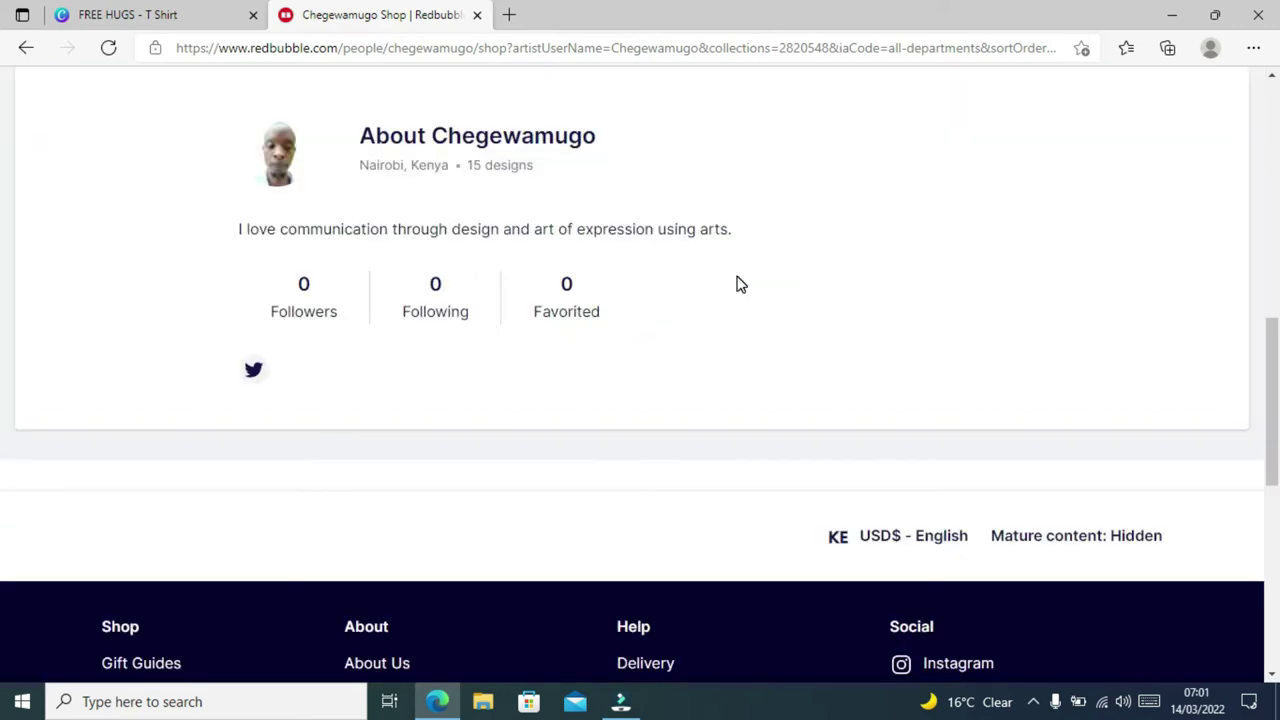
pyautogui.moveTo(1277, 410); pyautogui.dragTo(1275, 188)
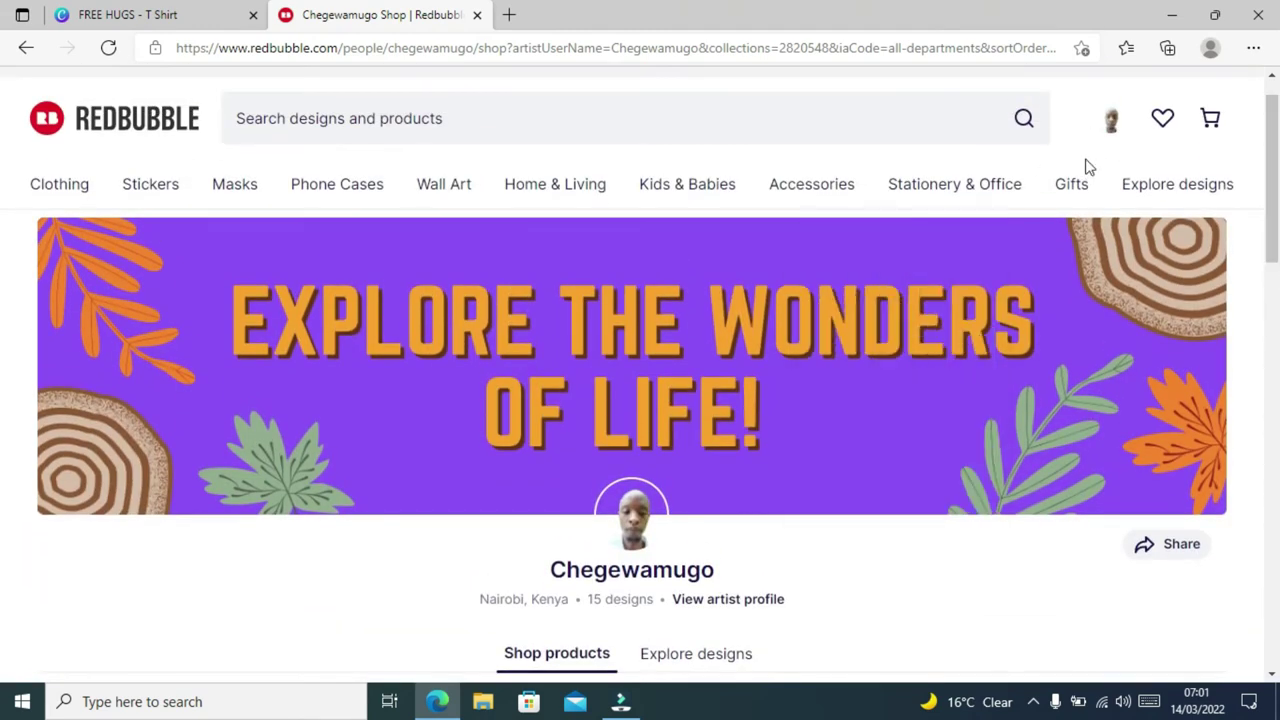
# Start adding a new work from the account options and upload the FREE HUGS avocado design image
pyautogui.click(1113, 121)
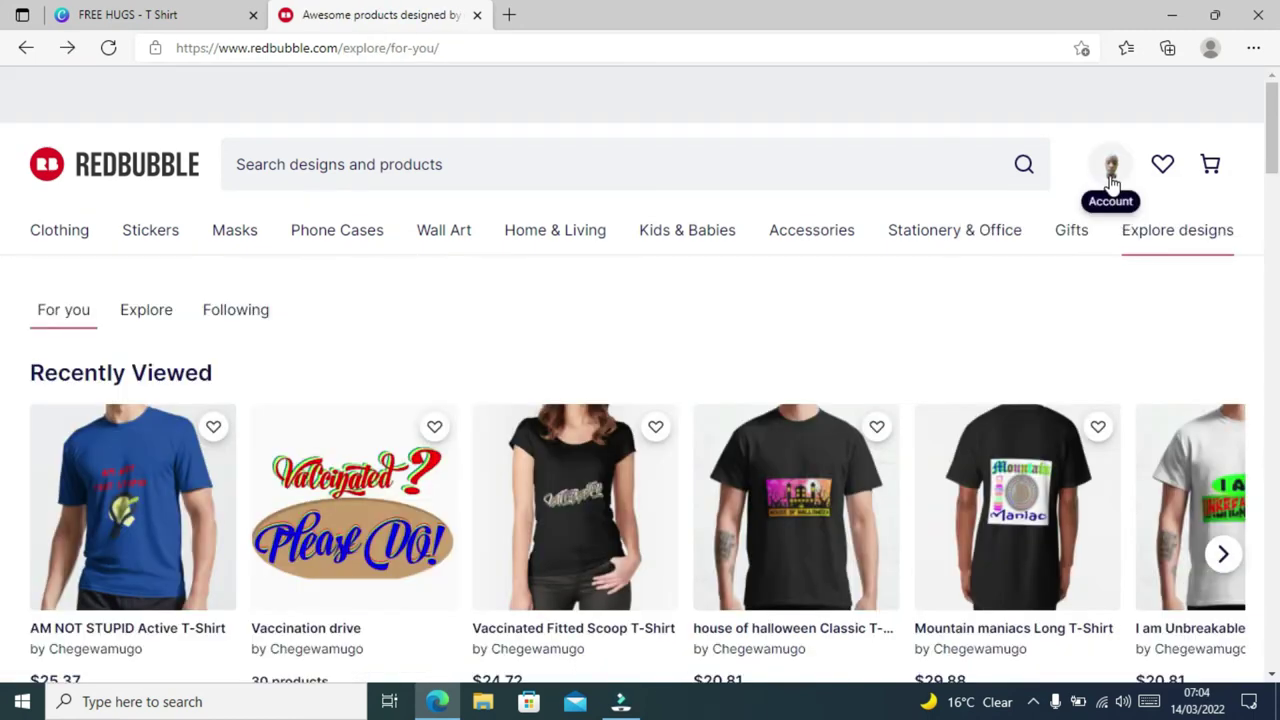
pyautogui.click(1112, 175)
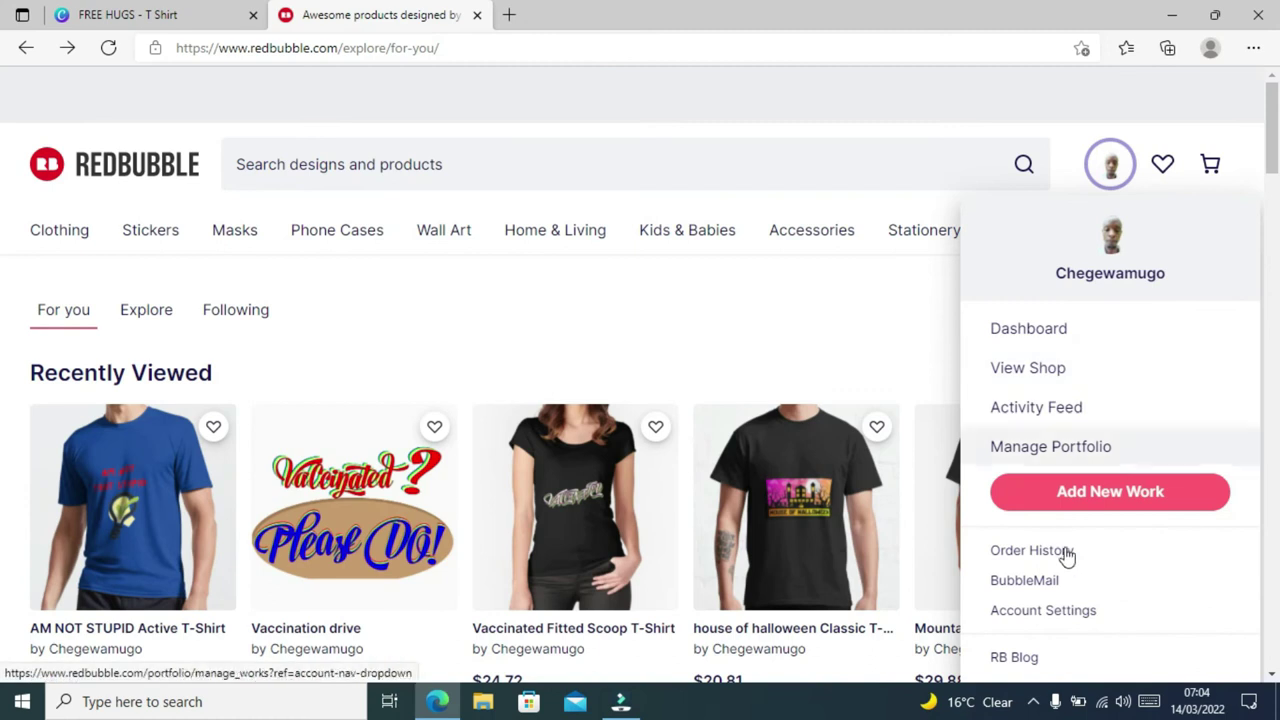
pyautogui.click(1065, 505)
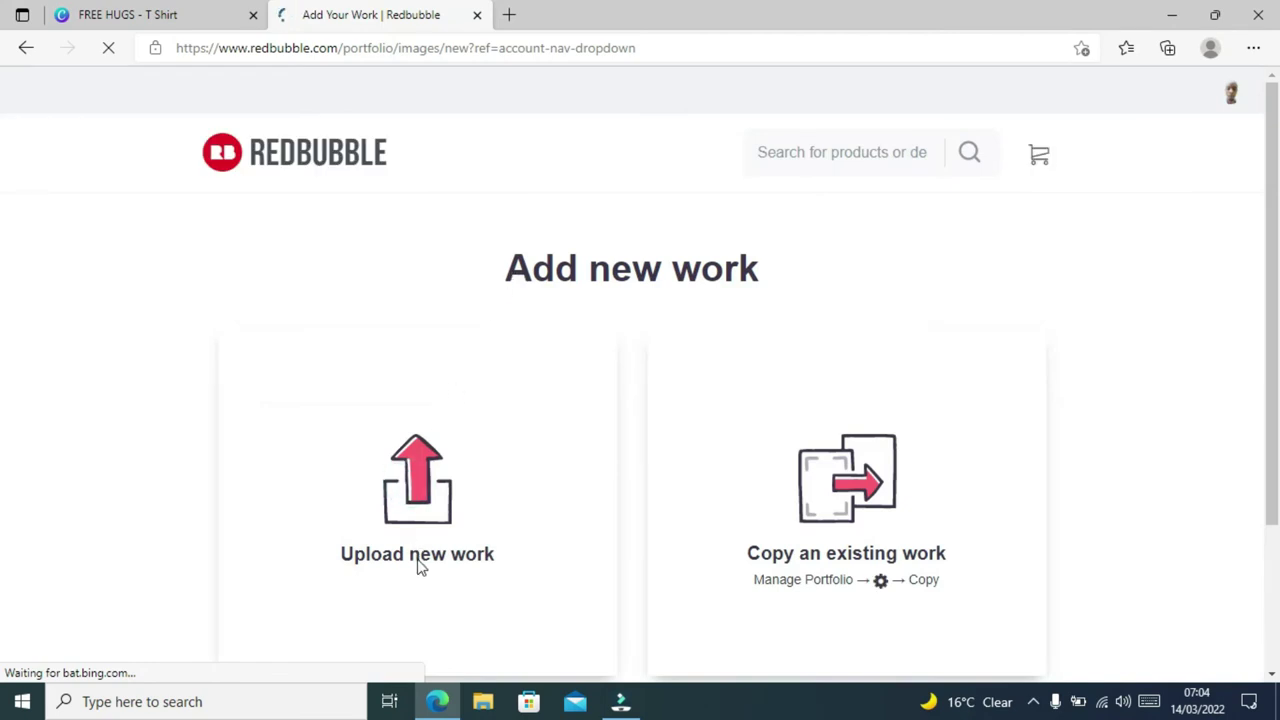
pyautogui.click(417, 492)
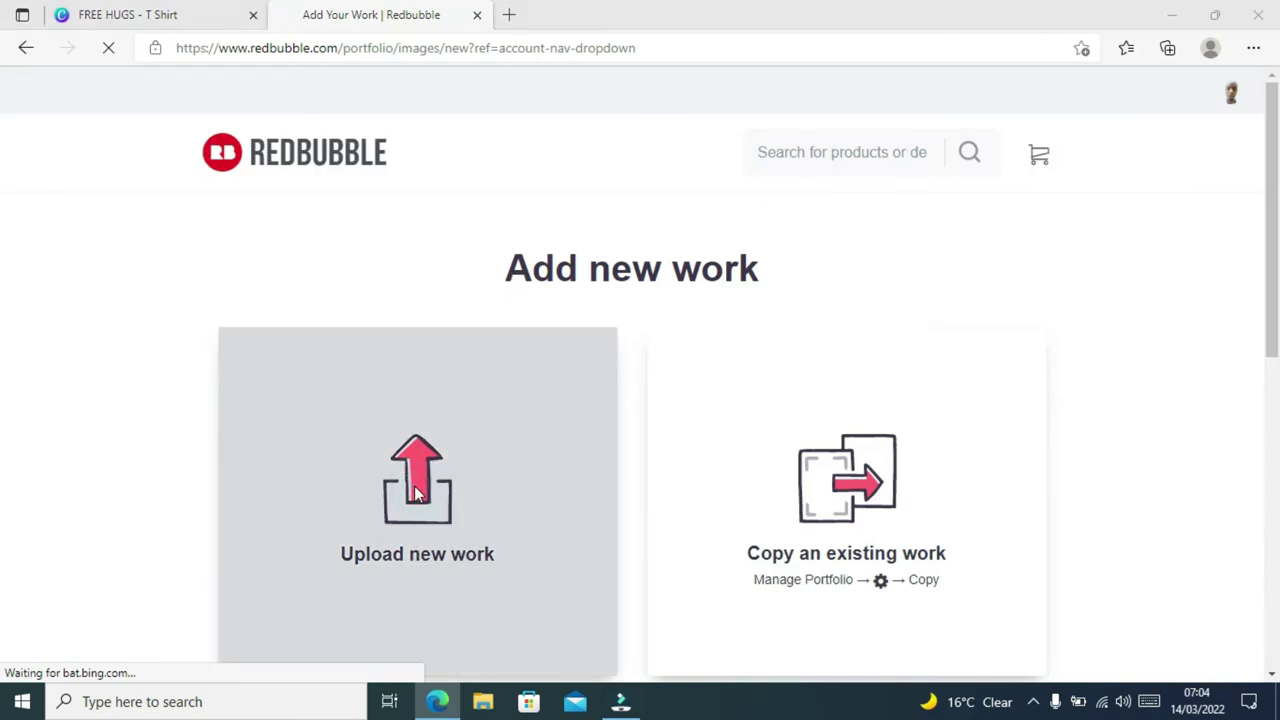
pyautogui.click(328, 168)
pyautogui.doubleClick(328, 168)
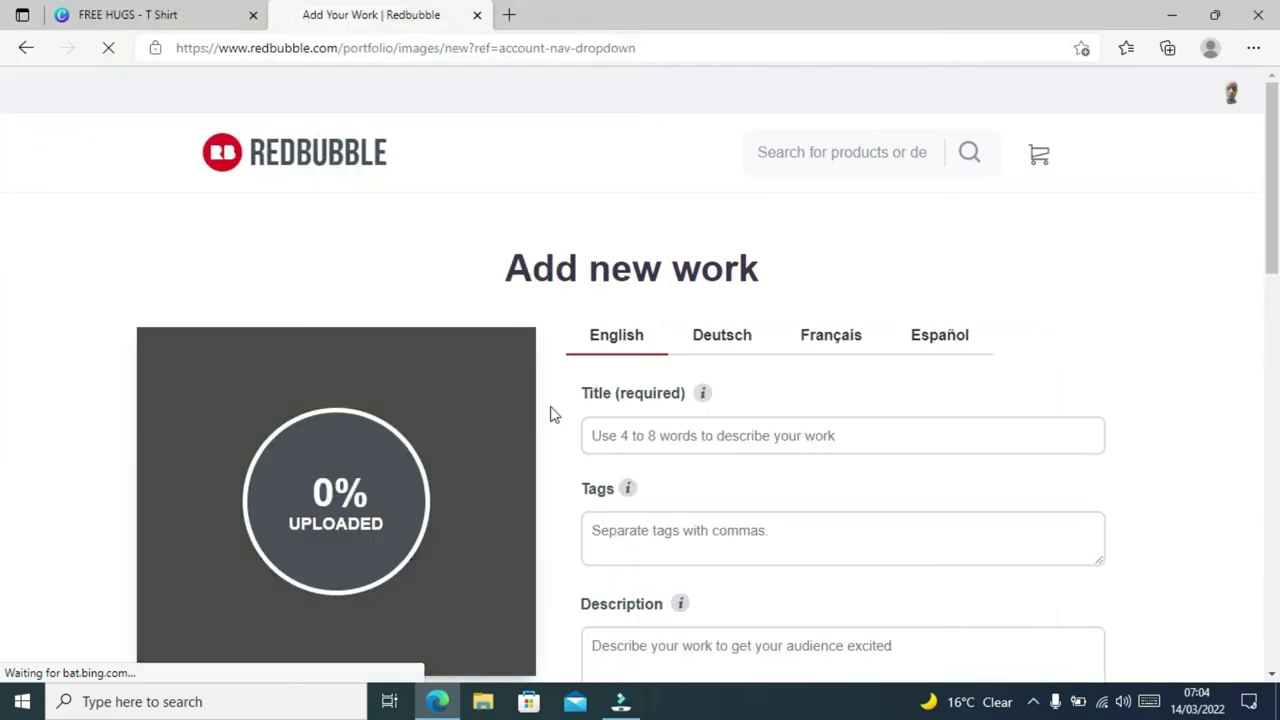
# Title the new work FREE HUGS and enter the tags free,hugs,love,ukraine,russia,peace
pyautogui.click(620, 435)
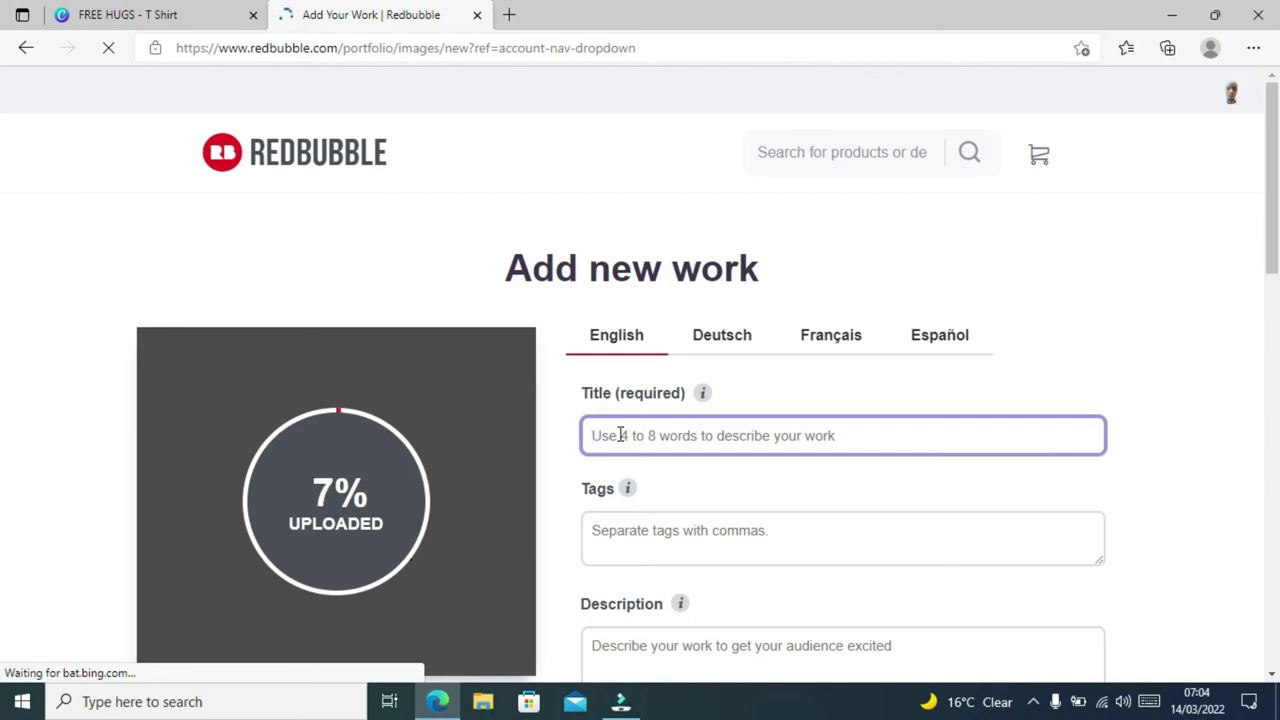
pyautogui.write('FREE HUGS')
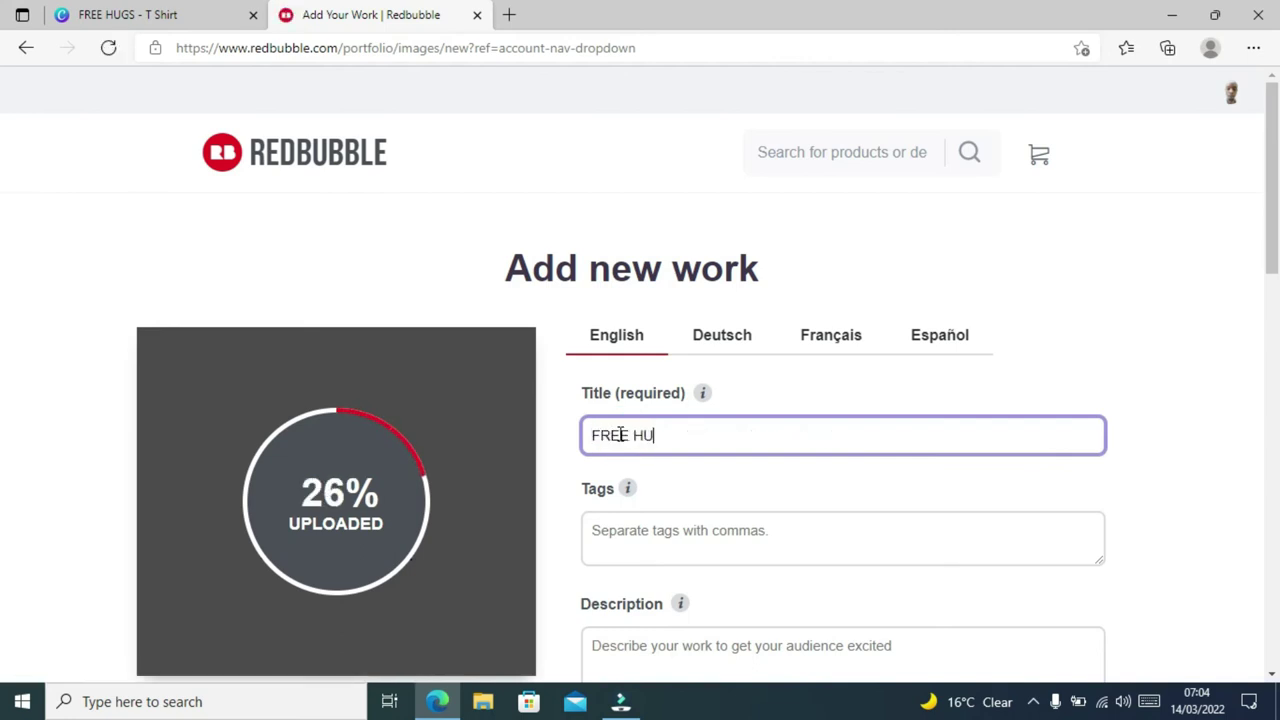
pyautogui.click(652, 546)
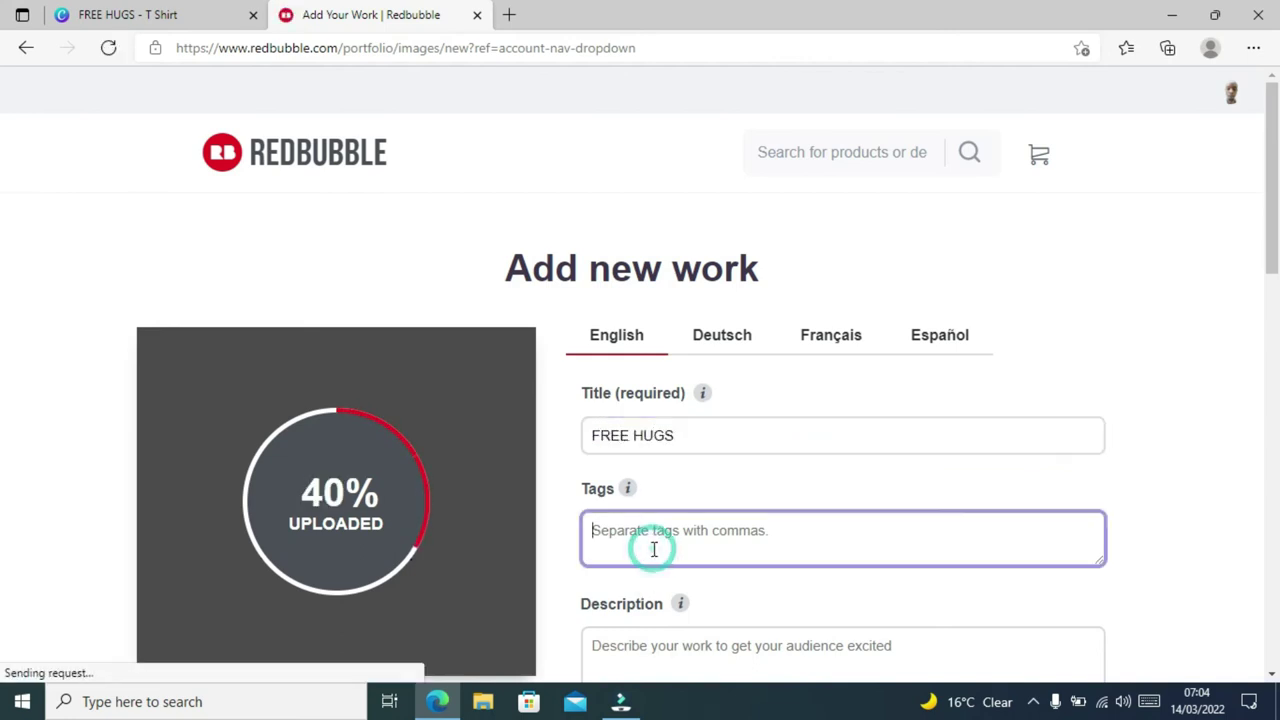
pyautogui.write('free, ')
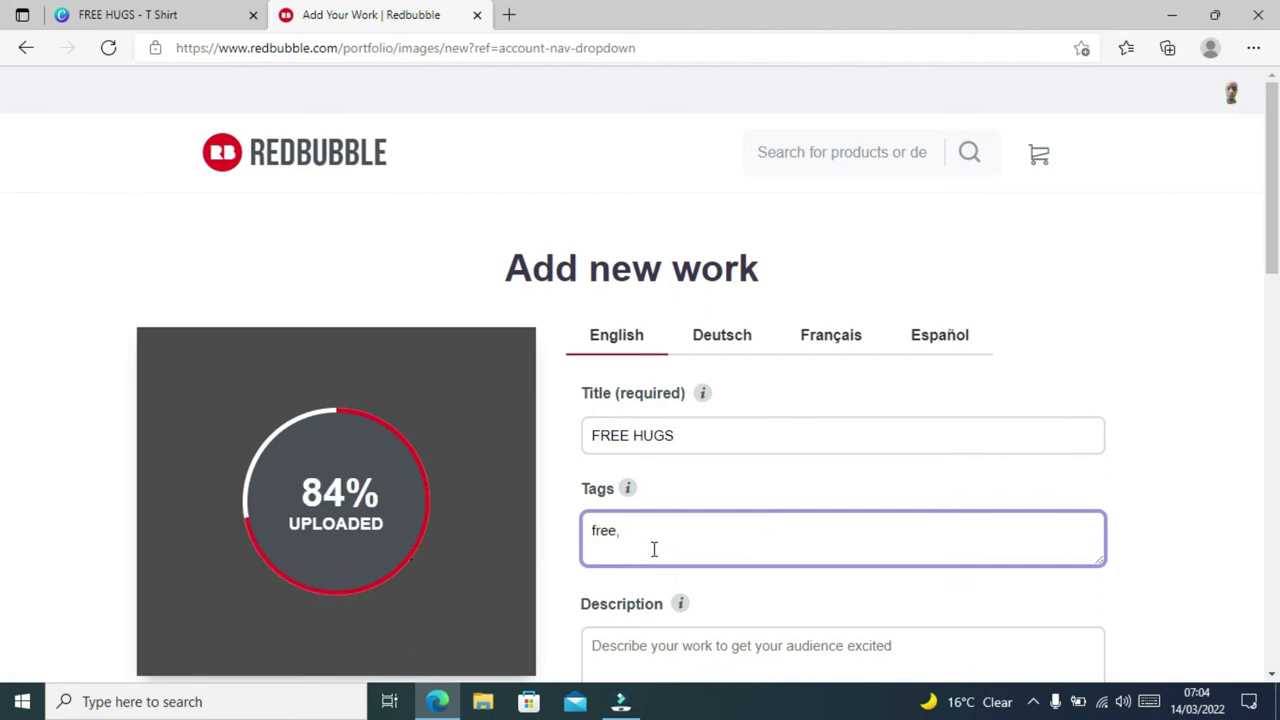
pyautogui.write('hugs,love,')
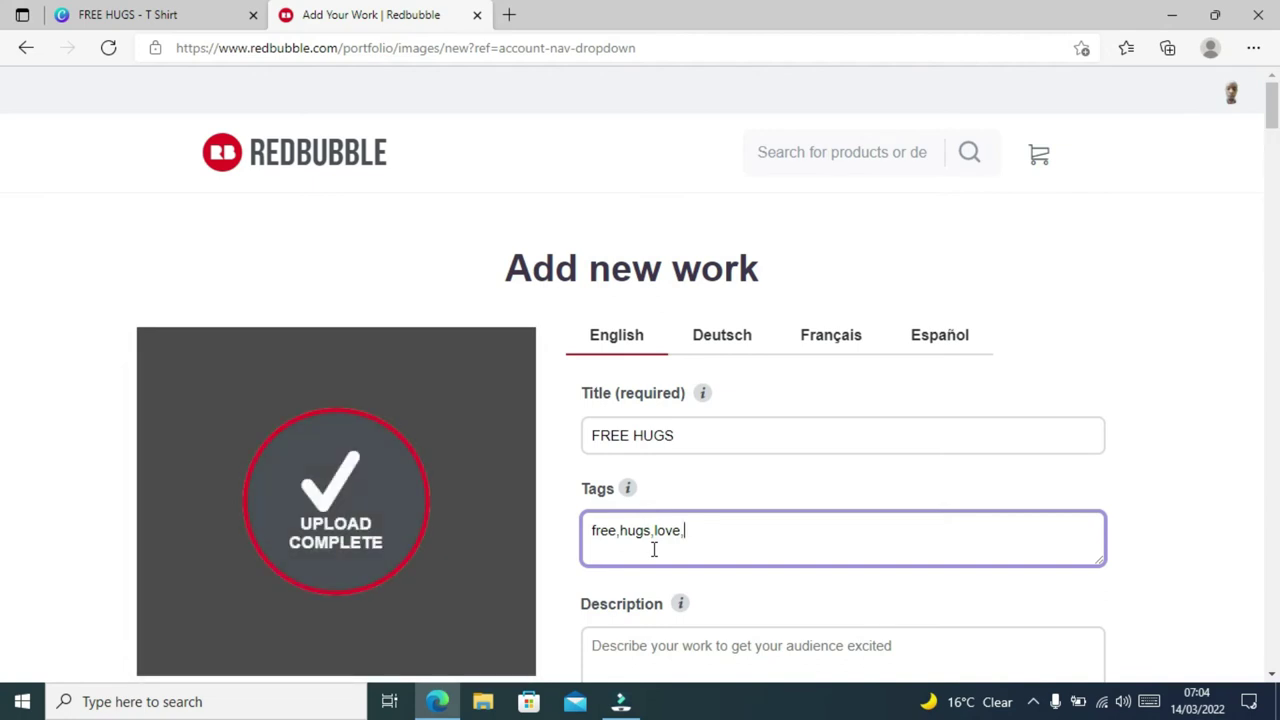
pyautogui.write('ukraine')
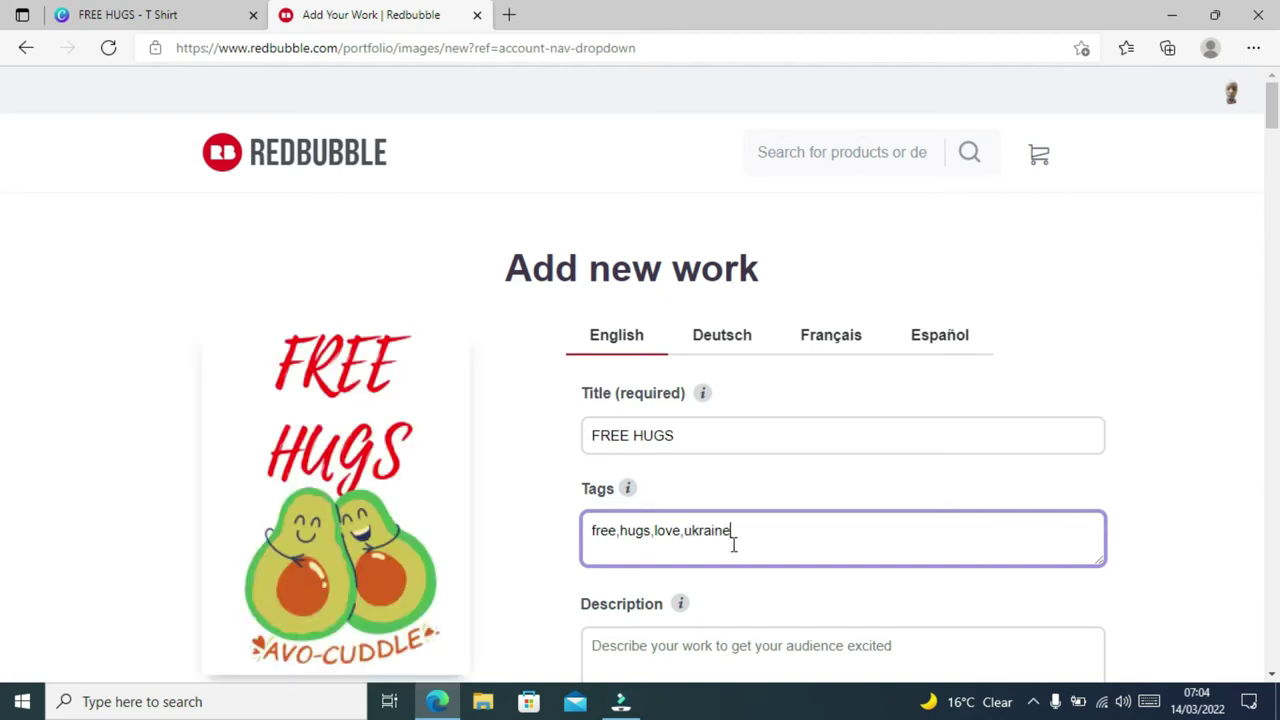
pyautogui.write(',russia,peace')
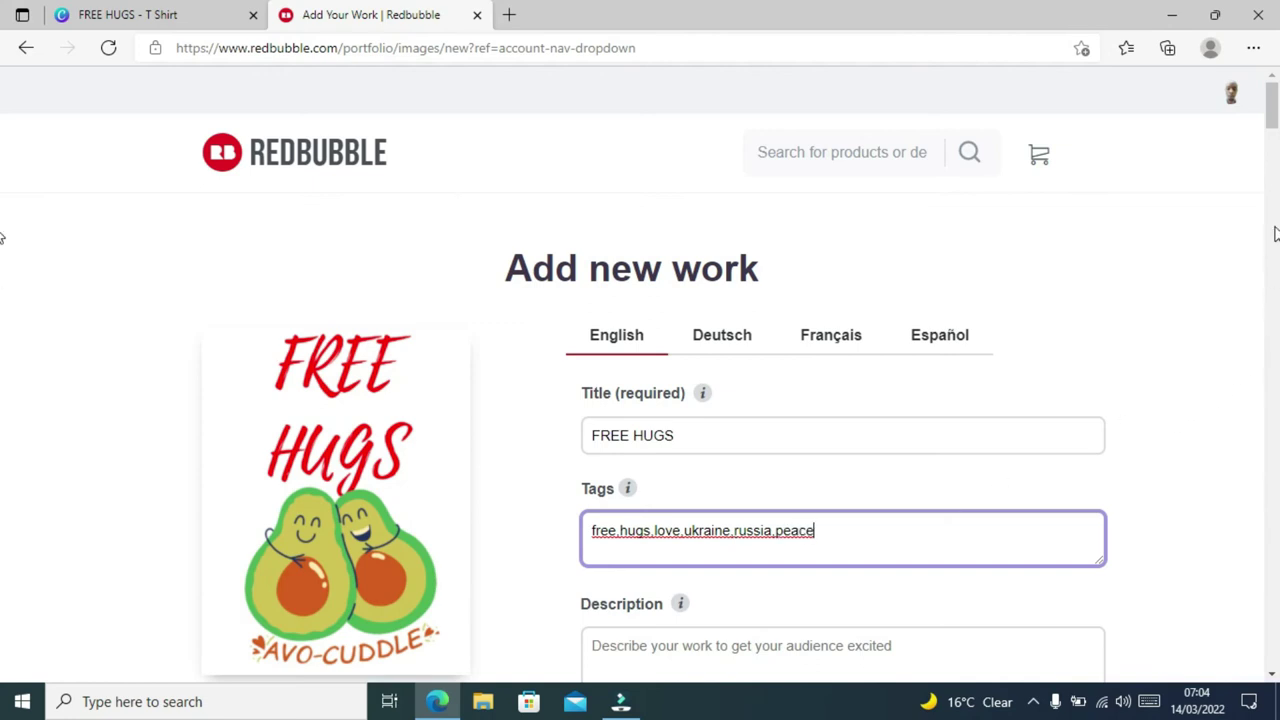
# Begin the work's description with "Make people feel loved by showing them you have feelings in your heart."
pyautogui.scroll(-3, 1266, 104)
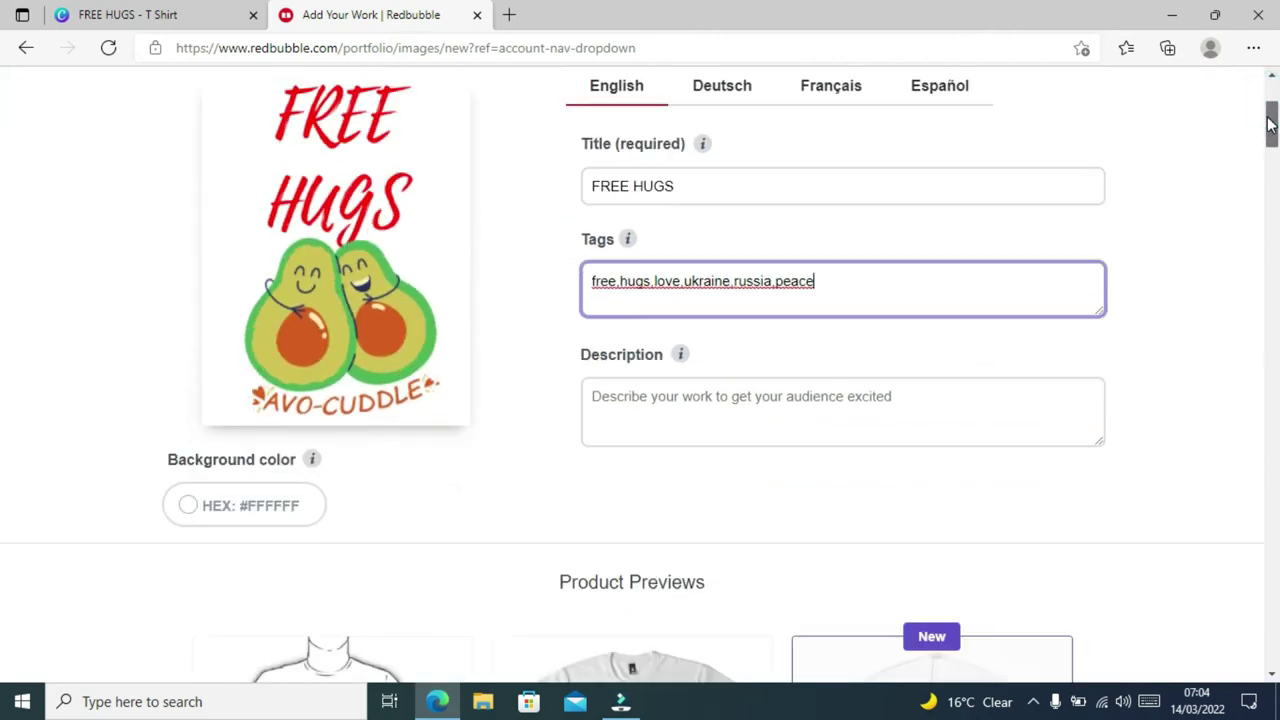
pyautogui.click(731, 418)
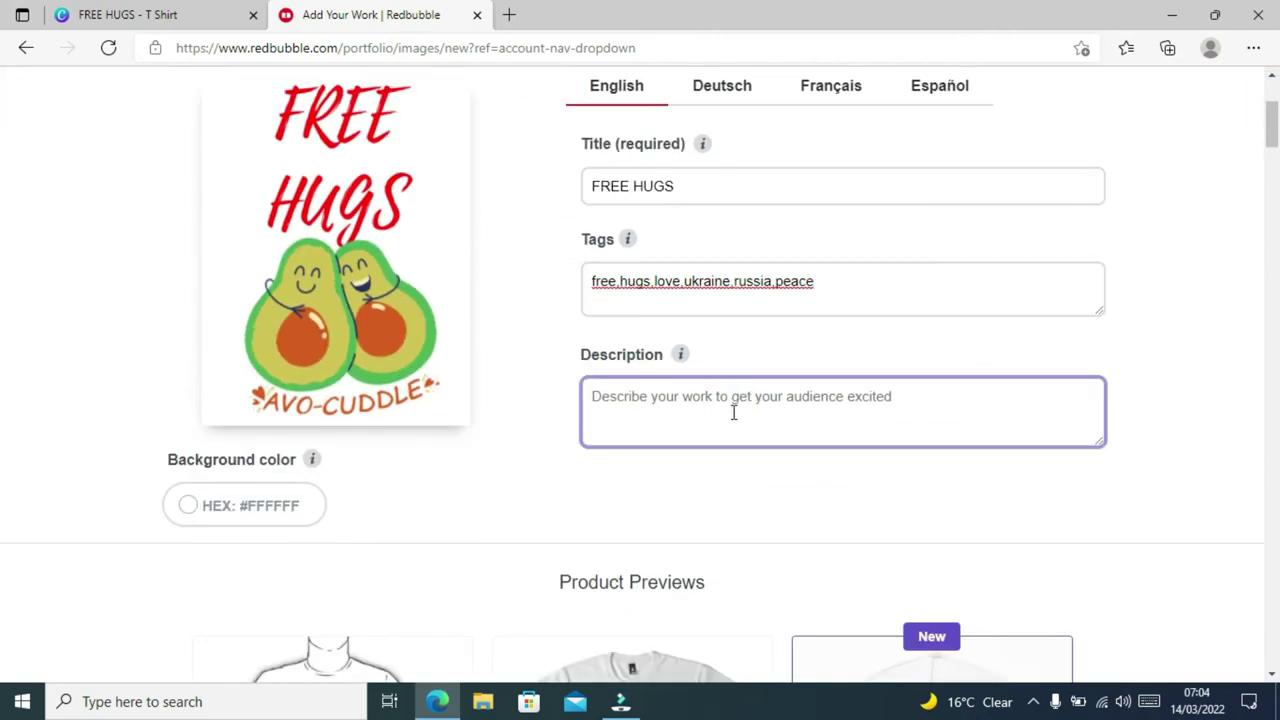
pyautogui.write('Make people fe')
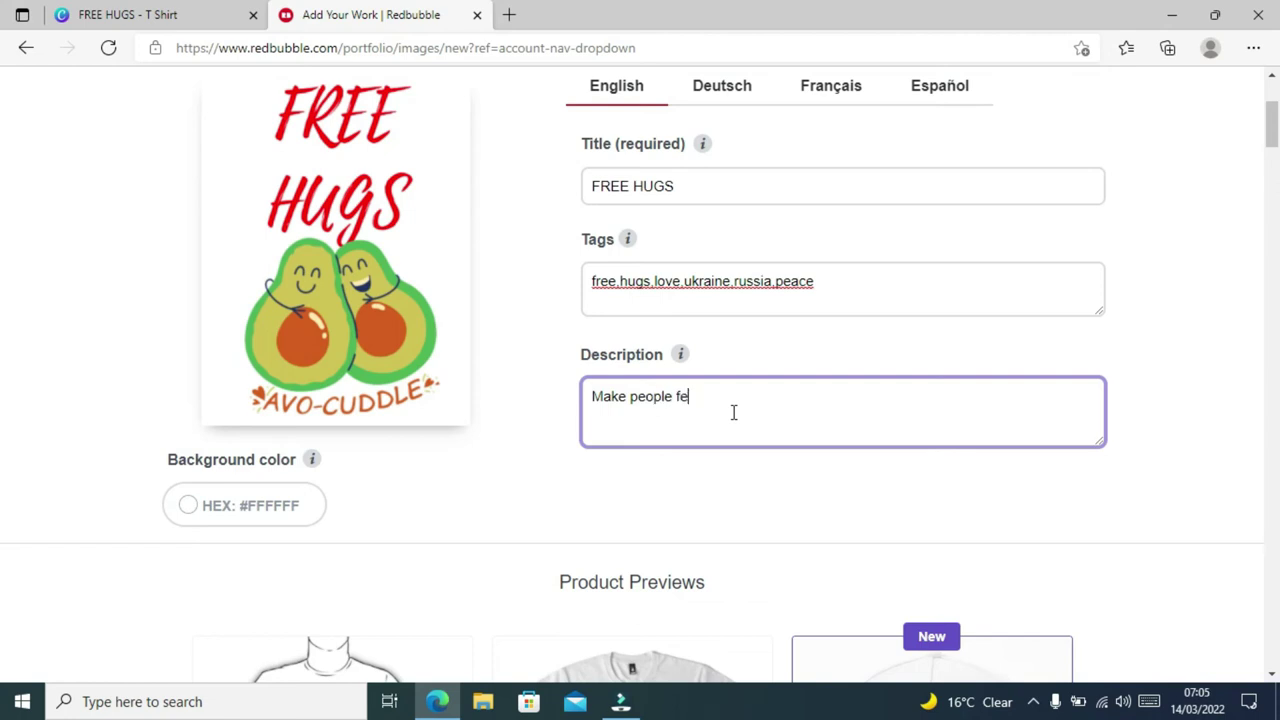
pyautogui.write('el loved by showing them you have feelings in your heart. Yo')
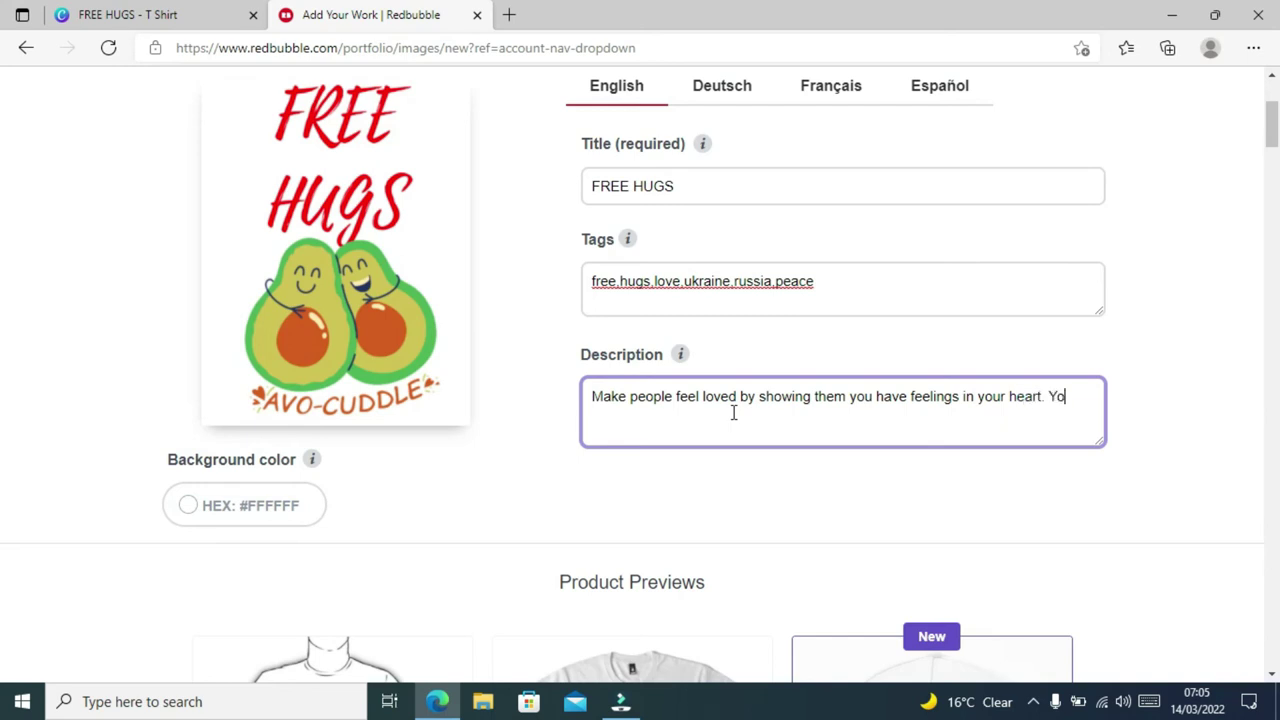
# Continue the description with "You can offer free hugs o make those affected emotionally heal. Show people are appreciated by passing the message"
pyautogui.write('n offer free hugs o make those affected emotionally heal. Show people are')
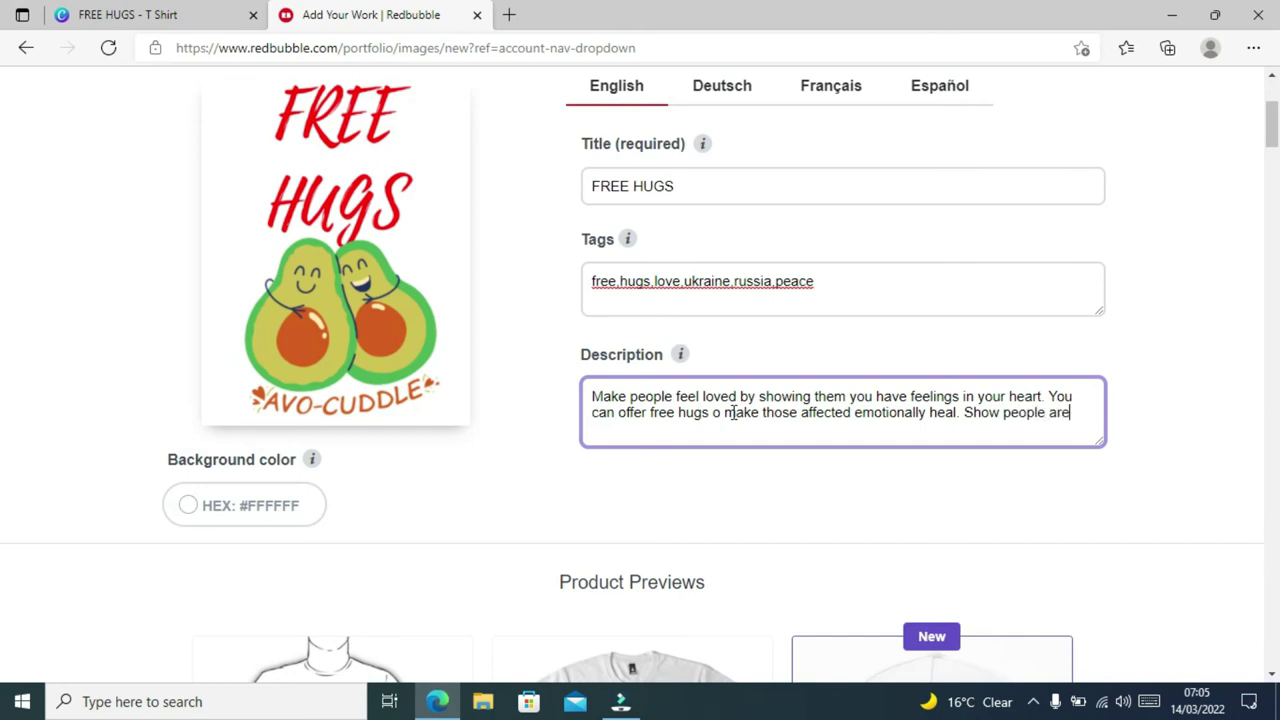
pyautogui.write('ppreciated by pa')
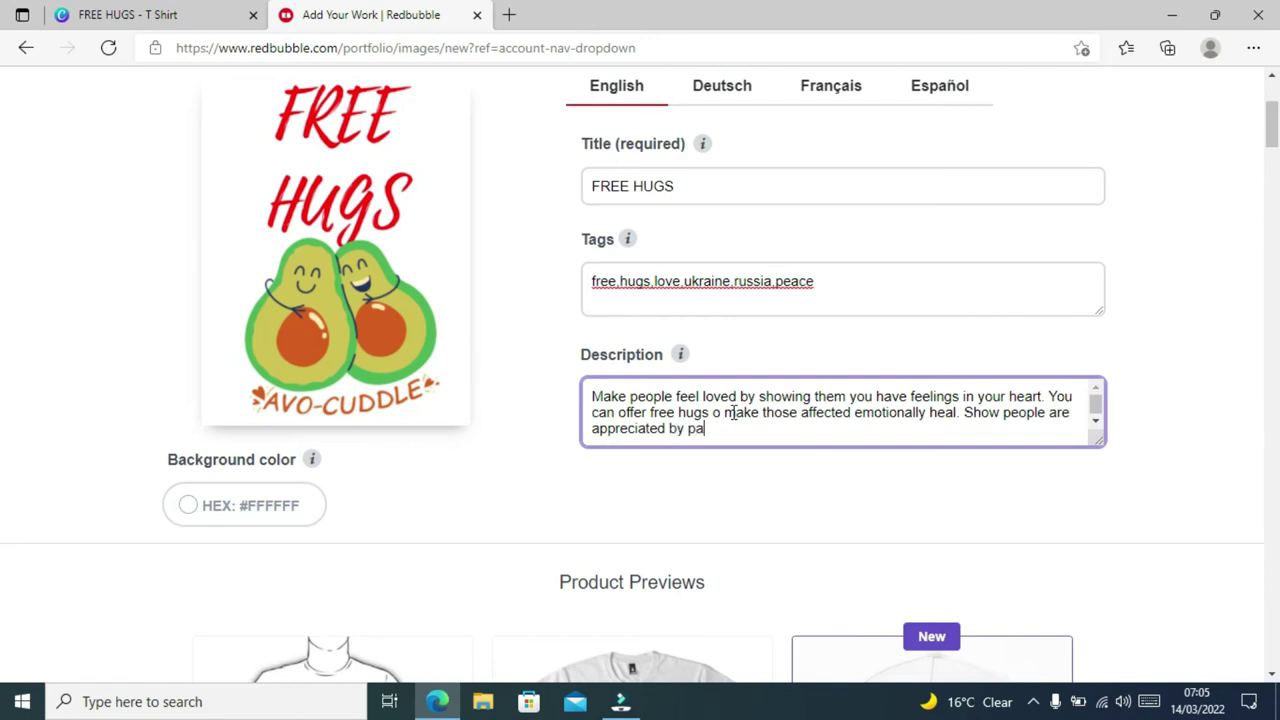
pyautogui.write('the mesage')
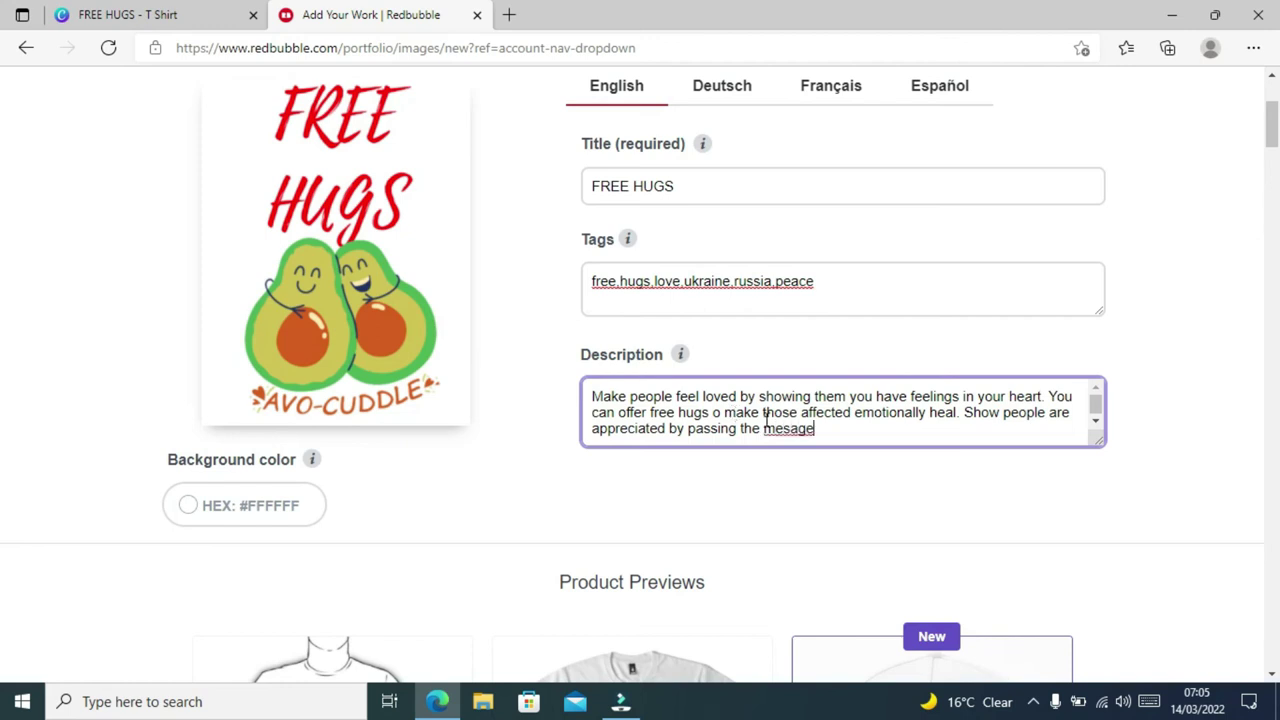
pyautogui.click(788, 428)
pyautogui.write('s')
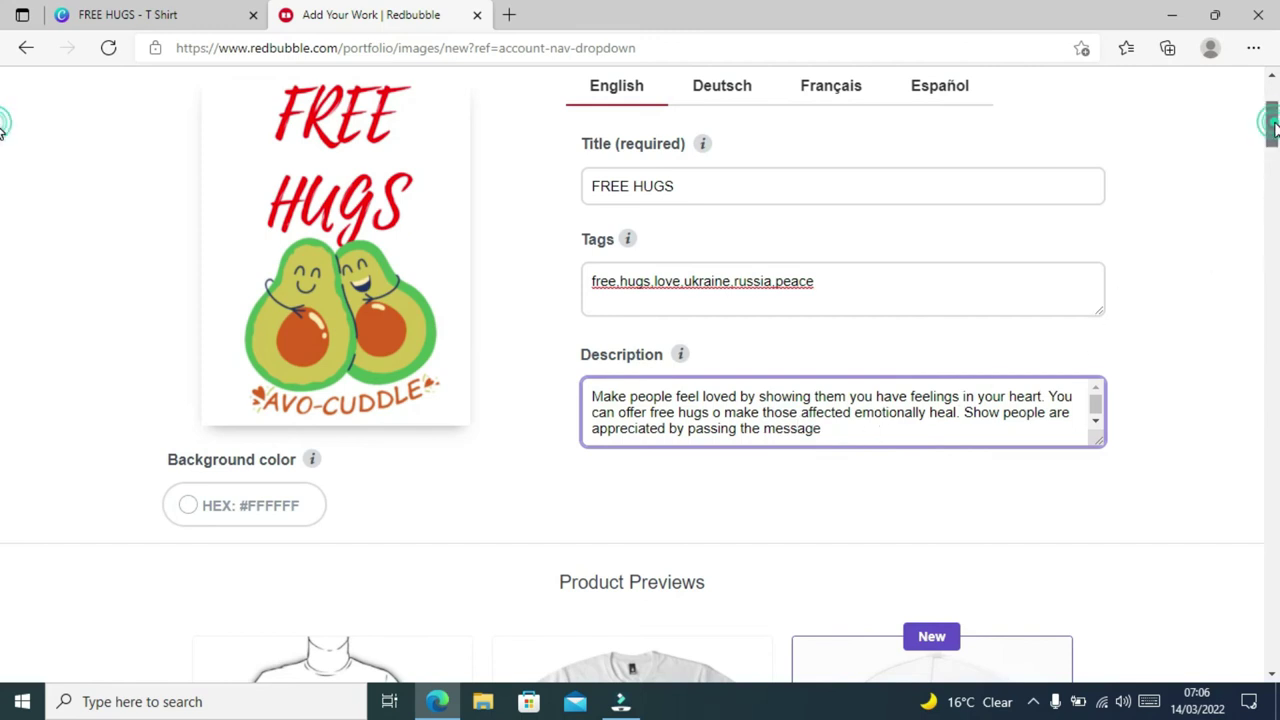
# Enable the Caps product group in the product previews for the FREE HUGS work
pyautogui.scroll(-3, 1274, 143)
pyautogui.moveTo(1276, 148); pyautogui.dragTo(1276, 165)
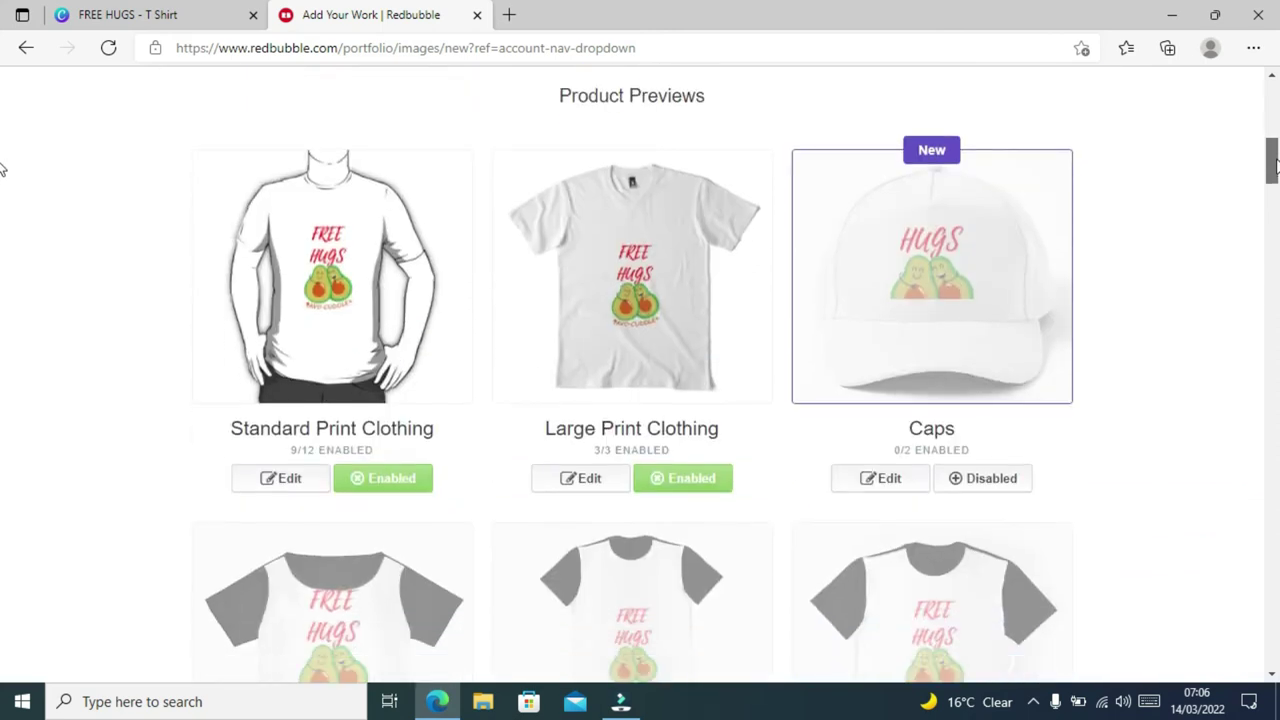
pyautogui.click(984, 479)
# Edit the Caps design, scaling the image to 52%, and apply the changes
pyautogui.click(891, 492)
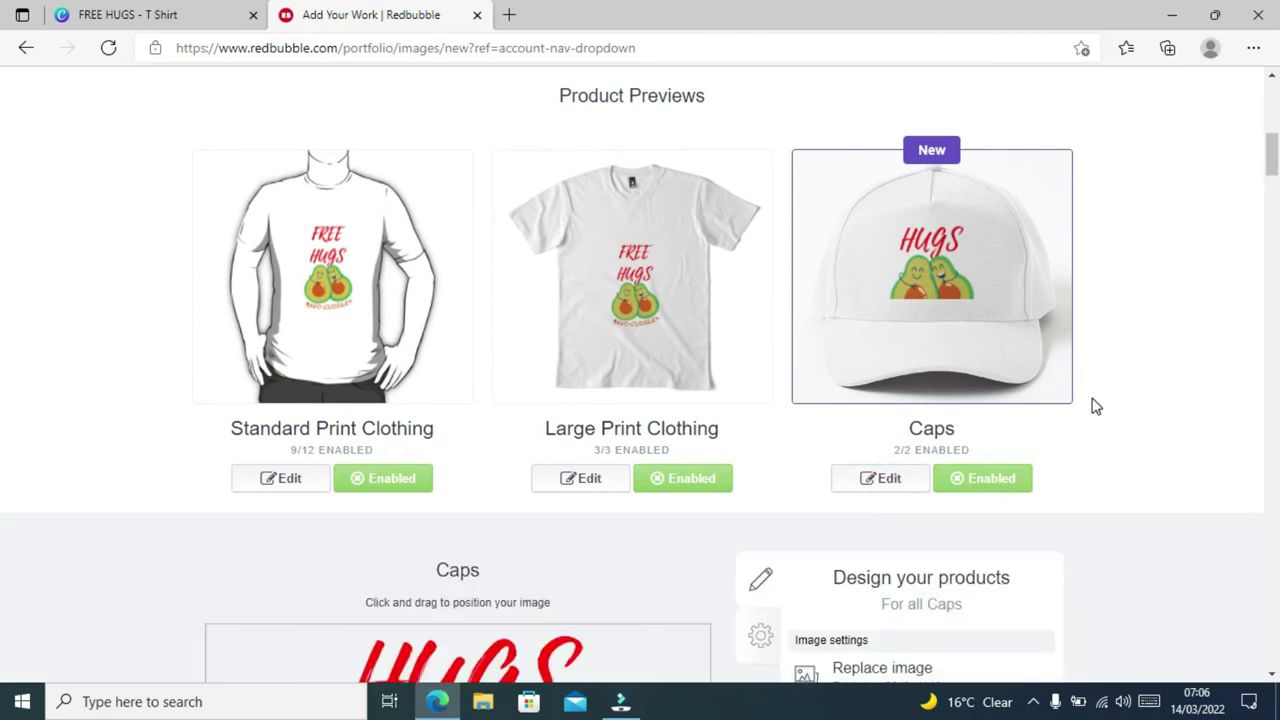
pyautogui.moveTo(1273, 163); pyautogui.dragTo(1273, 173)
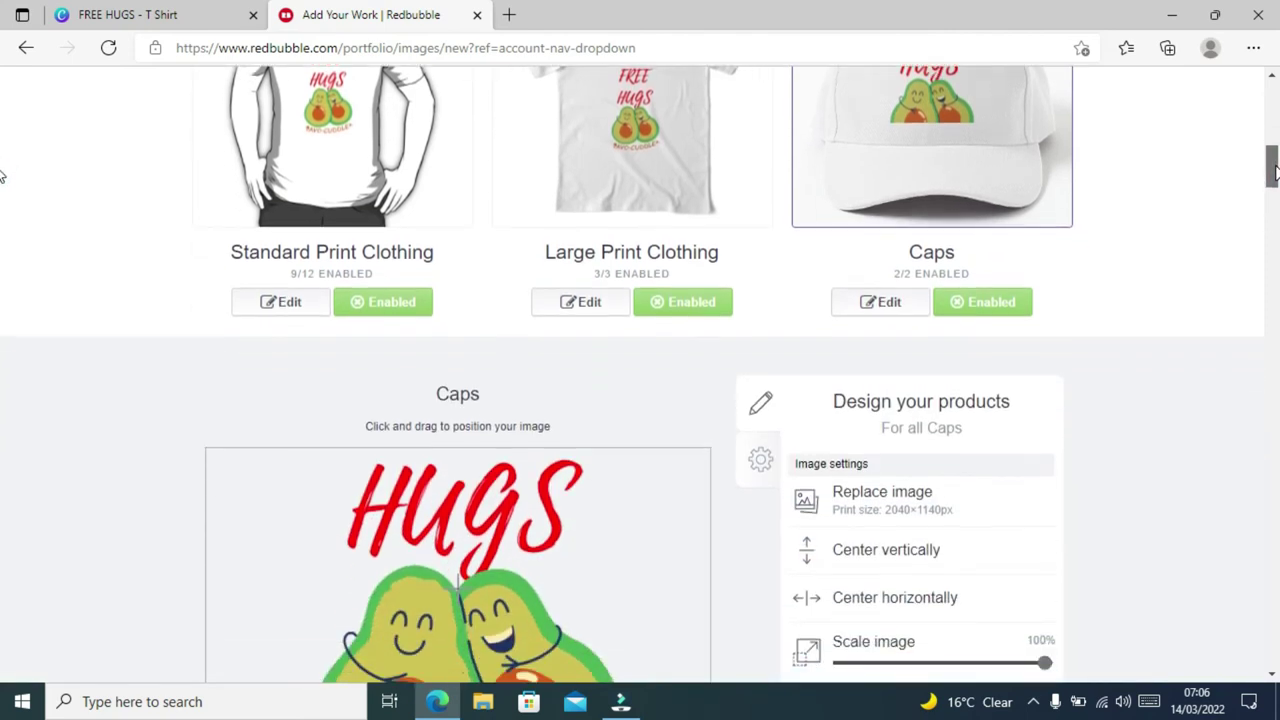
pyautogui.click(1043, 664)
pyautogui.moveTo(1040, 668); pyautogui.dragTo(950, 688)
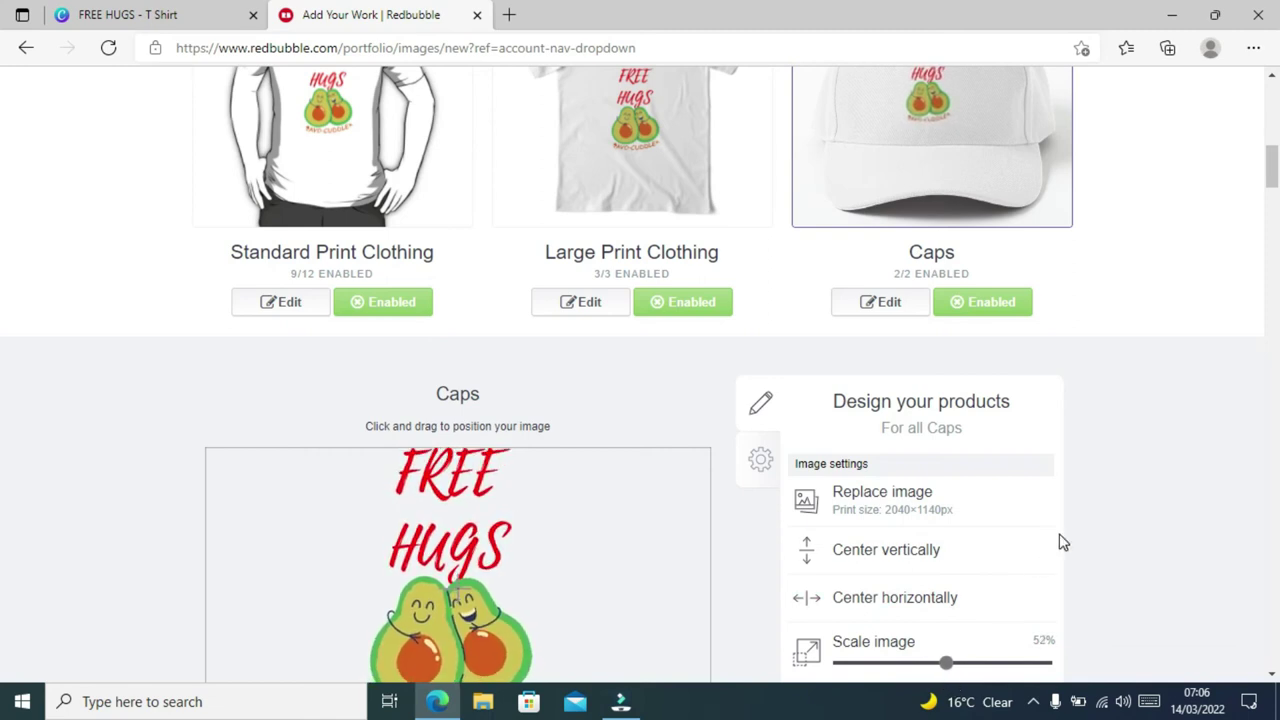
pyautogui.click(1268, 178)
pyautogui.moveTo(1268, 178); pyautogui.dragTo(1269, 191)
pyautogui.moveTo(969, 603); pyautogui.dragTo(932, 664)
pyautogui.click(932, 664)
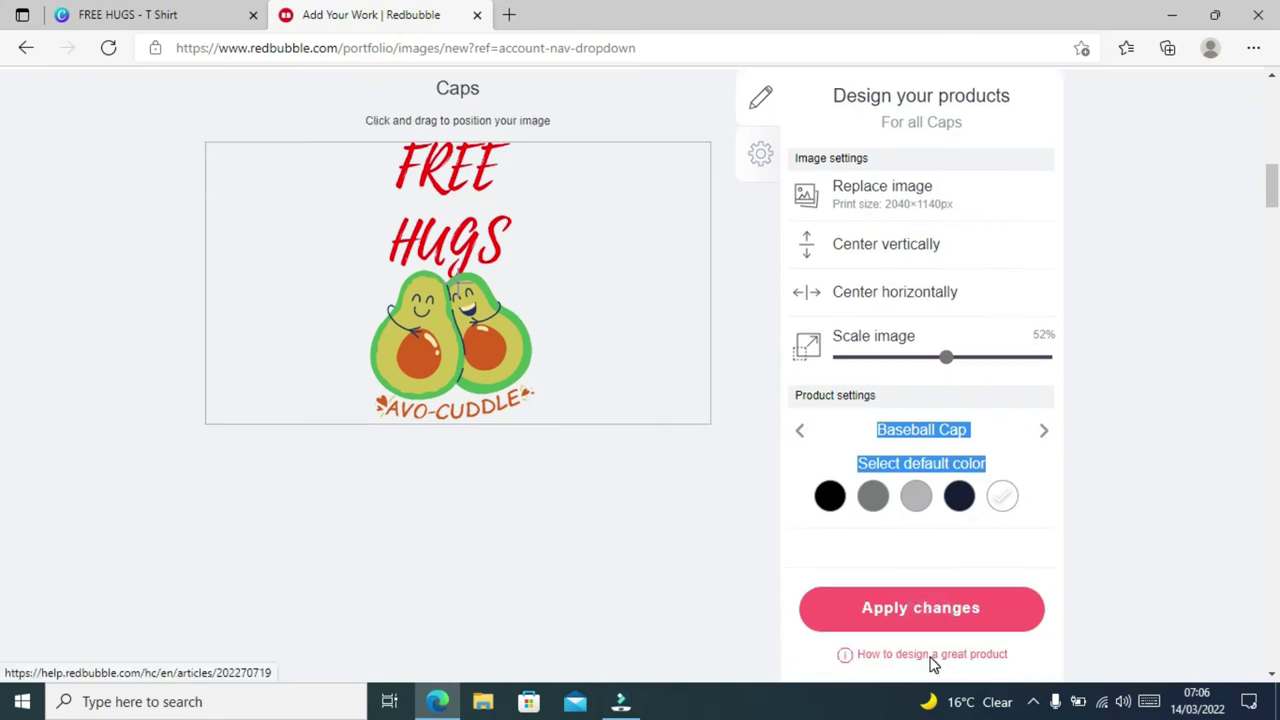
# Edit the Chiffon Tops design by centering the image vertically and scaling it to 88%, and apply the changes
pyautogui.moveTo(1273, 194); pyautogui.dragTo(3, 206)
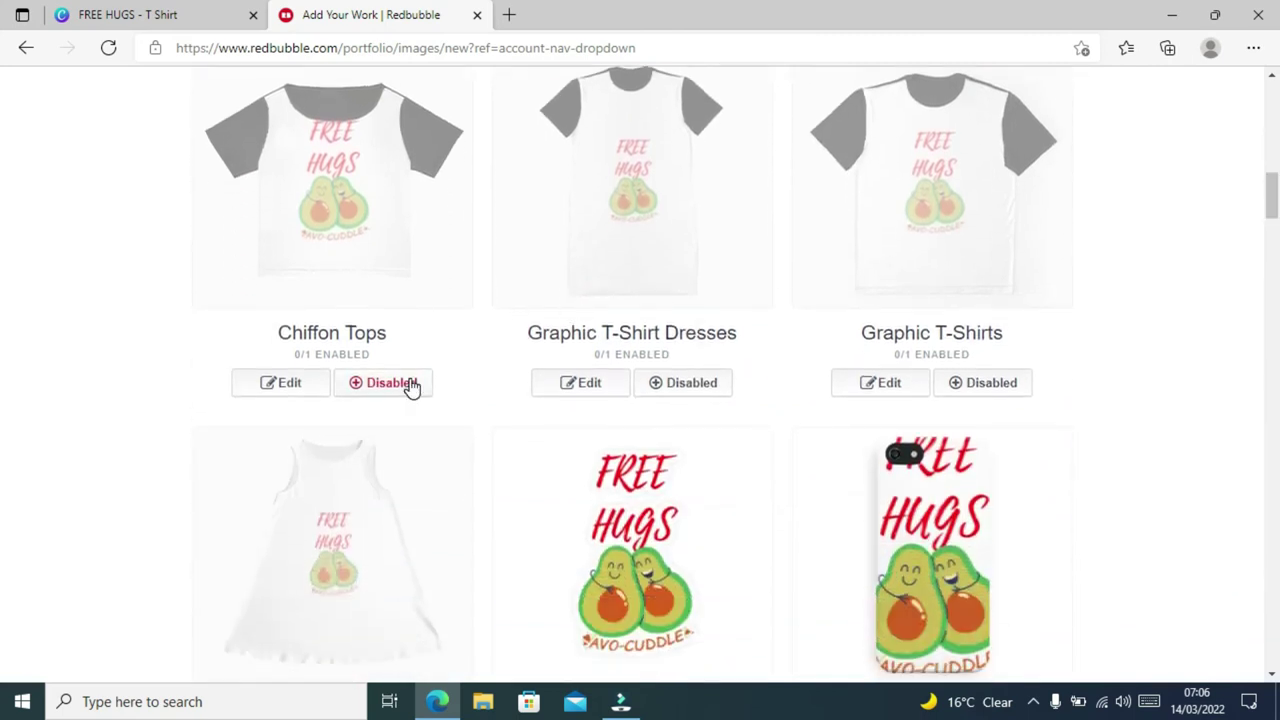
pyautogui.click(290, 382)
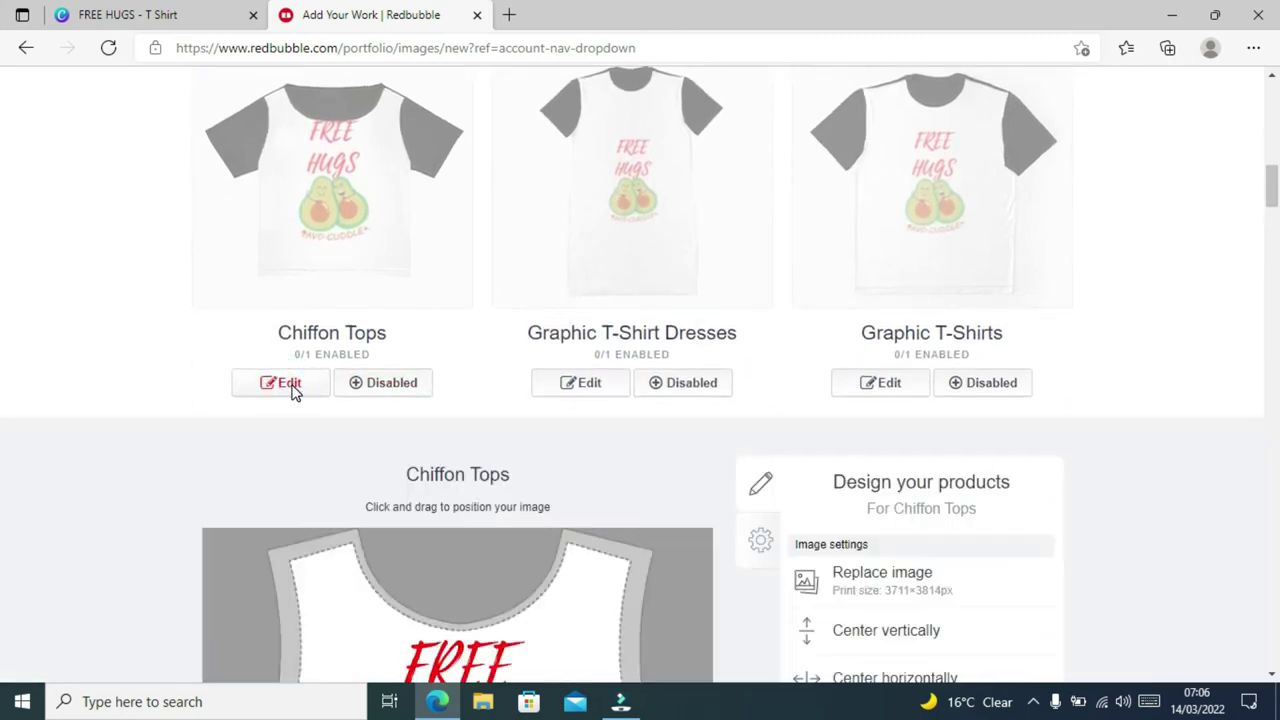
pyautogui.click(900, 640)
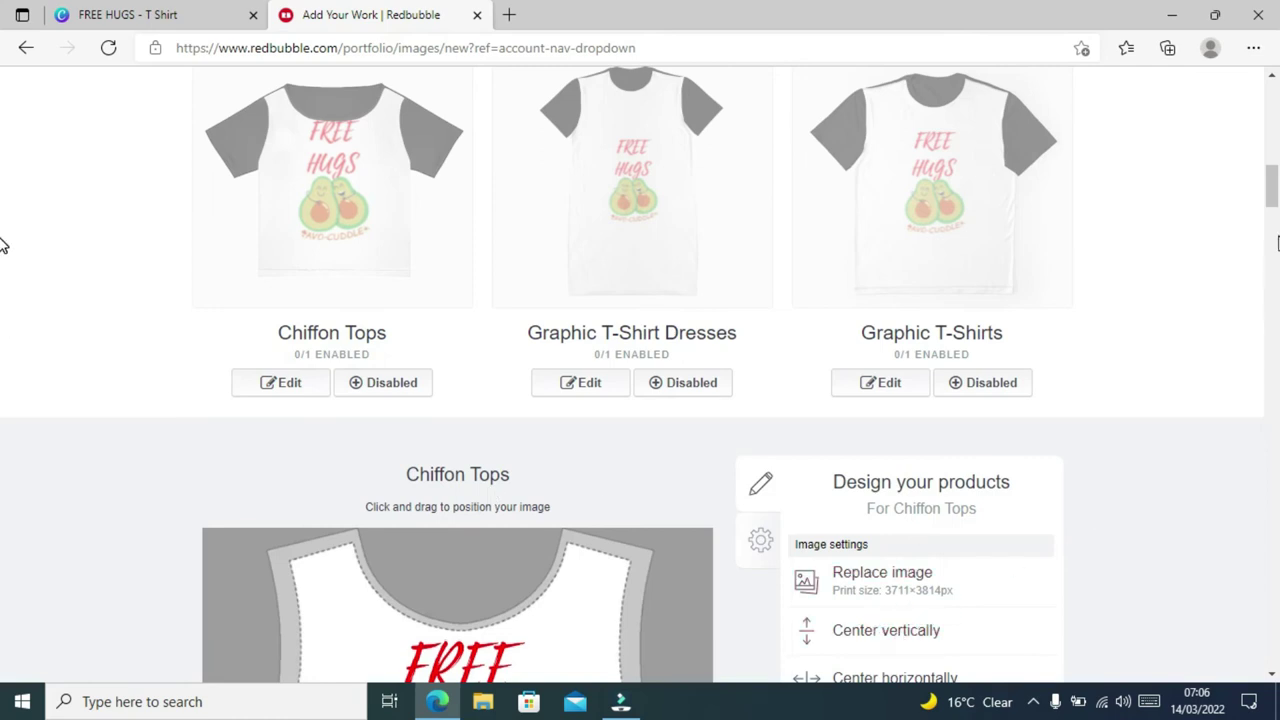
pyautogui.moveTo(1272, 204); pyautogui.dragTo(1272, 209)
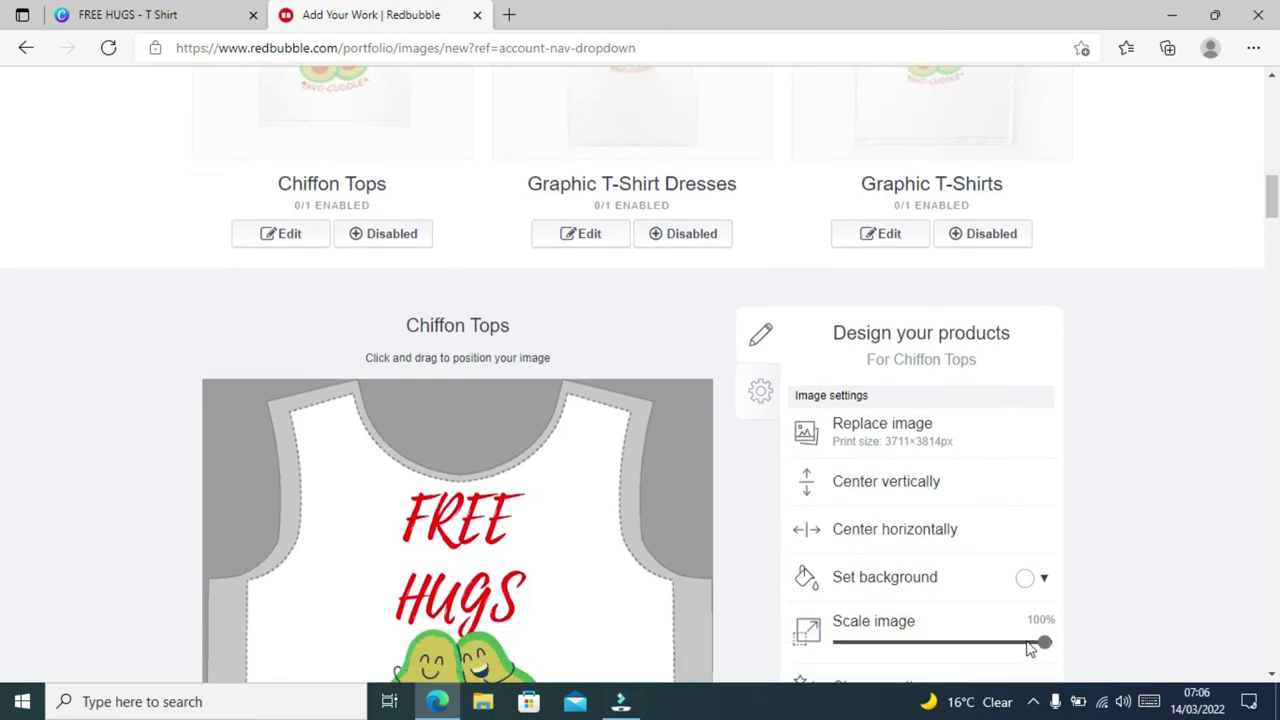
pyautogui.moveTo(1037, 643); pyautogui.dragTo(1020, 648)
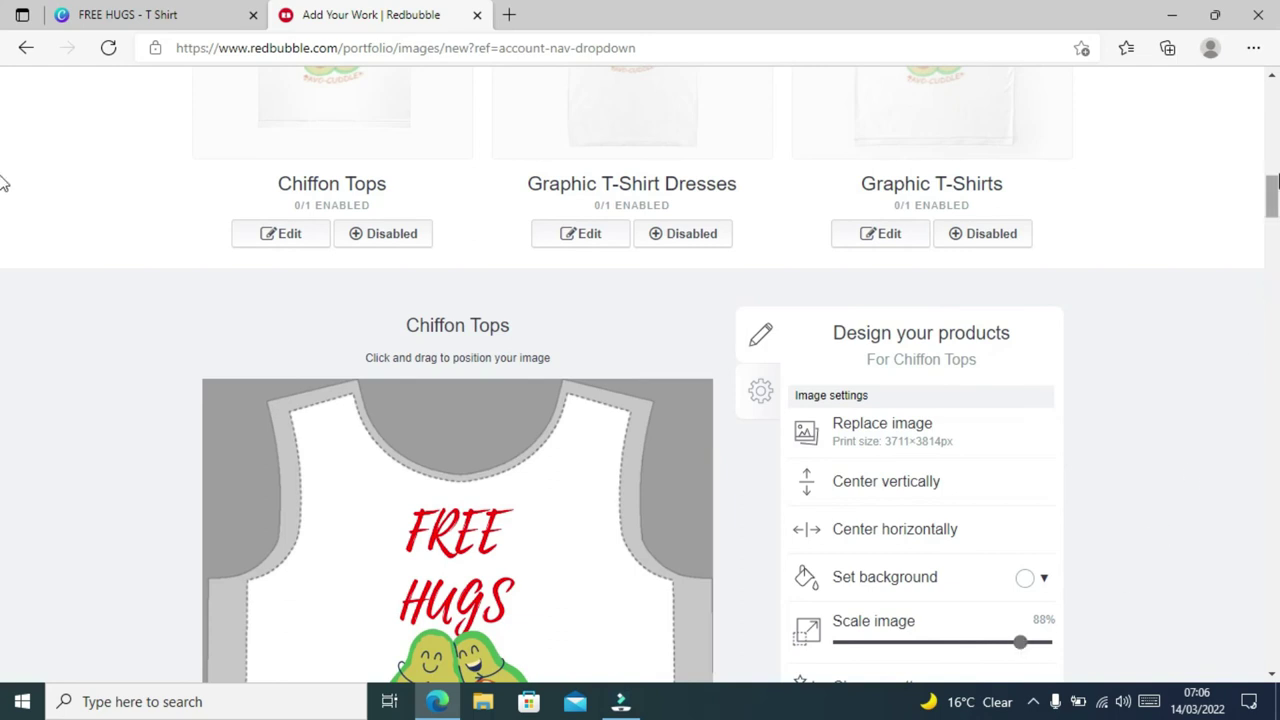
pyautogui.scroll(2, 1276, 181)
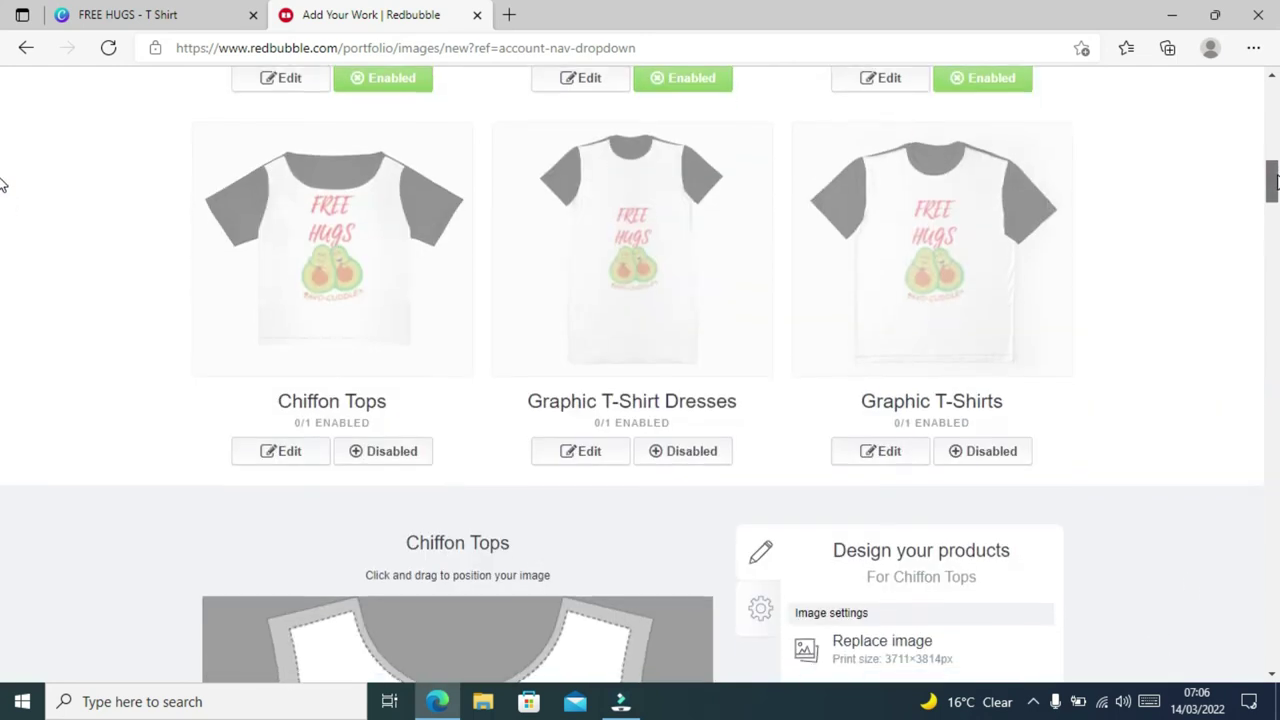
pyautogui.scroll(-5, 1276, 181)
pyautogui.click(923, 507)
# Enable the Chiffon Tops, Graphic T-Shirt Dresses and Graphic T-Shirts product groups
pyautogui.scroll(-5, 1250, 338)
pyautogui.moveTo(1268, 269); pyautogui.dragTo(1270, 217)
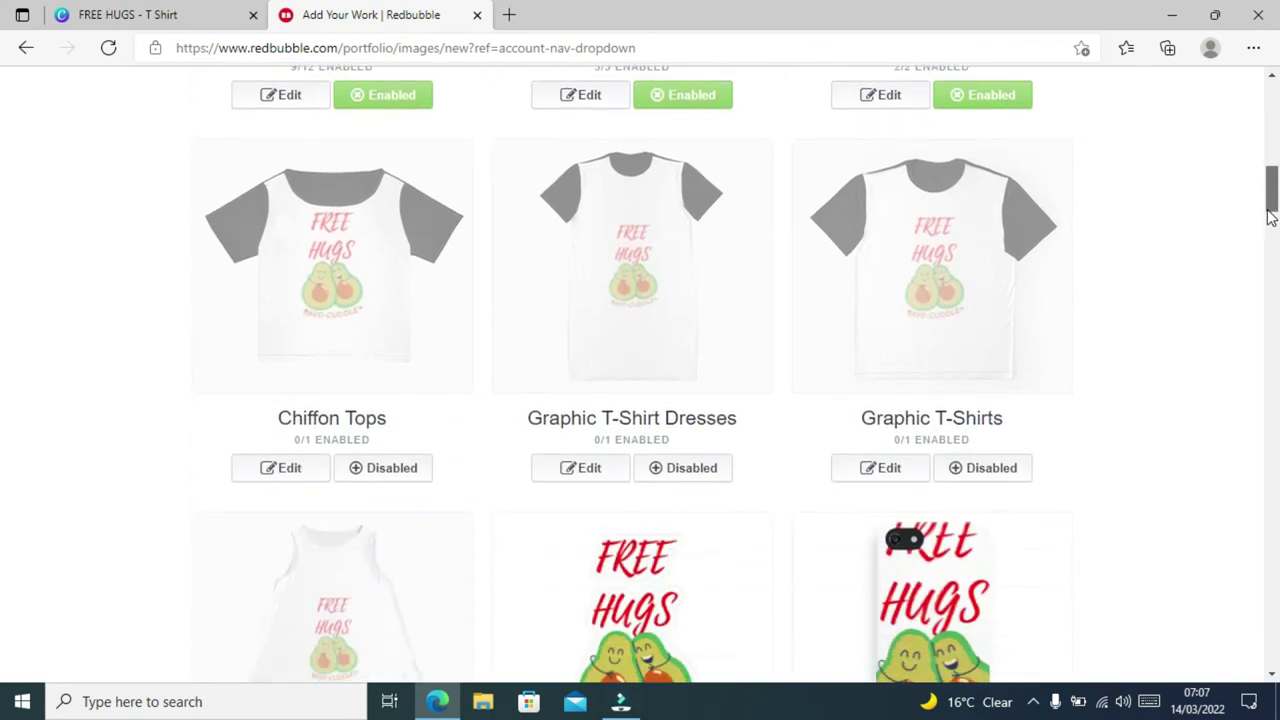
pyautogui.click(414, 467)
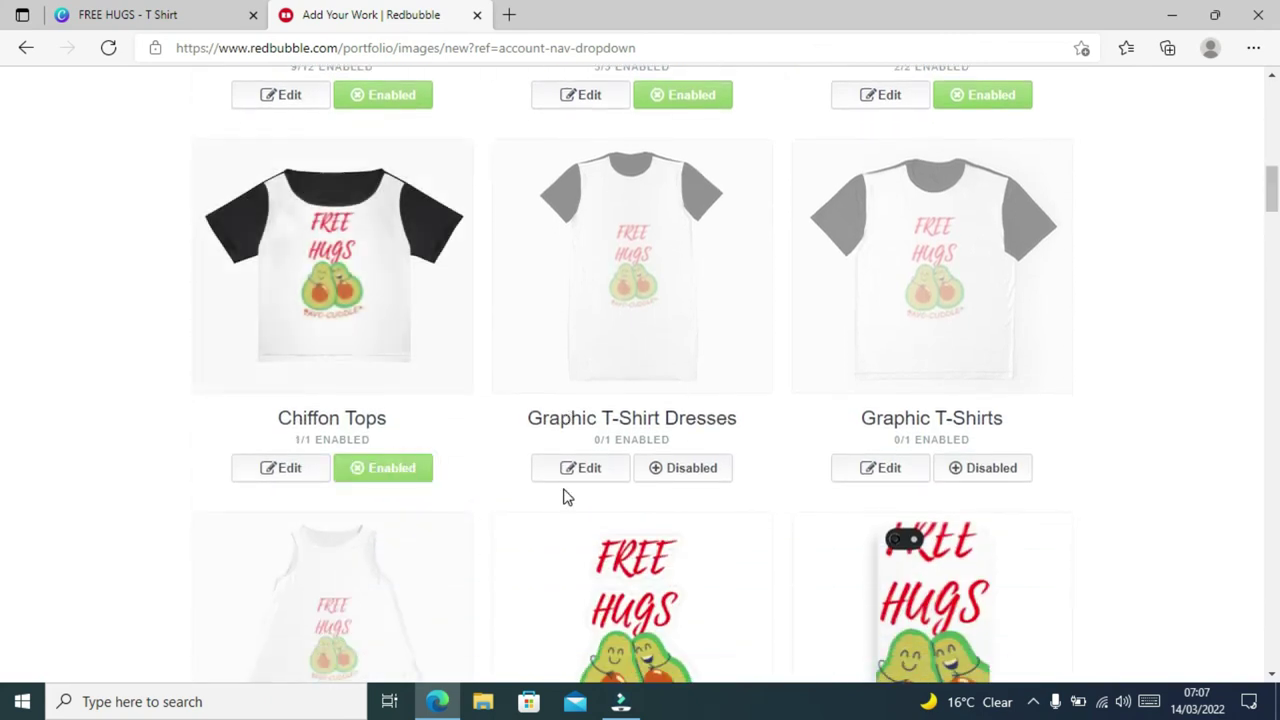
pyautogui.click(692, 470)
pyautogui.click(968, 479)
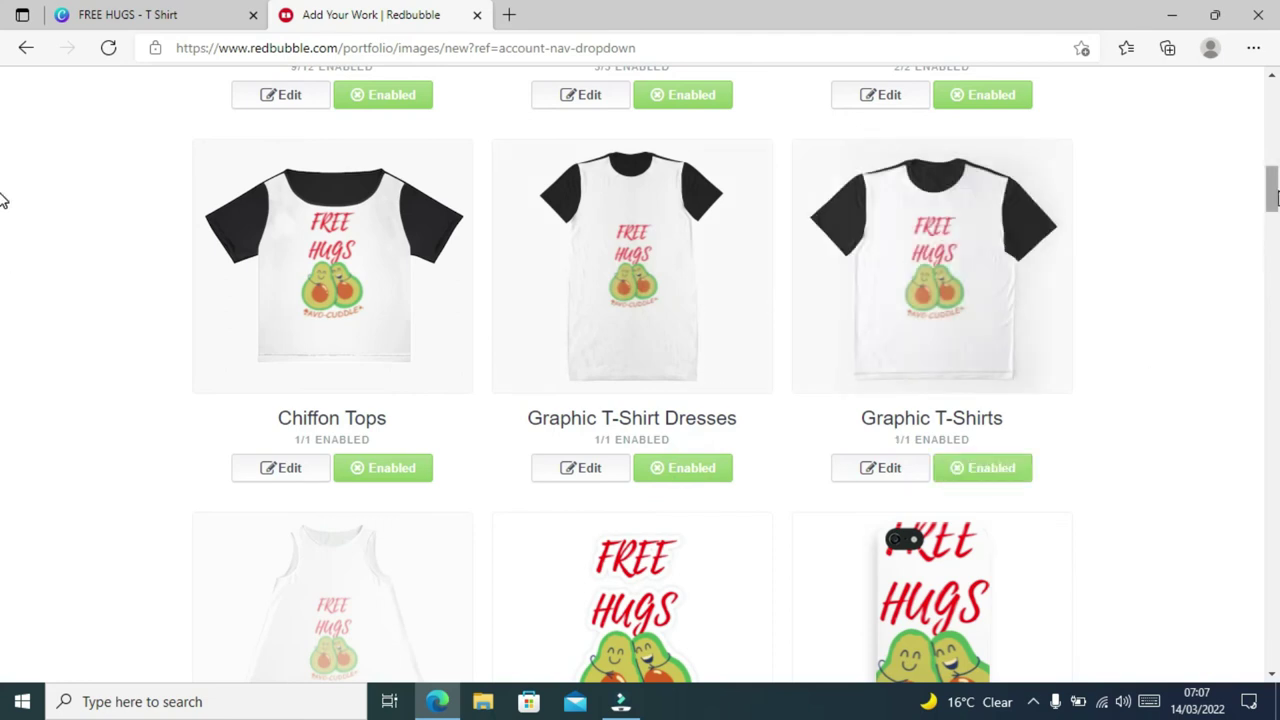
# Enable A-Line Dresses, and disable the Phone Cases & Skins and Pillows & Totes product groups
pyautogui.scroll(-4, 3, 200)
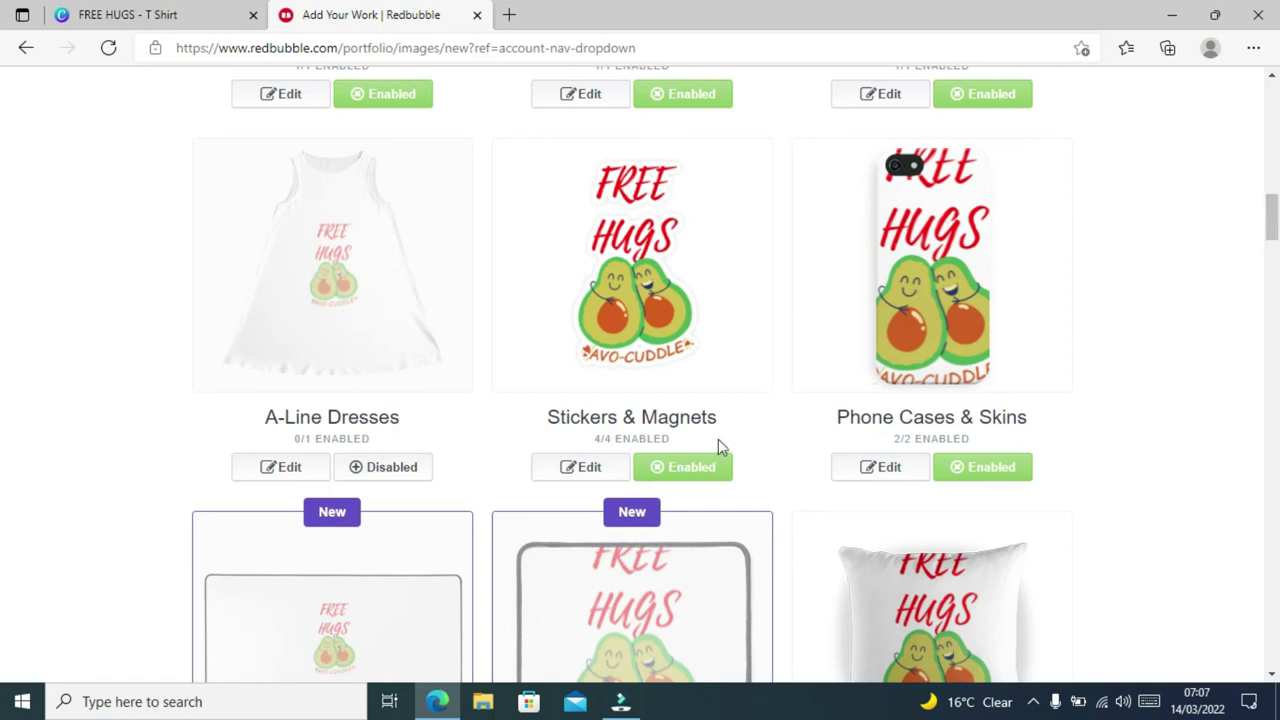
pyautogui.click(400, 467)
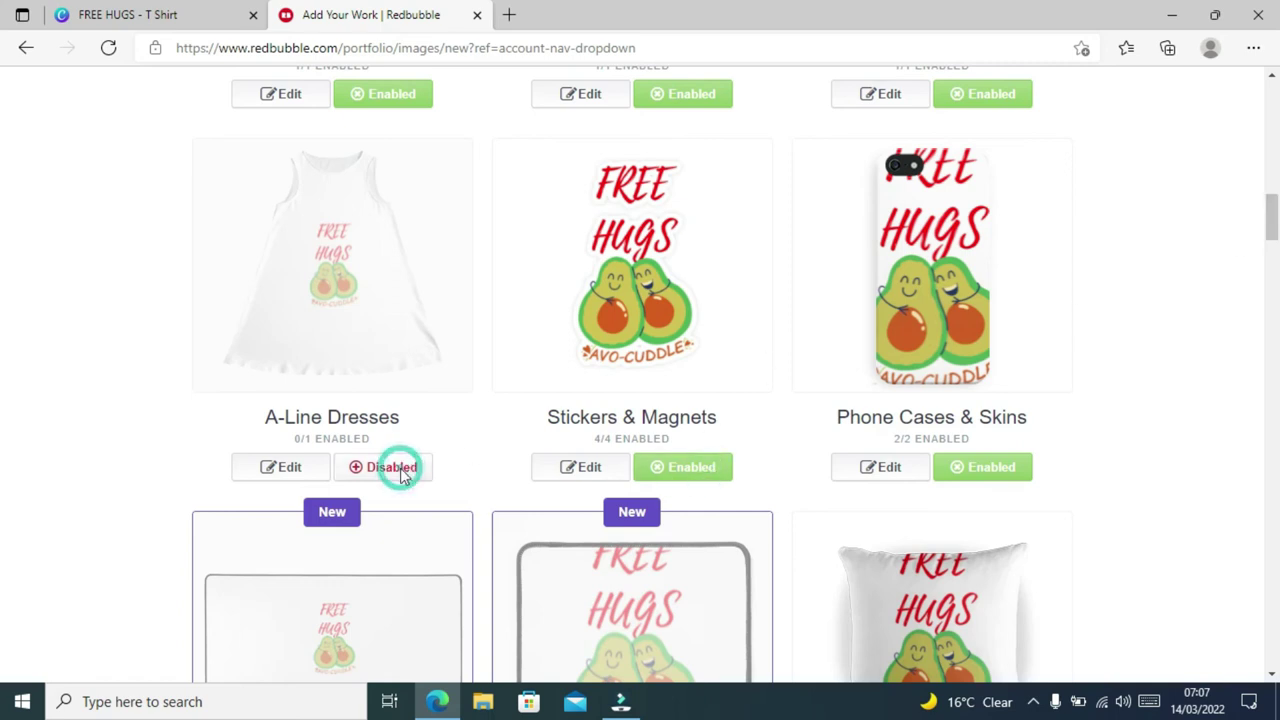
pyautogui.click(980, 467)
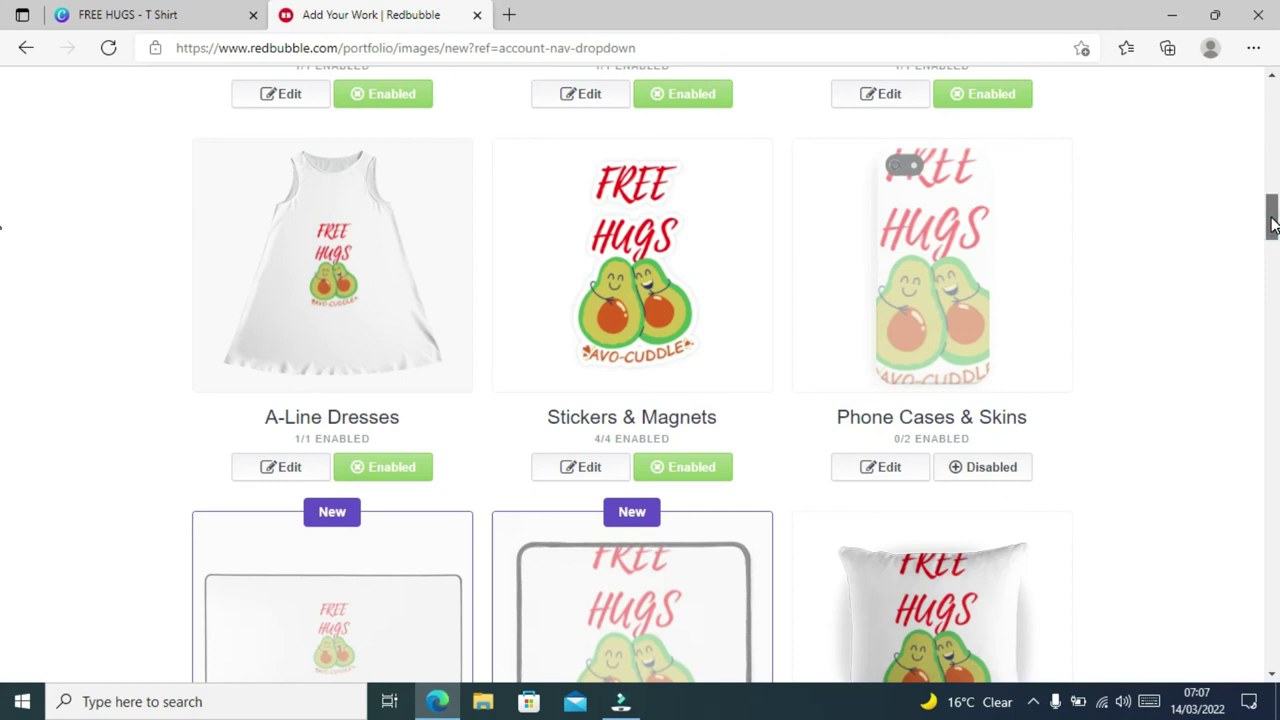
pyautogui.moveTo(1272, 225); pyautogui.dragTo(1273, 250)
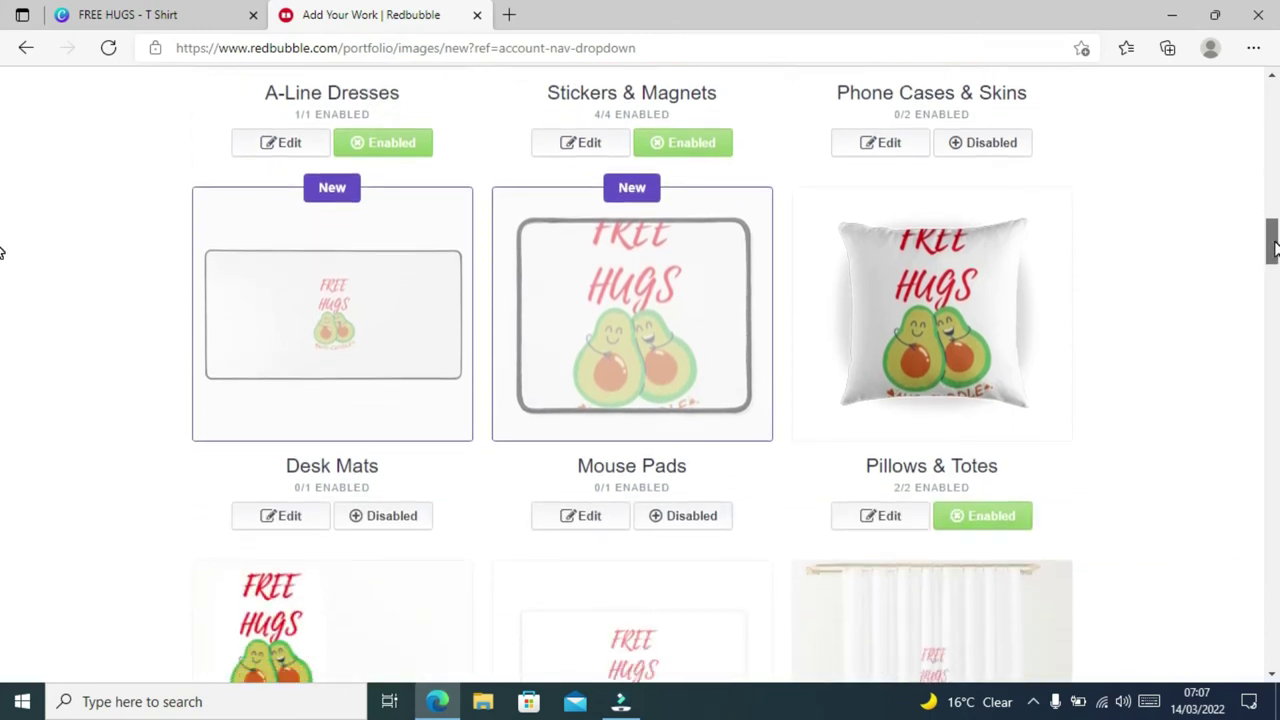
pyautogui.moveTo(1275, 250); pyautogui.dragTo(1275, 263)
pyautogui.click(1000, 341)
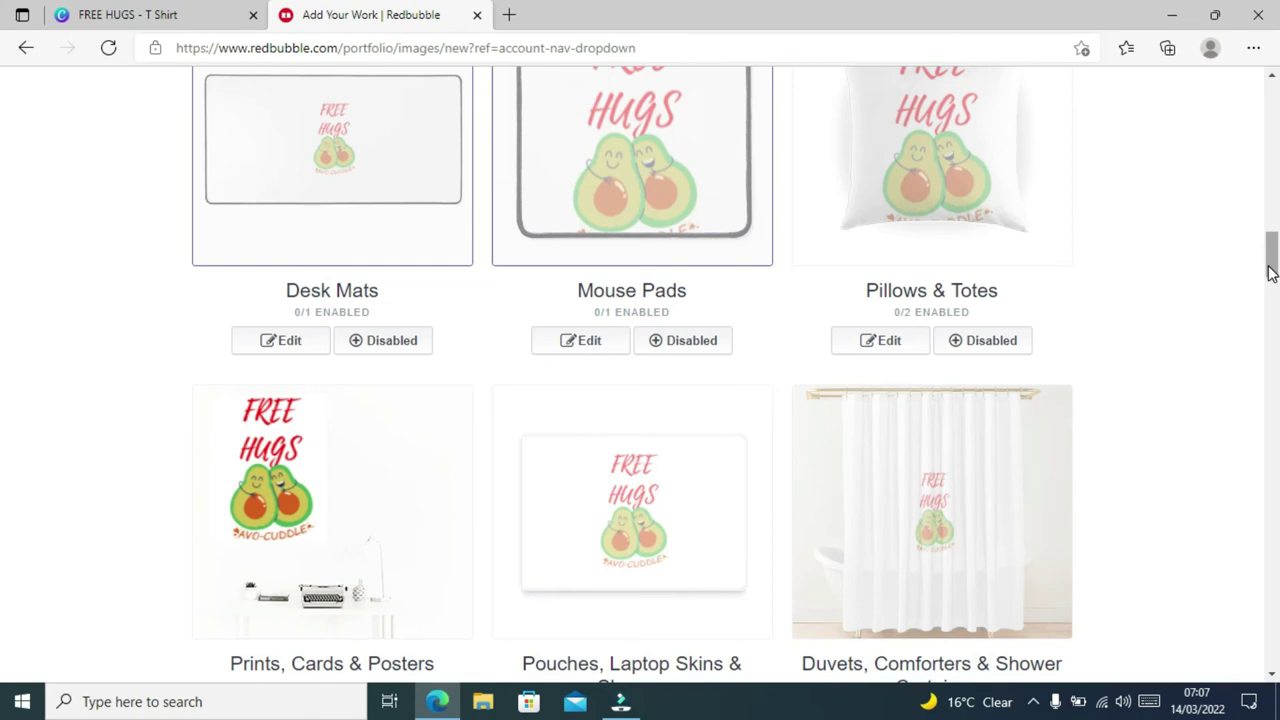
# Disable the Travel Mugs and Mugs products for the FREE HUGS work
pyautogui.moveTo(1273, 256); pyautogui.dragTo(1275, 313)
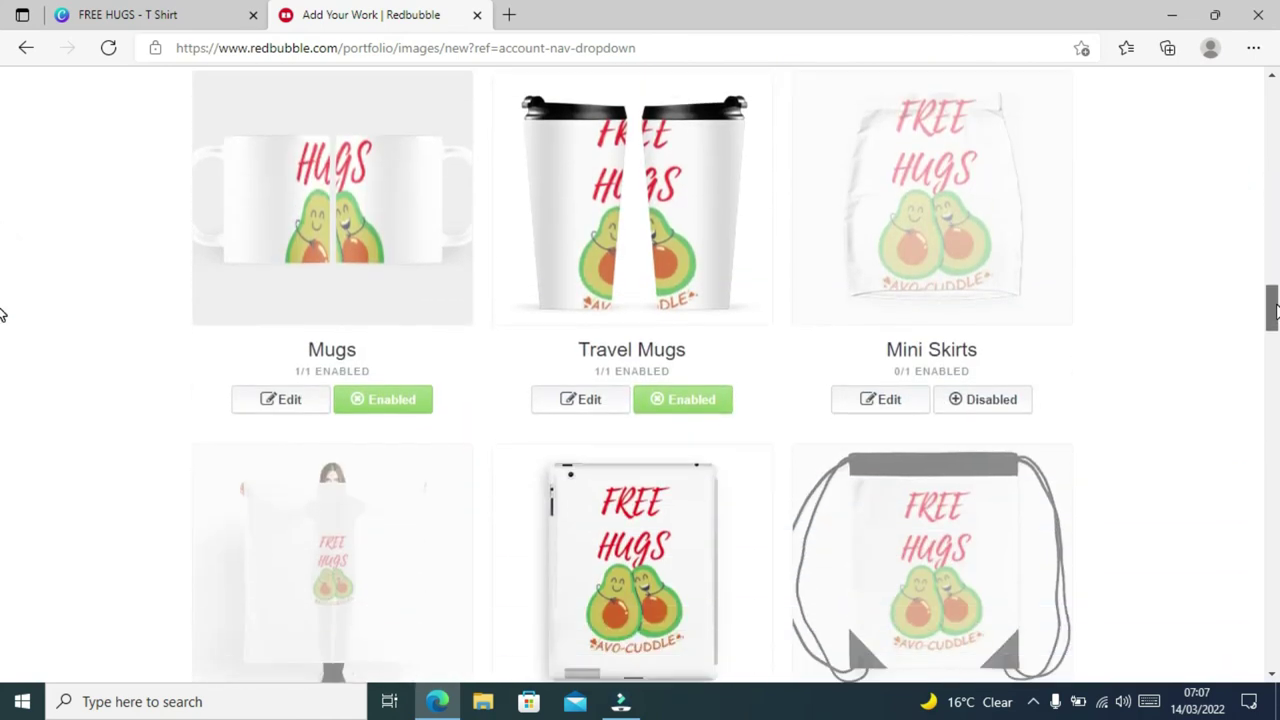
pyautogui.click(710, 405)
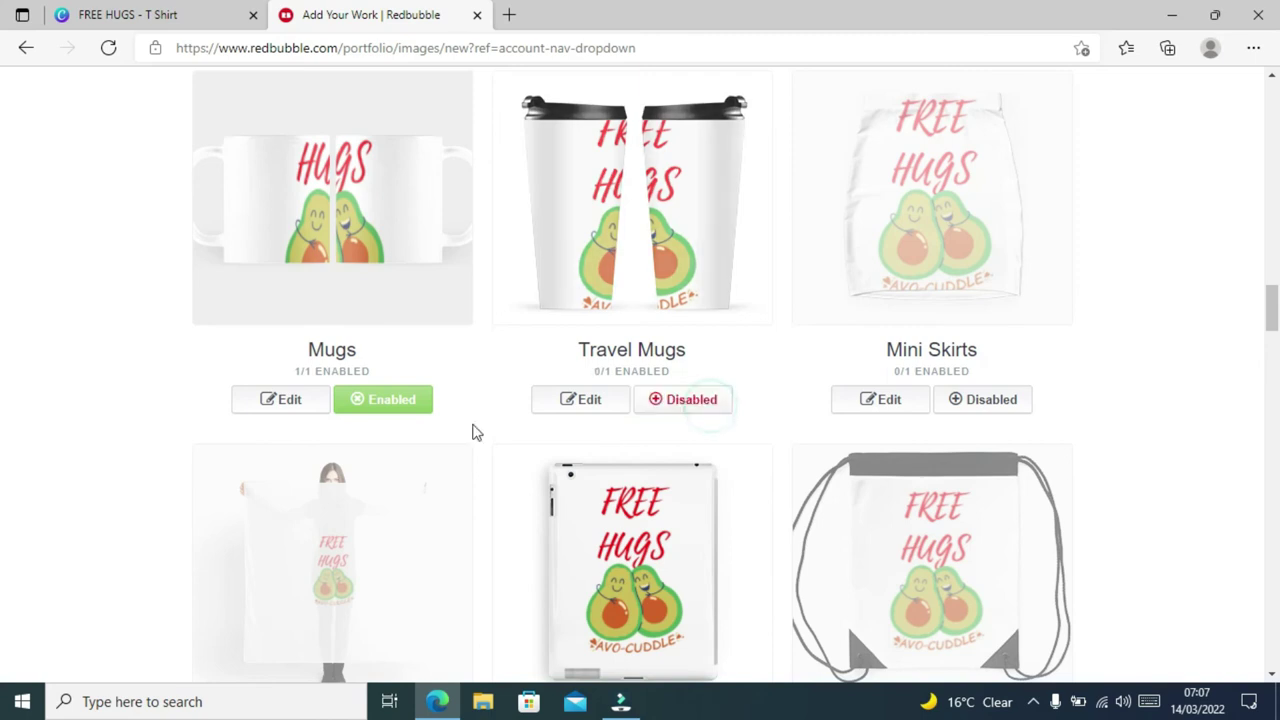
pyautogui.click(371, 403)
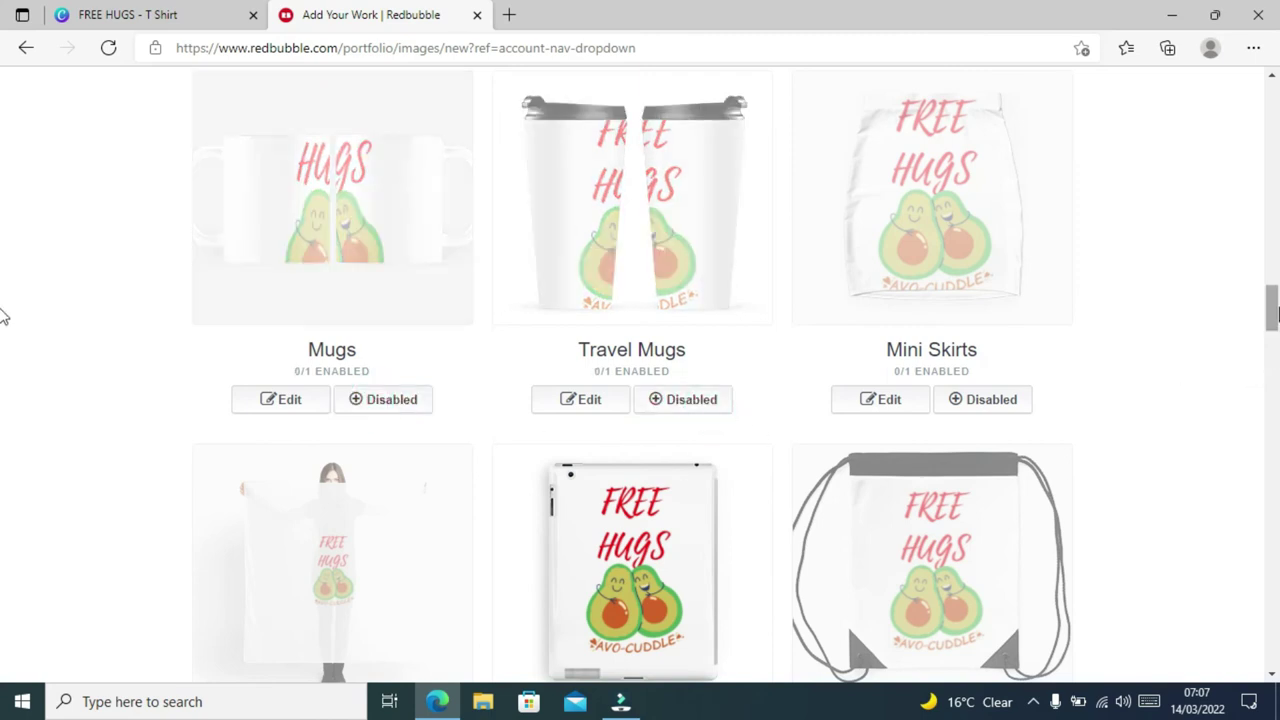
# Disable the Tablet Cases & Skins product and enable it again
pyautogui.moveTo(1274, 310); pyautogui.dragTo(1274, 326)
pyautogui.click(690, 548)
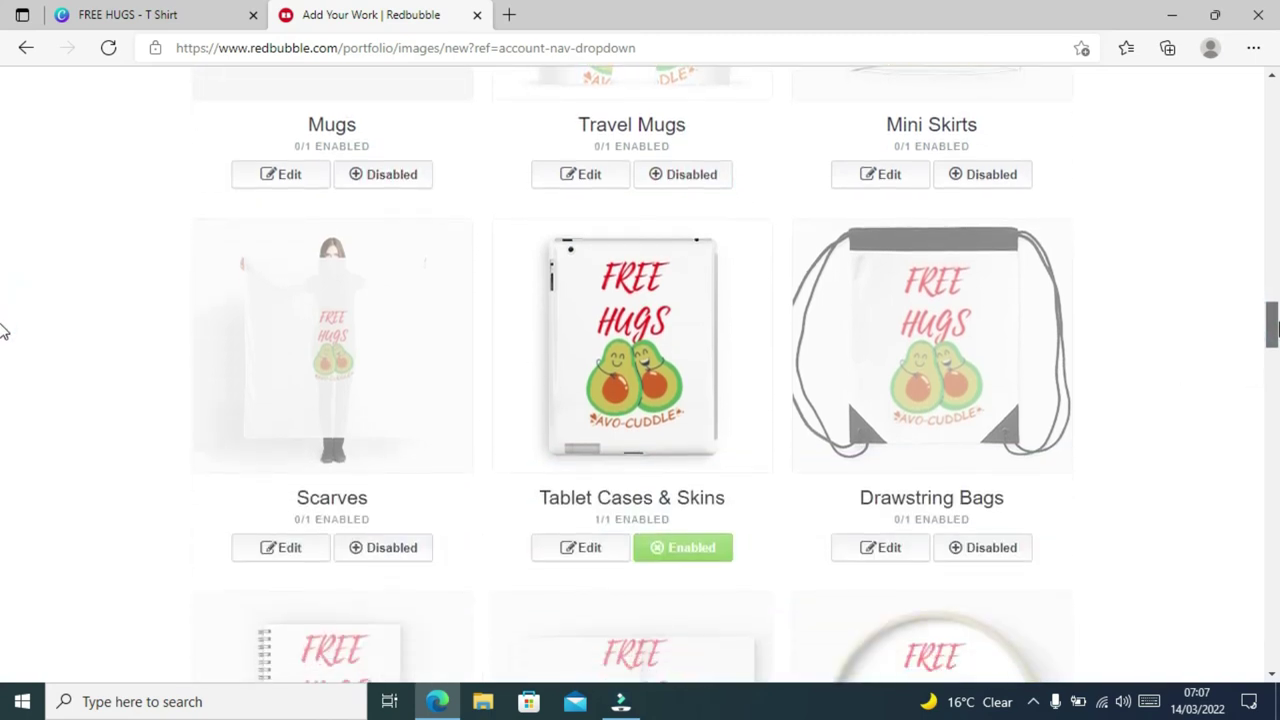
pyautogui.click(680, 549)
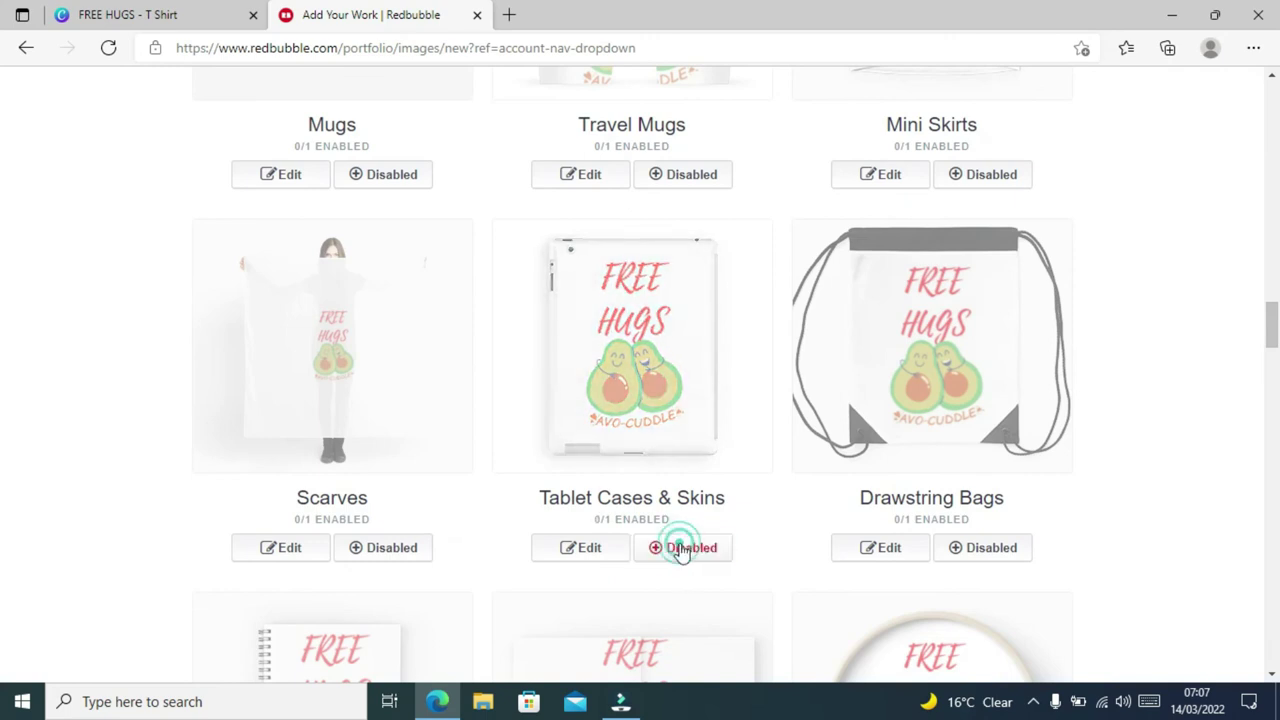
pyautogui.click(680, 550)
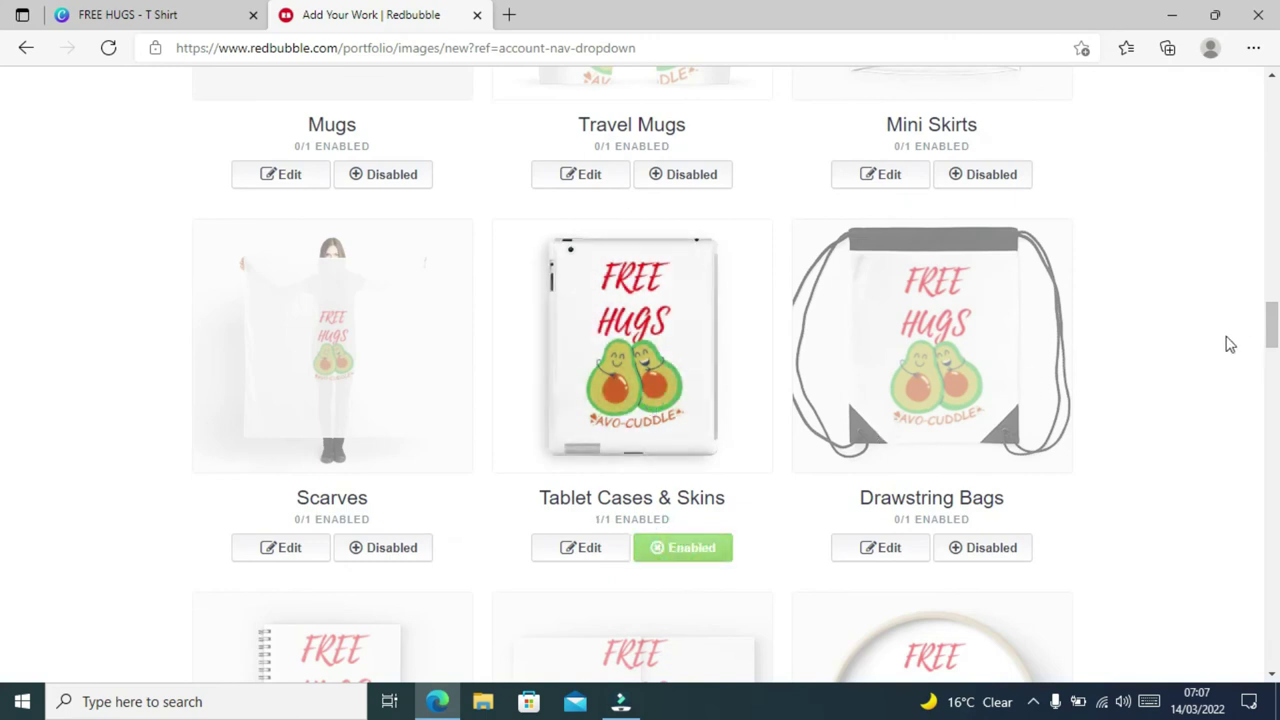
# Enable the Clocks product for the FREE HUGS work
pyautogui.moveTo(1272, 322); pyautogui.dragTo(1272, 365)
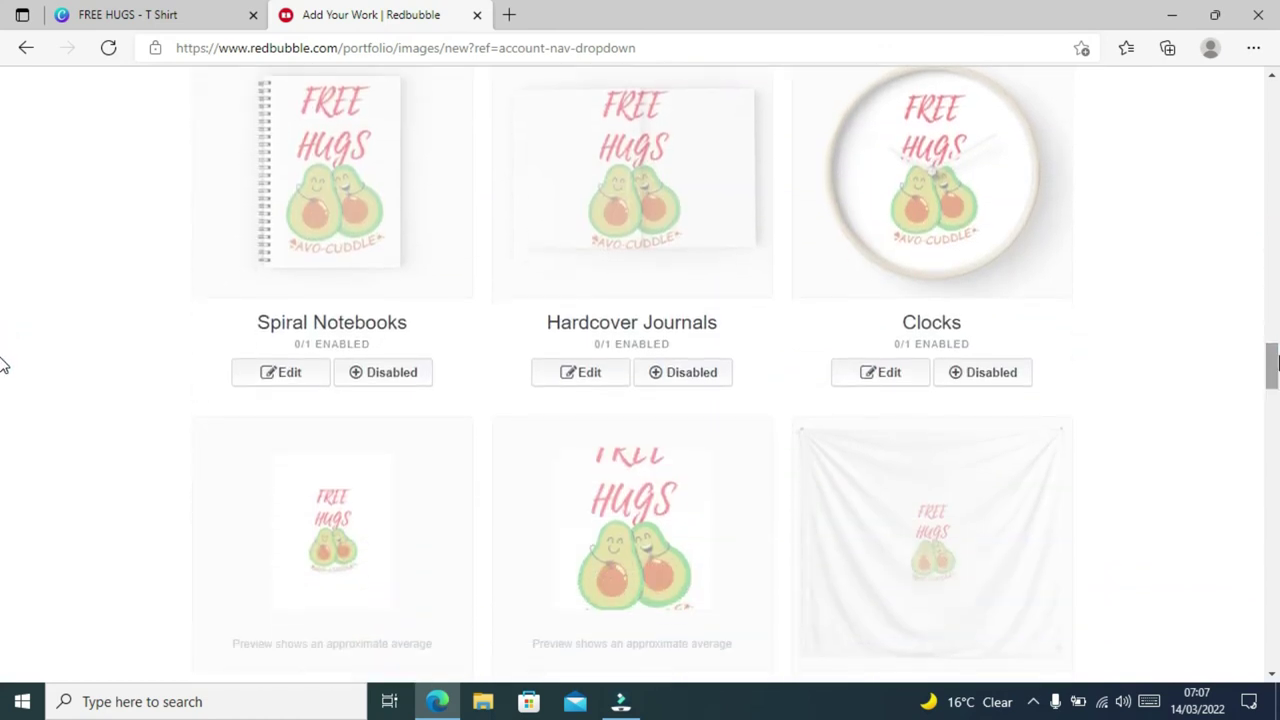
pyautogui.click(980, 374)
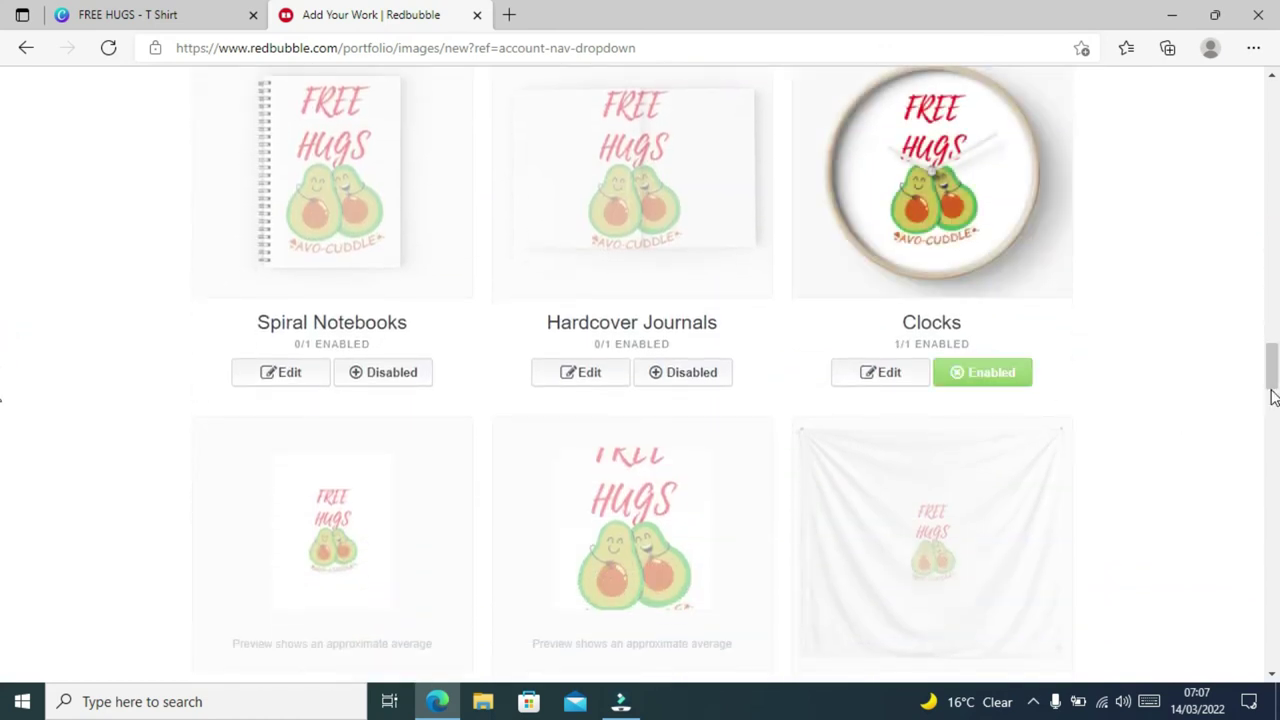
# Disable the Water Bottles and Pin Buttons products for the FREE HUGS work
pyautogui.moveTo(1273, 366); pyautogui.dragTo(1273, 388)
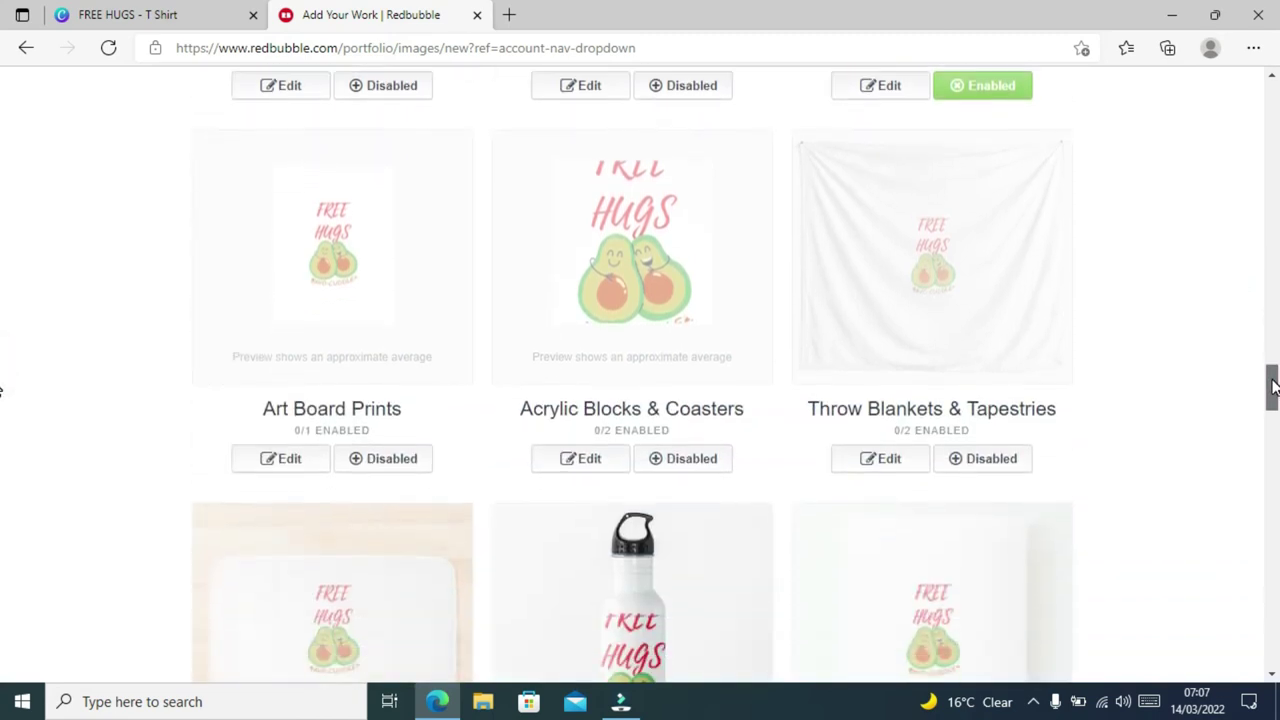
pyautogui.moveTo(1273, 388); pyautogui.dragTo(1273, 422)
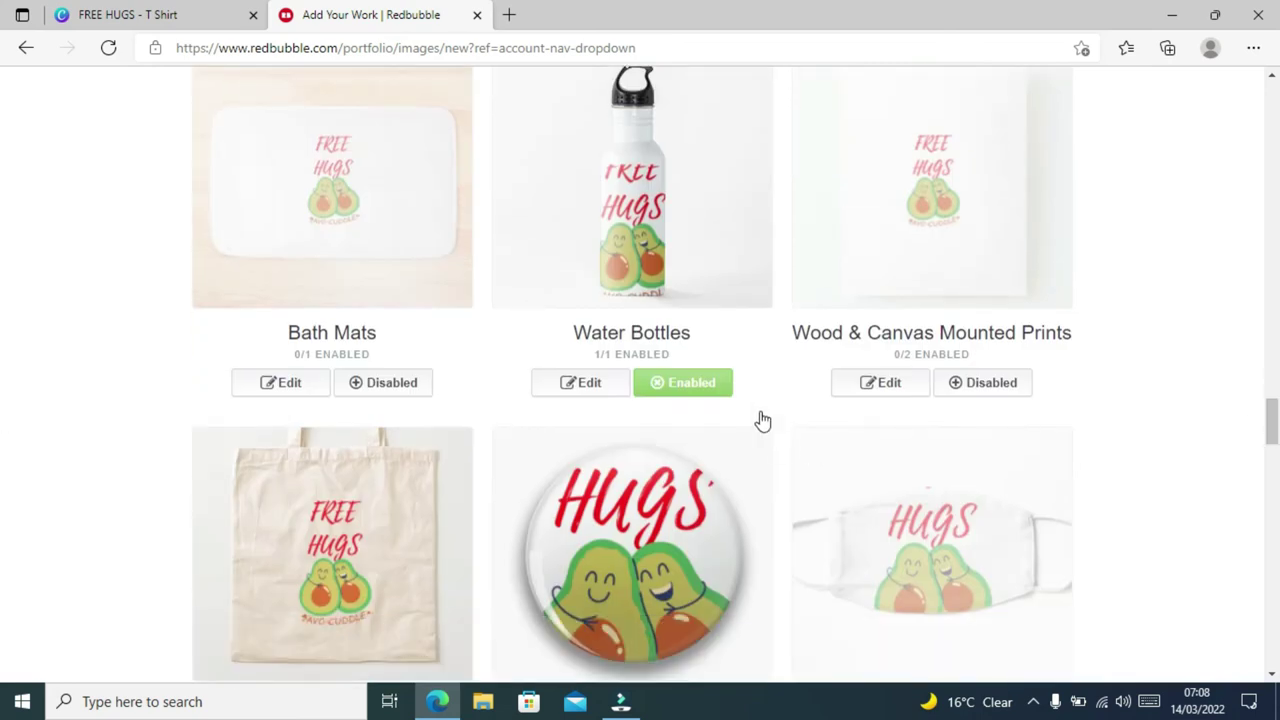
pyautogui.click(727, 390)
pyautogui.moveTo(1273, 423); pyautogui.dragTo(1273, 460)
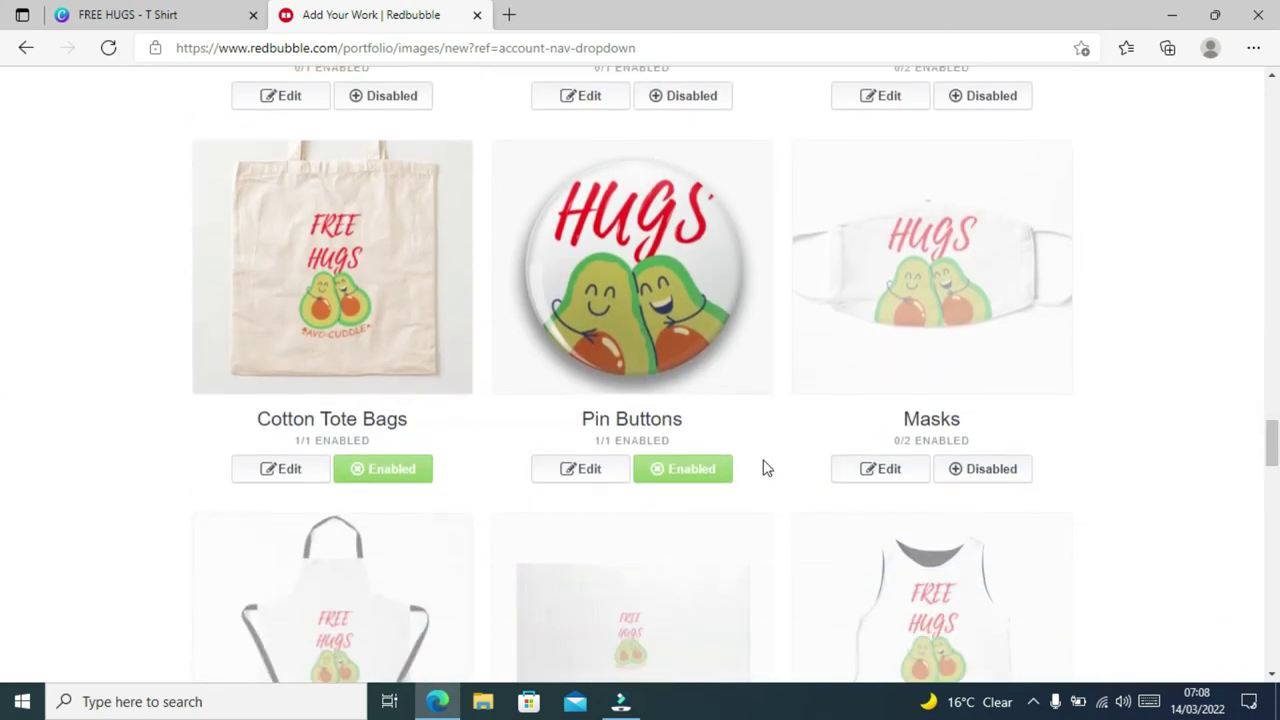
pyautogui.click(714, 478)
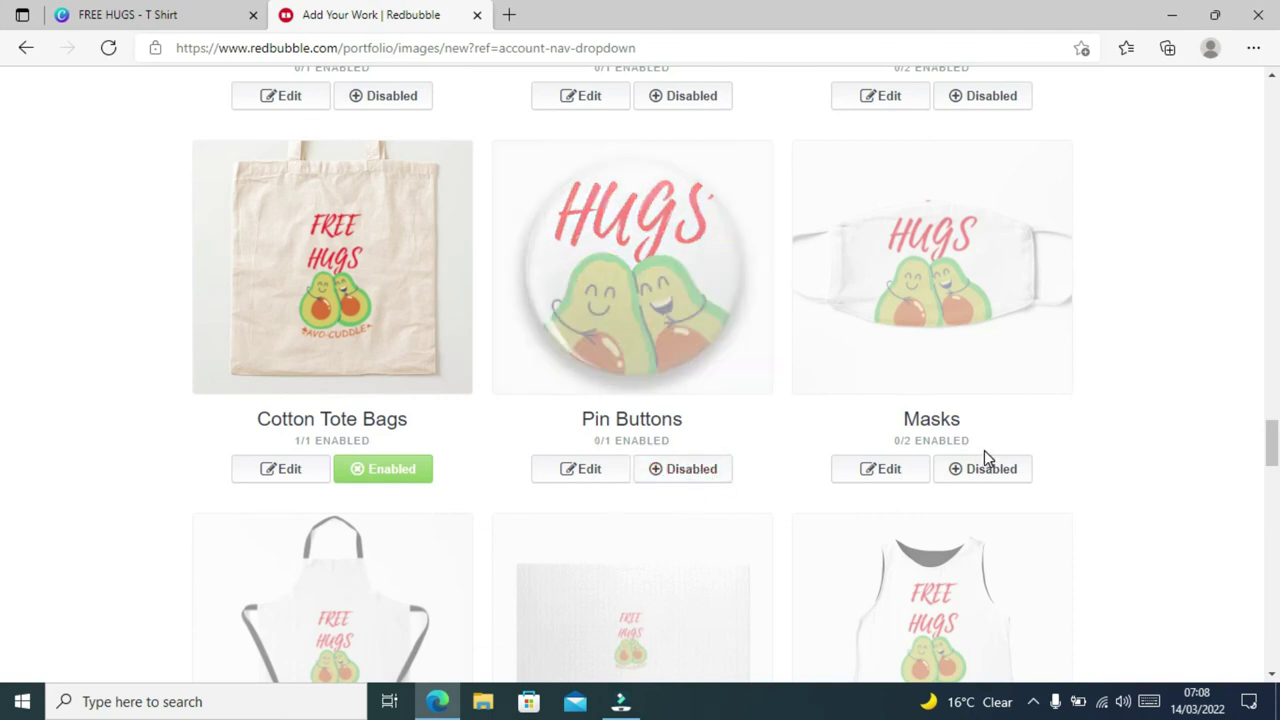
# Disable the Phone Wallets product and enable Floor Pillows for the FREE HUGS work
pyautogui.scroll(-6, 3, 470)
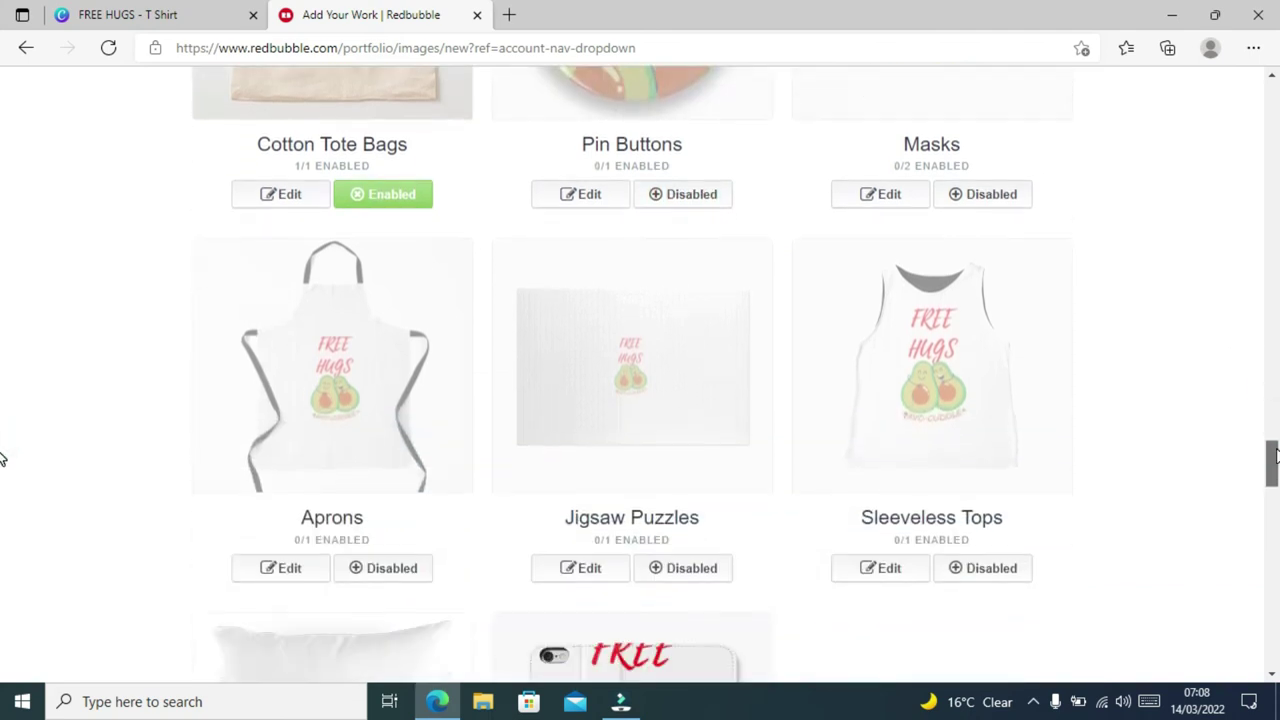
pyautogui.scroll(-1, 3, 485)
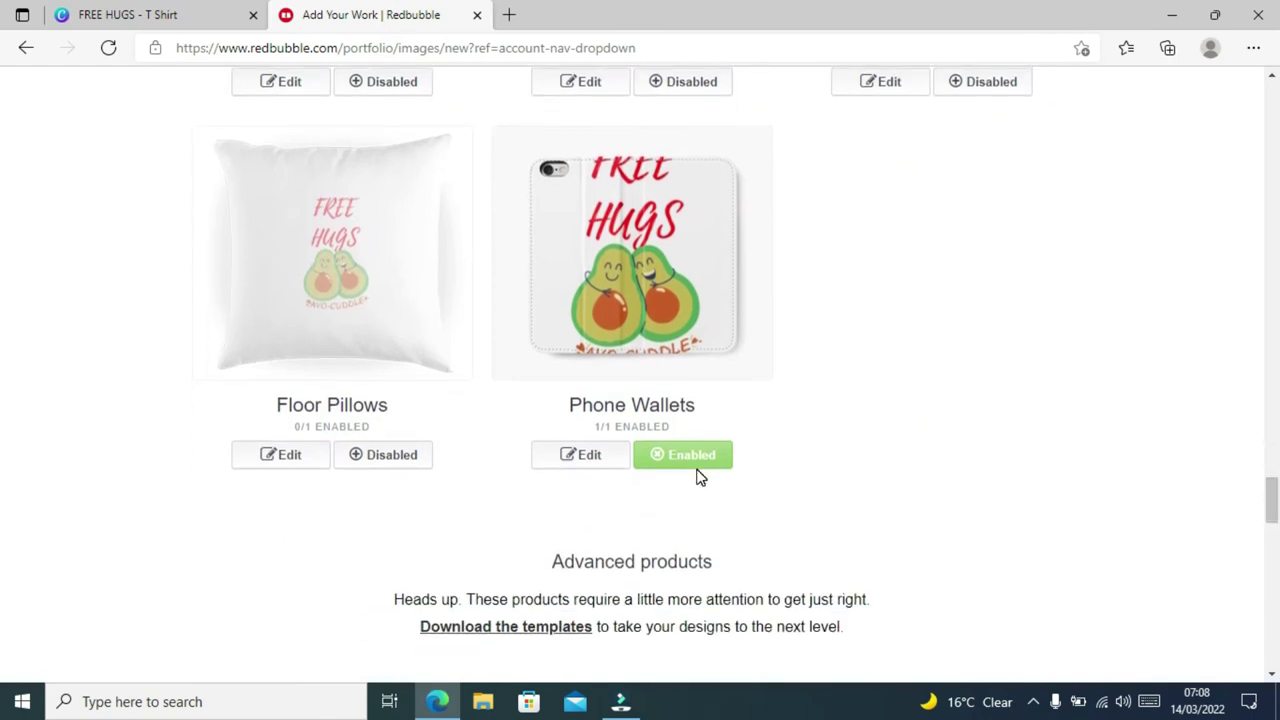
pyautogui.click(699, 476)
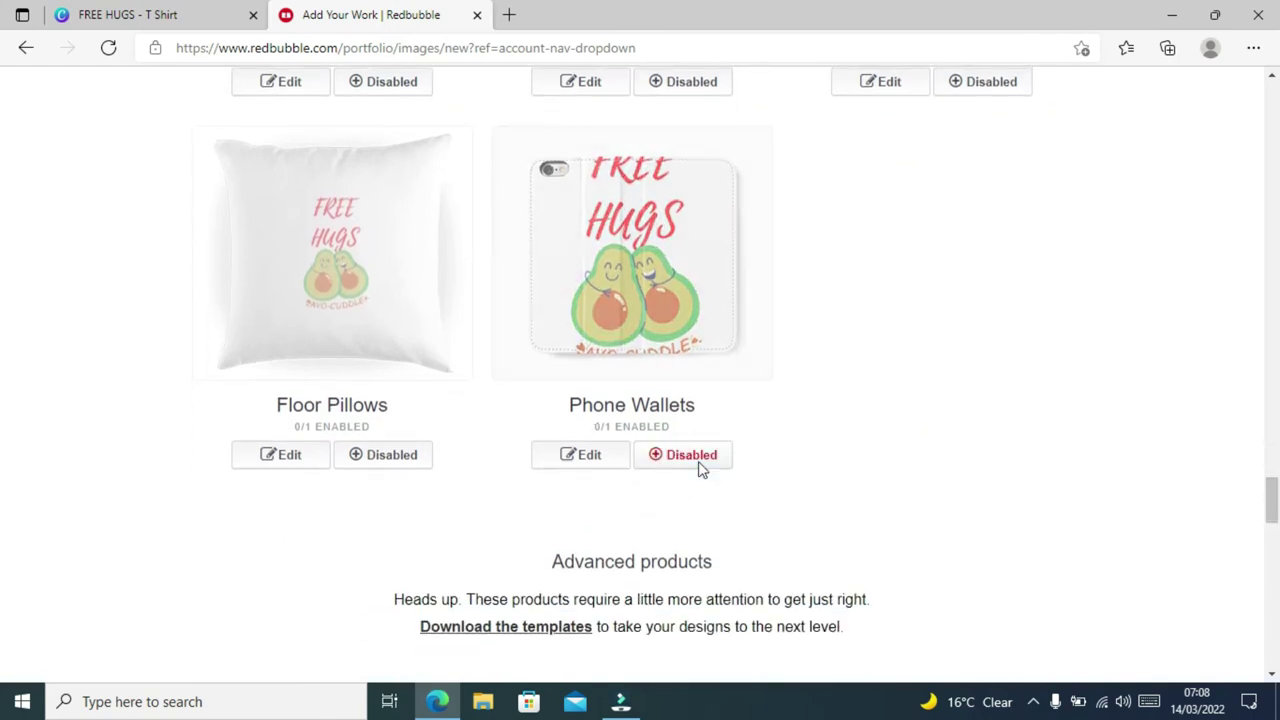
pyautogui.click(386, 455)
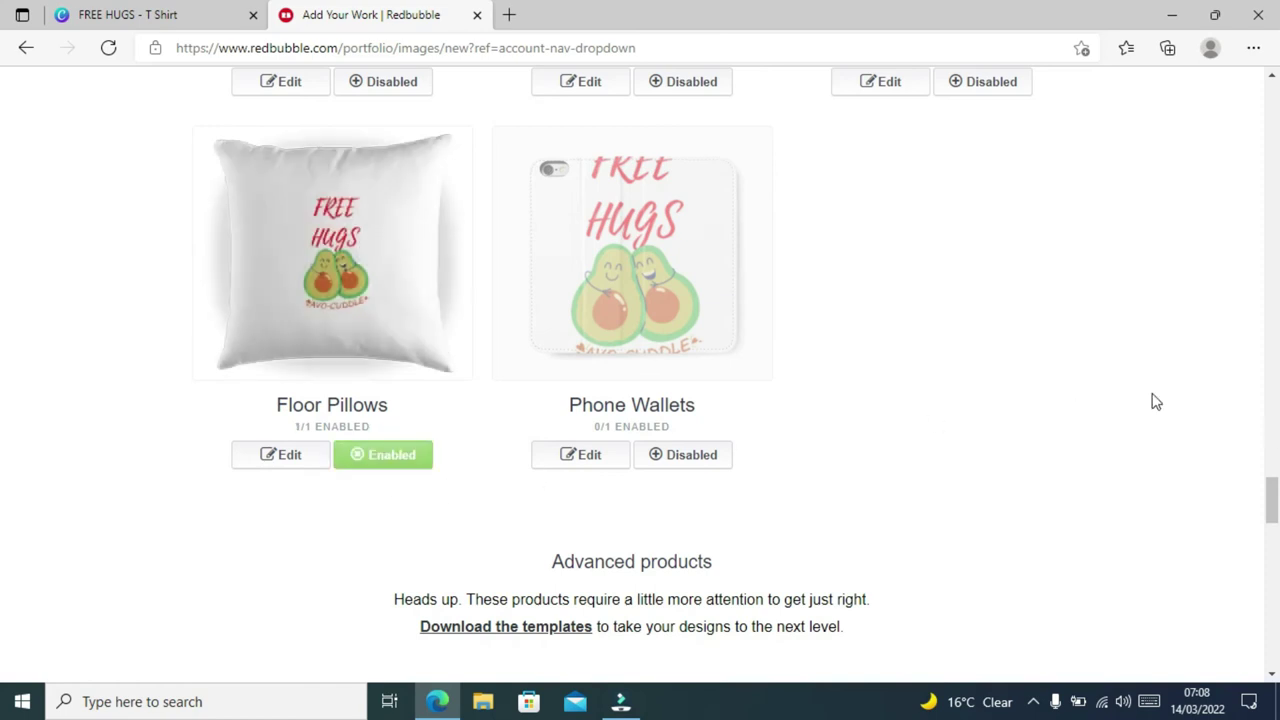
# Set the work's media to Digital Art and Design & Illustration, and add it to the FUN collection
pyautogui.moveTo(1271, 500); pyautogui.dragTo(1273, 597)
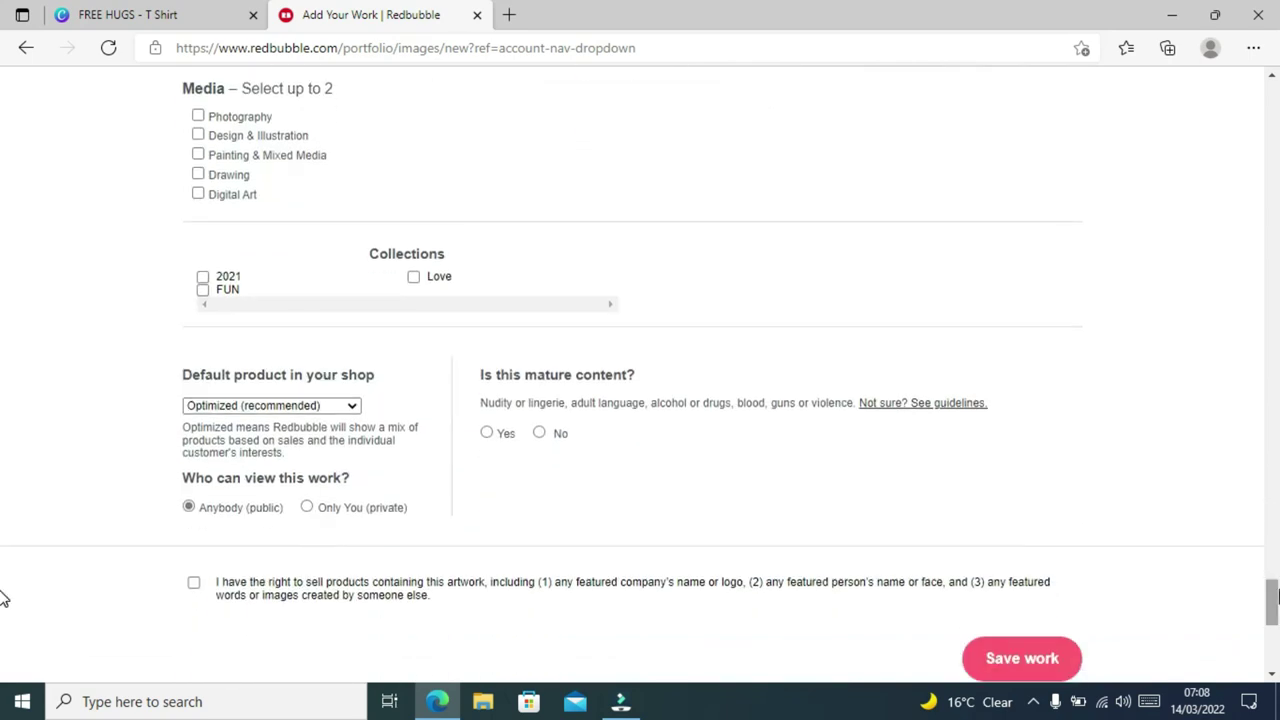
pyautogui.click(198, 196)
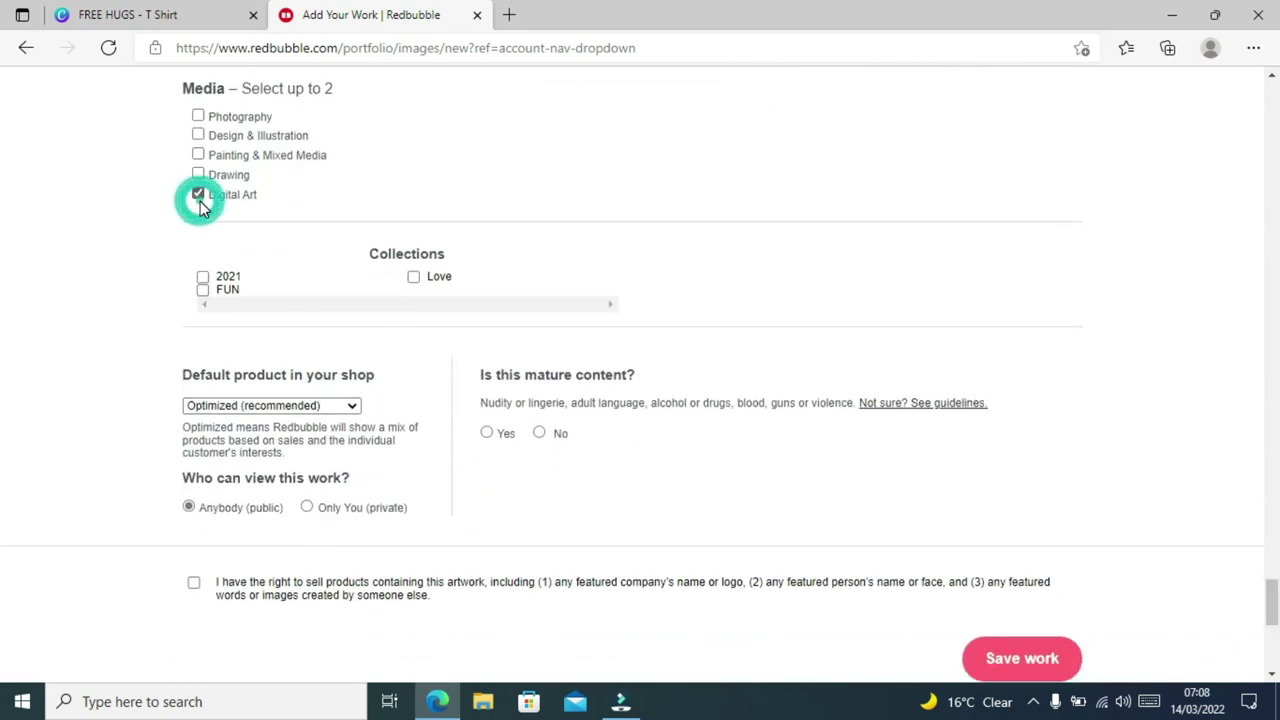
pyautogui.click(197, 137)
pyautogui.click(203, 292)
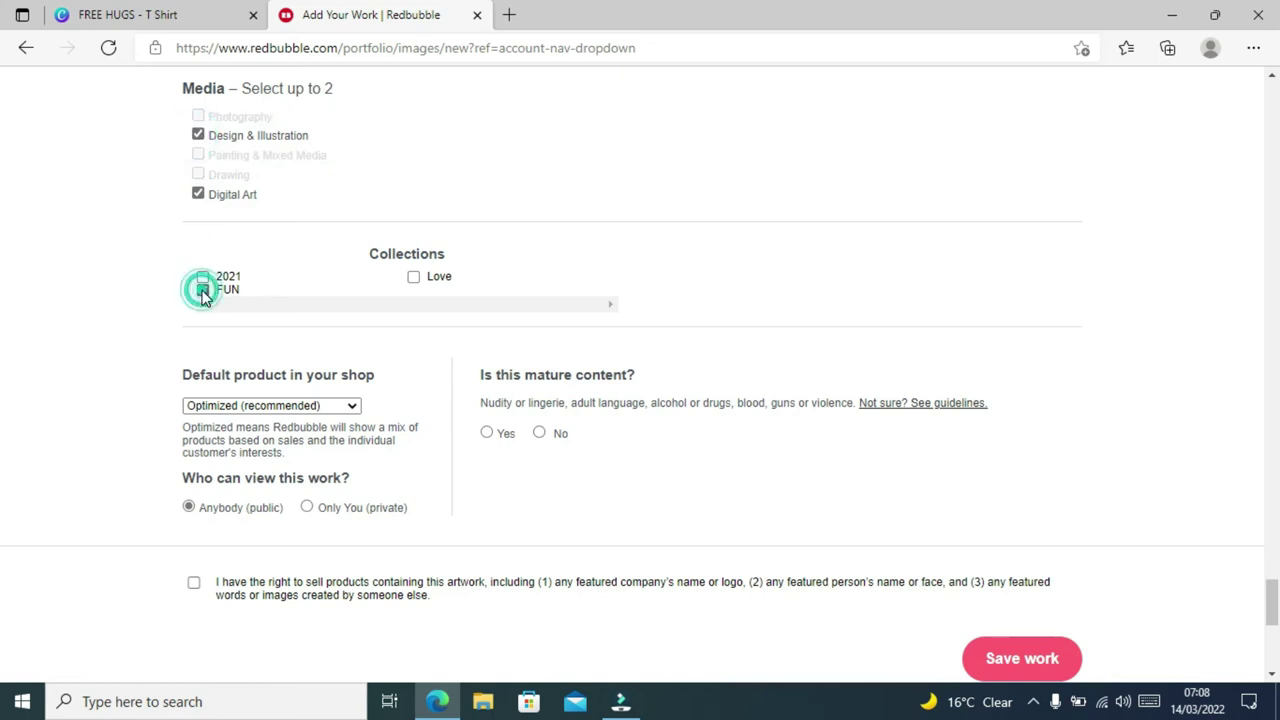
# Declare the work as not mature content, confirm the right to sell the artwork, and save the work
pyautogui.click(540, 434)
pyautogui.click(194, 584)
pyautogui.click(1015, 659)
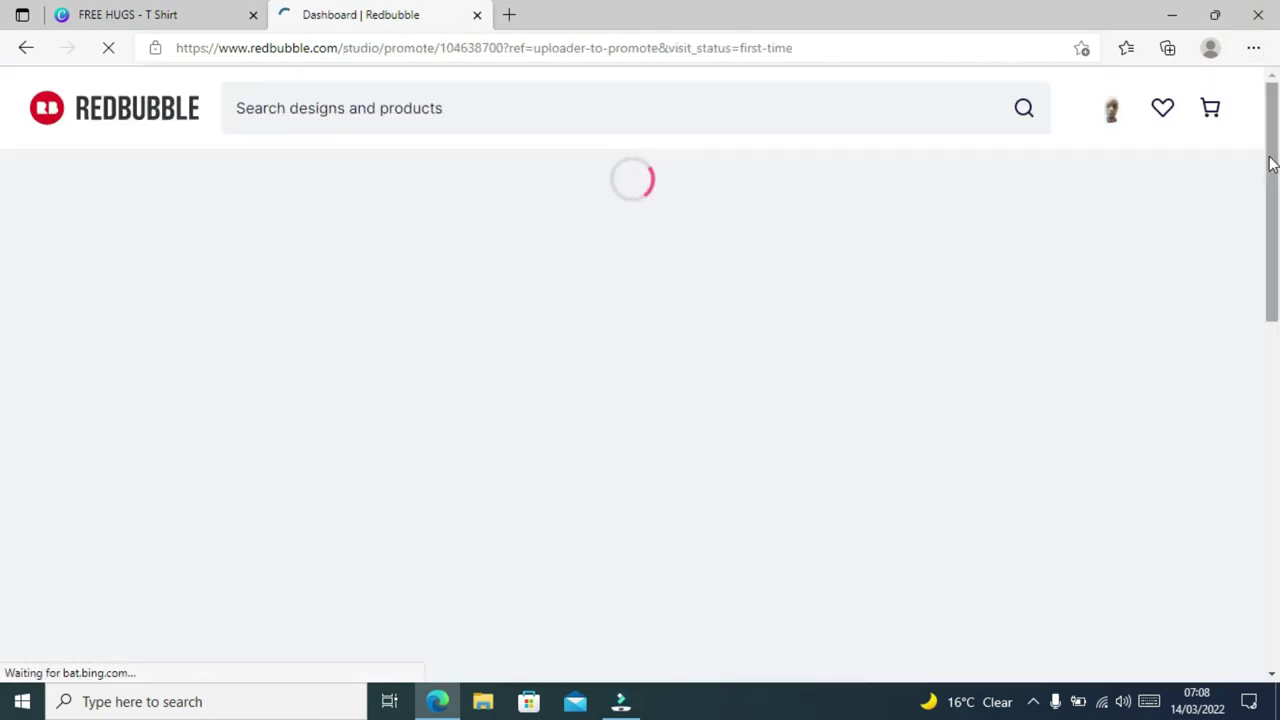
# Examine the published work's promotion page, including its publication notice and the previews of the product range
pyautogui.moveTo(1272, 165); pyautogui.dragTo(1273, 100)
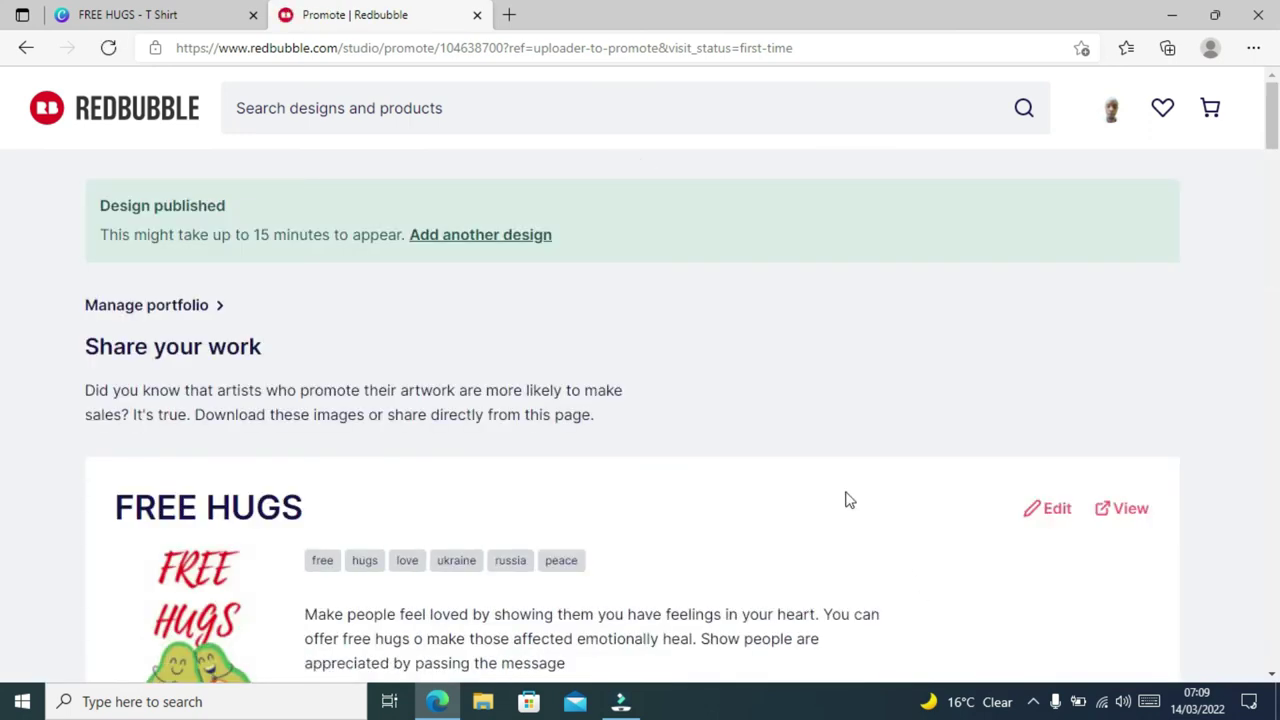
pyautogui.scroll(-2, 2, 150)
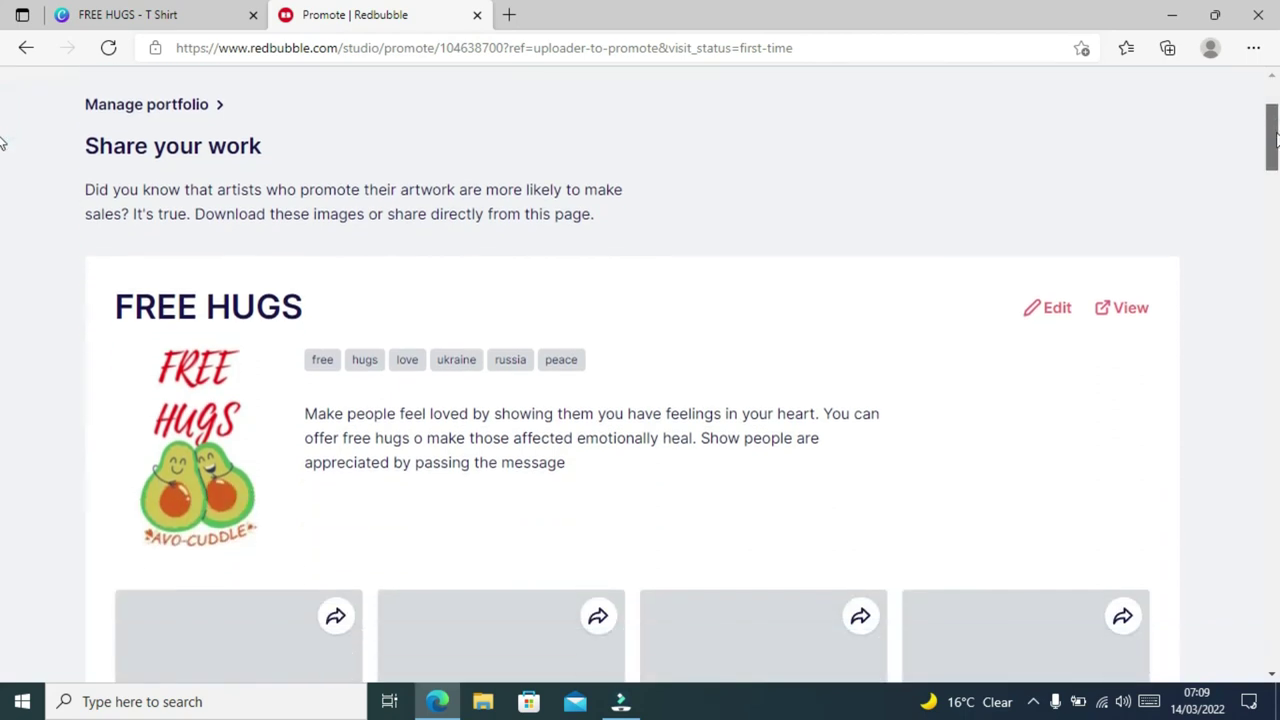
pyautogui.scroll(-7, 2, 180)
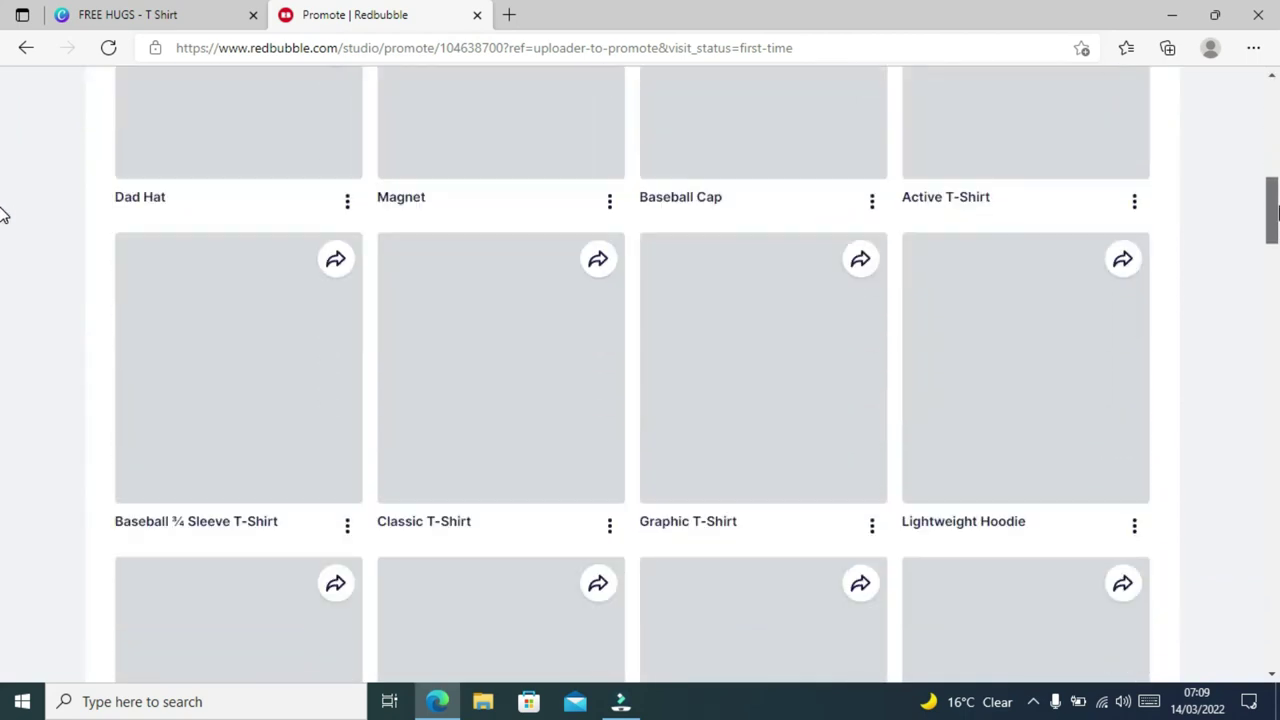
pyautogui.scroll(9, 2, 215)
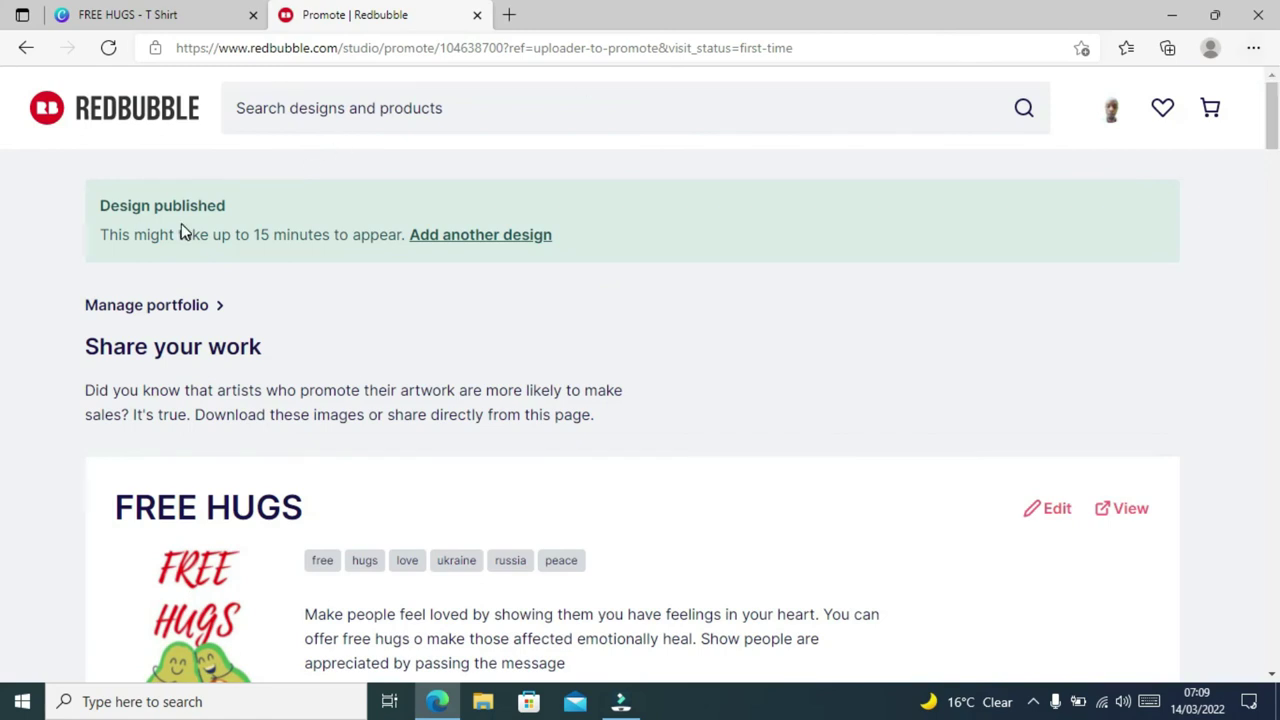
pyautogui.moveTo(102, 238); pyautogui.dragTo(419, 256)
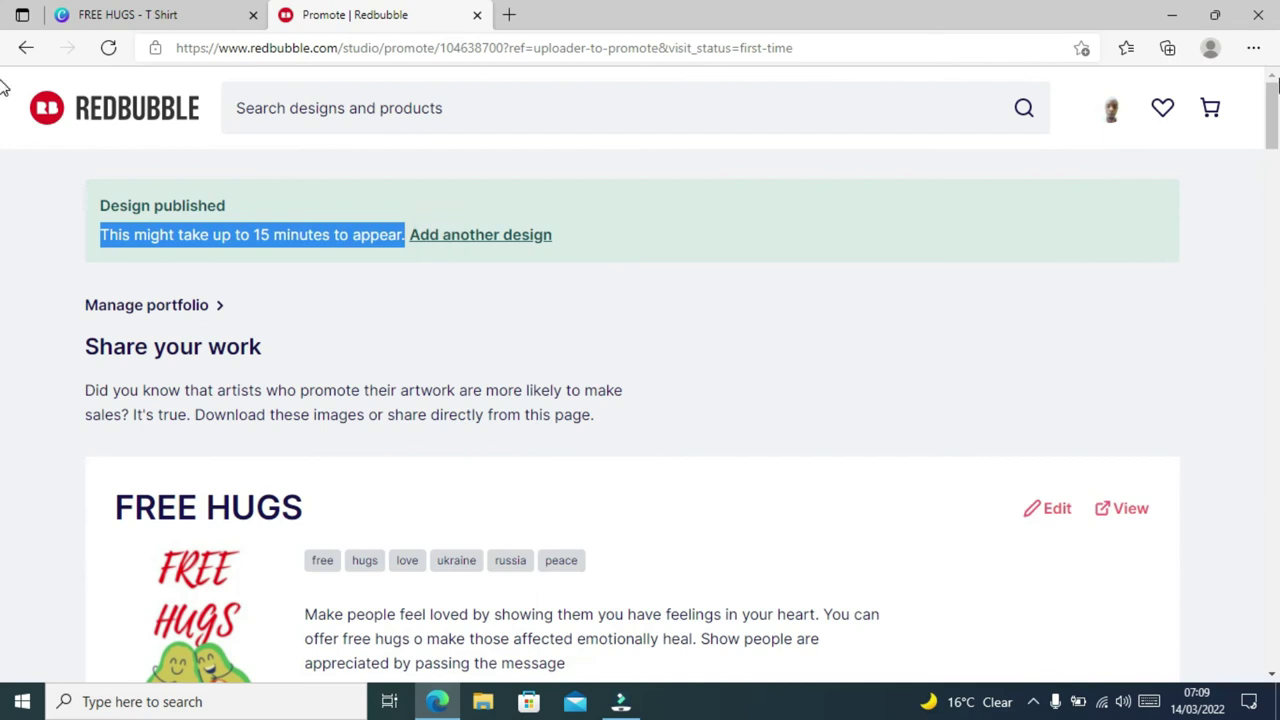
pyautogui.moveTo(1273, 112); pyautogui.dragTo(1275, 178)
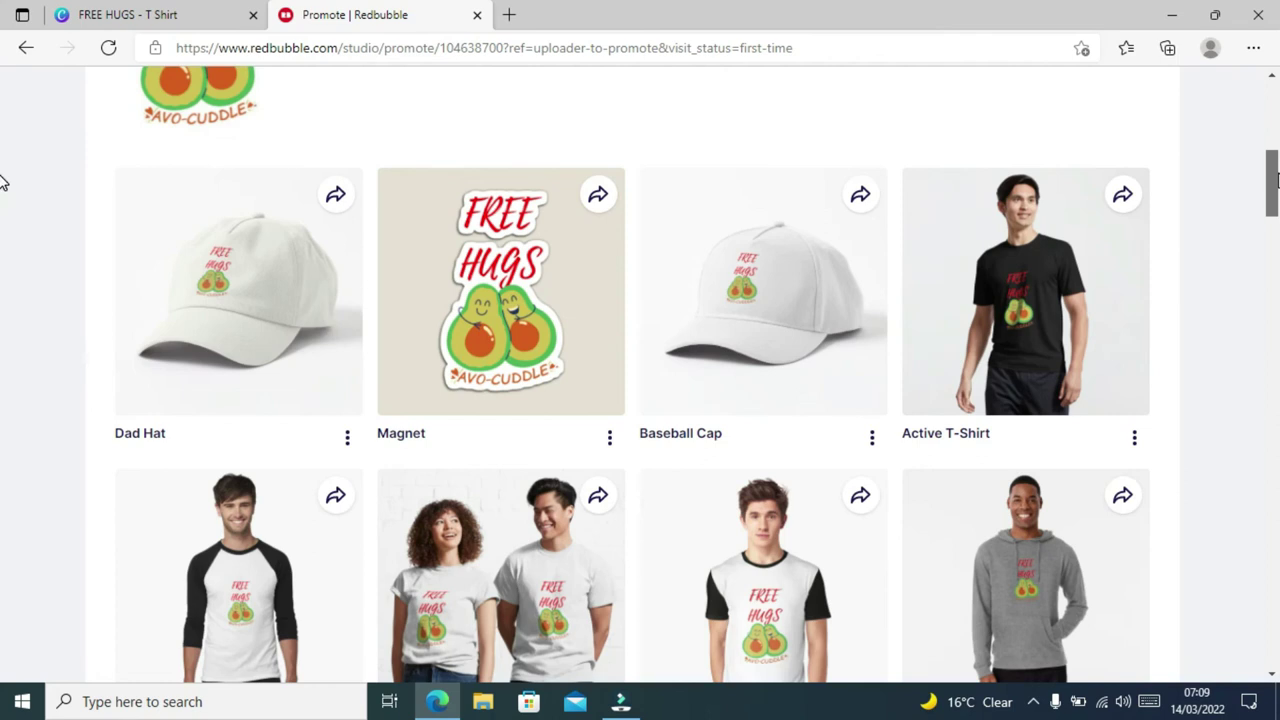
pyautogui.moveTo(1276, 178); pyautogui.dragTo(1277, 250)
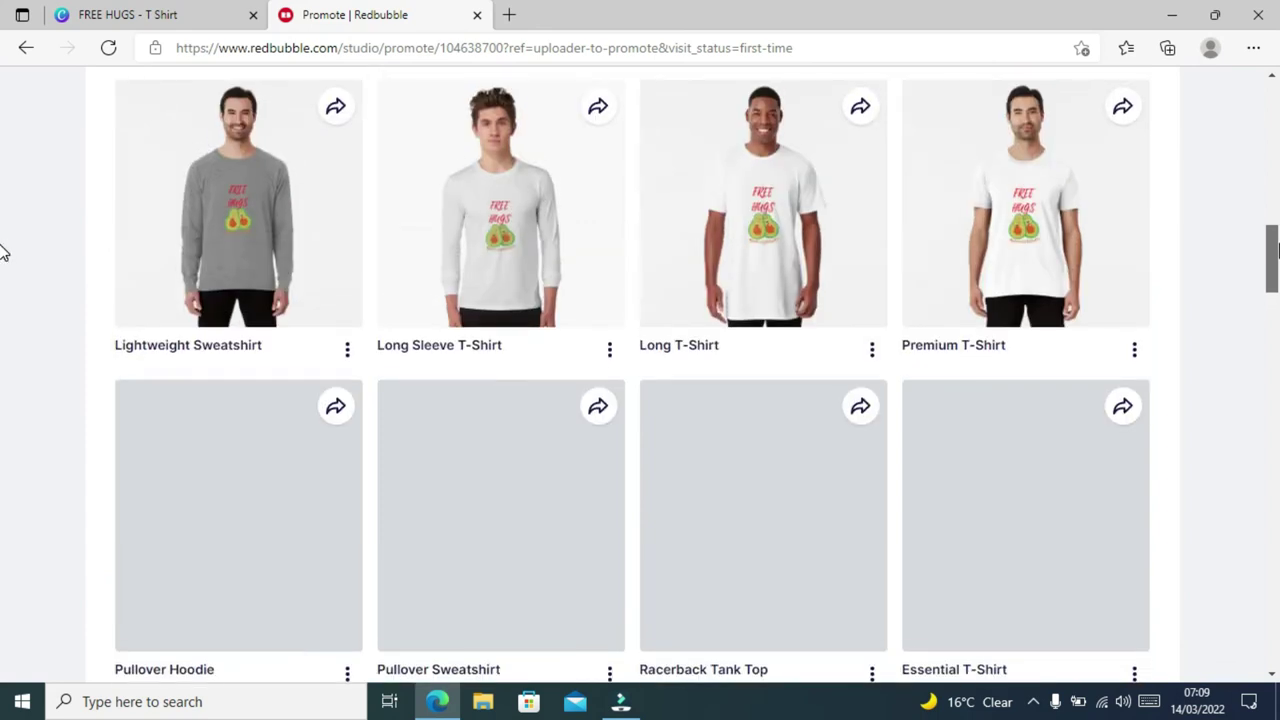
pyautogui.moveTo(1275, 280); pyautogui.dragTo(1276, 198)
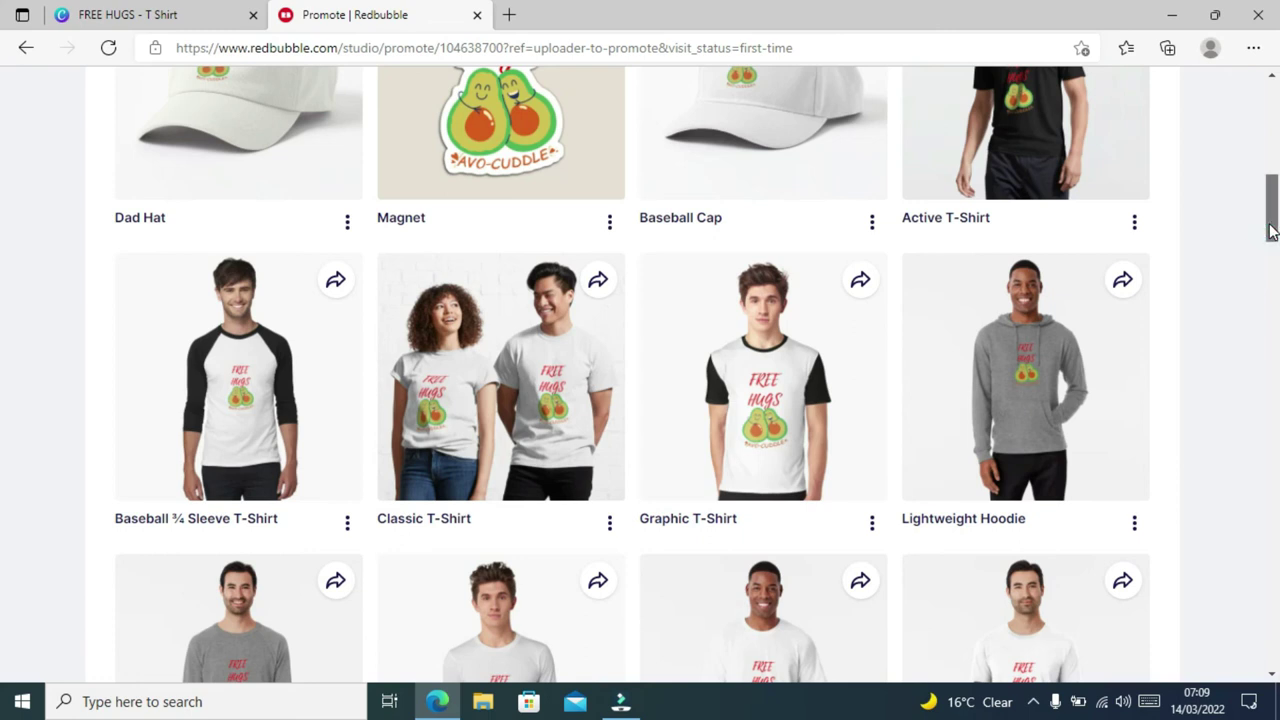
# Check the sharing options of the Graphic T-Shirt and view its product page, then return to the promotion page
pyautogui.click(861, 285)
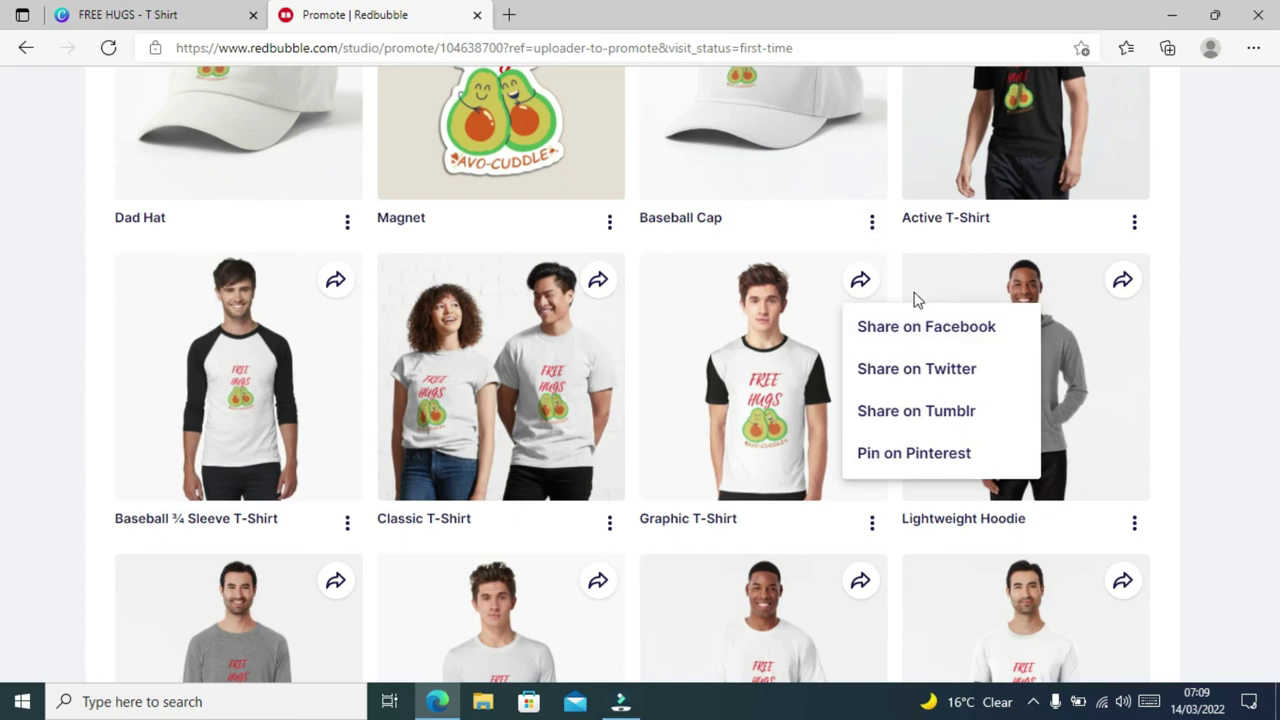
pyautogui.click(1174, 232)
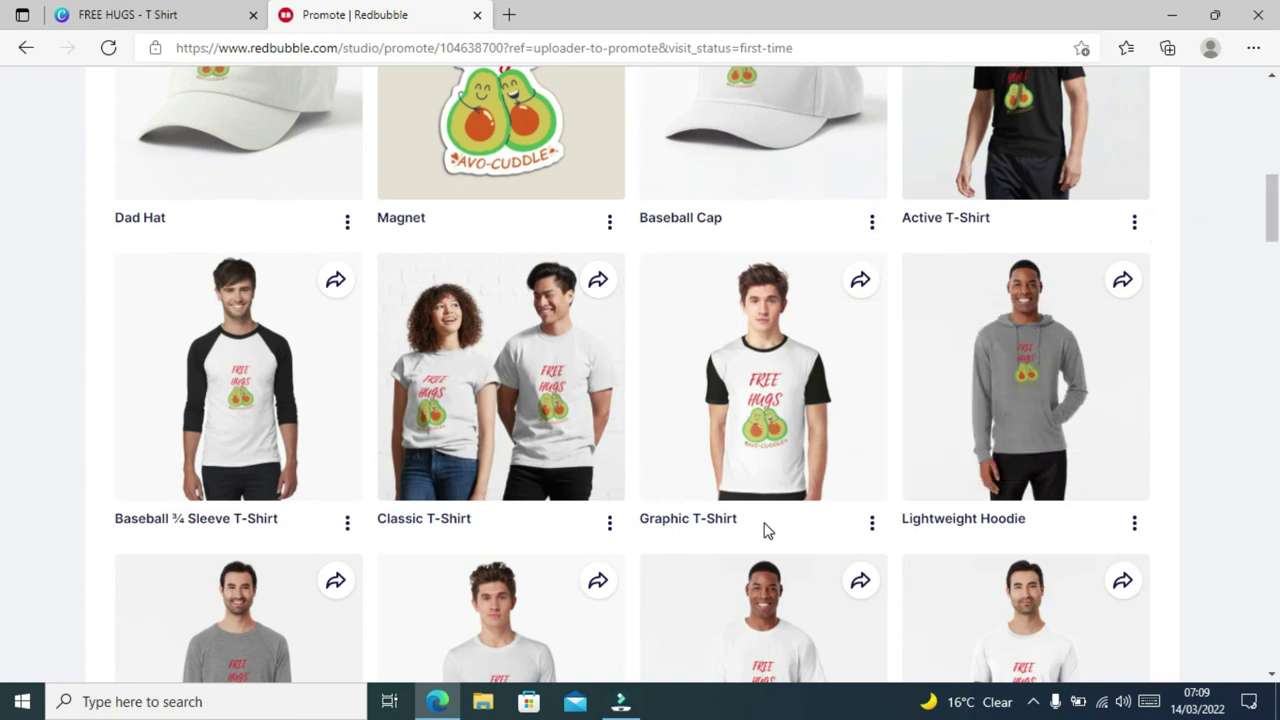
pyautogui.click(871, 522)
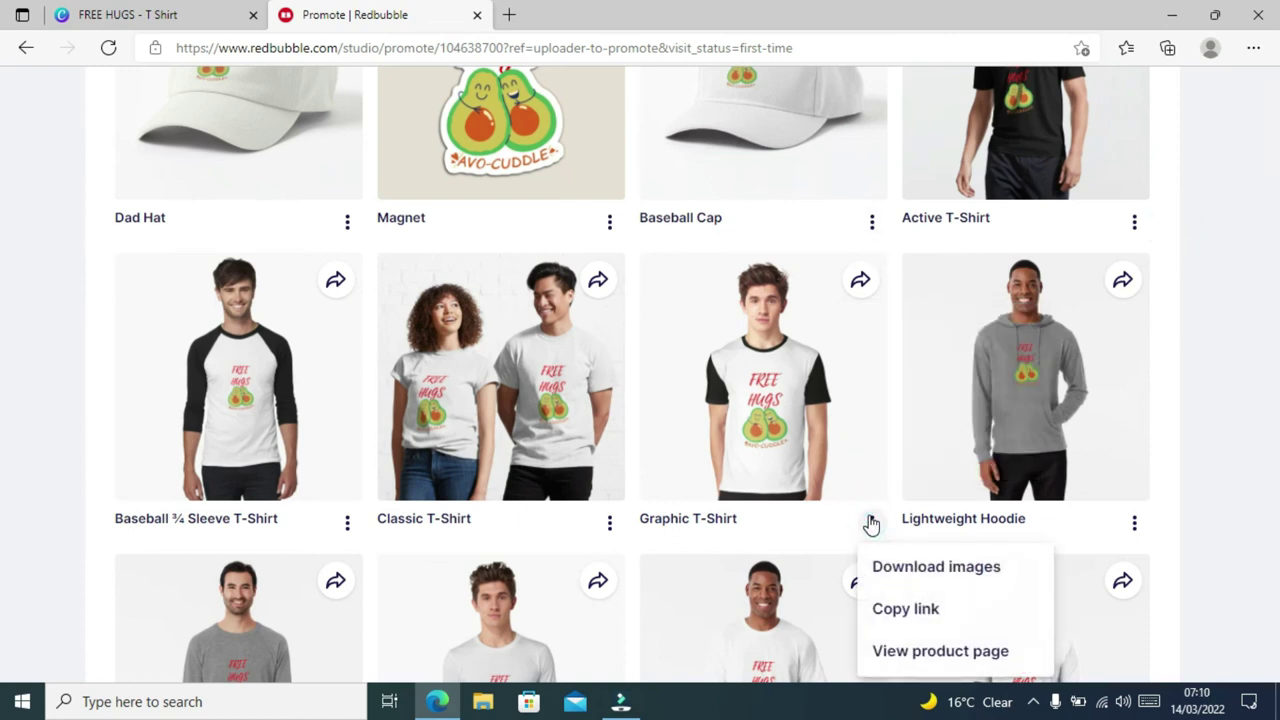
pyautogui.click(910, 650)
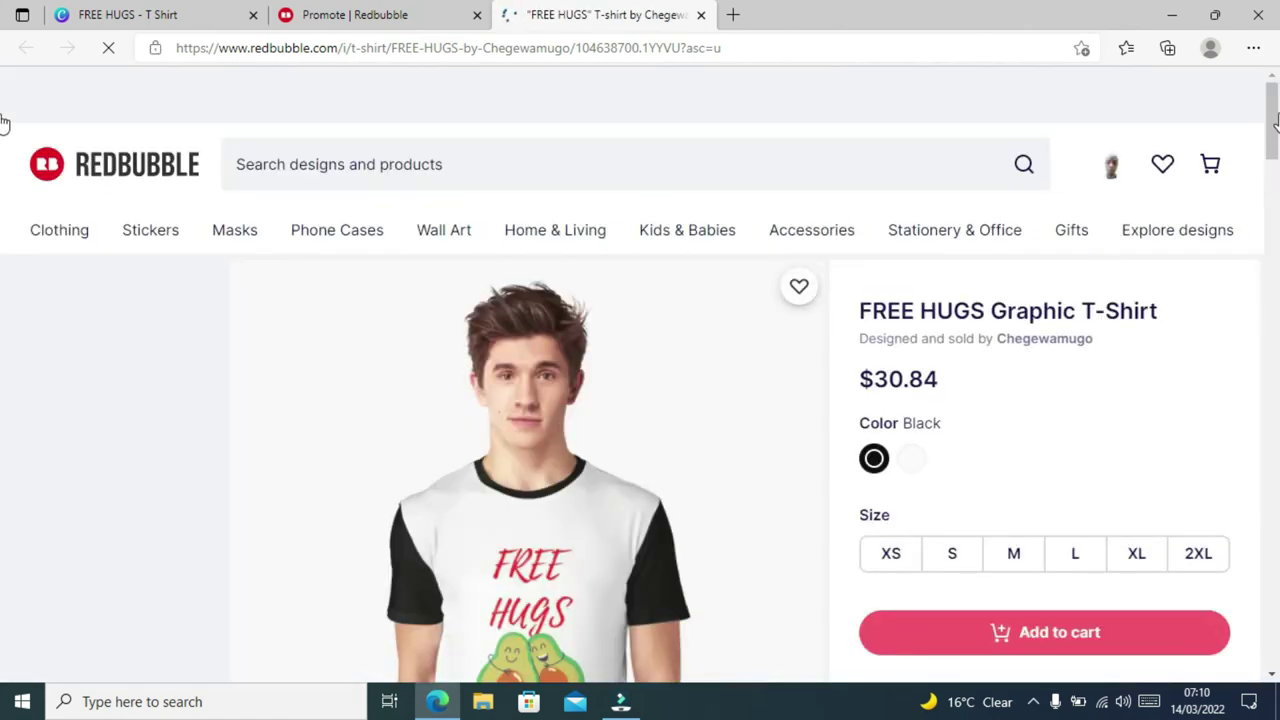
pyautogui.scroll(-4, 1275, 143)
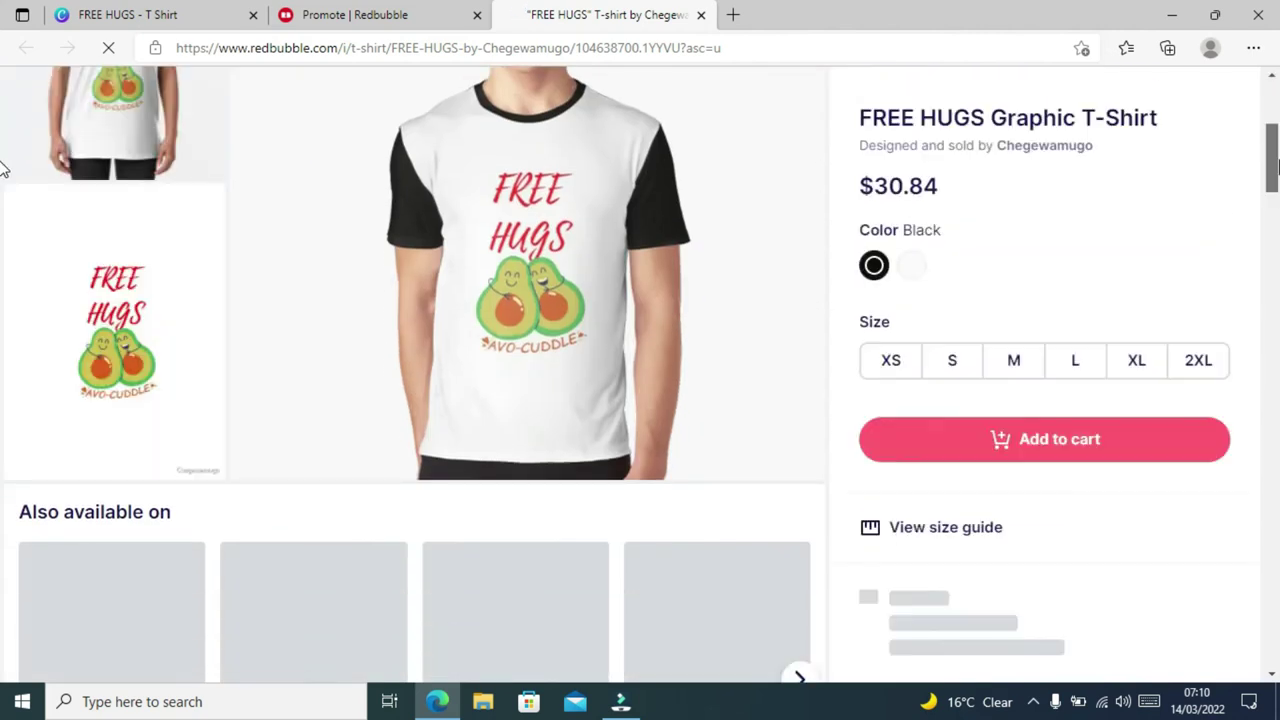
pyautogui.moveTo(1277, 165); pyautogui.dragTo(1186, 163)
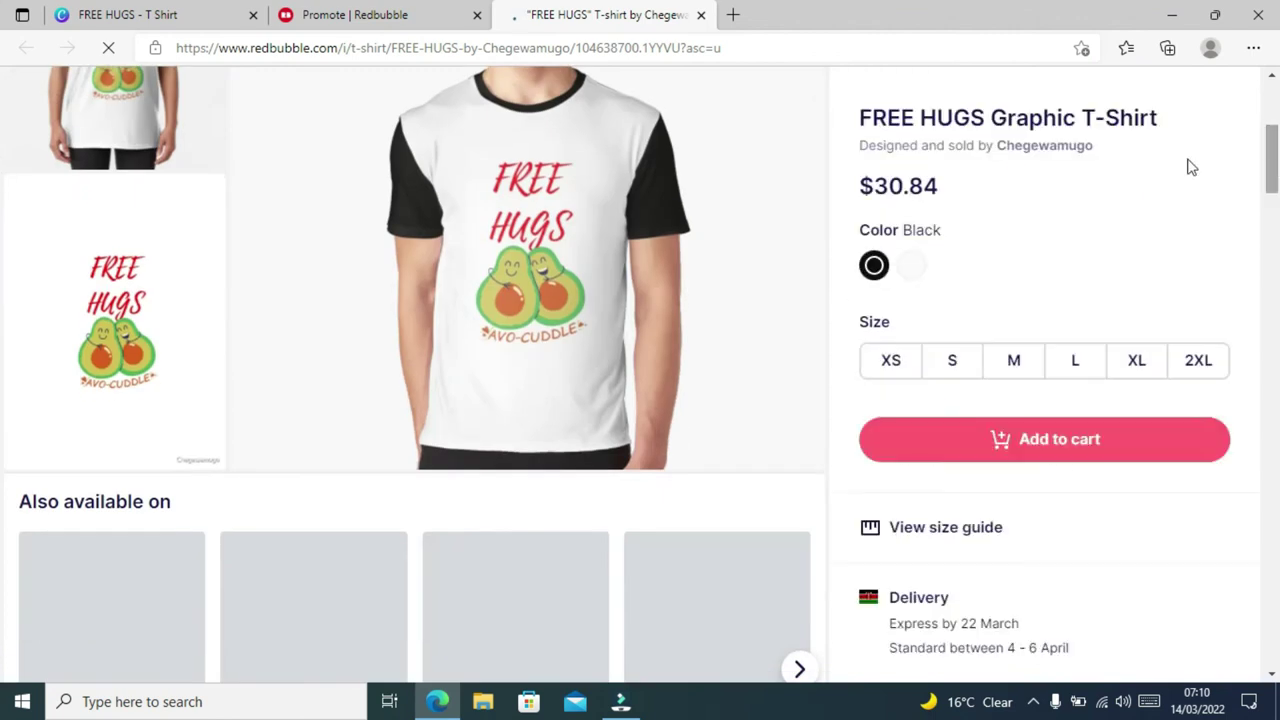
pyautogui.click(701, 17)
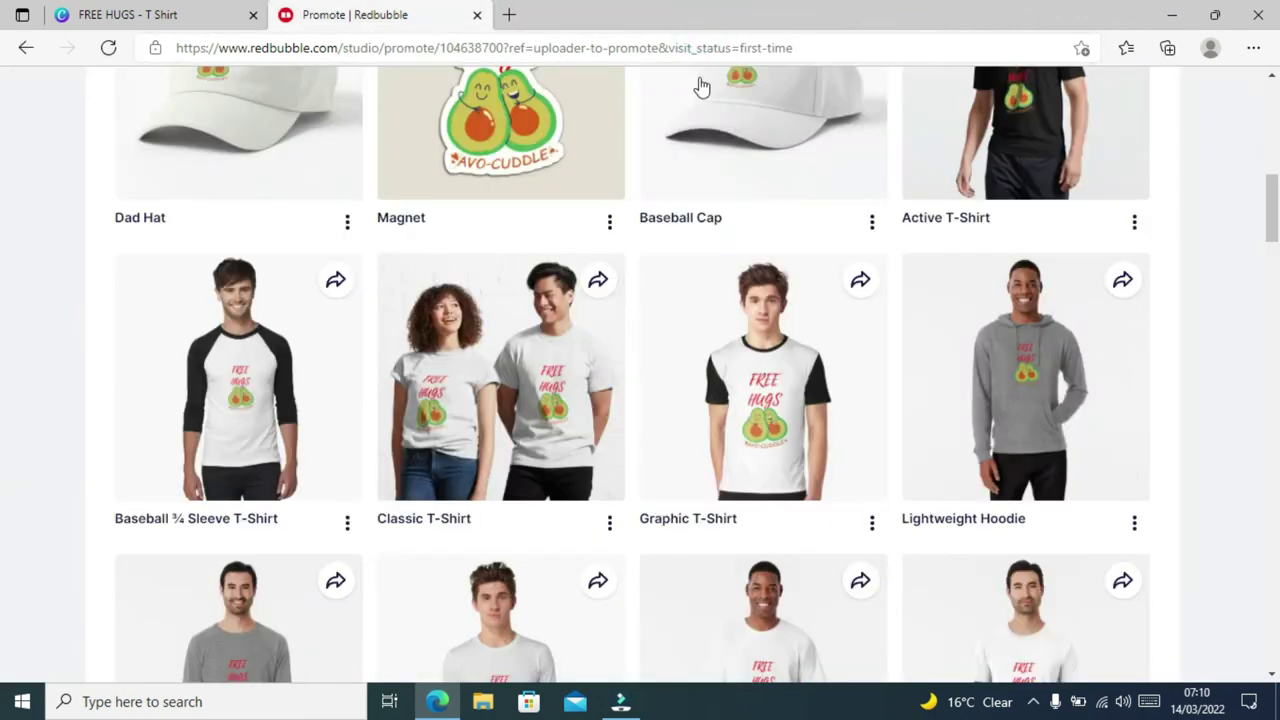
# Open the FREE HUGS work for editing and bring up the design settings of Chiffon Tops
pyautogui.scroll(5, 1273, 205)
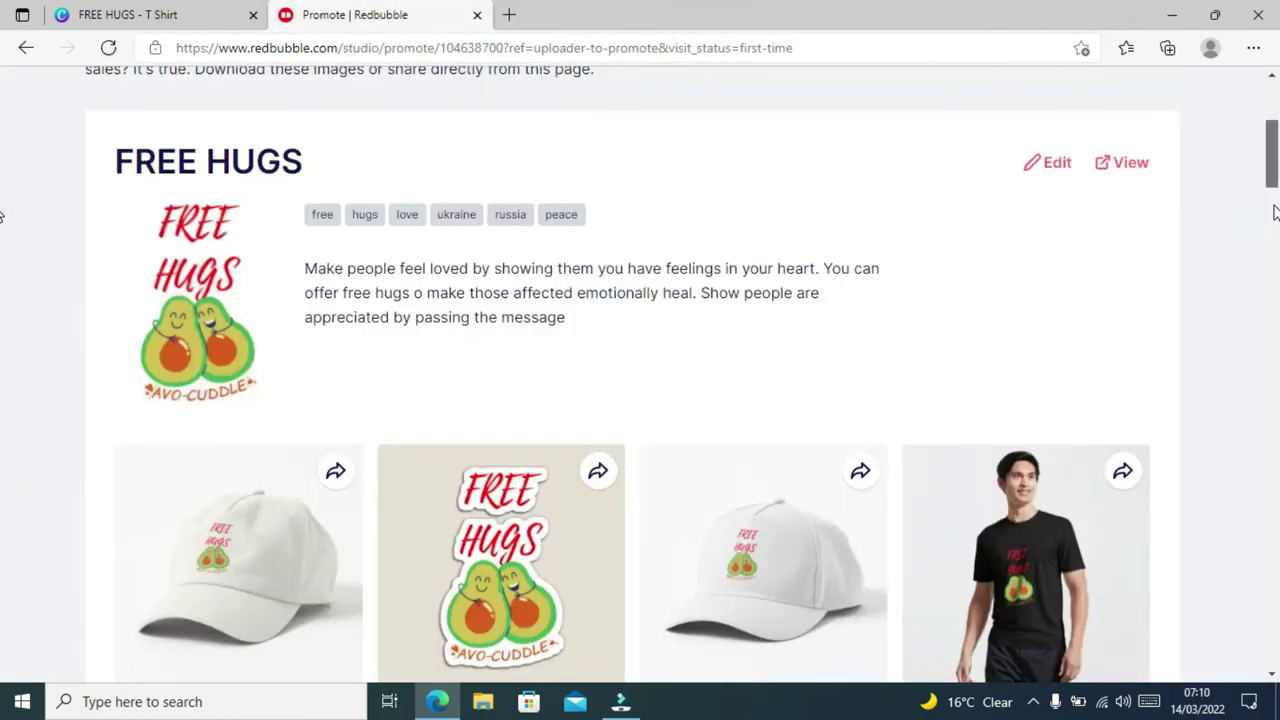
pyautogui.click(1061, 165)
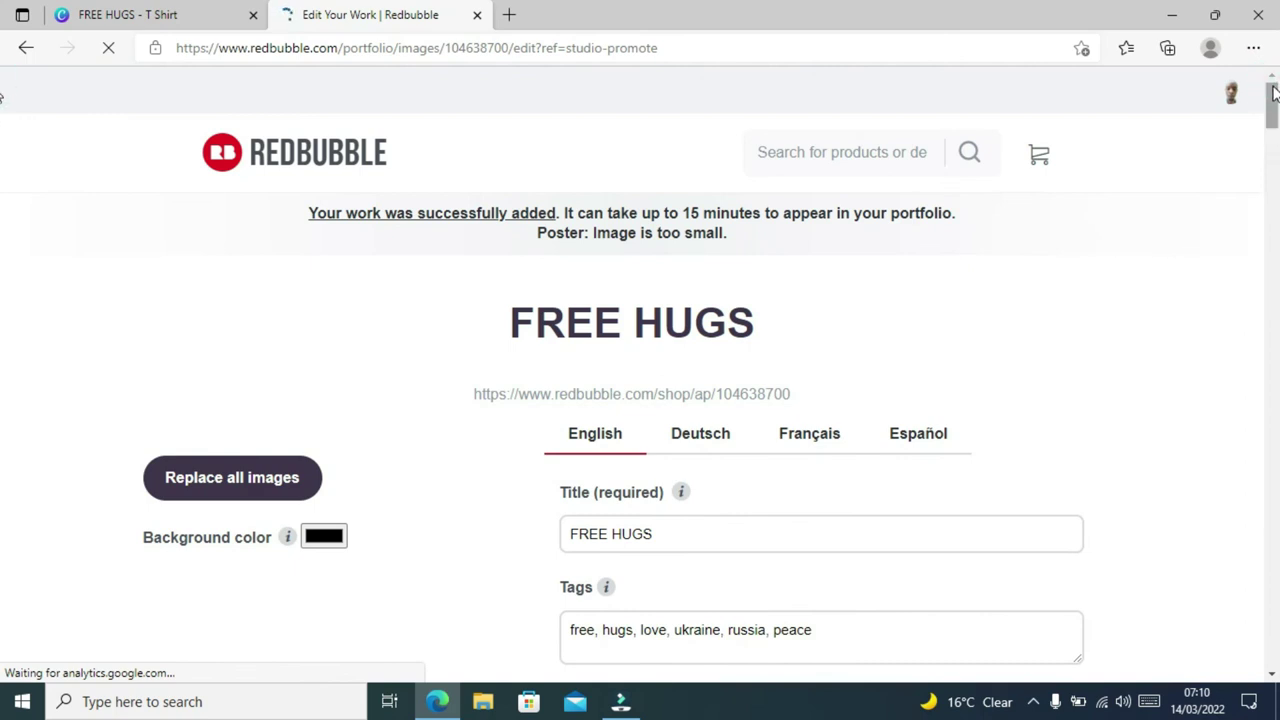
pyautogui.moveTo(1271, 107); pyautogui.dragTo(1273, 266)
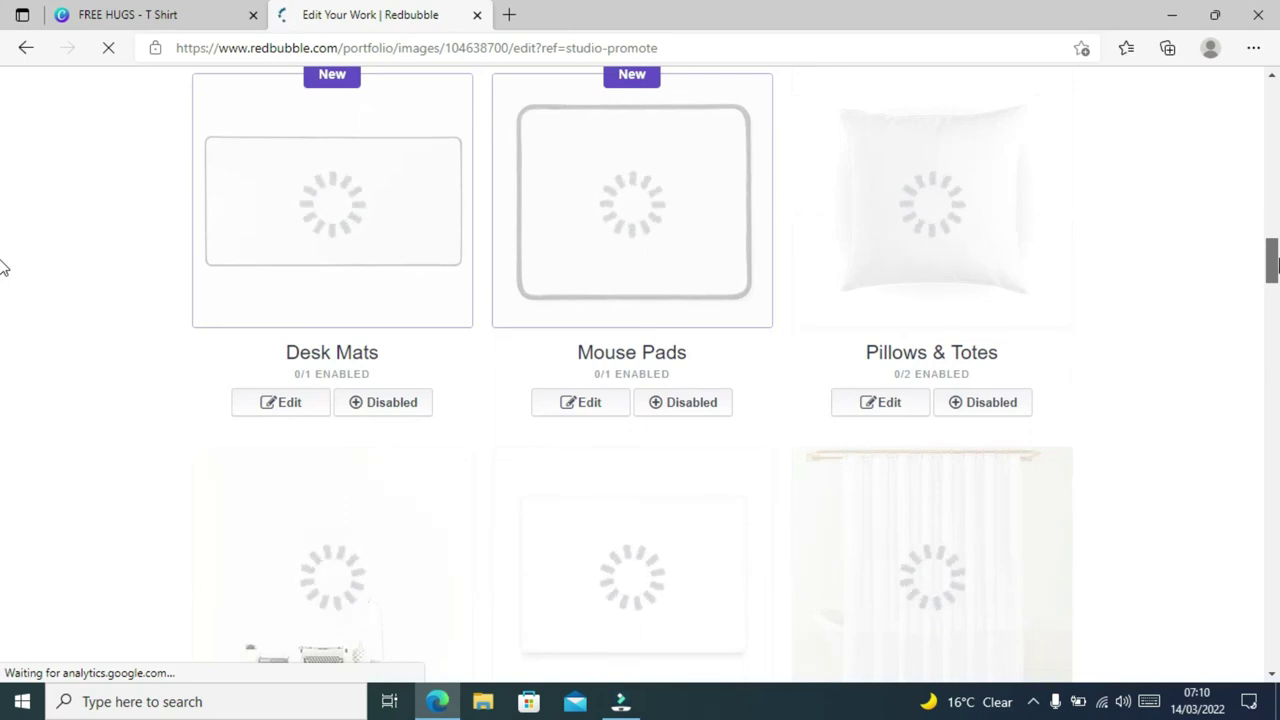
pyautogui.moveTo(1273, 255); pyautogui.dragTo(1276, 218)
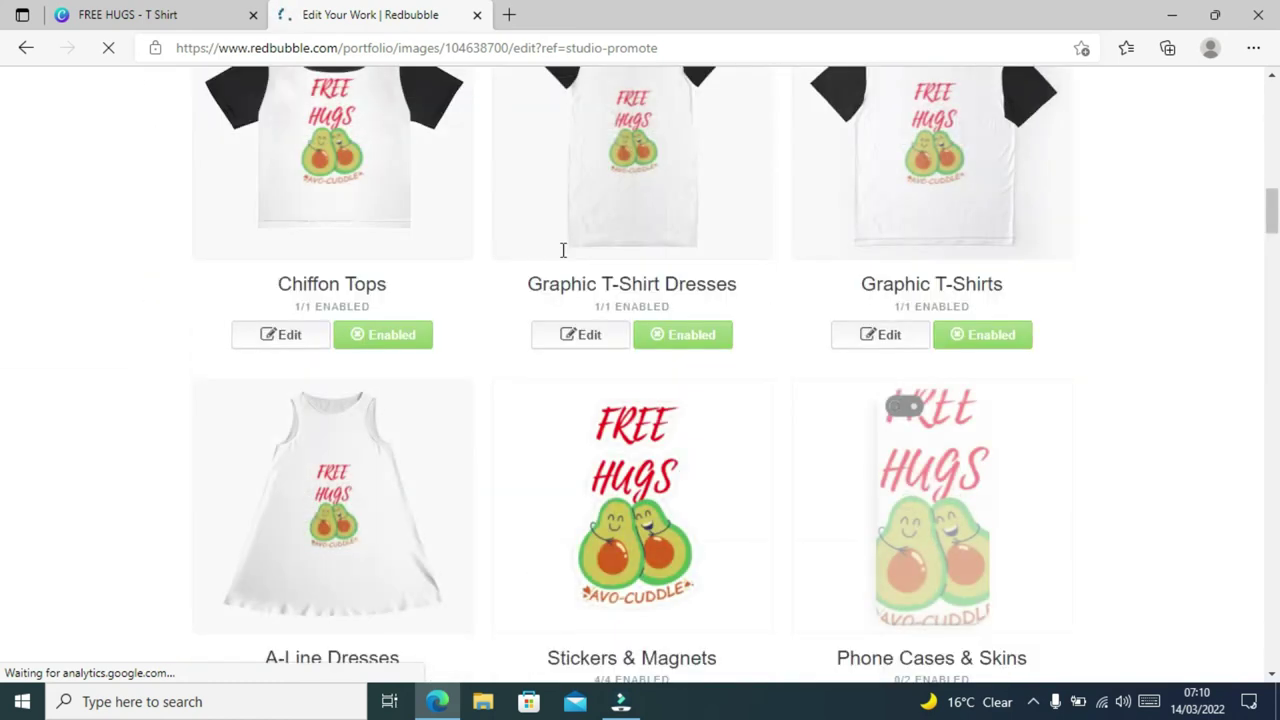
pyautogui.click(276, 340)
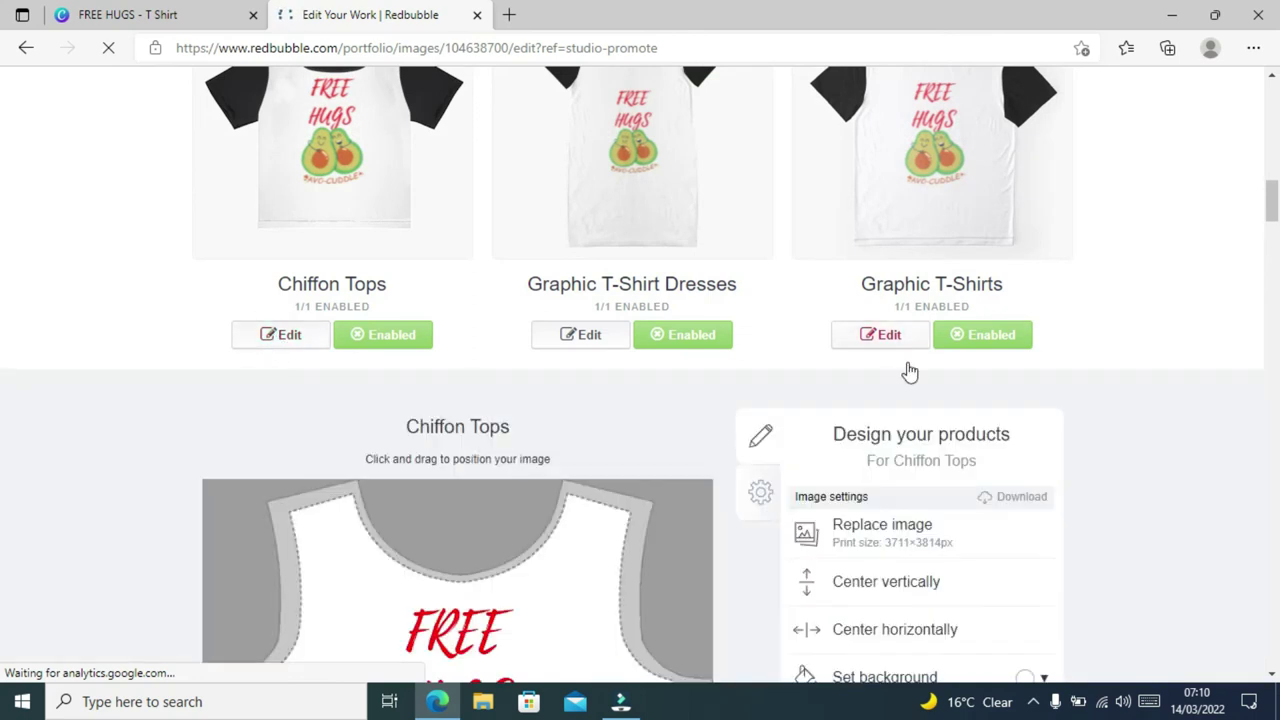
# Look at the pattern choices available for the Chiffon Tops design without choosing one
pyautogui.moveTo(1271, 212); pyautogui.dragTo(1260, 252)
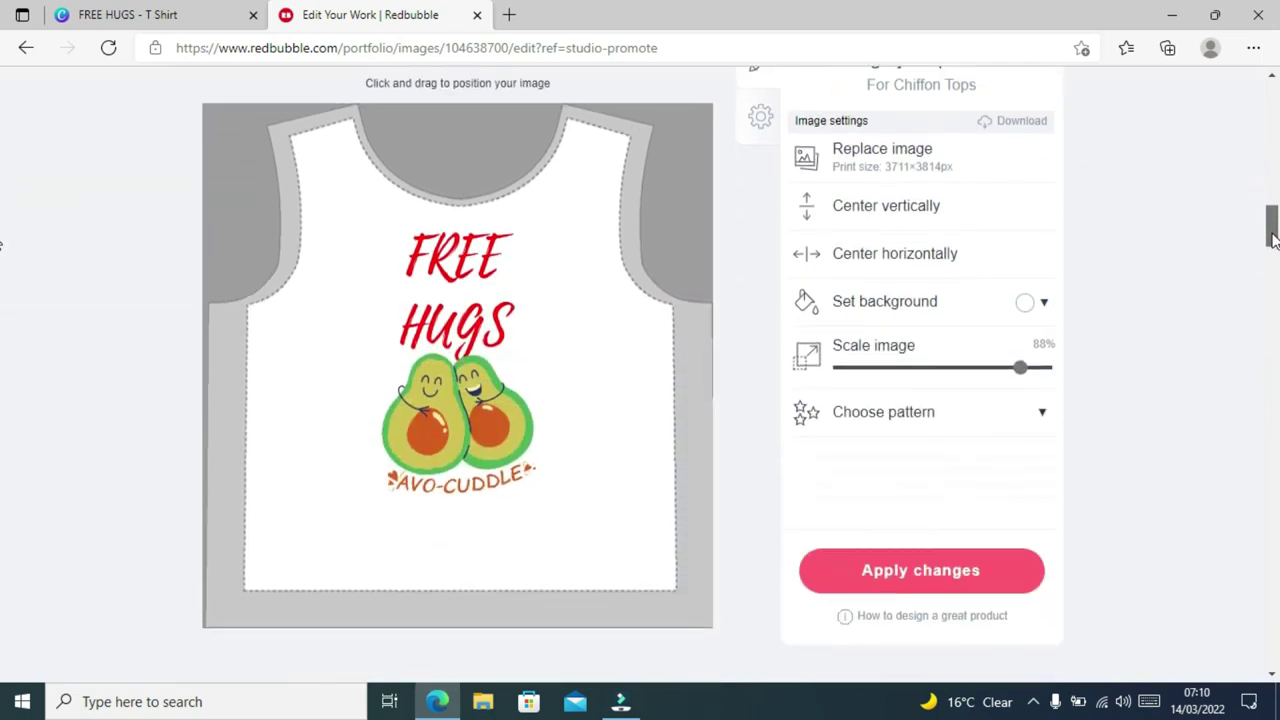
pyautogui.click(1040, 415)
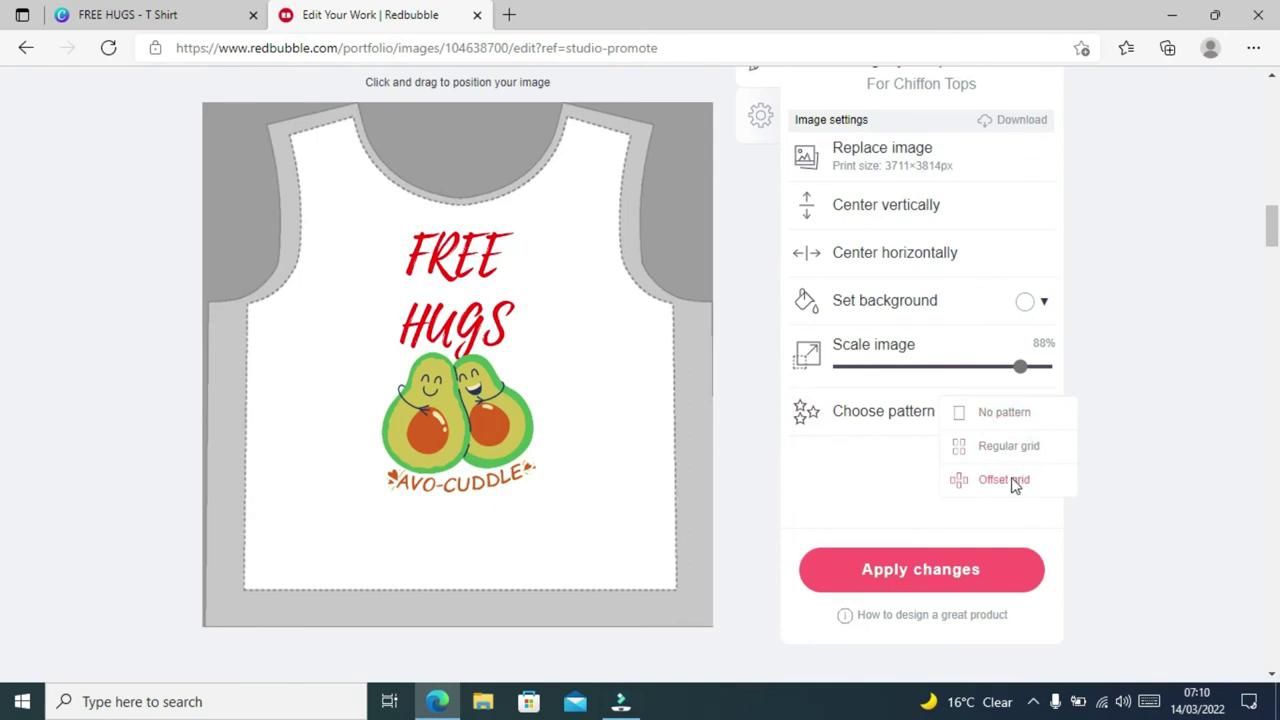
pyautogui.click(1125, 299)
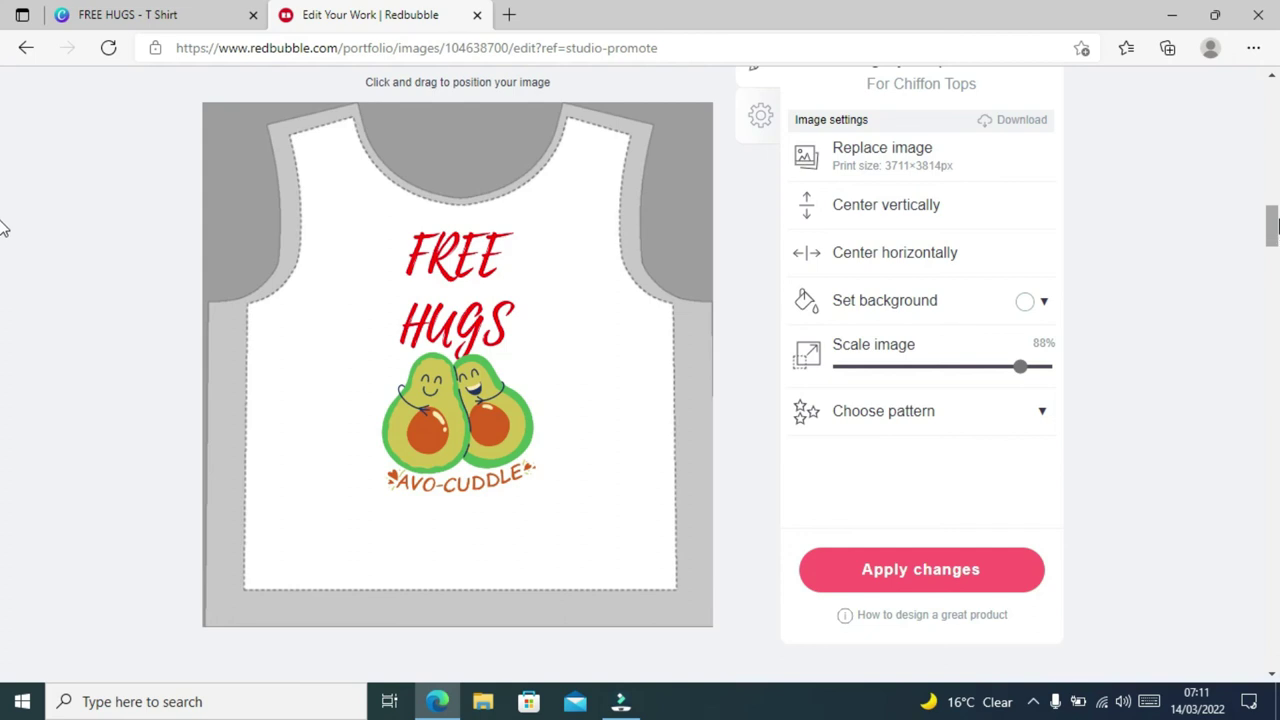
# Open the design settings of Large Print Clothing and preview the Premium T-Shirt with its default print on the Back, then the Front
pyautogui.moveTo(1273, 225)
pyautogui.mouseDown()
pyautogui.moveTo(1273, 195)
pyautogui.moveTo(1273, 210)
pyautogui.mouseUp()
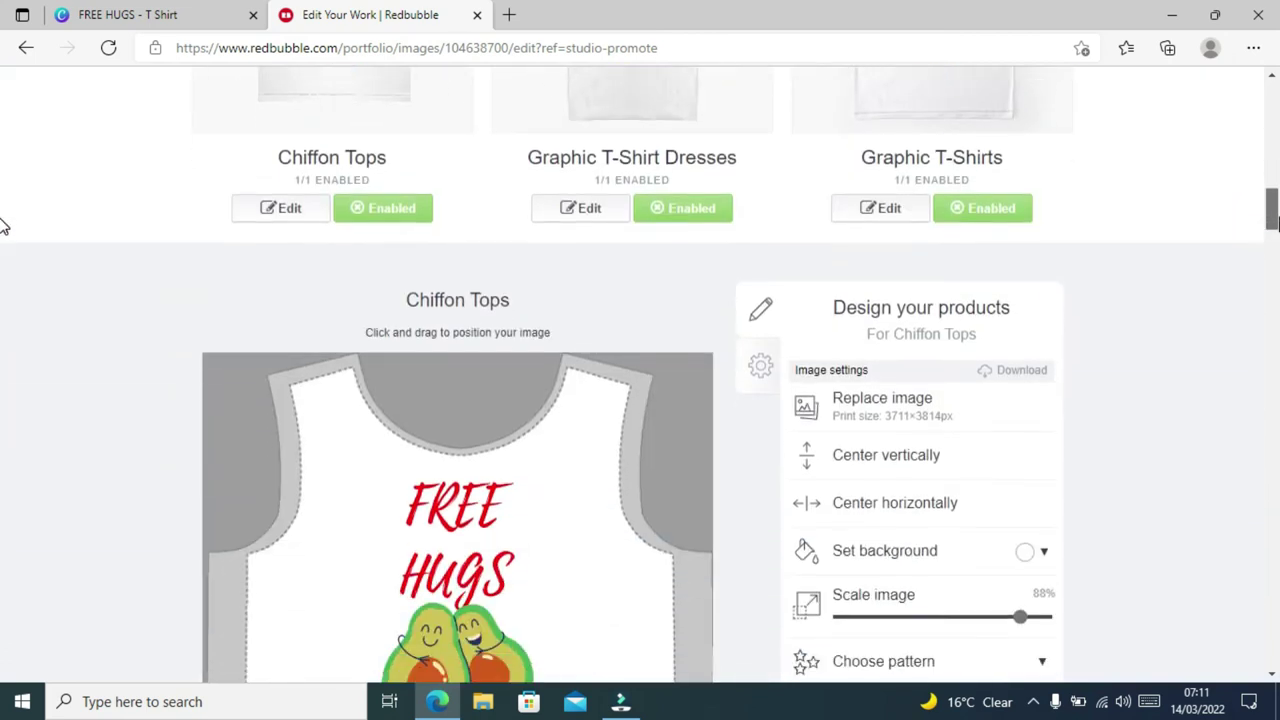
pyautogui.moveTo(3, 226); pyautogui.dragTo(1, 171)
pyautogui.click(603, 533)
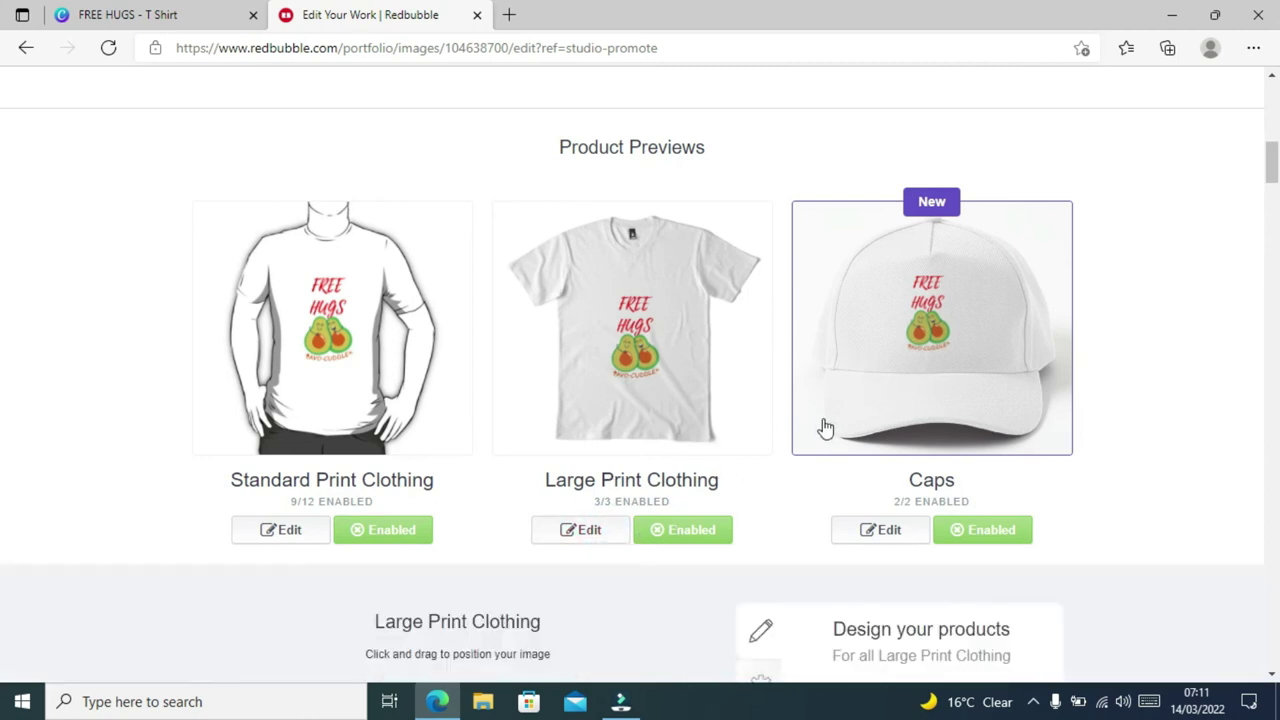
pyautogui.moveTo(1272, 155); pyautogui.dragTo(1271, 200)
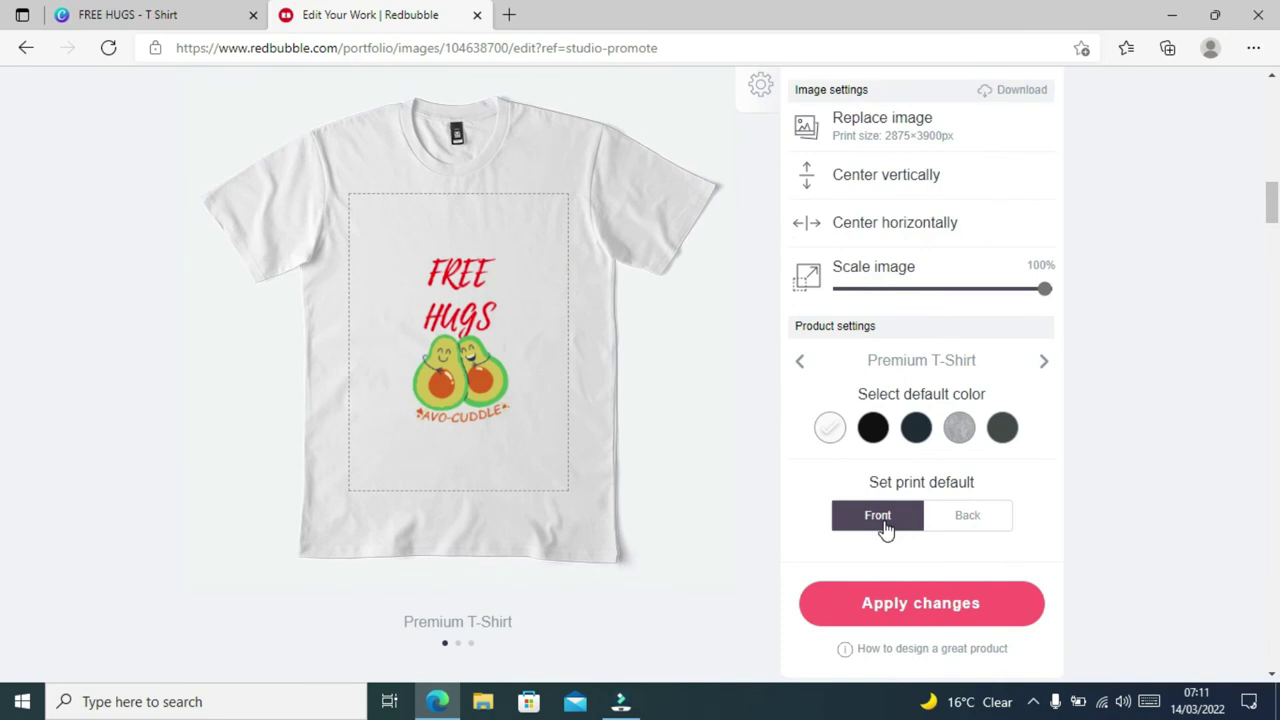
pyautogui.moveTo(869, 487); pyautogui.dragTo(980, 491)
pyautogui.click(965, 515)
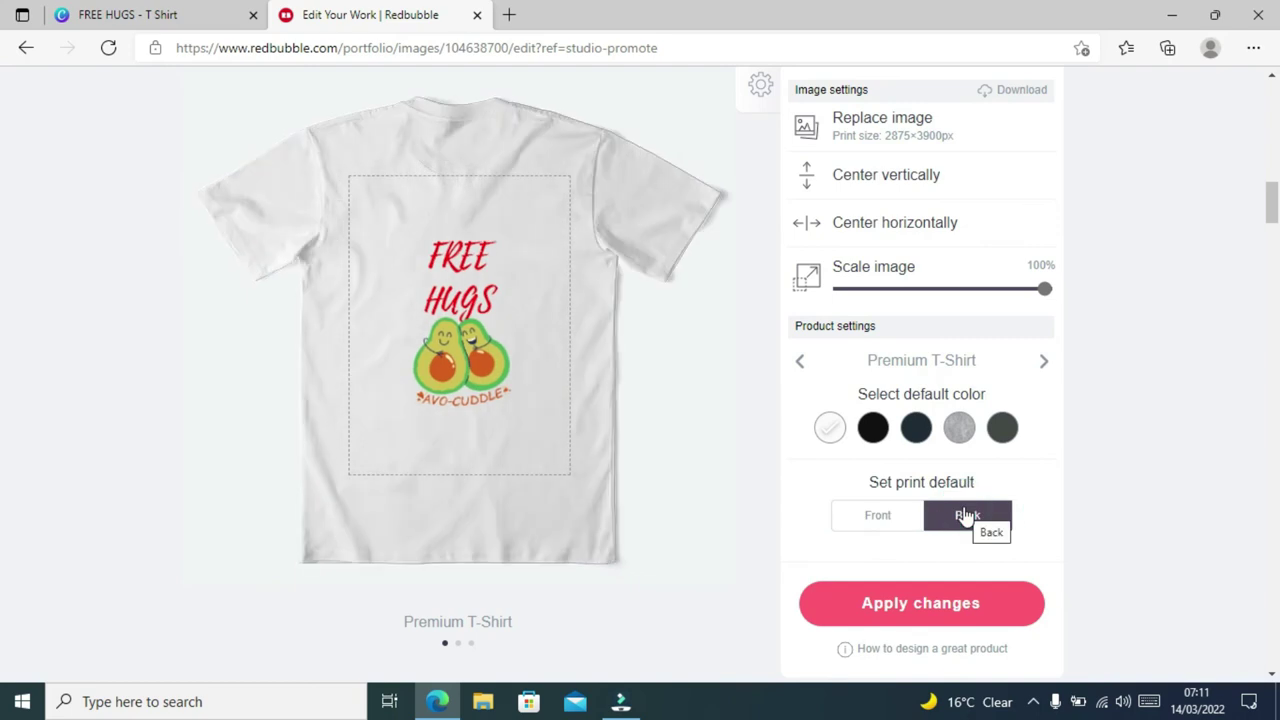
pyautogui.click(903, 525)
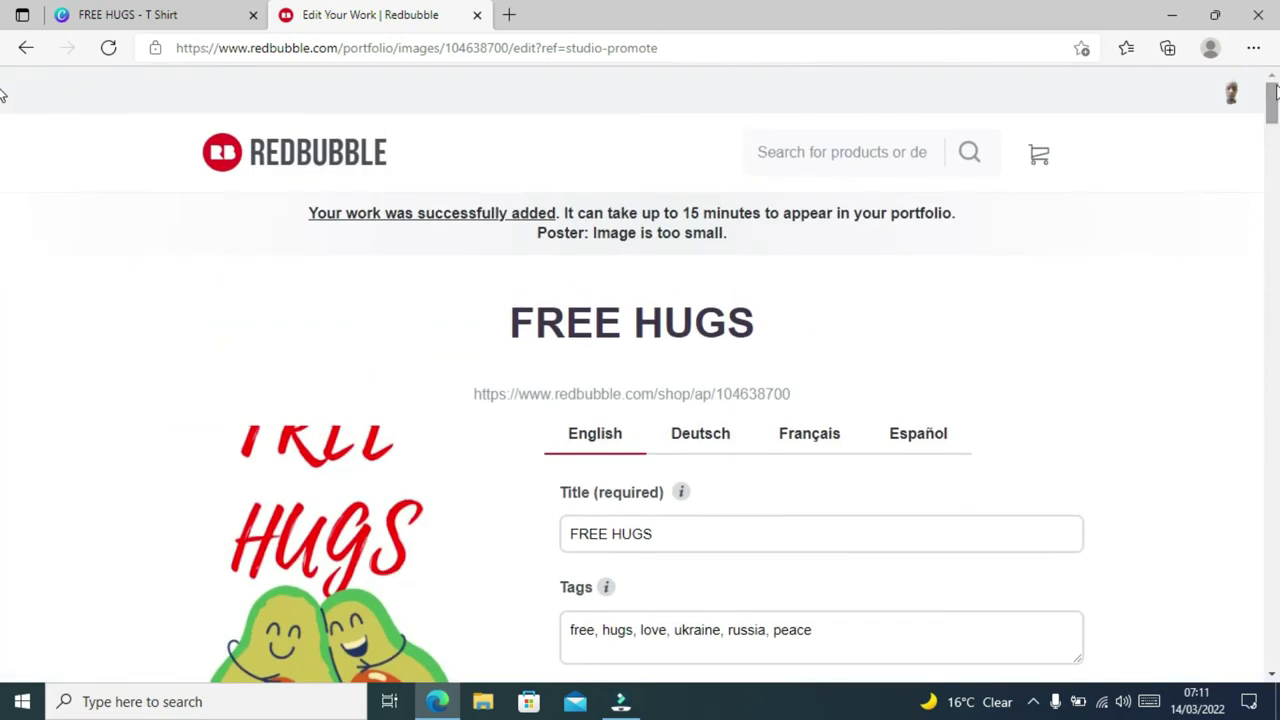
# Leave the work's edit page without saving the changes and open your own shop page
pyautogui.click(1231, 100)
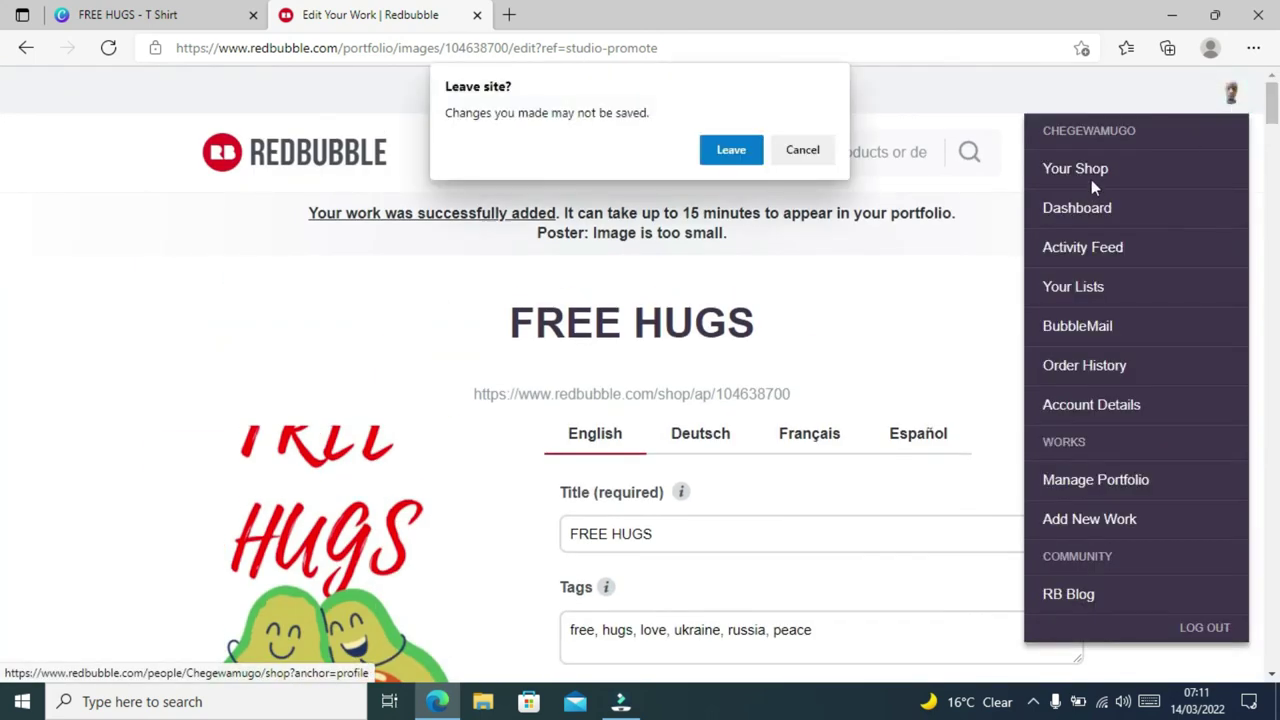
pyautogui.click(802, 150)
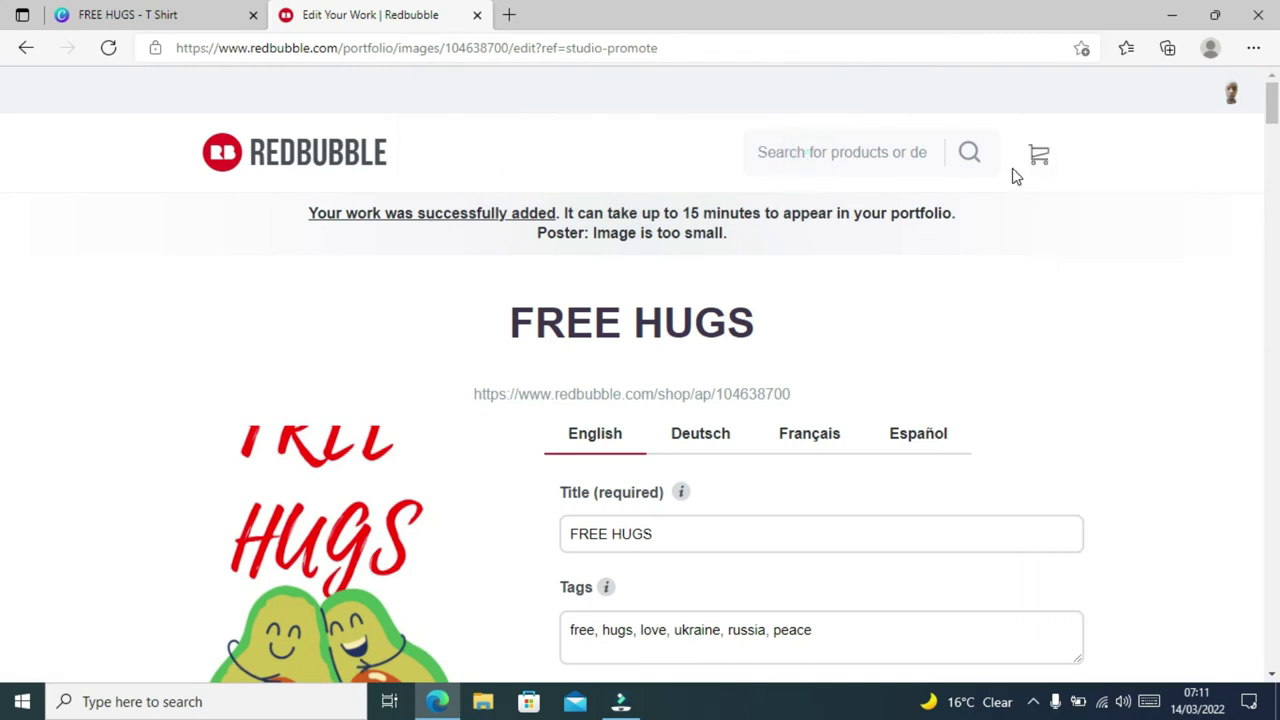
pyautogui.moveTo(1225, 95)
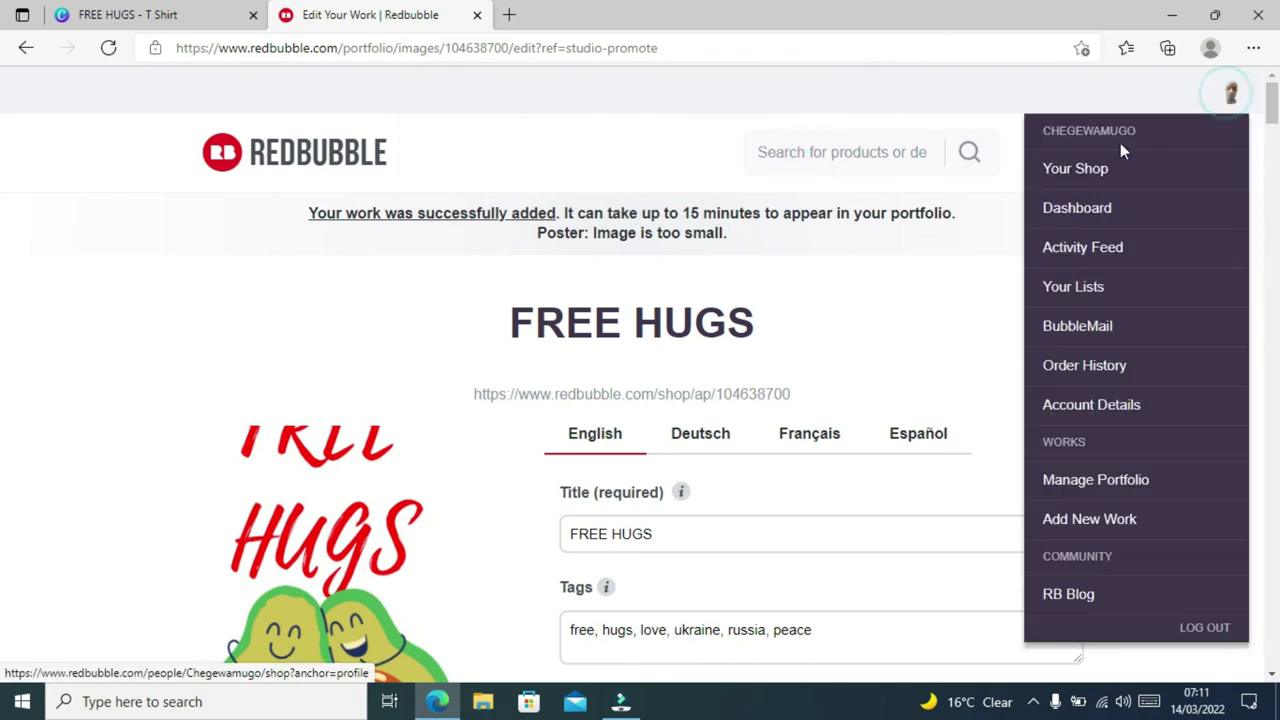
pyautogui.click(1092, 168)
pyautogui.click(752, 190)
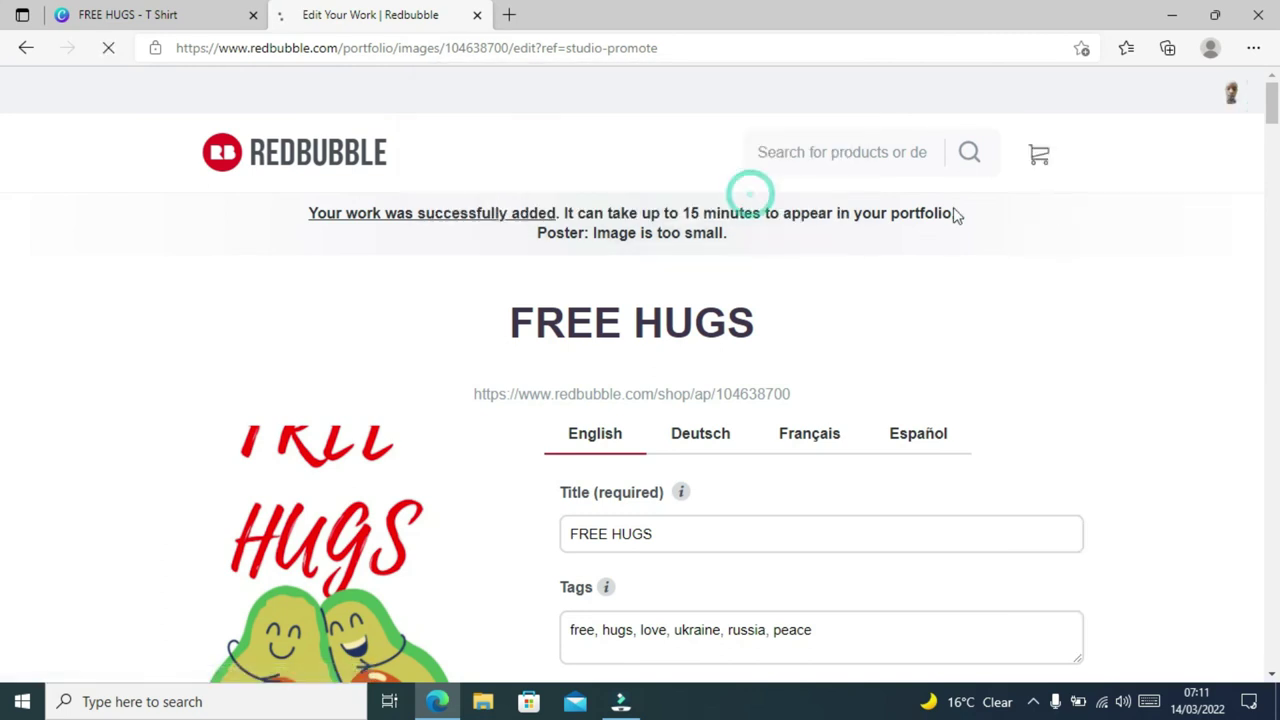
pyautogui.moveTo(1232, 95)
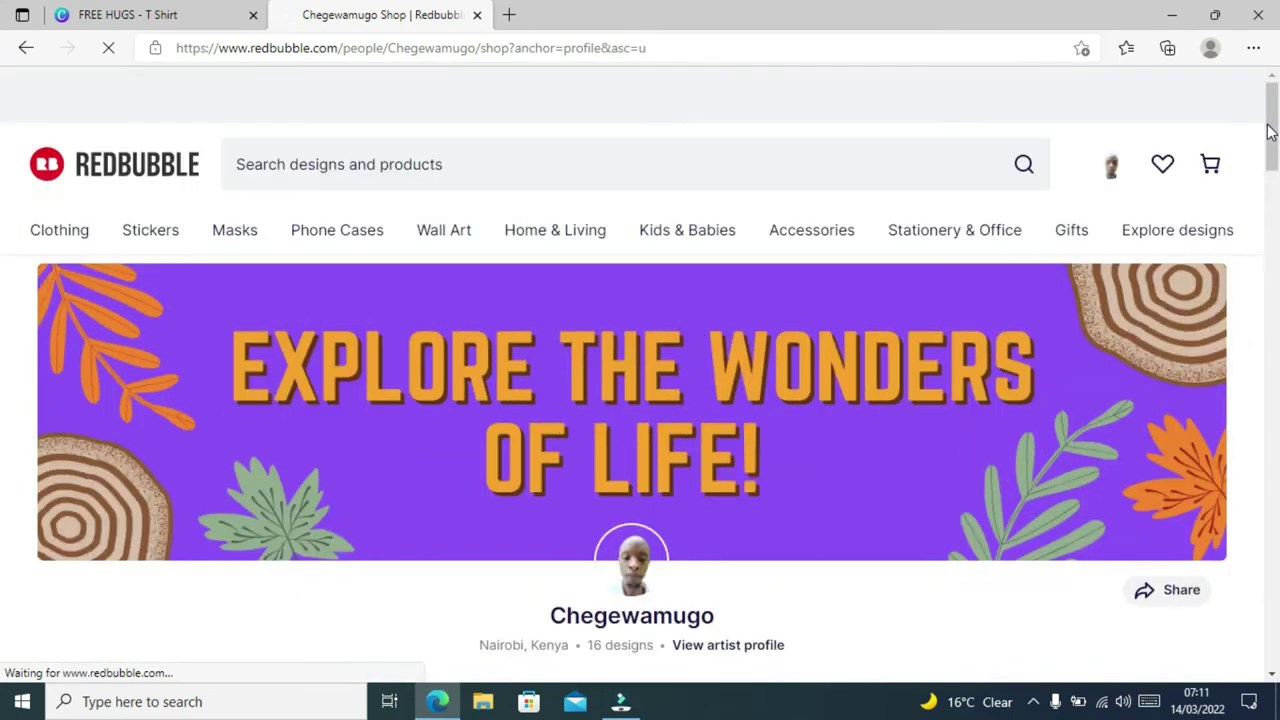
# Look through the shop page, from its banner down to the collections and the listed products
pyautogui.scroll(-7, 1250, 300)
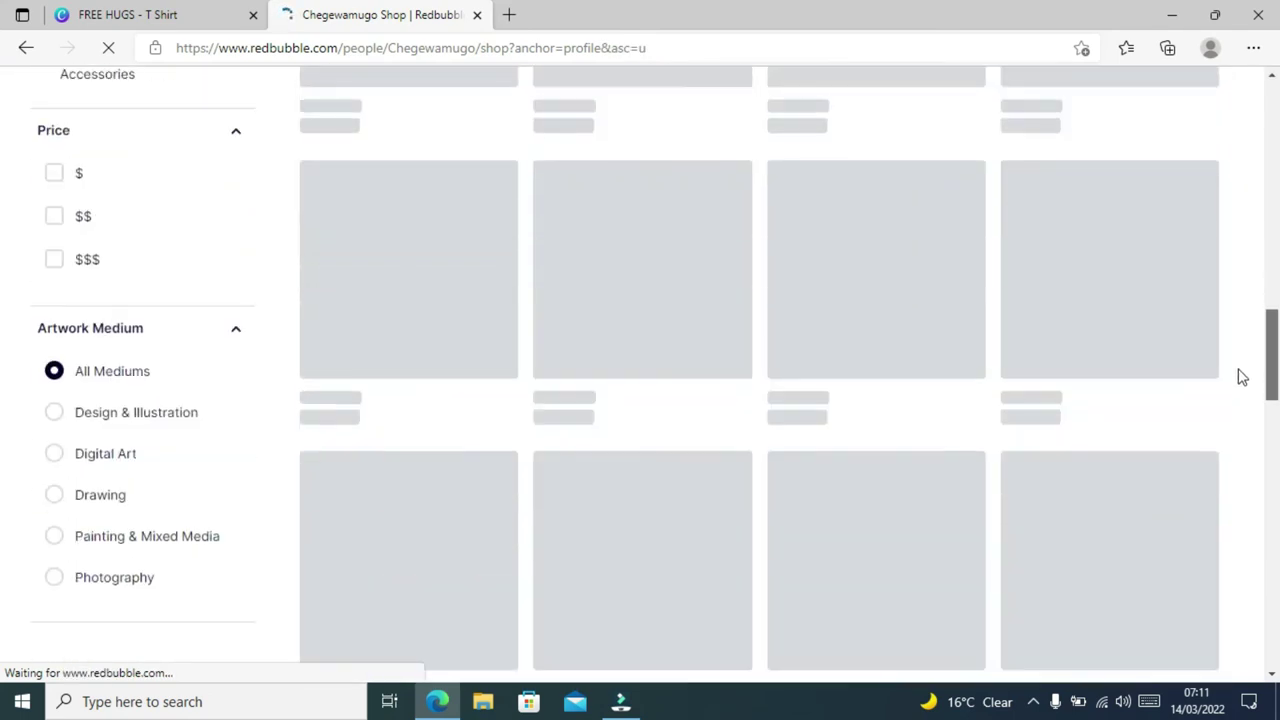
pyautogui.press('super')
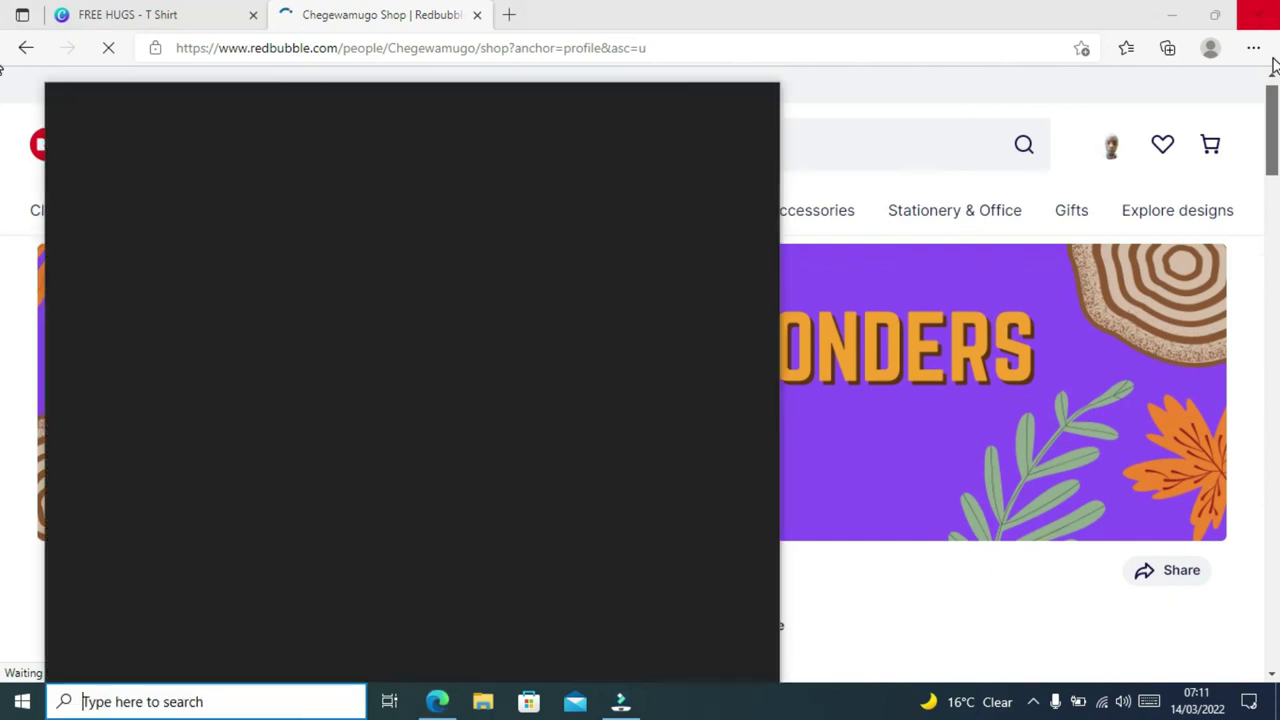
pyautogui.click(1270, 112)
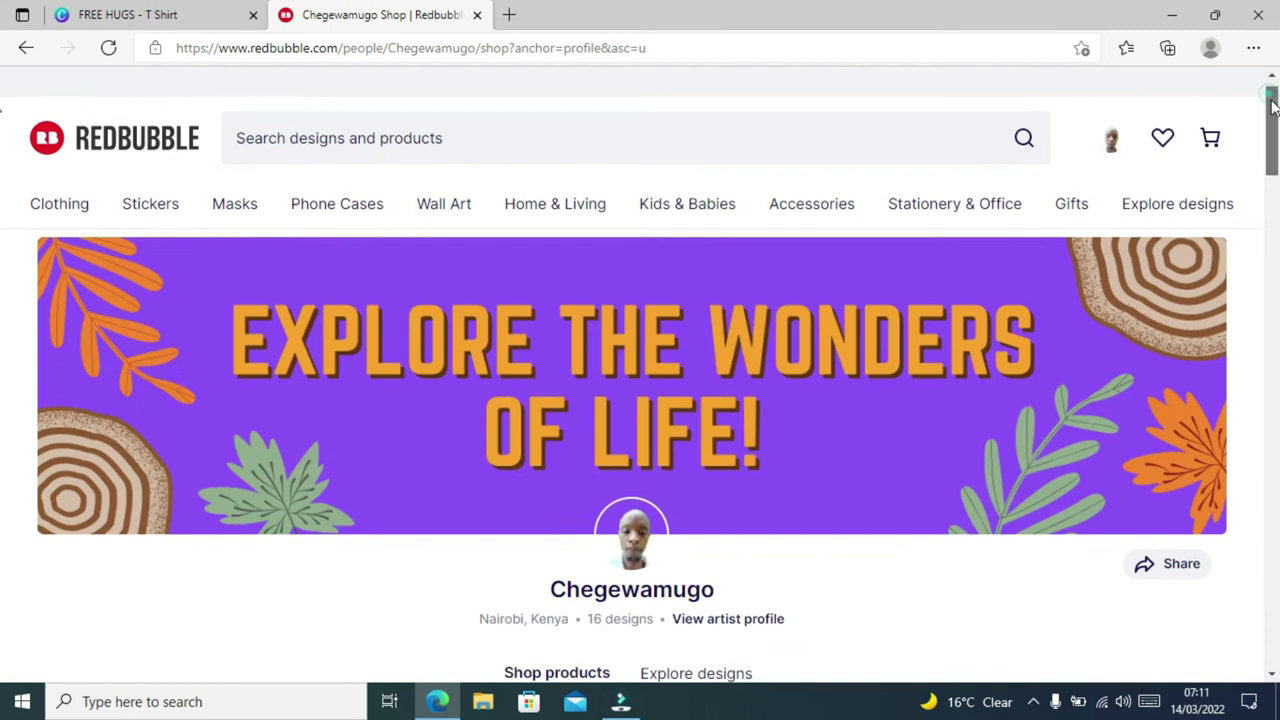
pyautogui.moveTo(1270, 100); pyautogui.dragTo(1274, 372)
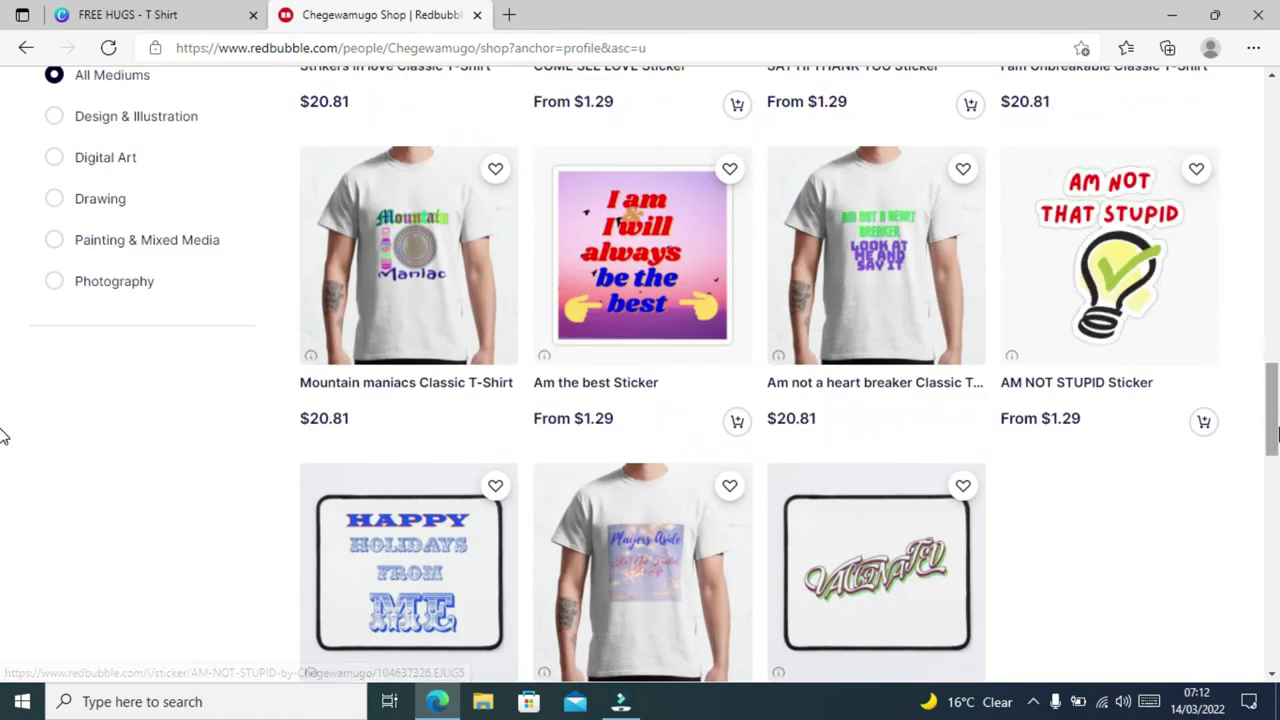
pyautogui.moveTo(1274, 425); pyautogui.dragTo(1274, 305)
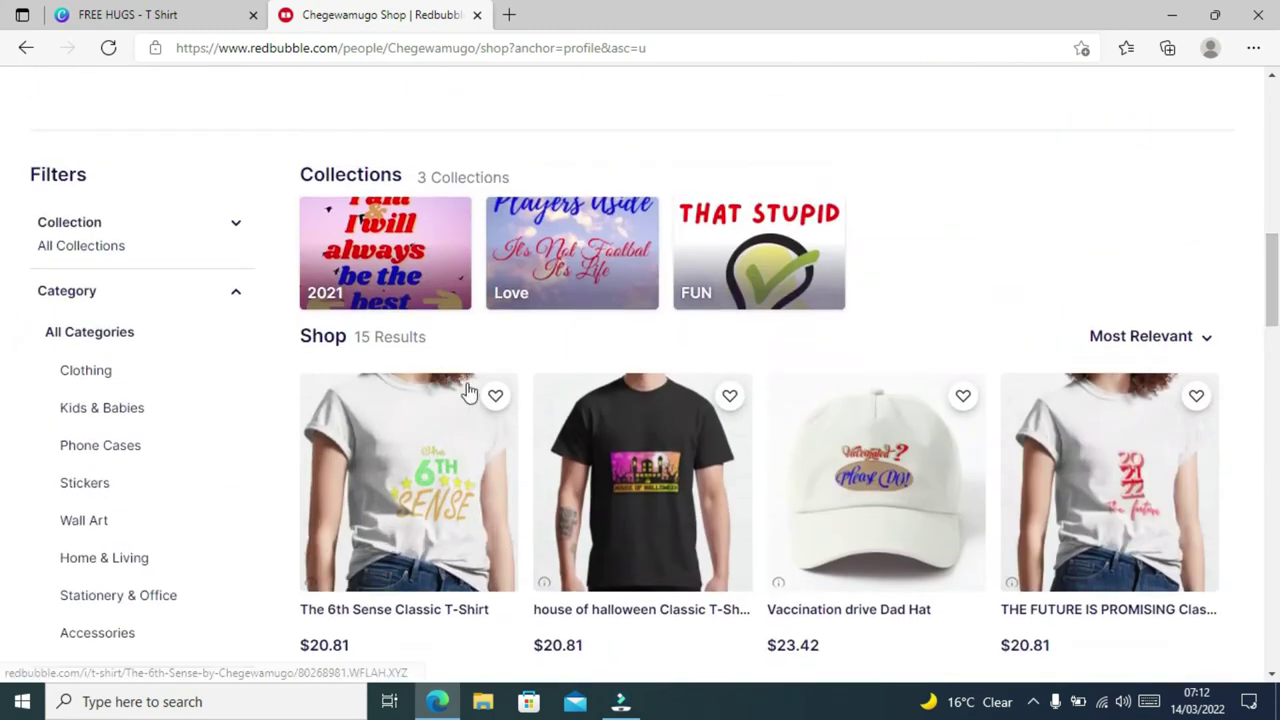
# Filter the shop by the FUN collection and view the products it contains
pyautogui.click(232, 224)
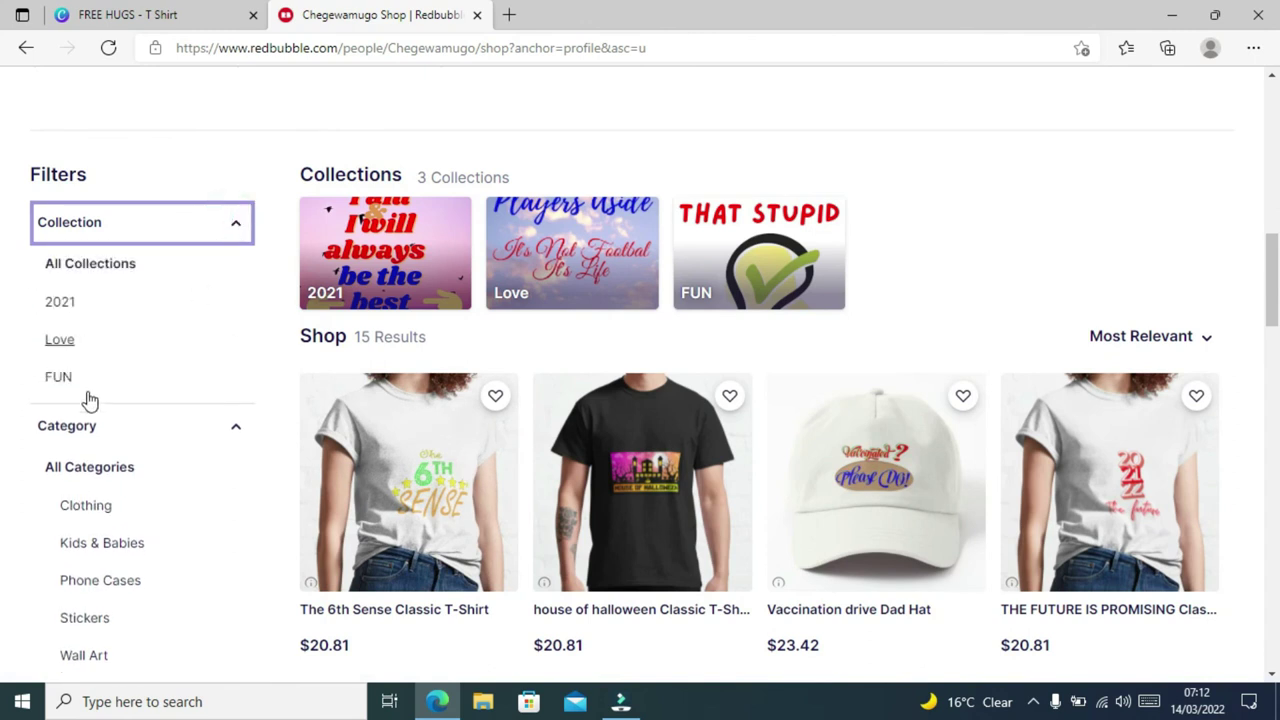
pyautogui.click(79, 382)
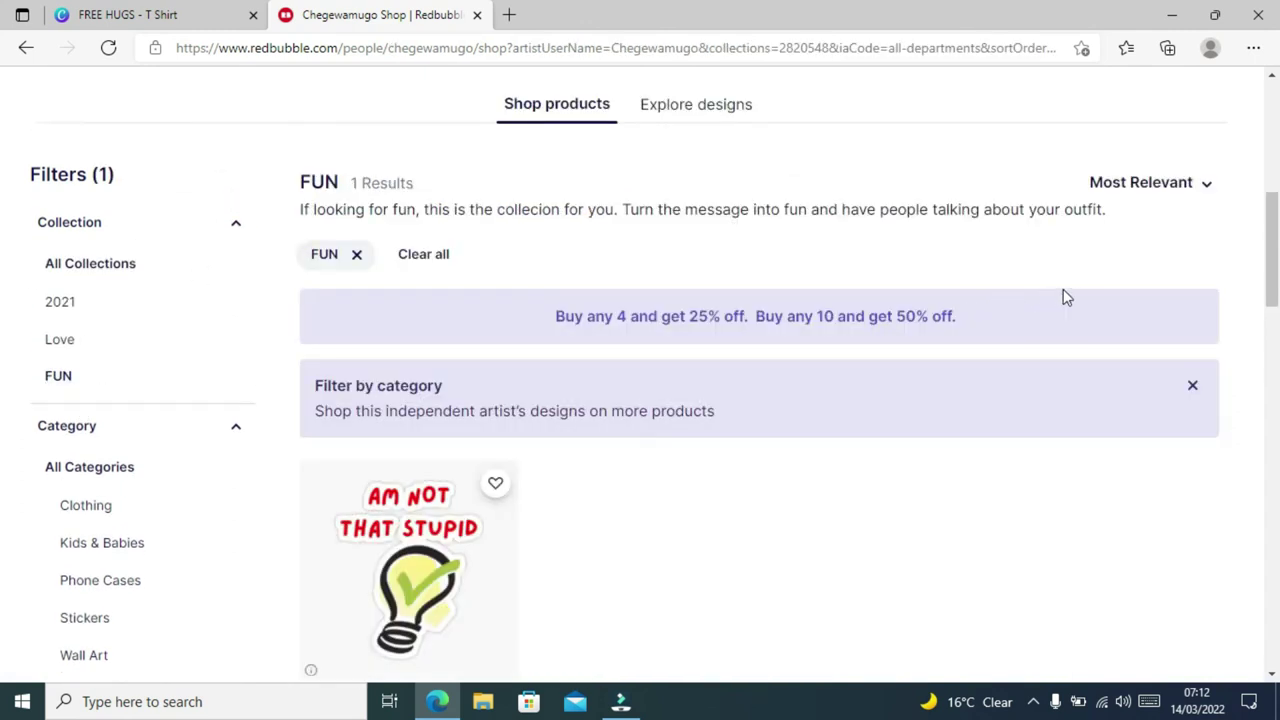
pyautogui.scroll(-4, 2, 230)
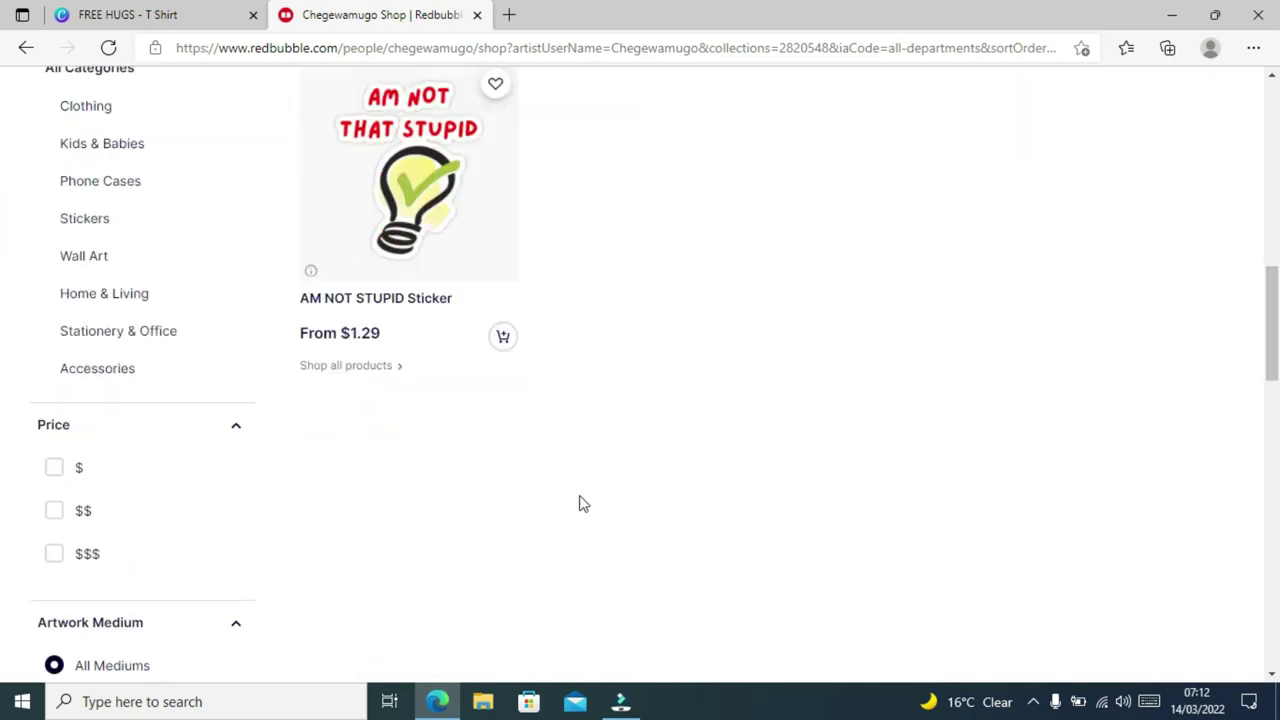
# Open the page with all products of the AM NOT STUPID design and go to its product listing
pyautogui.click(336, 372)
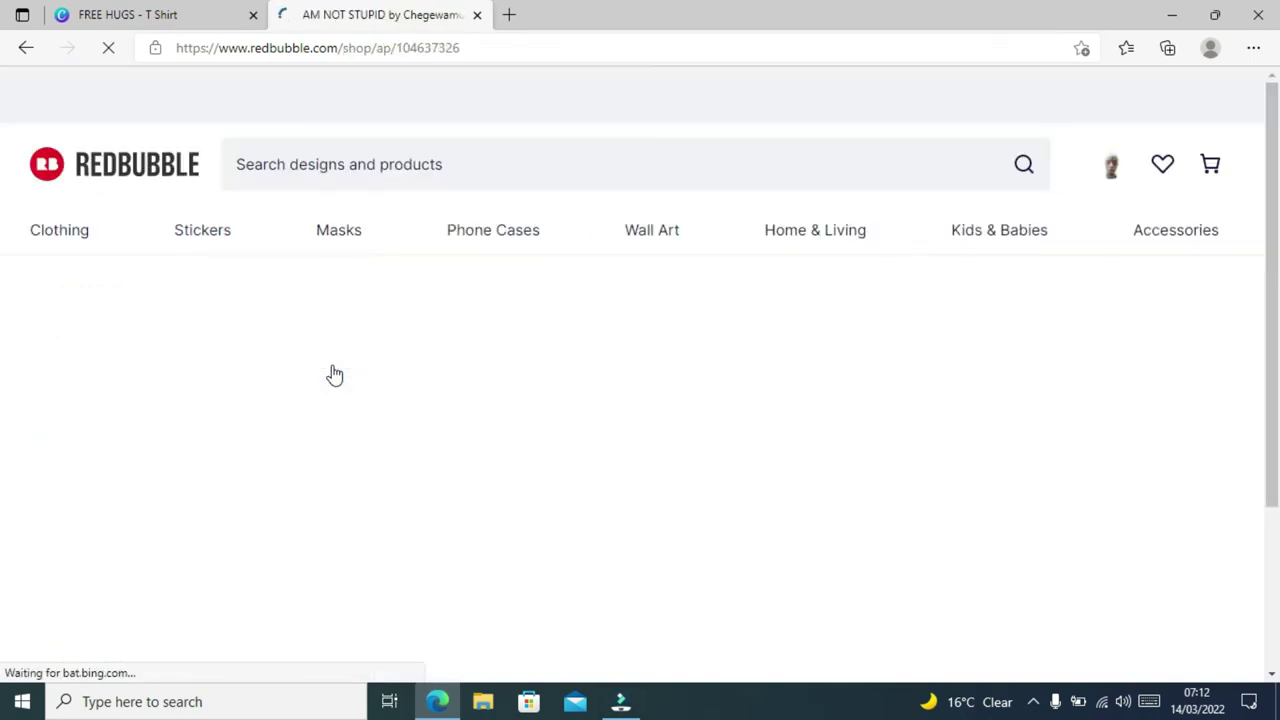
pyautogui.moveTo(1268, 103); pyautogui.dragTo(2, 226)
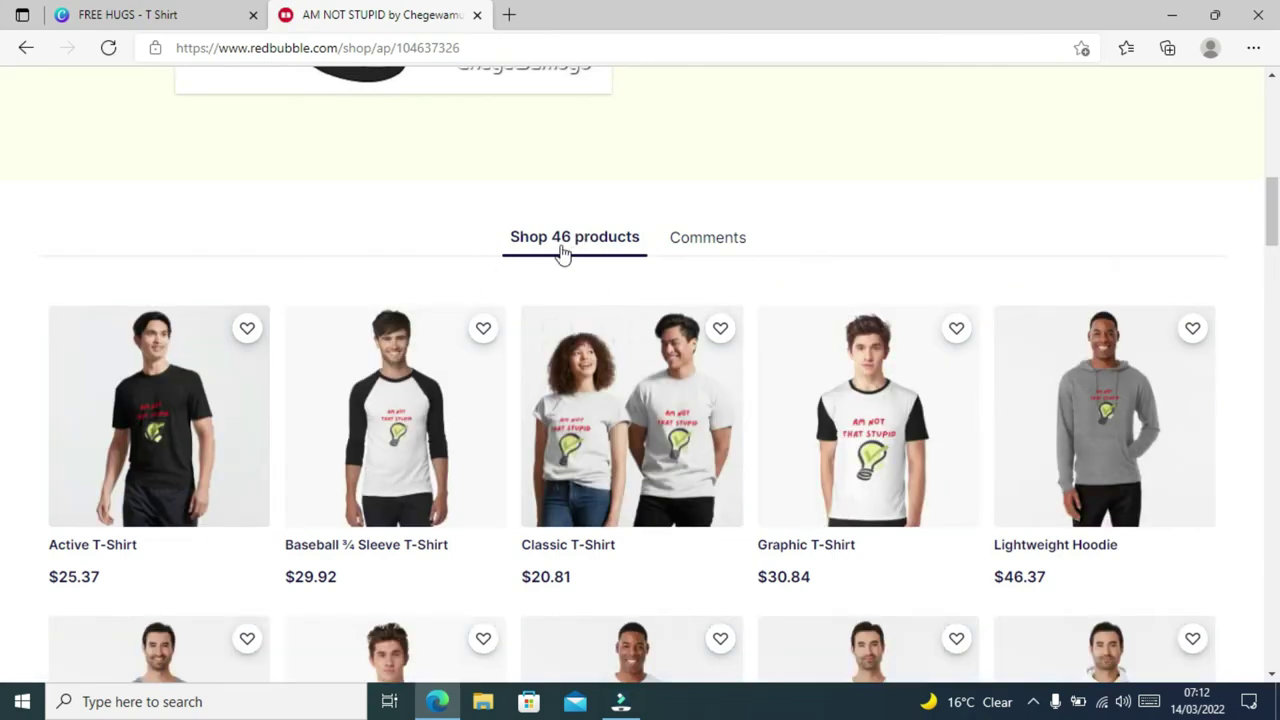
pyautogui.click(566, 251)
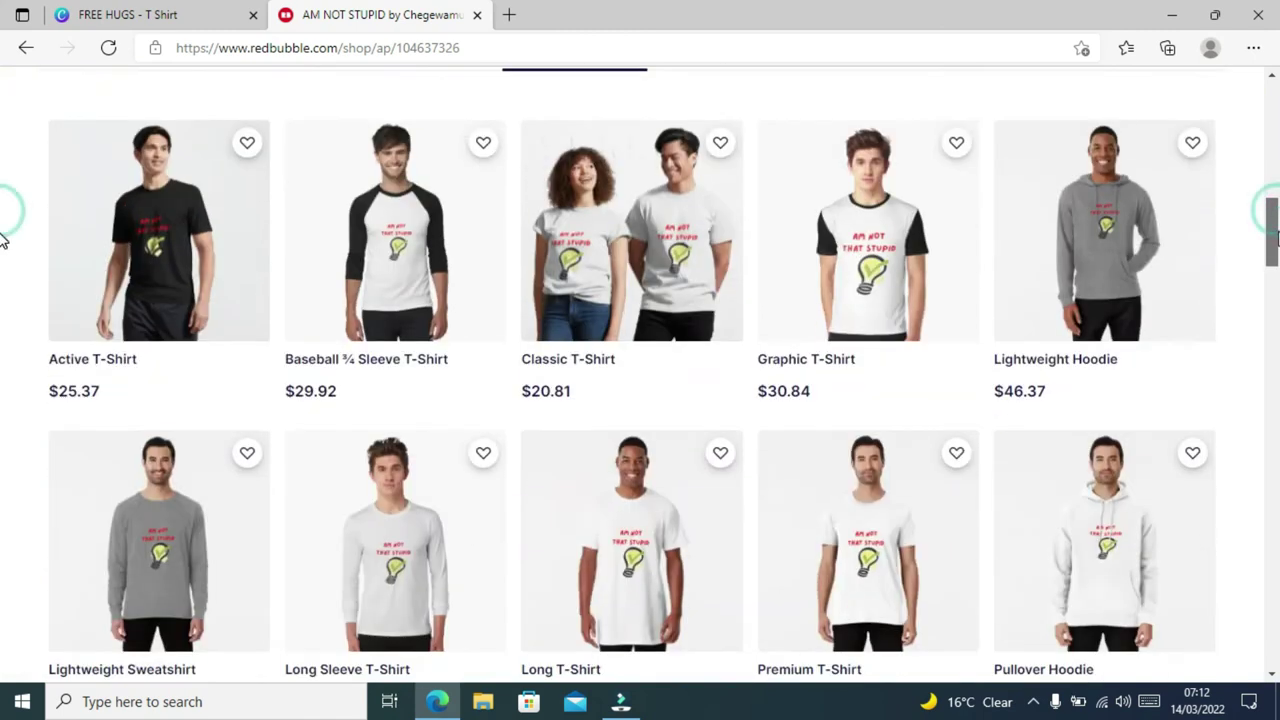
# Examine the product types and prices offered for the AM NOT STUPID design, then return to the start of its page
pyautogui.scroll(-3, 0, 238)
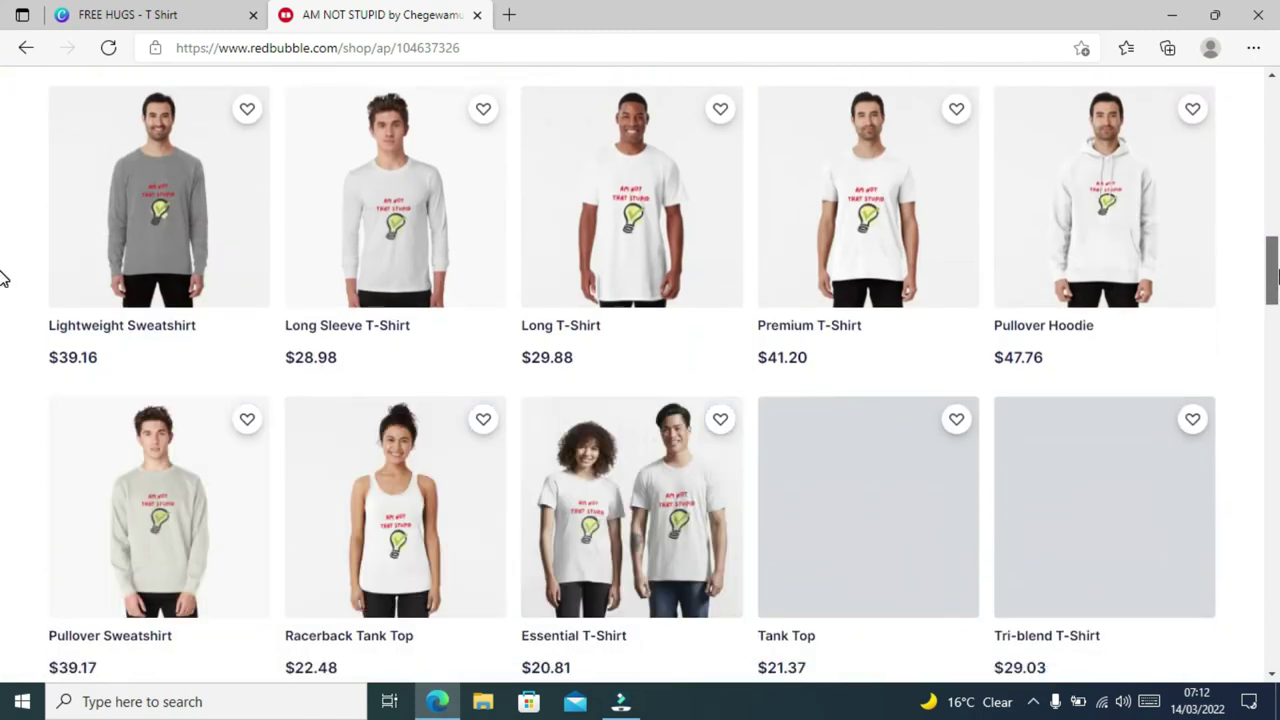
pyautogui.scroll(-2, 3, 286)
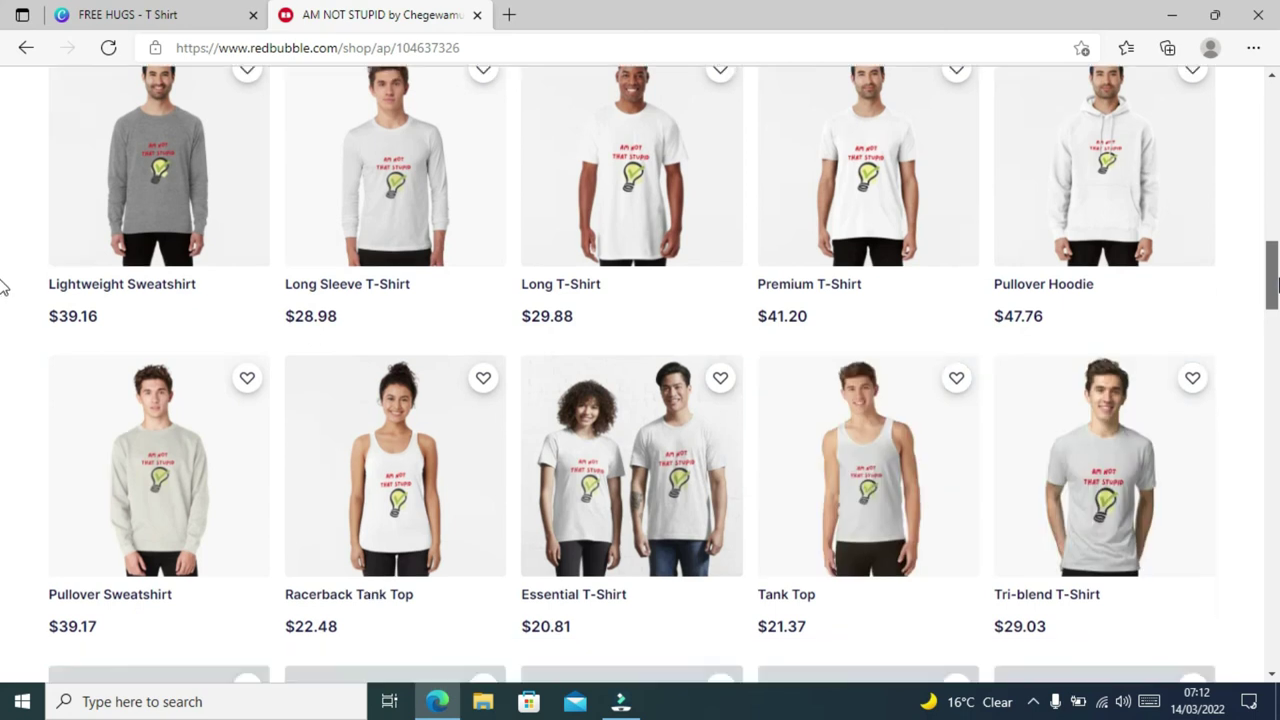
pyautogui.scroll(-4, 3, 330)
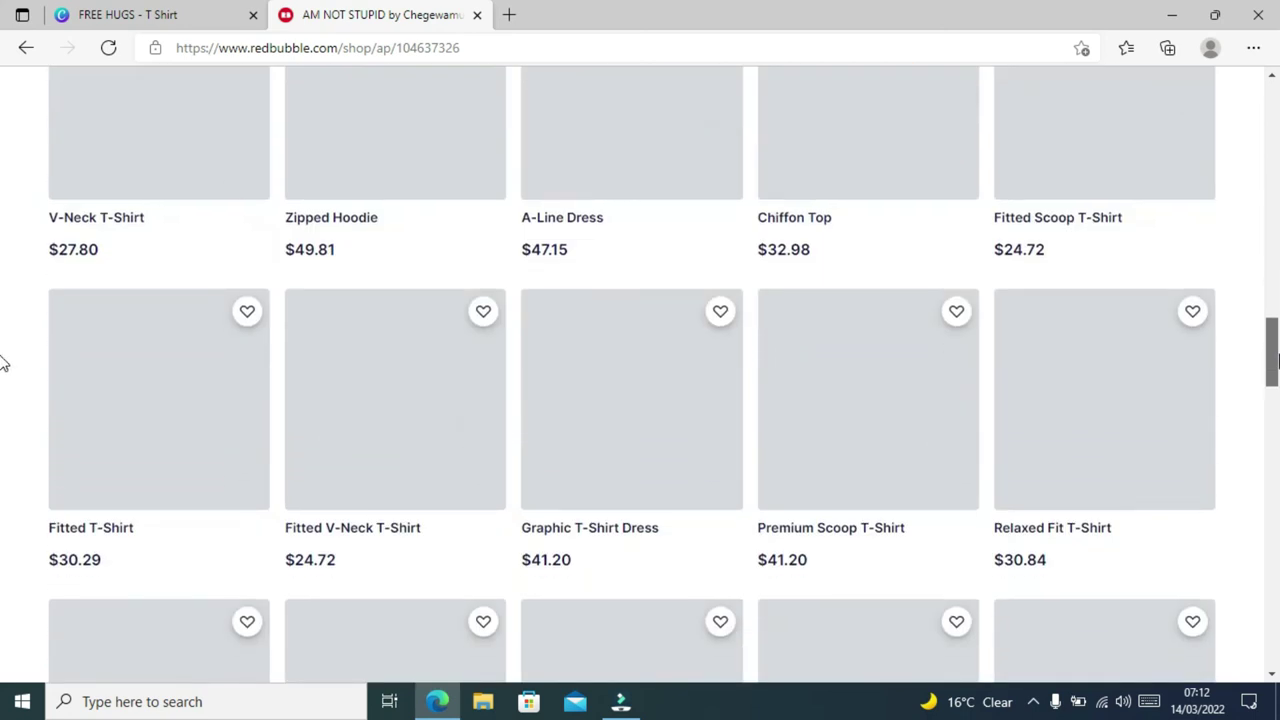
pyautogui.moveTo(1260, 209); pyautogui.dragTo(1266, 249)
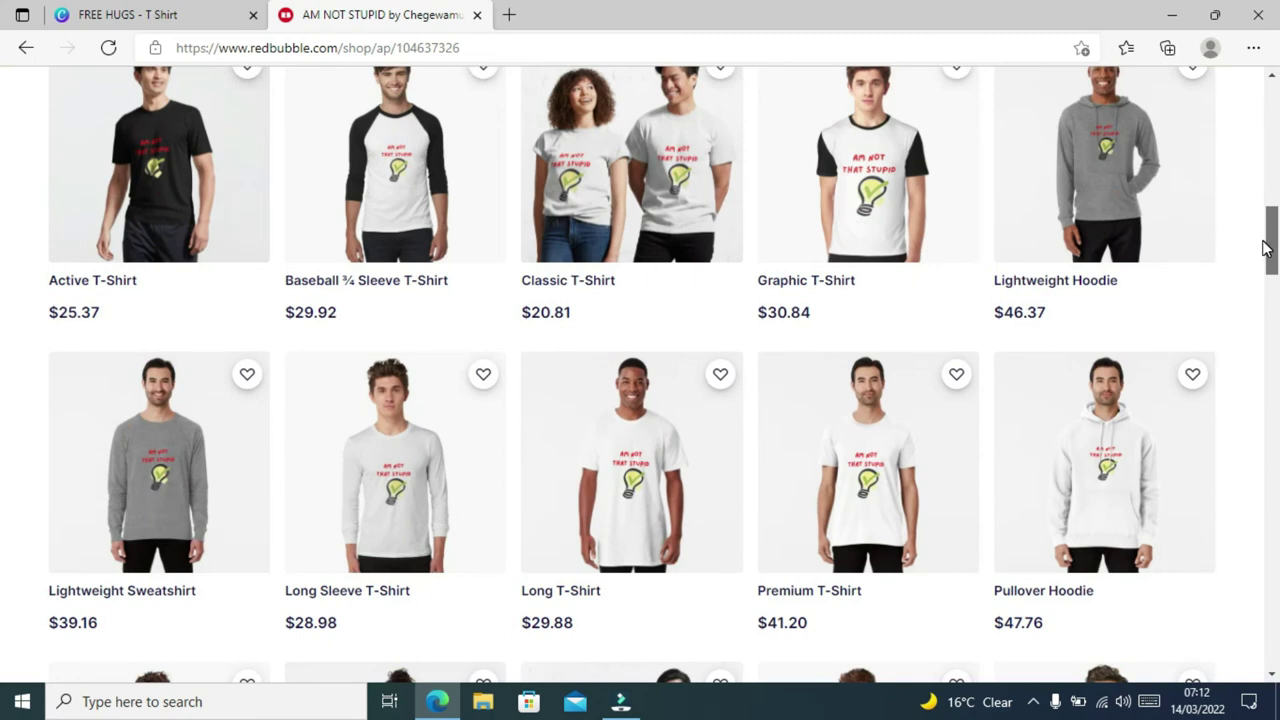
pyautogui.moveTo(1266, 249); pyautogui.dragTo(1278, 400)
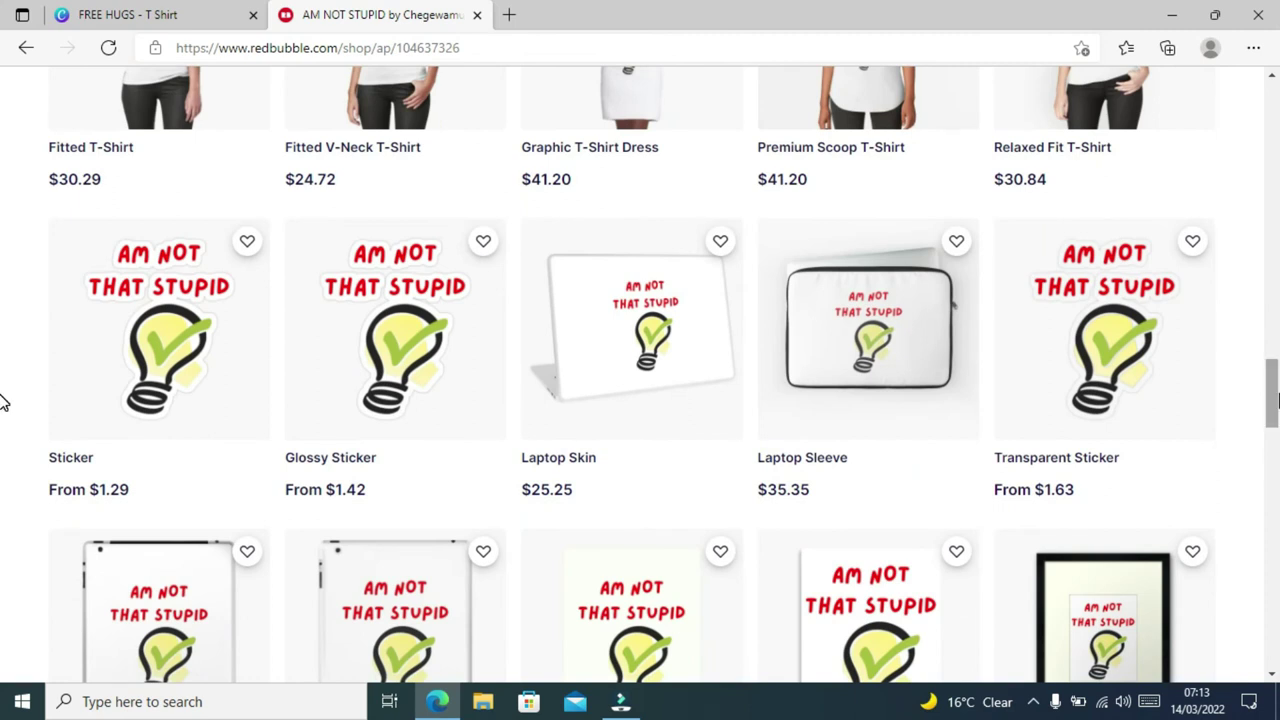
pyautogui.press('super+s')
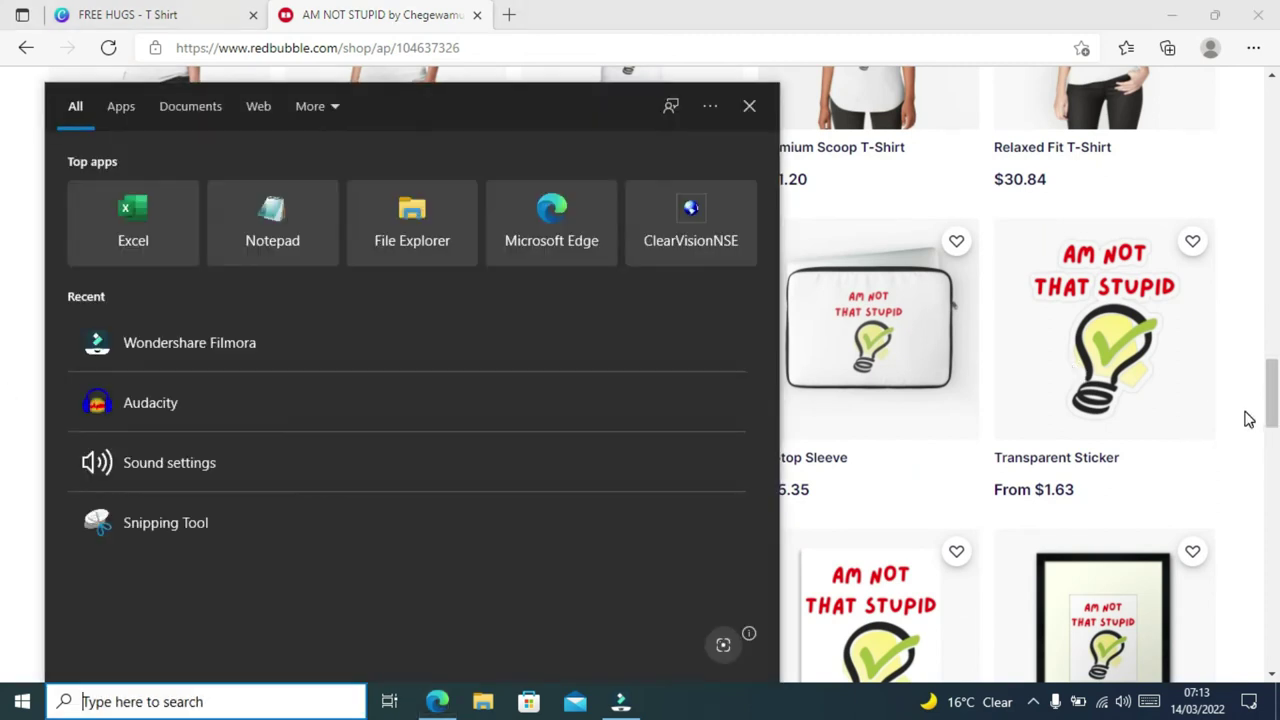
pyautogui.click(1248, 420)
pyautogui.moveTo(1271, 404); pyautogui.dragTo(1274, 464)
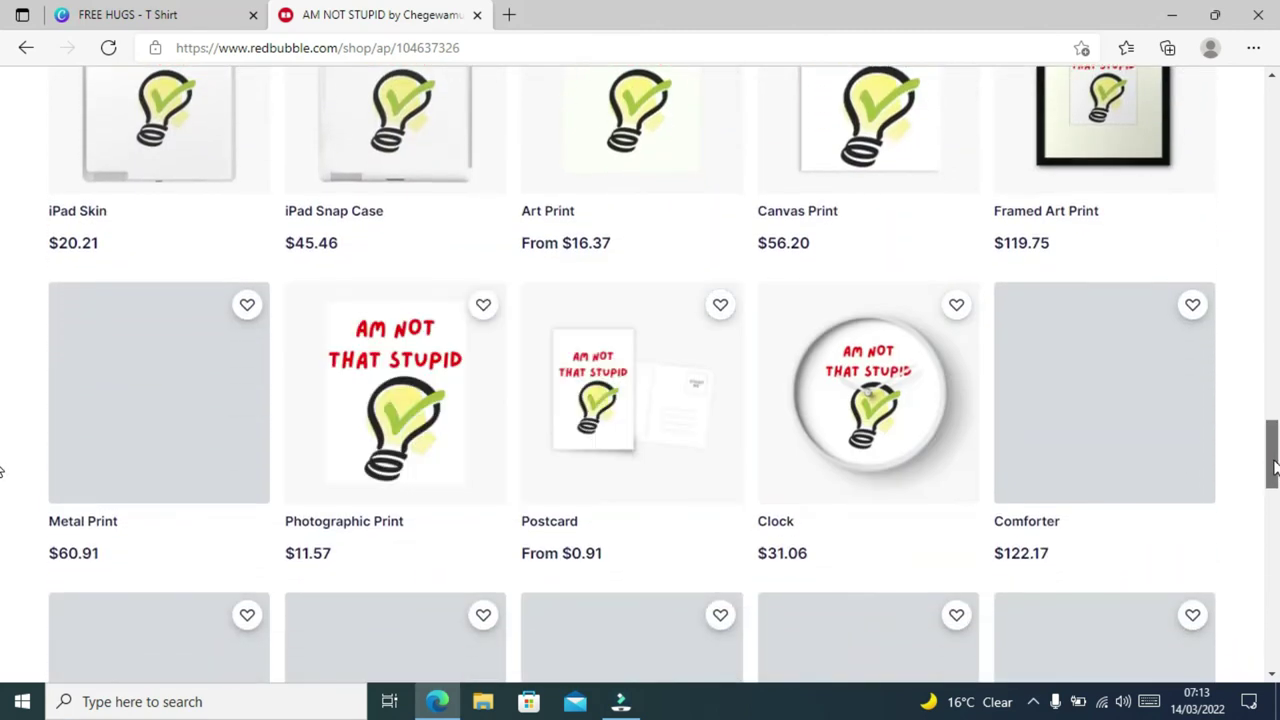
pyautogui.moveTo(1274, 464); pyautogui.dragTo(1256, 118)
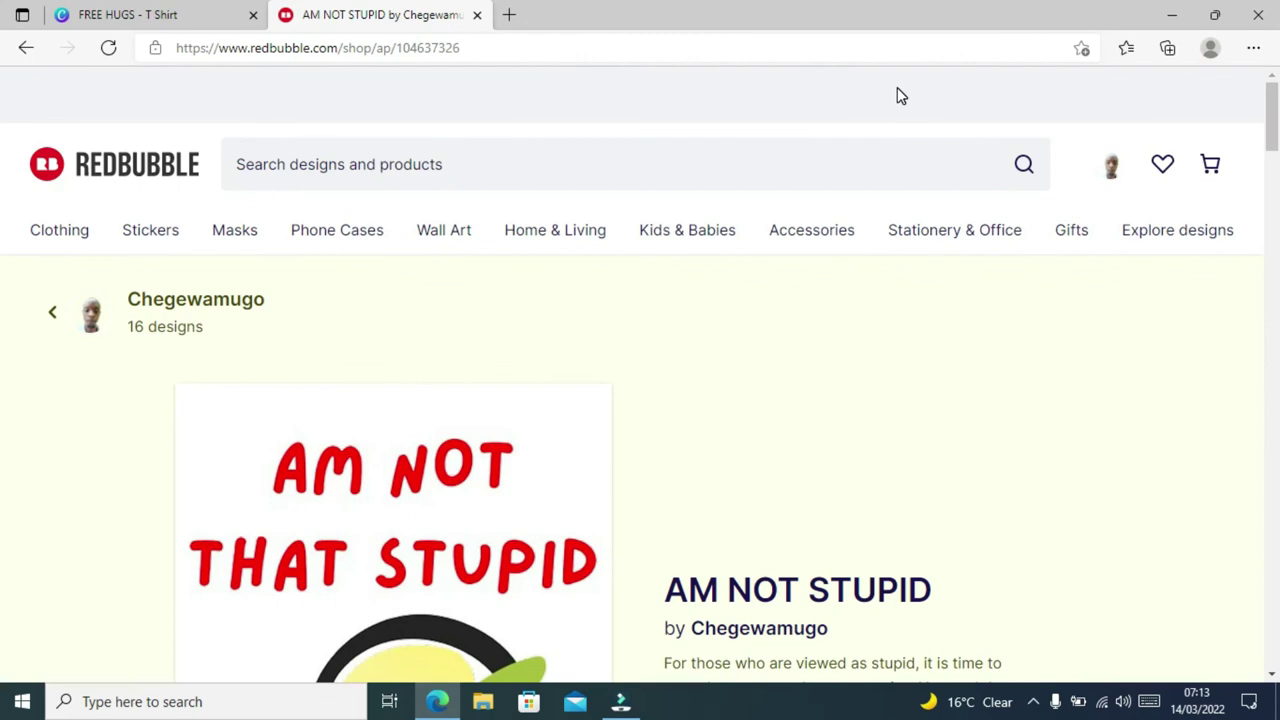
# Switch to Wondershare Filmora and bring up its recording options
pyautogui.click(622, 703)
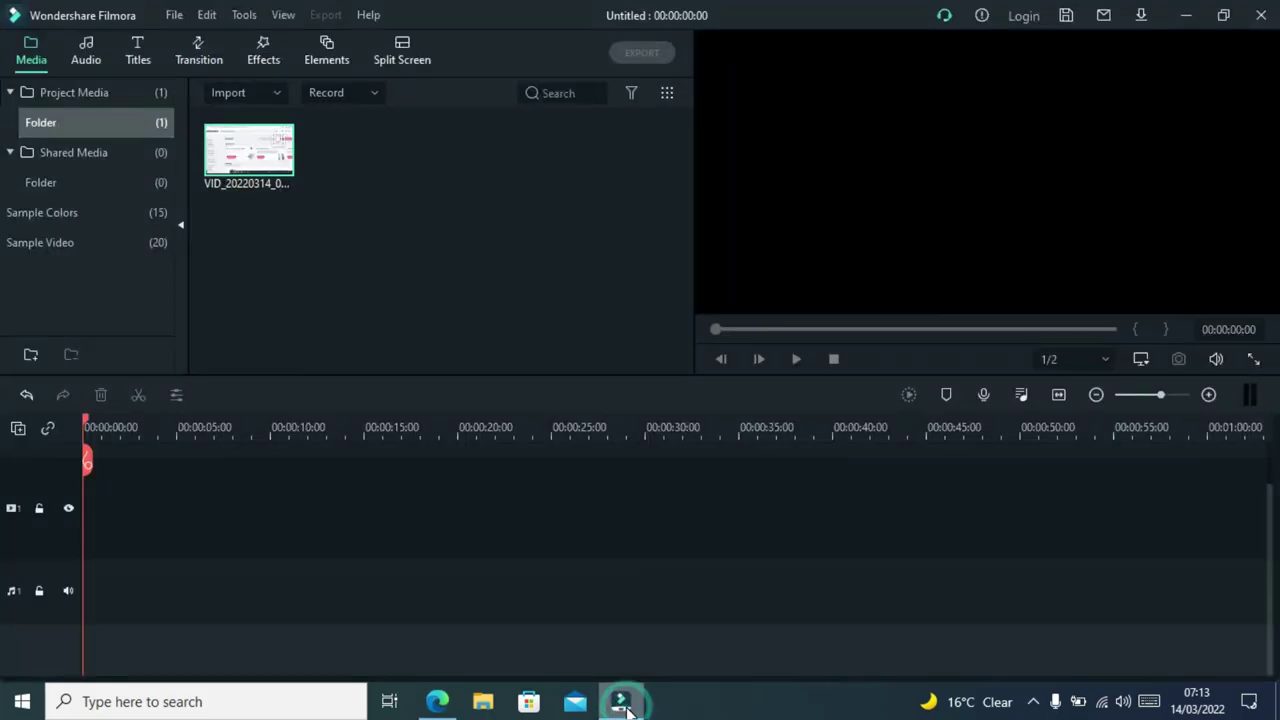
pyautogui.click(346, 95)
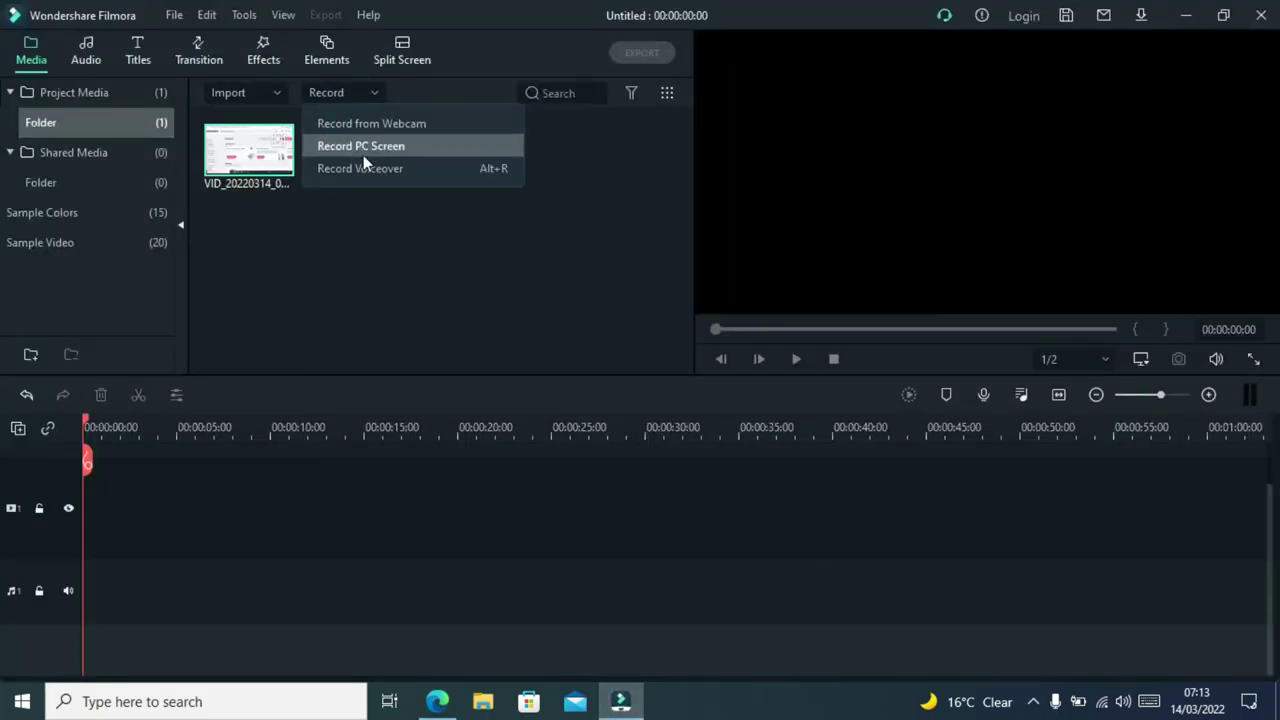